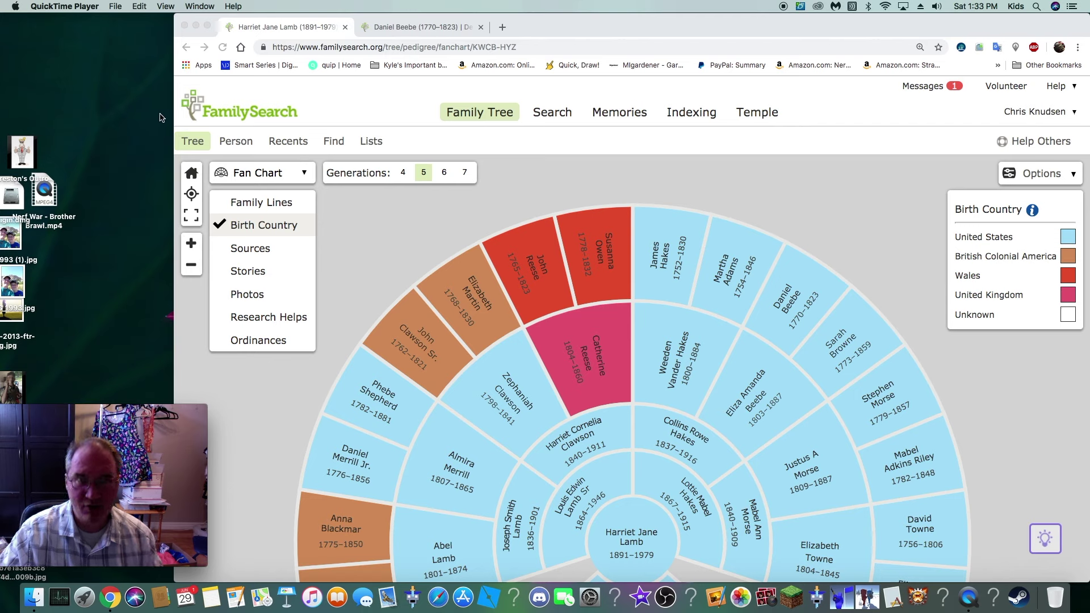
pyautogui.click(410, 28)
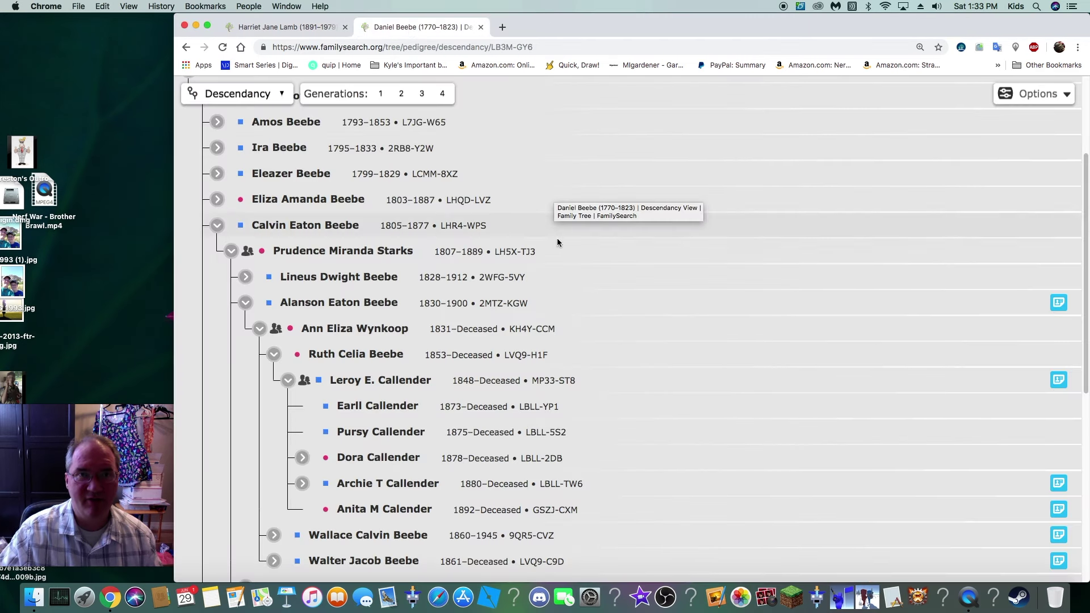
pyautogui.scroll(3, 556, 246)
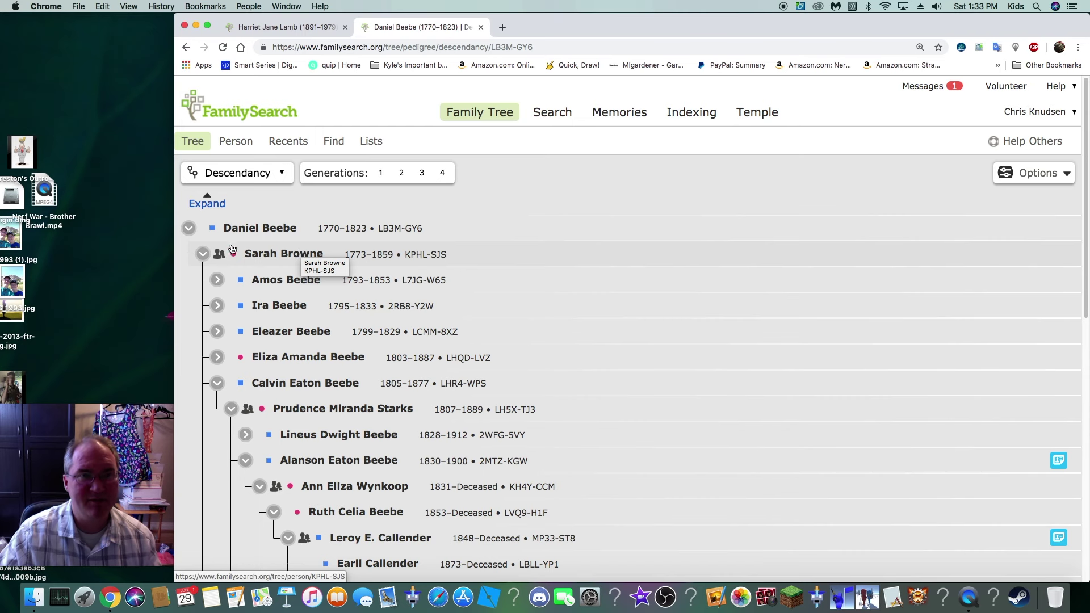
pyautogui.scroll(-2, 257, 308)
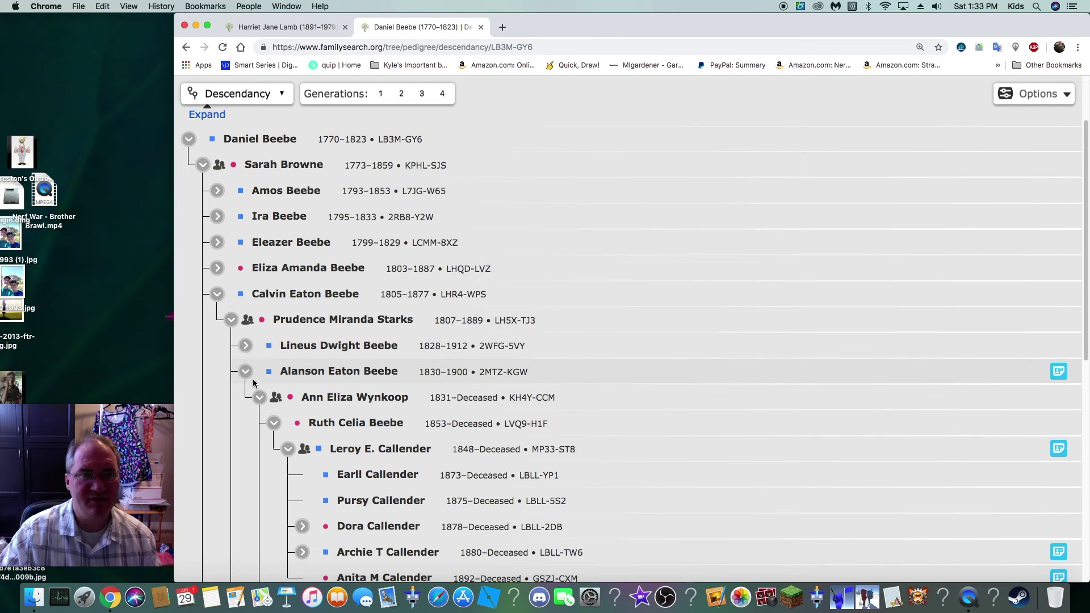
pyautogui.scroll(-2, 263, 370)
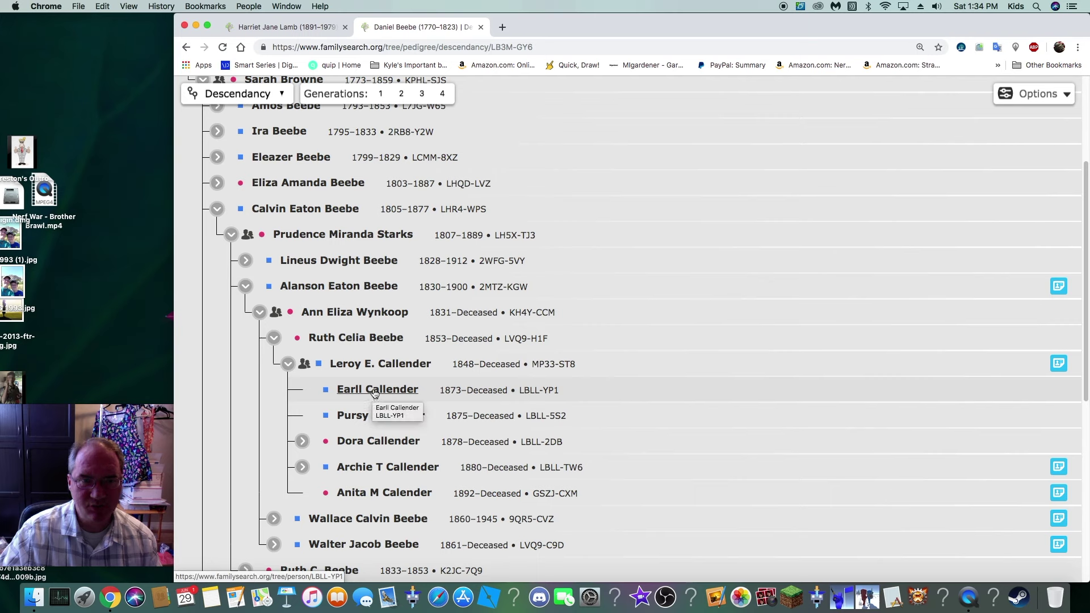
pyautogui.click(375, 391)
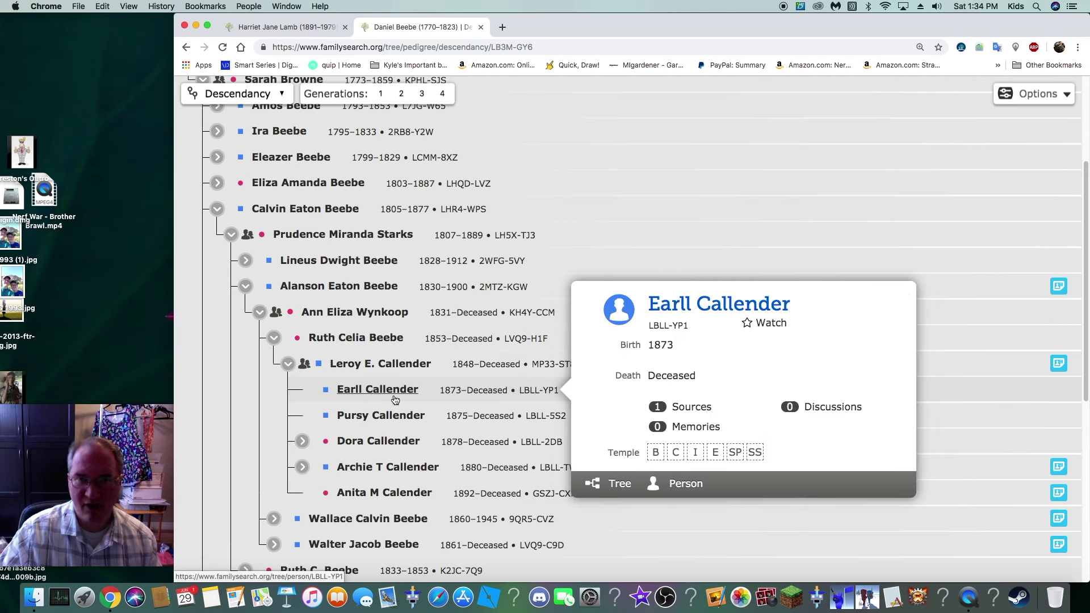
pyautogui.rightClick(682, 485)
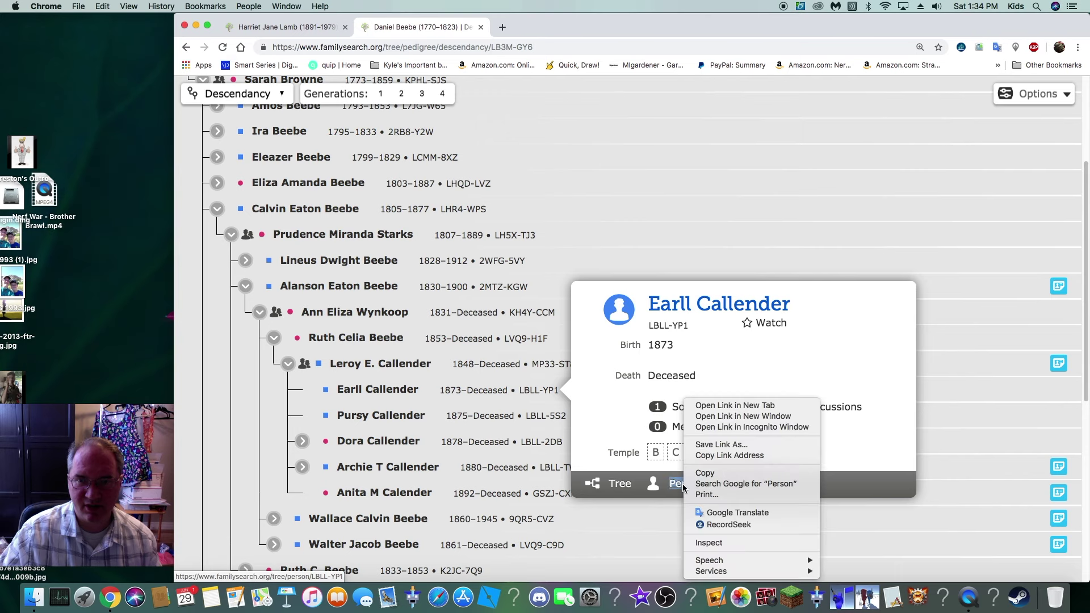
pyautogui.click(718, 405)
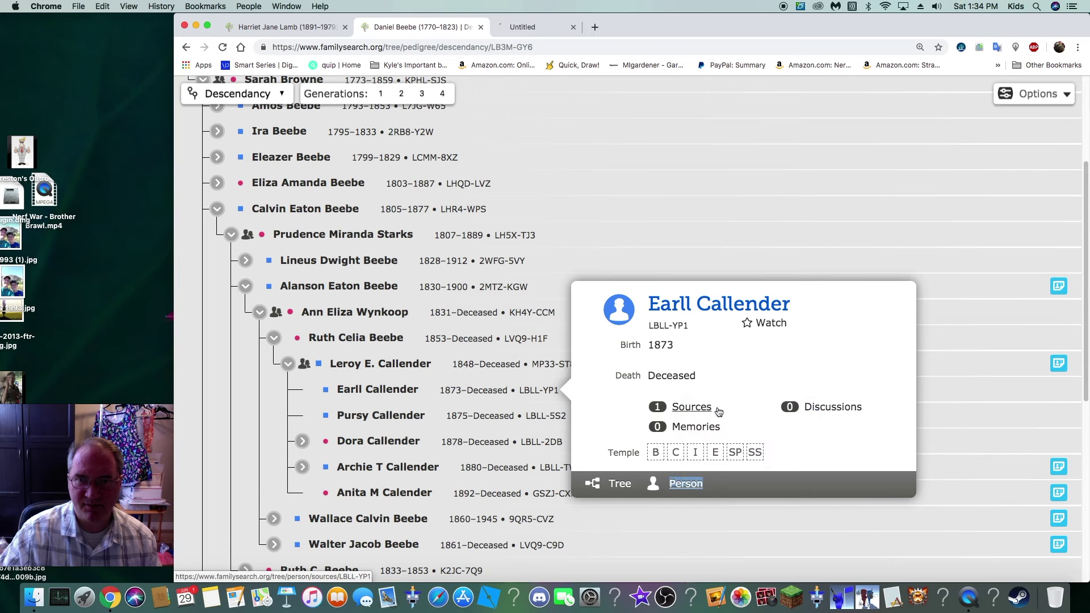
pyautogui.click(566, 29)
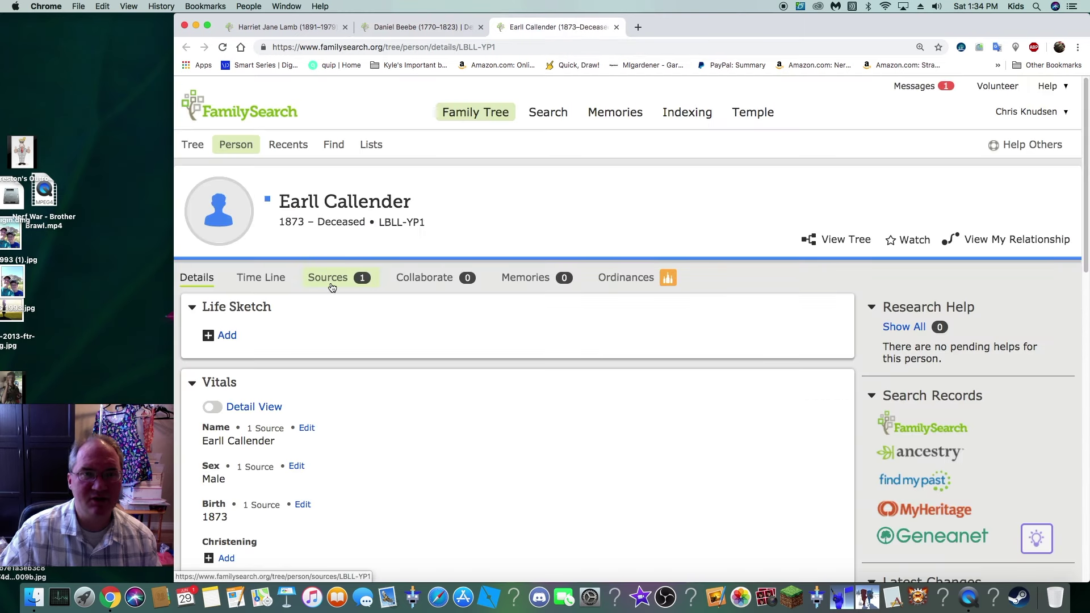
# Step: Review Earll's vitals, residence and family, and make the browser fill the screen
pyautogui.scroll(-3, 310, 469)
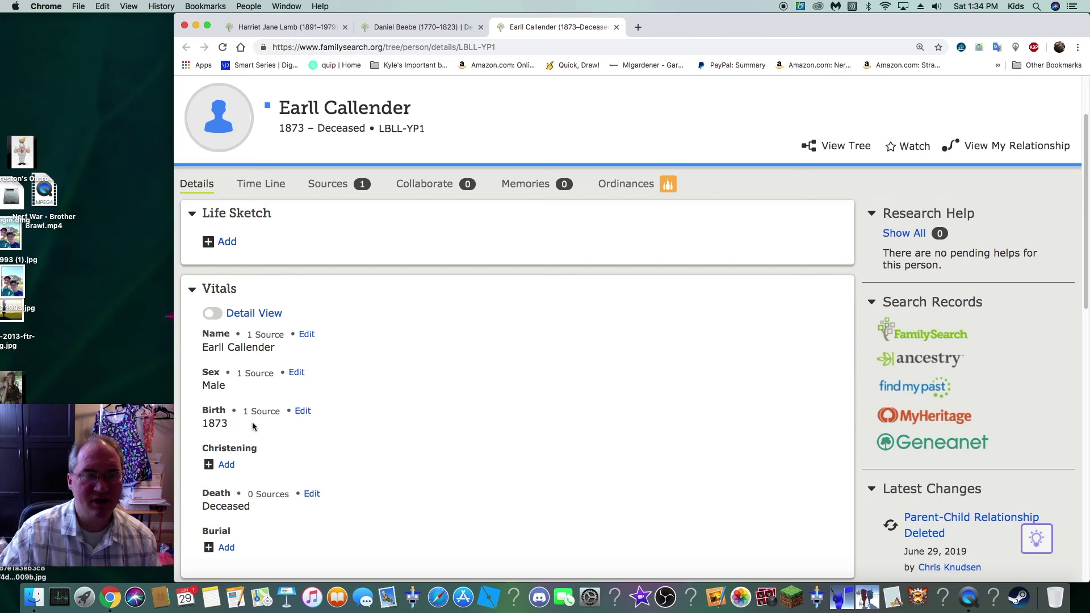
pyautogui.scroll(-1, 313, 444)
pyautogui.scroll(-6, 313, 445)
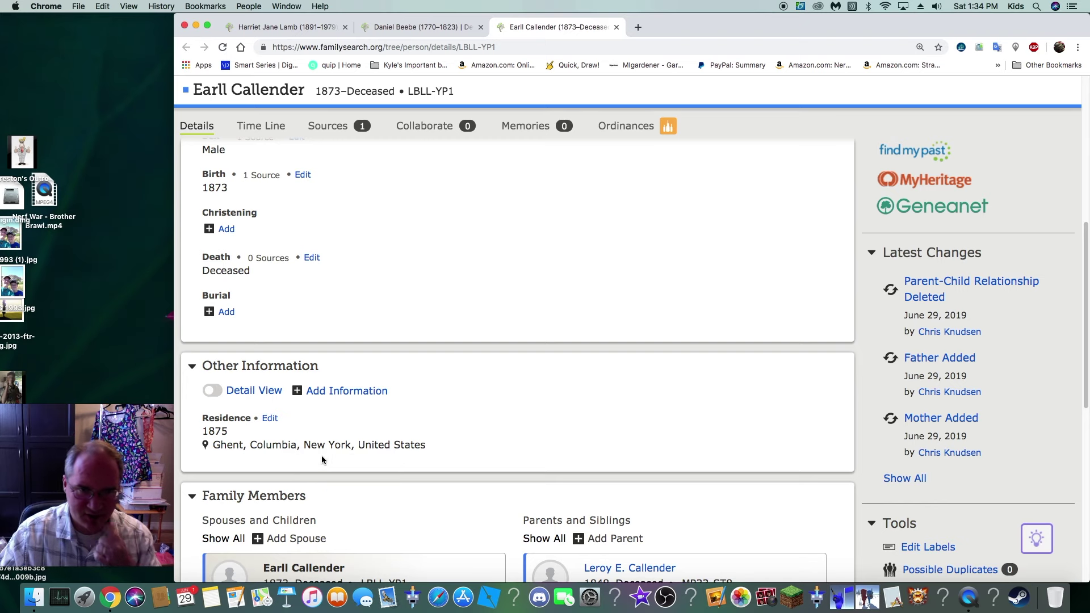
pyautogui.scroll(-5, 297, 454)
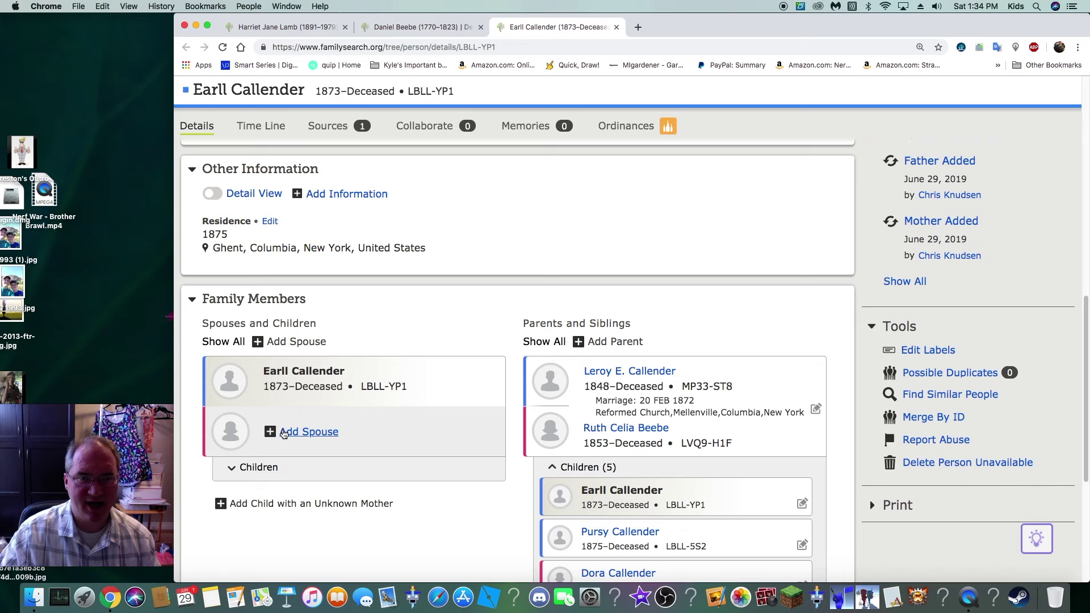
pyautogui.click(208, 25)
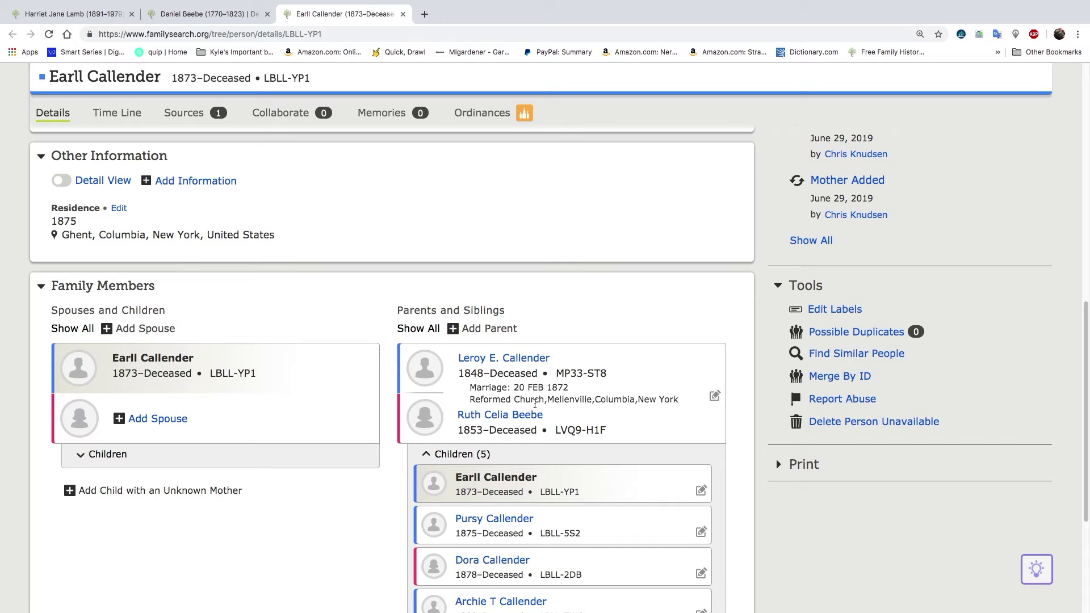
pyautogui.scroll(9, 475, 398)
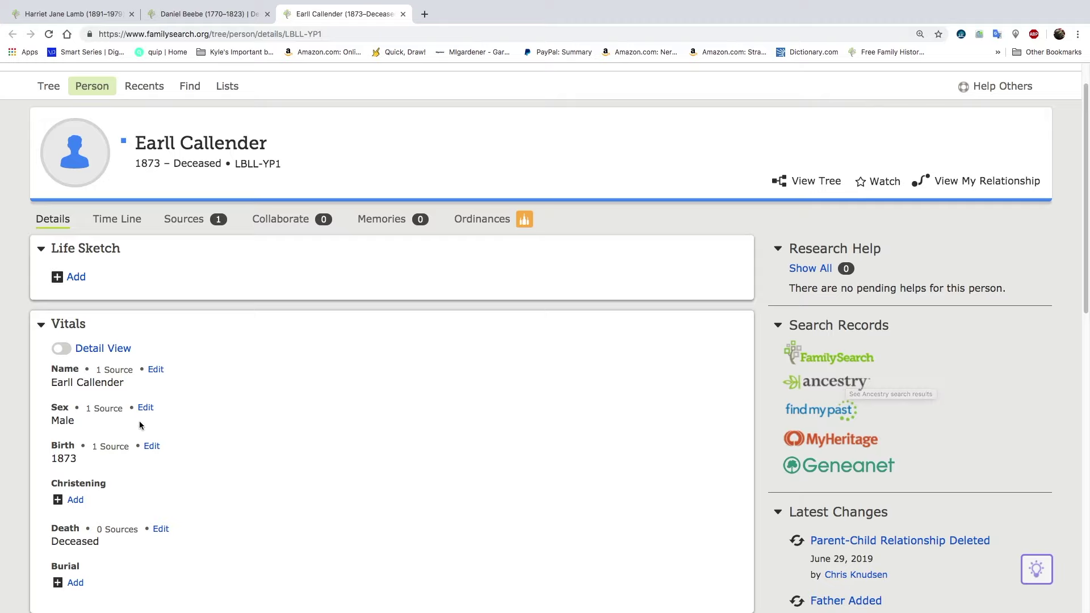
# Step: Correct the first name from Earll to Earl and save it
pyautogui.click(155, 371)
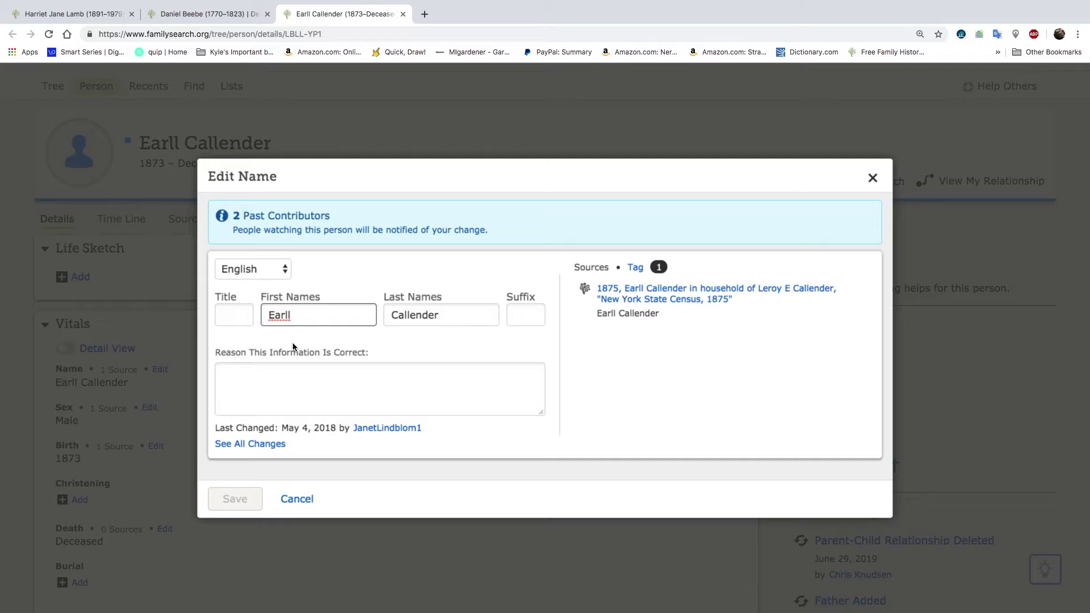
pyautogui.press('BackSpace')
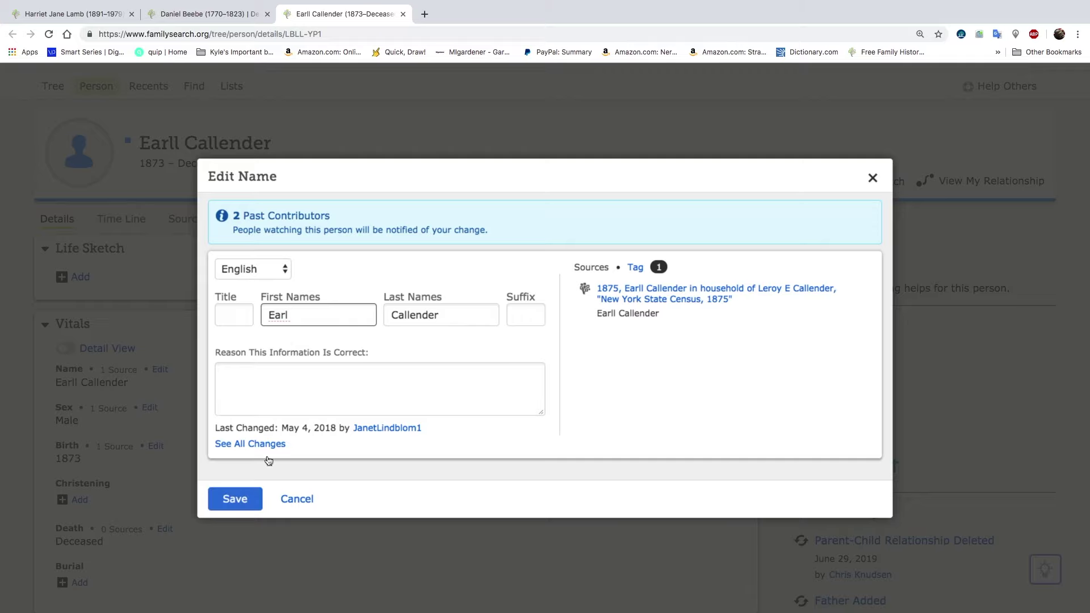
pyautogui.click(237, 499)
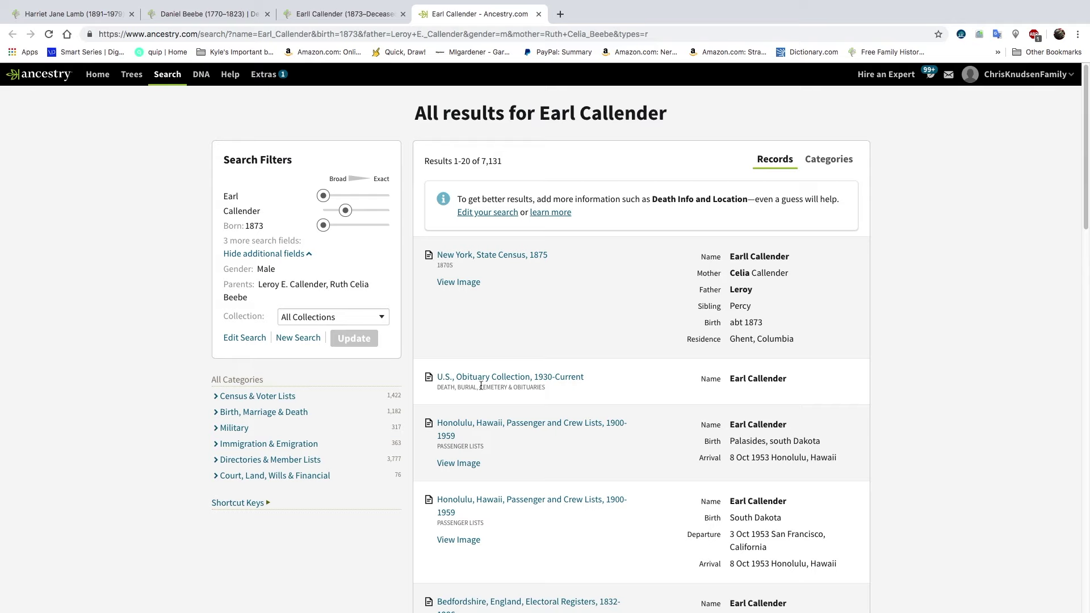
# Step: Compare Ancestry's Earl Callender results with FamilySearch and open the New York, State Census, 1875 record
pyautogui.moveTo(489, 382)
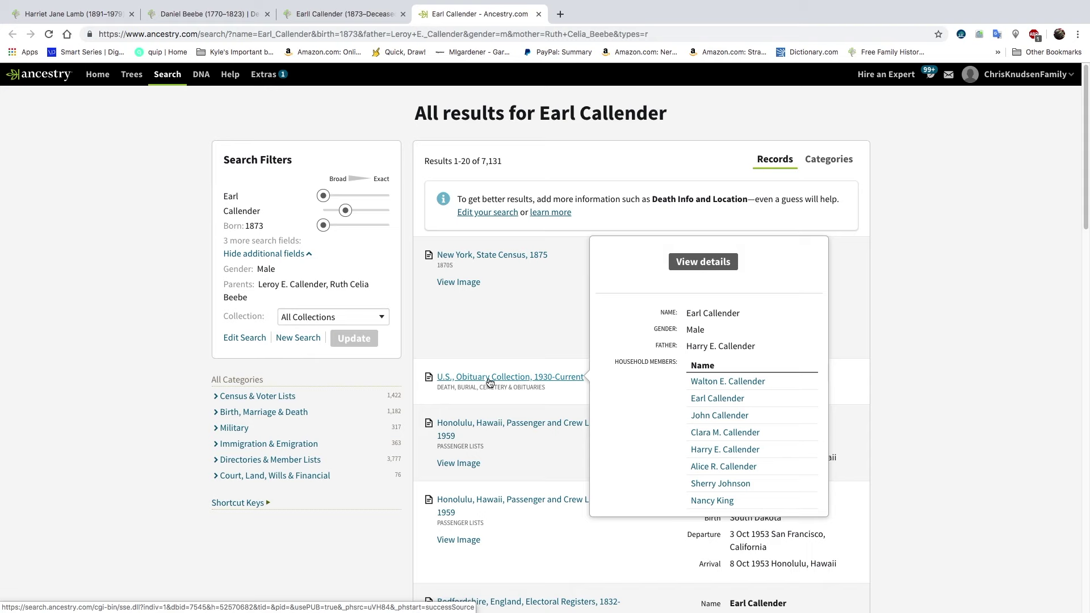
pyautogui.click(369, 13)
pyautogui.scroll(-5, 349, 509)
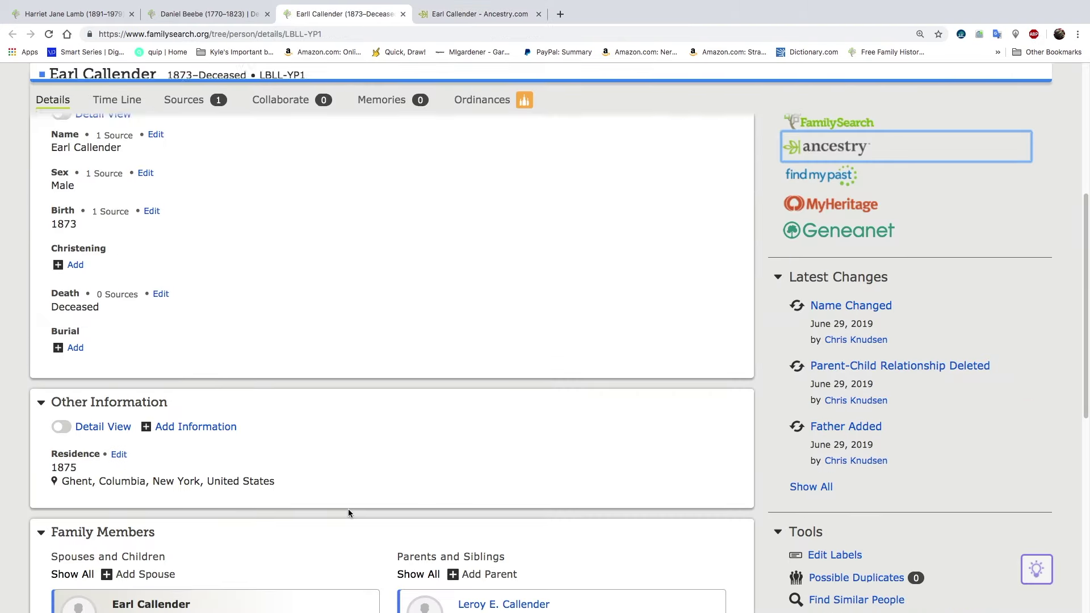
pyautogui.scroll(-4, 349, 513)
pyautogui.click(461, 14)
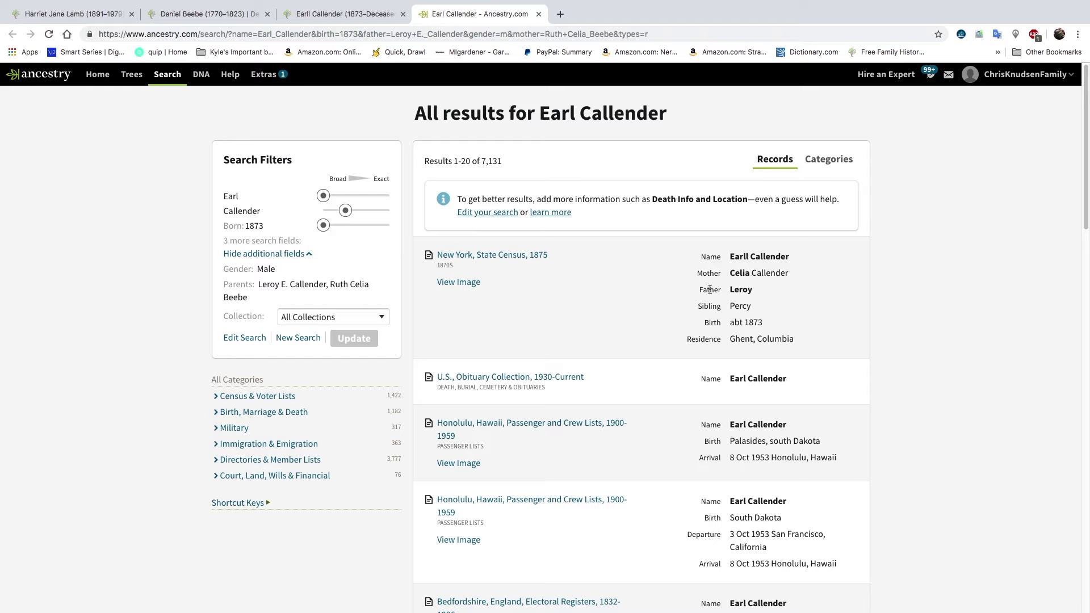
pyautogui.click(352, 17)
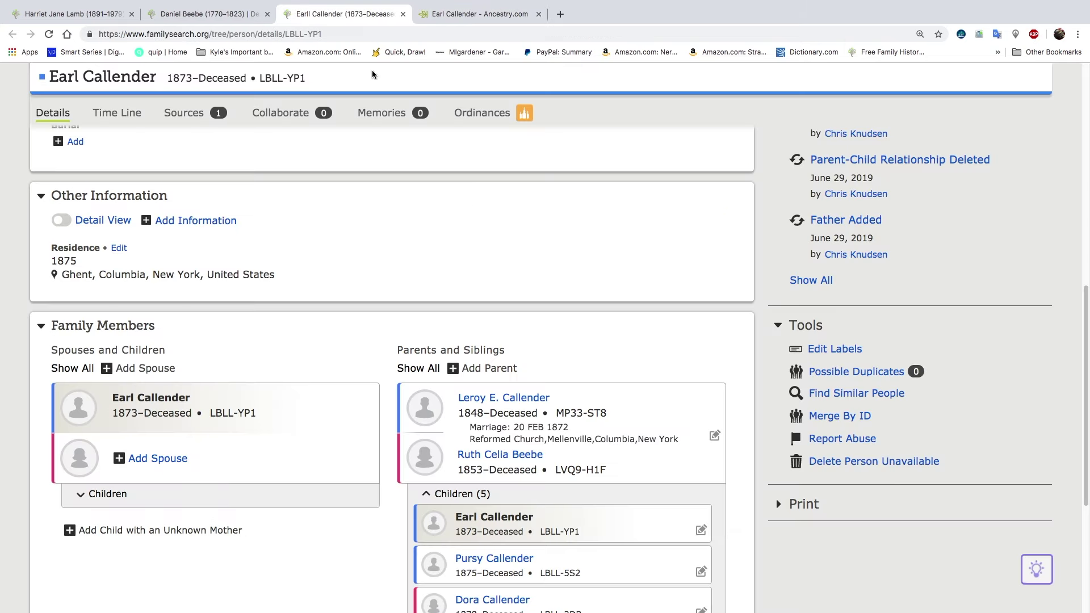
pyautogui.click(479, 14)
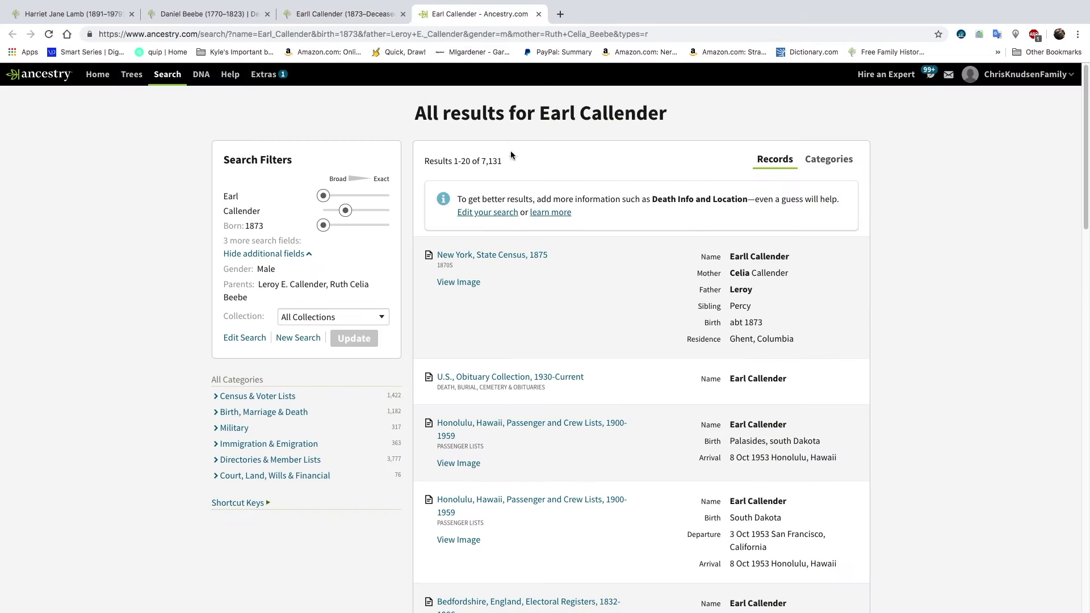
pyautogui.click(498, 256)
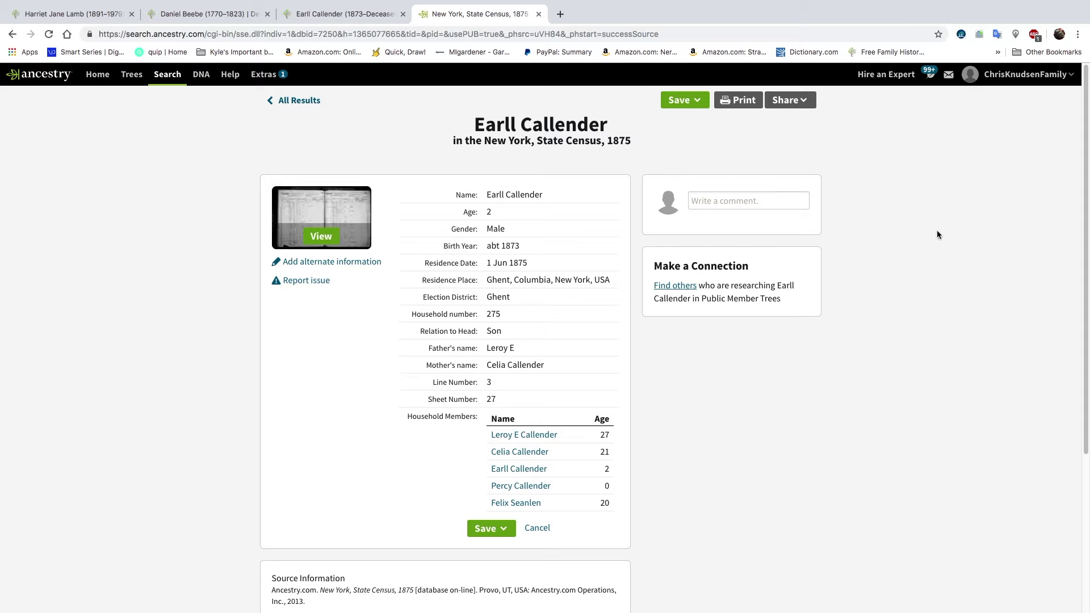
pyautogui.click(341, 19)
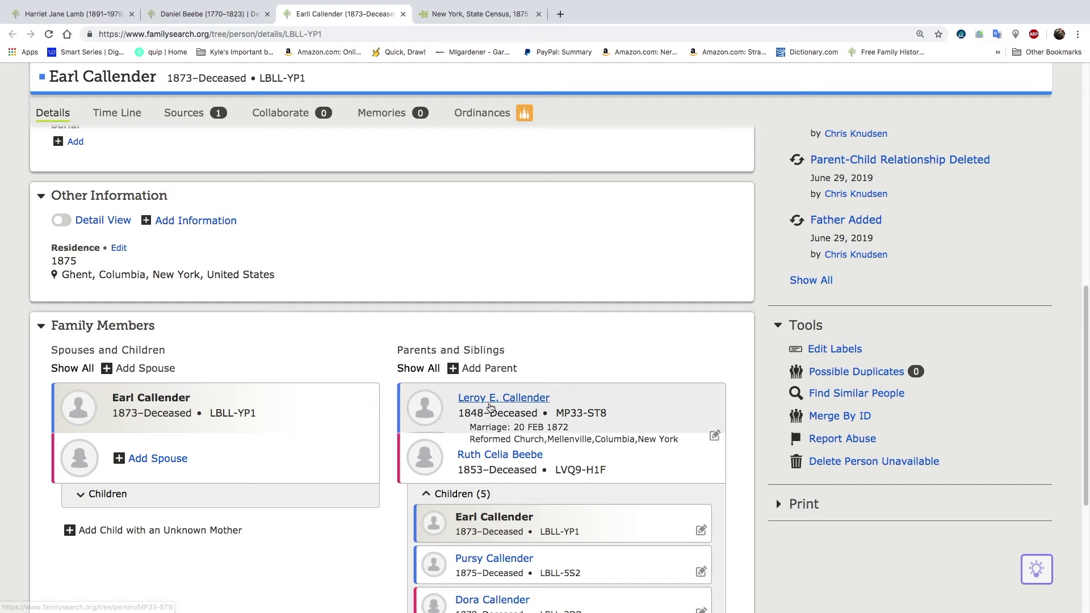
pyautogui.moveTo(490, 407)
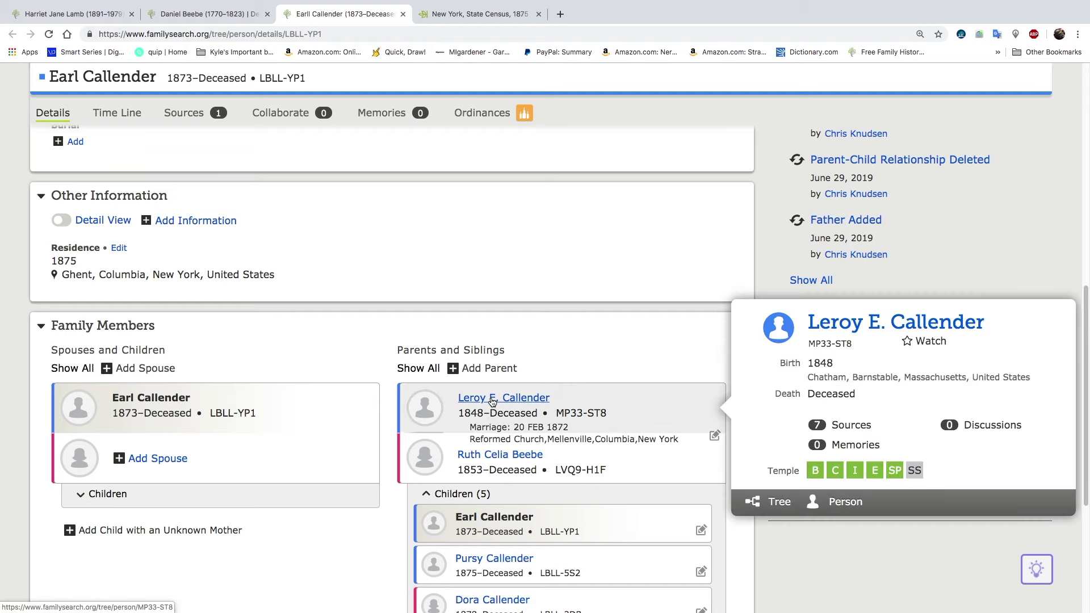
pyautogui.click(858, 511)
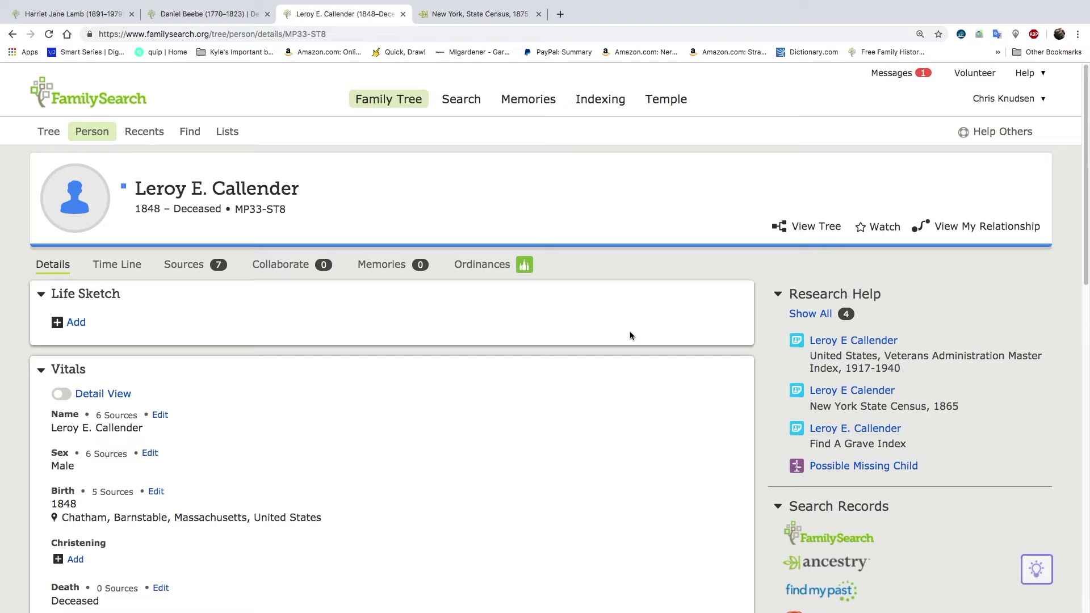
pyautogui.click(817, 540)
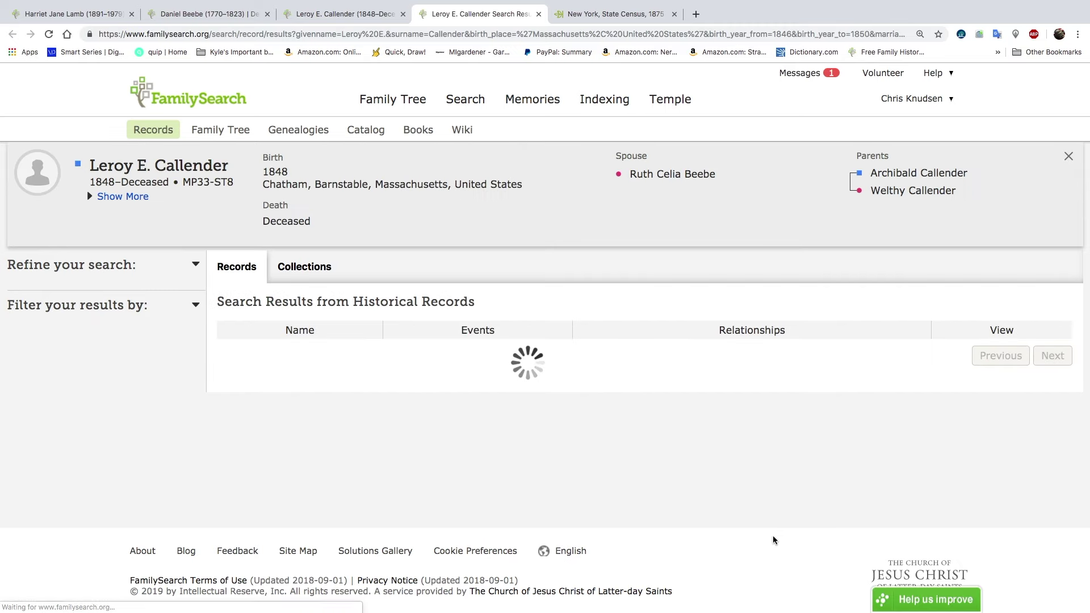
pyautogui.scroll(-5, 507, 514)
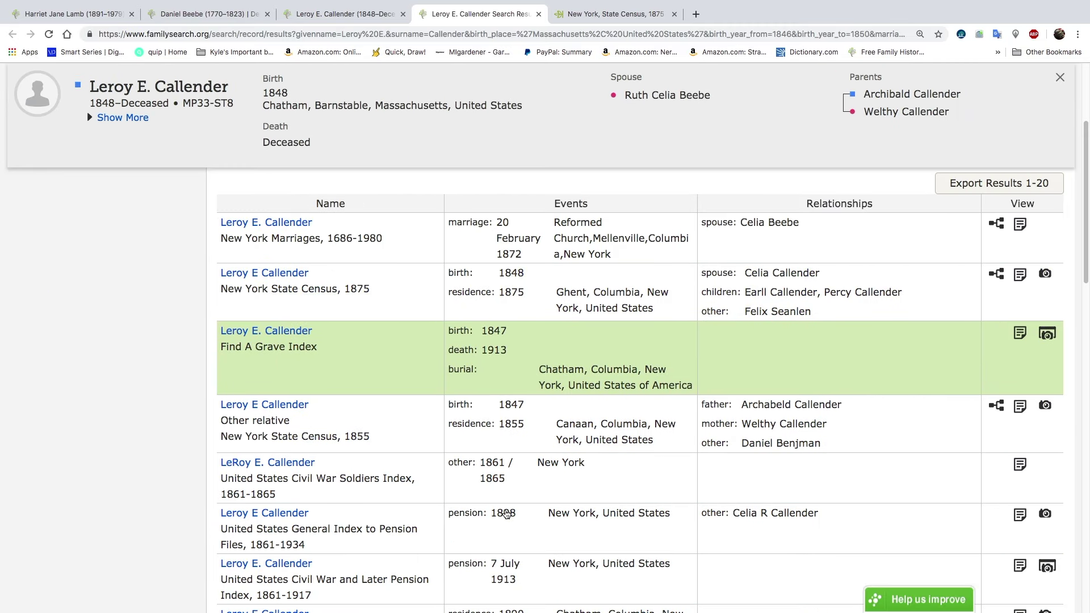
pyautogui.scroll(-1, 507, 514)
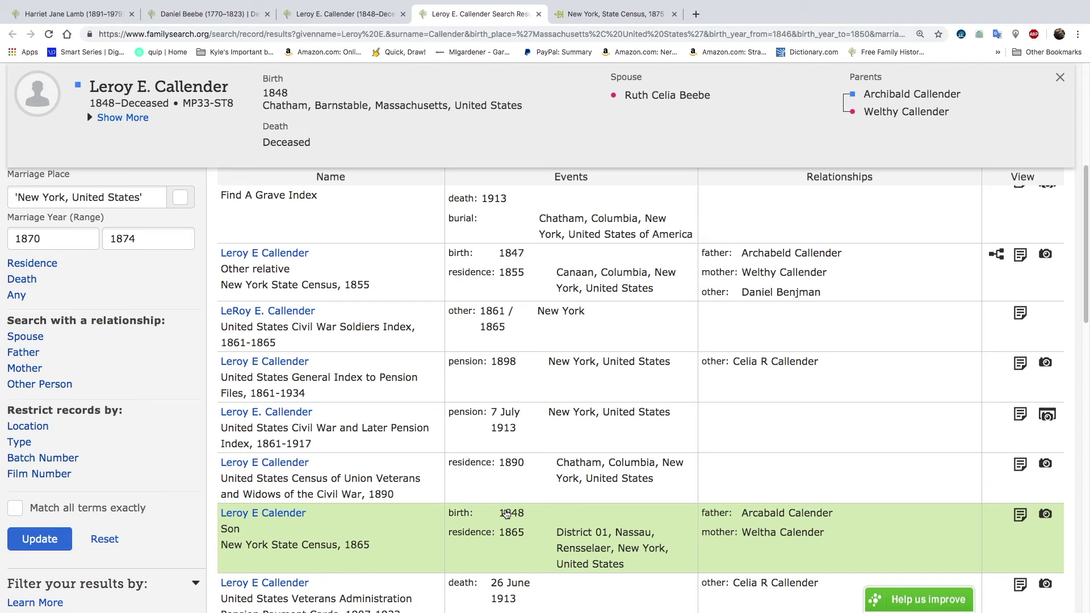
pyautogui.scroll(-1, 507, 515)
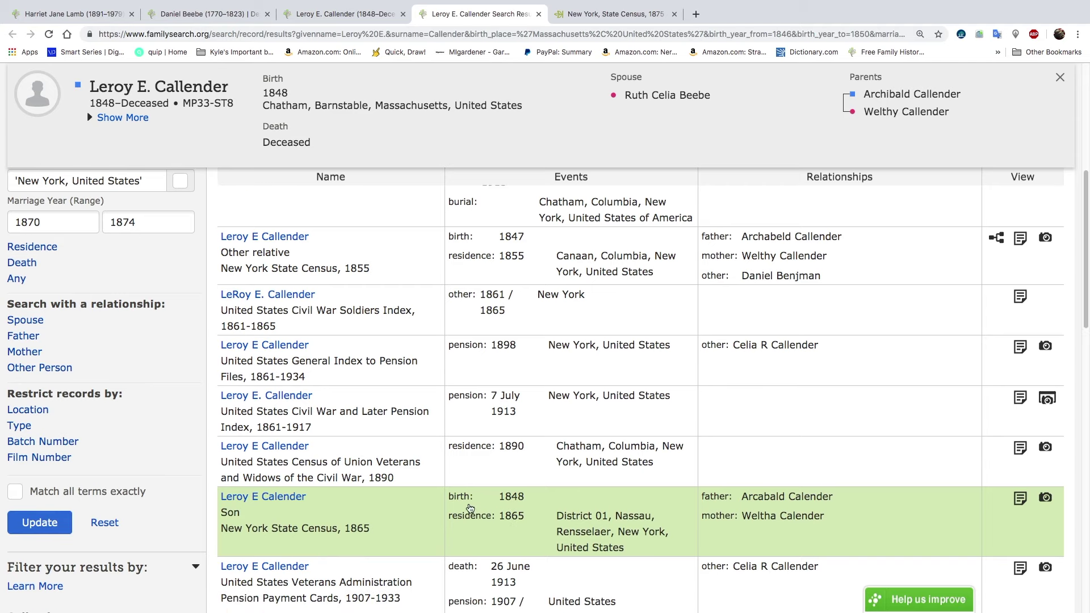
pyautogui.scroll(-4, 438, 508)
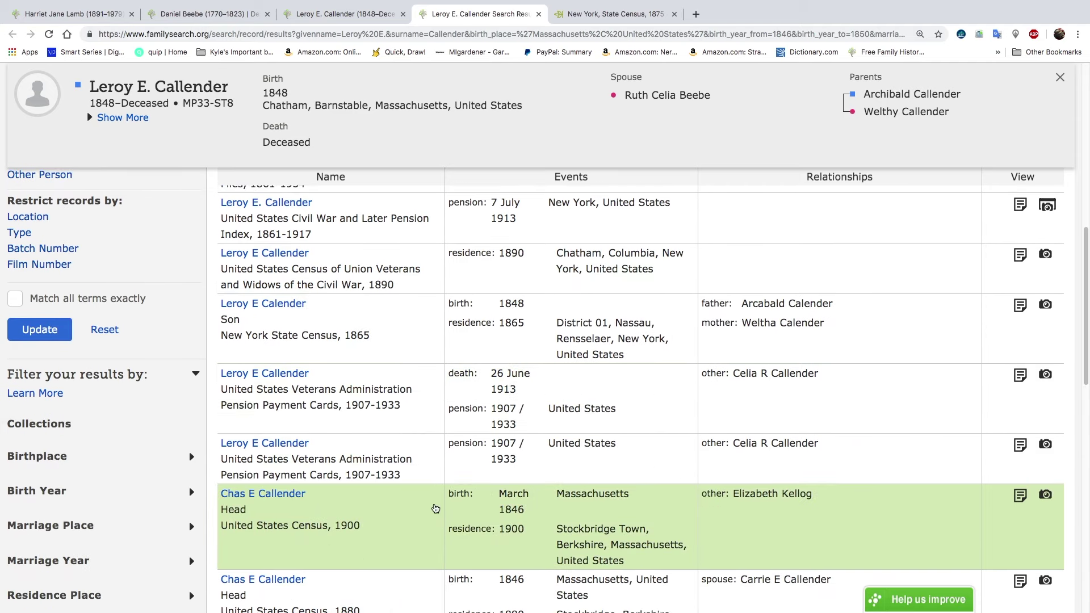
pyautogui.scroll(10, 436, 508)
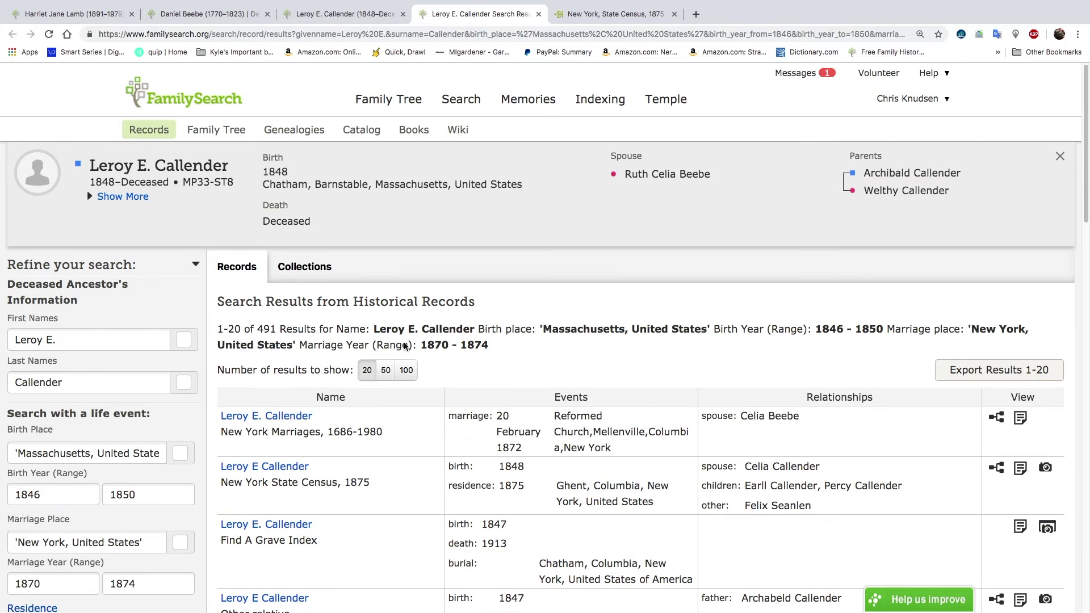
# Step: Filter Leroy's results to the United States Census 1880 collection, then close the search tab
pyautogui.click(307, 277)
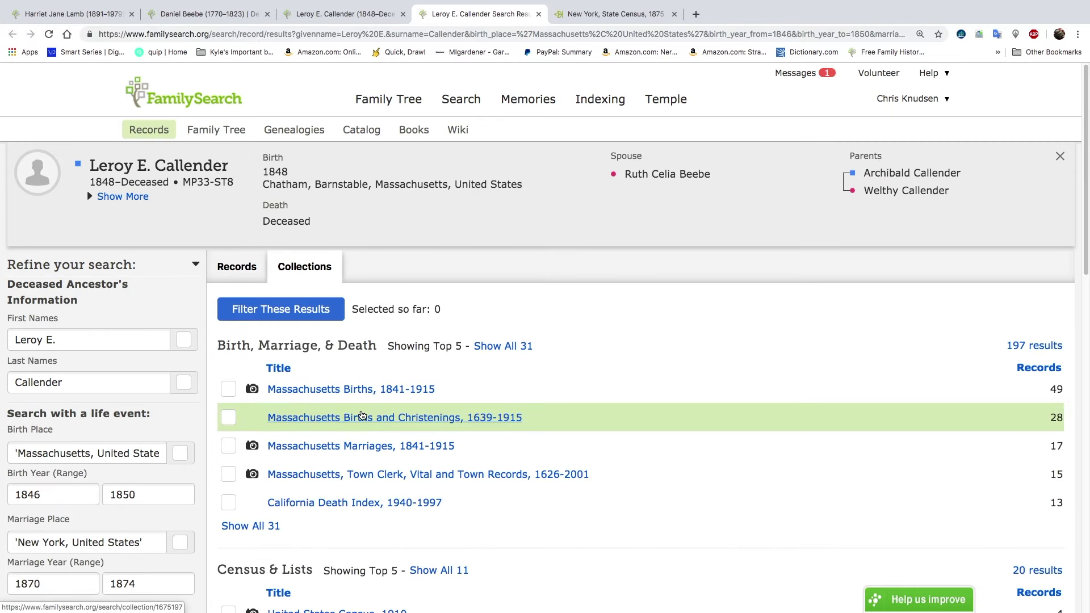
pyautogui.scroll(-3, 356, 431)
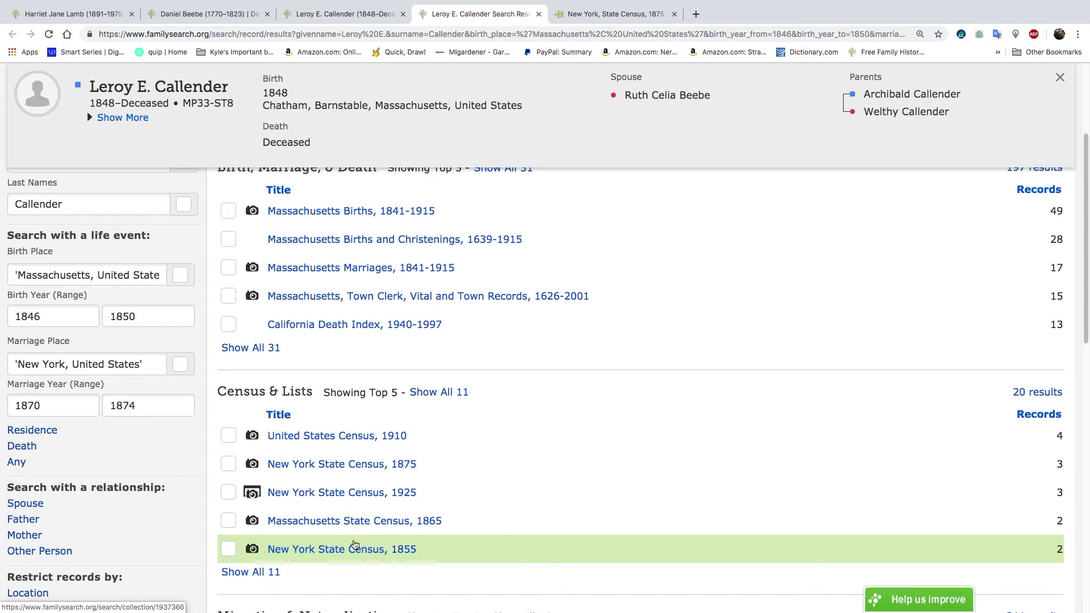
pyautogui.click(270, 584)
pyautogui.scroll(-2, 436, 514)
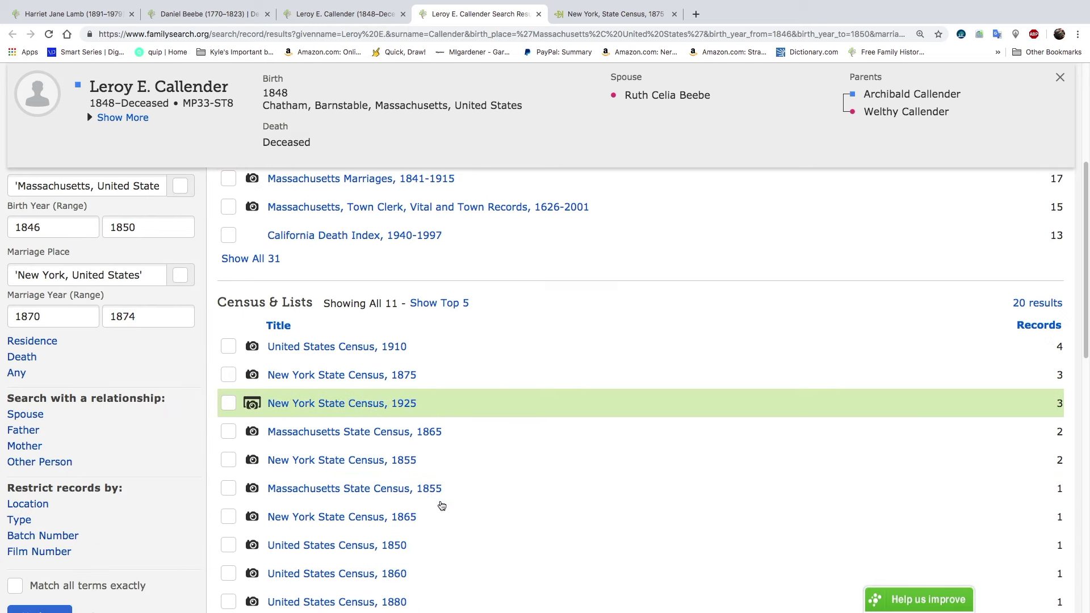
pyautogui.scroll(-2, 442, 505)
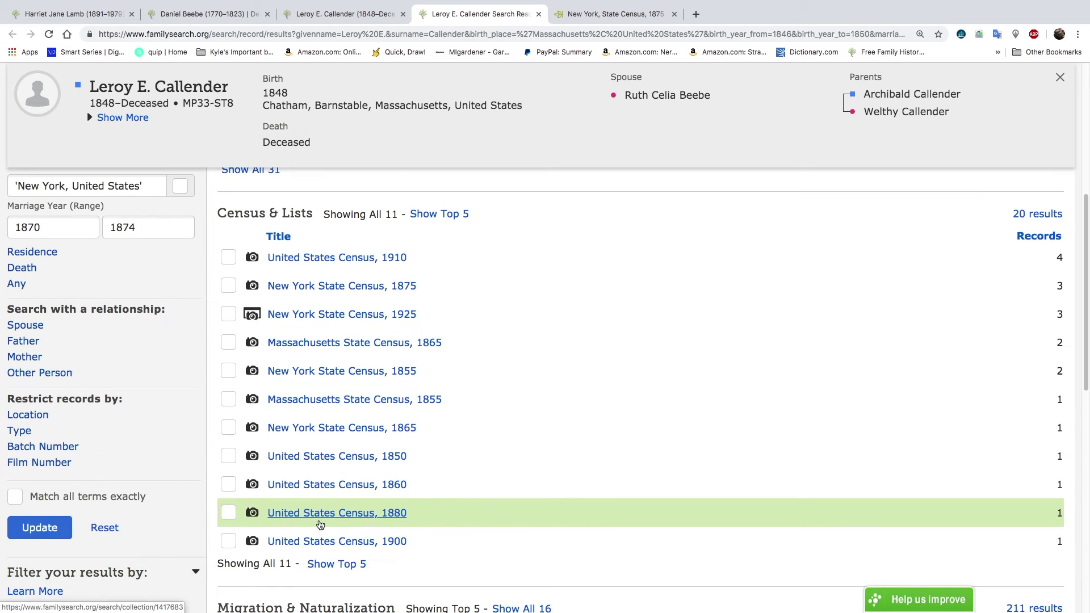
pyautogui.click(323, 514)
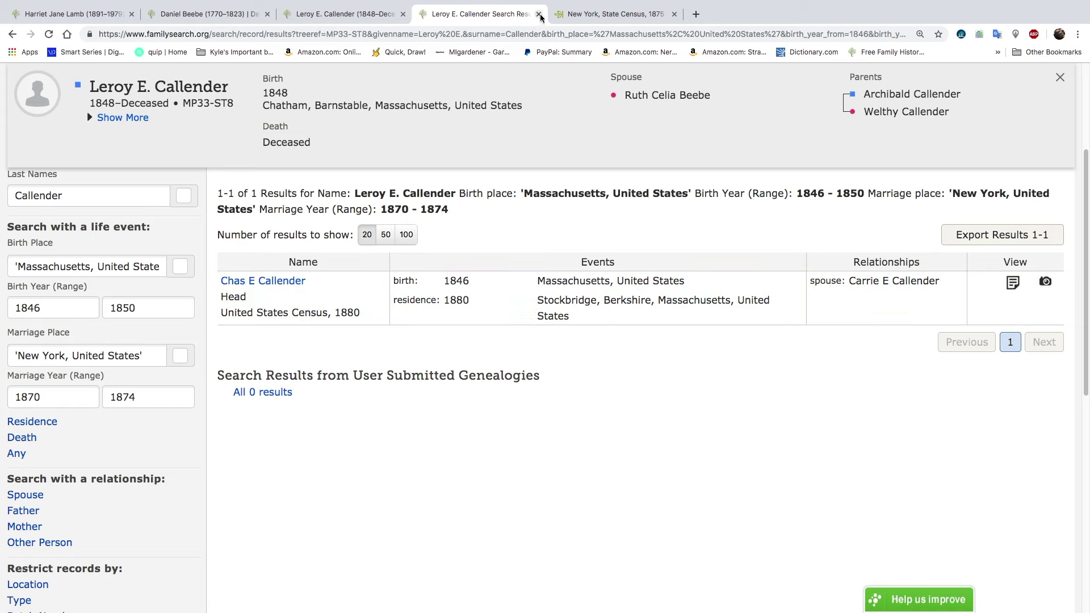
pyautogui.click(12, 34)
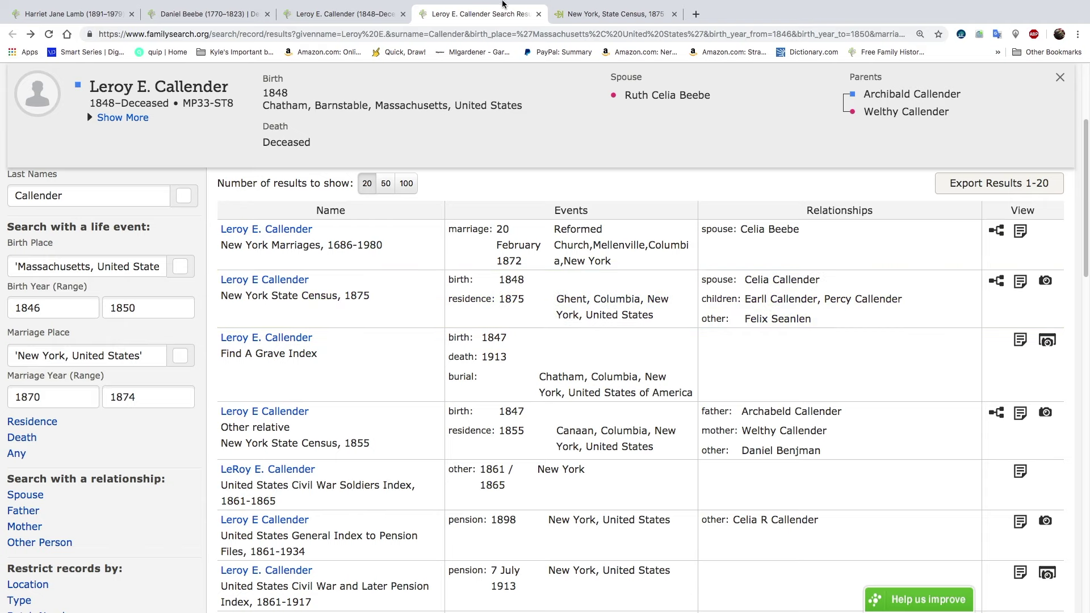
pyautogui.click(539, 15)
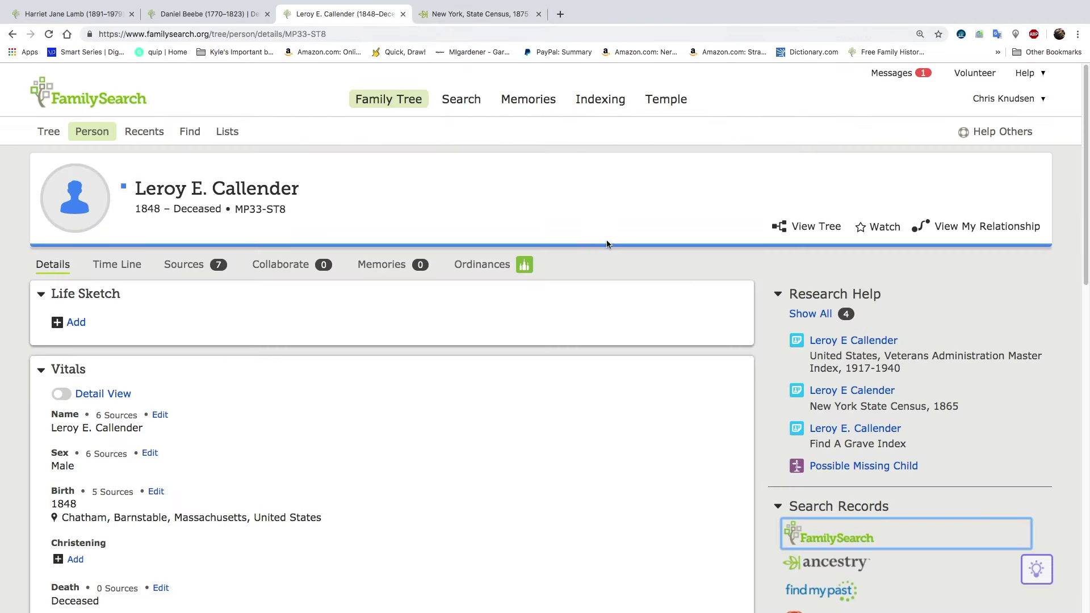
# Step: Search Ancestry for Leroy E. Callender and open his 1875 New York and 1880 US census records
pyautogui.click(842, 569)
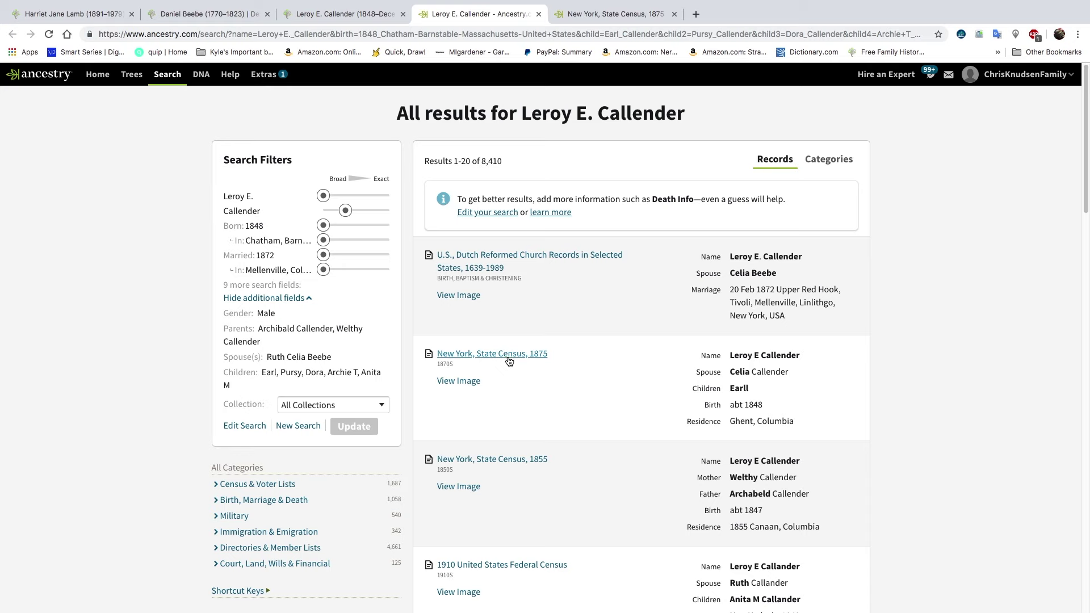
pyautogui.moveTo(511, 357)
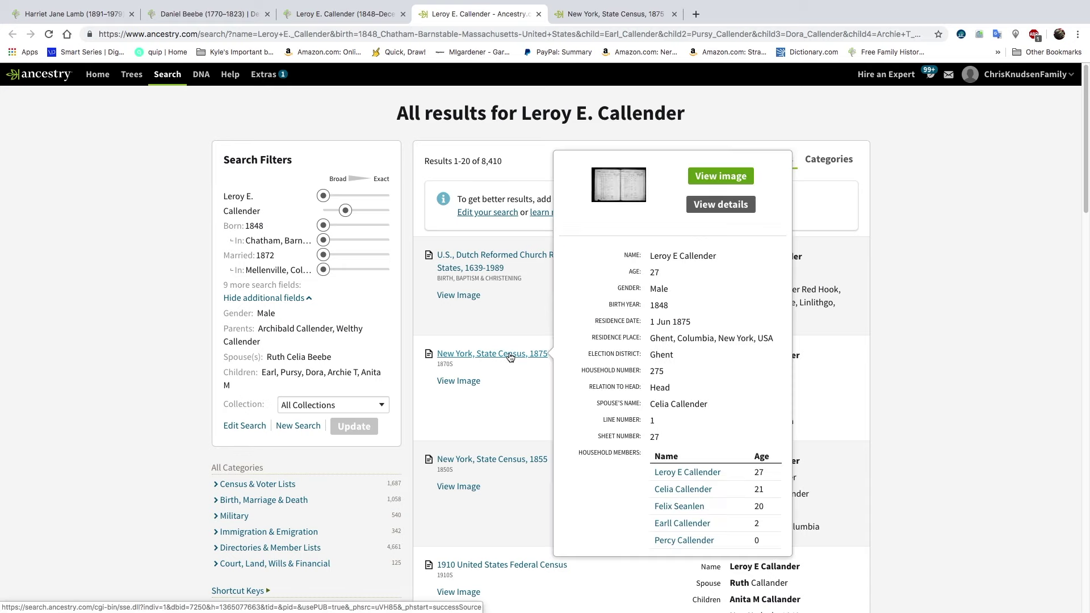
pyautogui.click(511, 354)
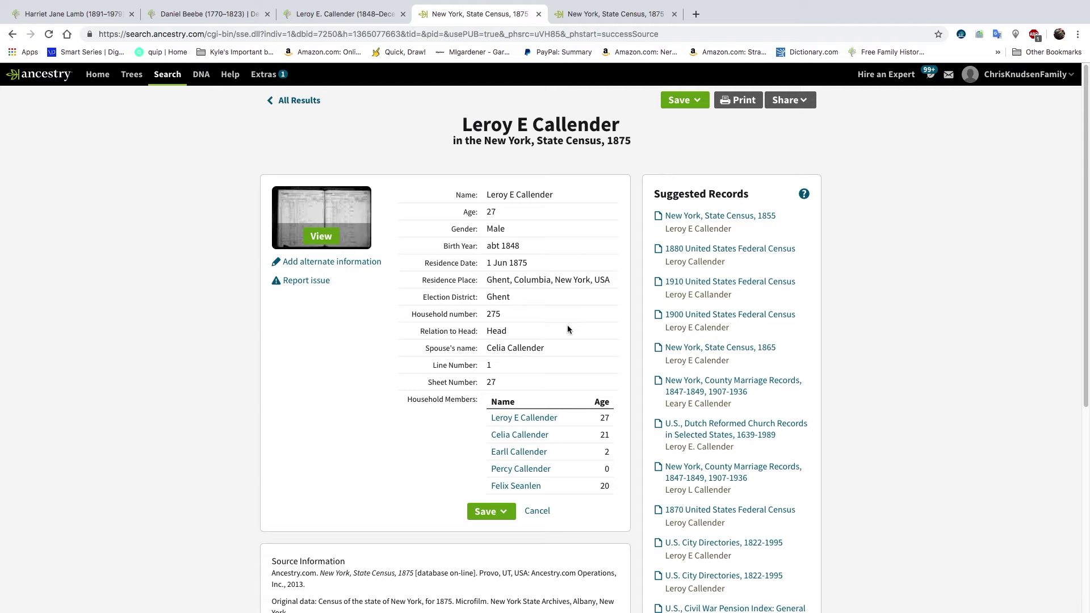
pyautogui.click(718, 250)
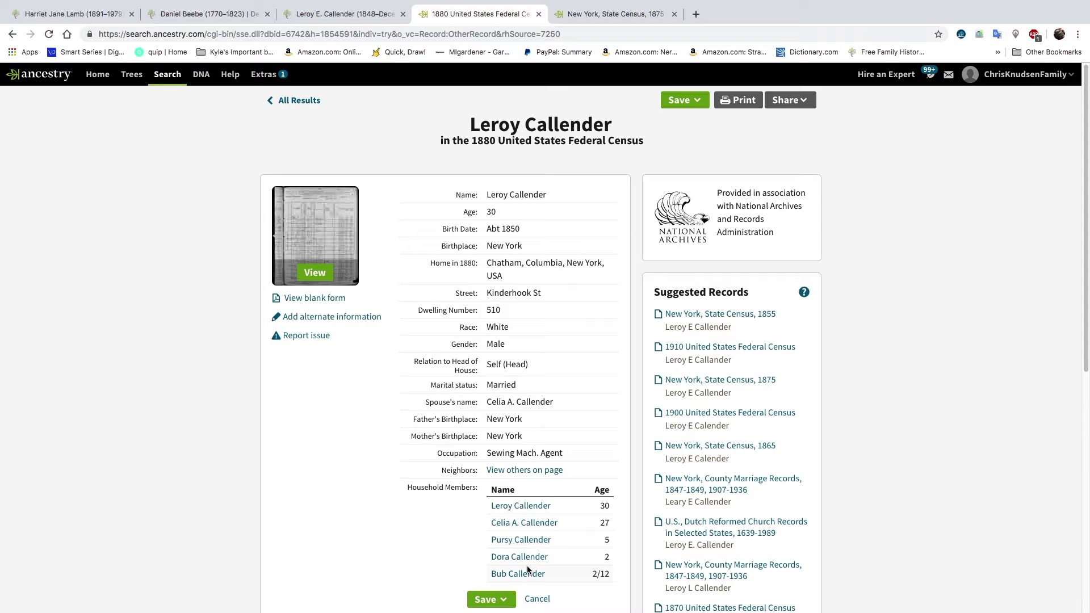
pyautogui.click(356, 16)
pyautogui.scroll(-10, 279, 423)
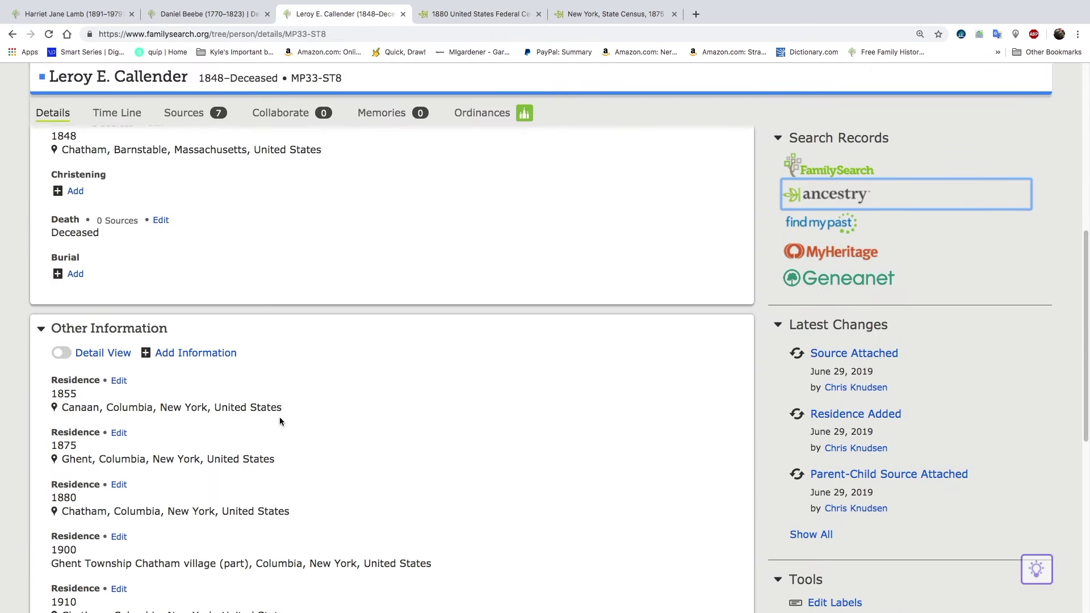
pyautogui.scroll(-3, 280, 422)
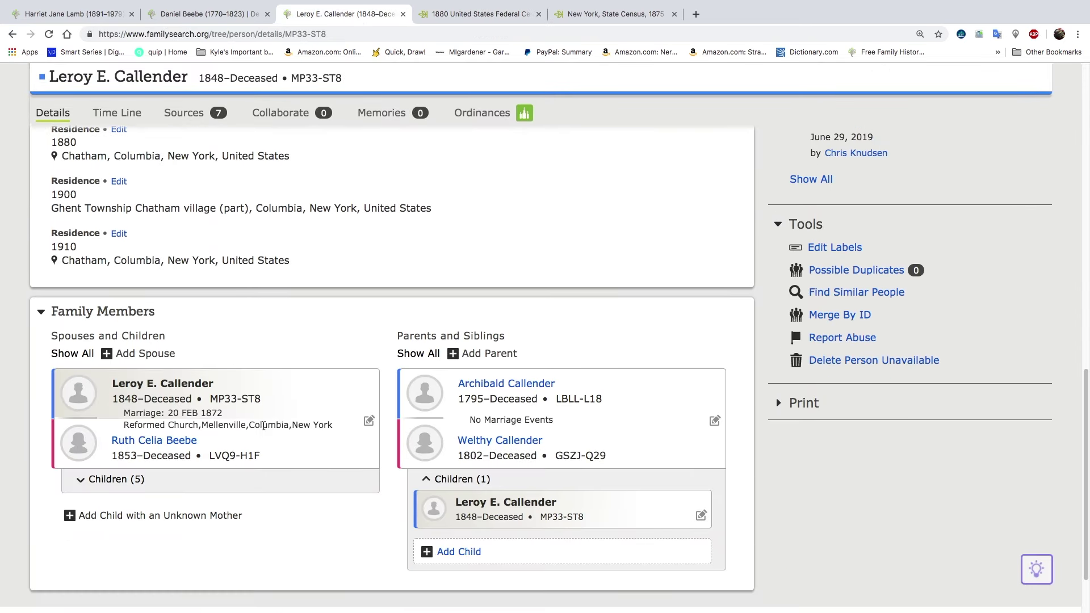
pyautogui.click(85, 480)
pyautogui.scroll(-1, 227, 466)
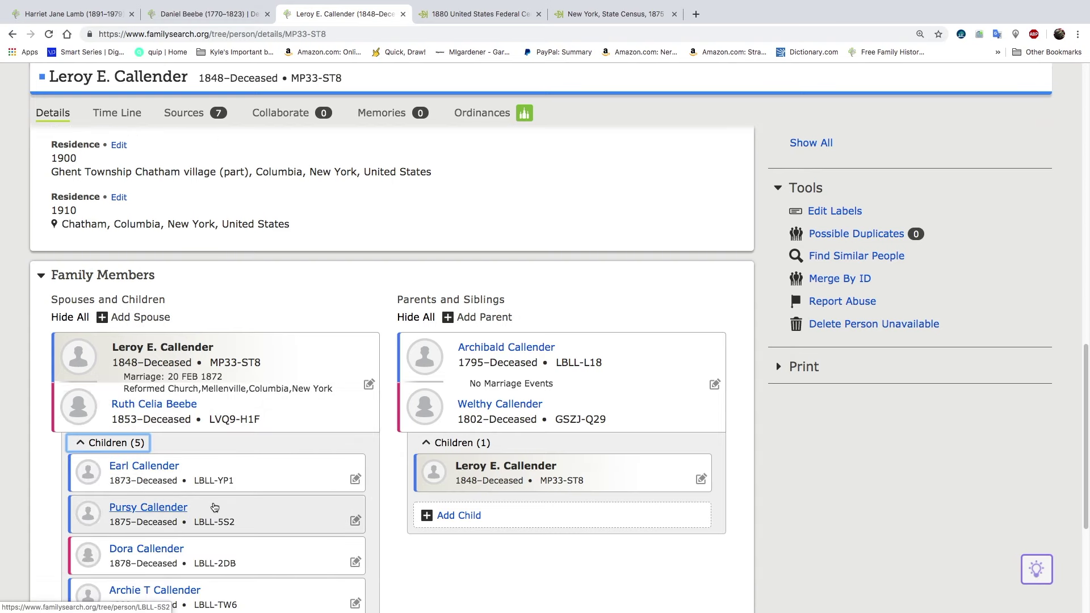
pyautogui.scroll(-2, 165, 509)
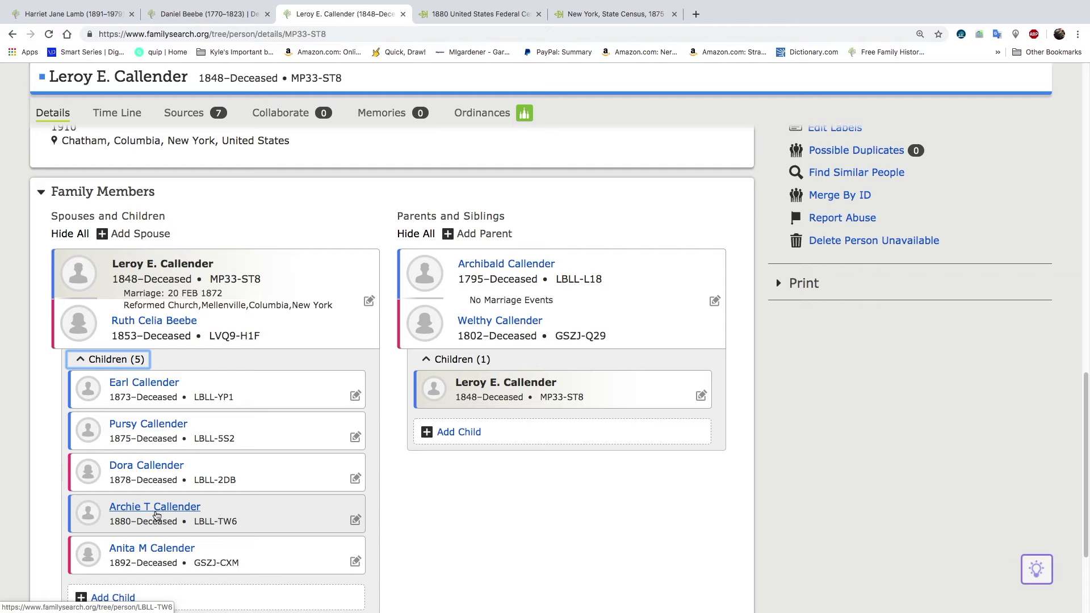
pyautogui.moveTo(156, 515); pyautogui.dragTo(610, 18)
pyautogui.click(486, 18)
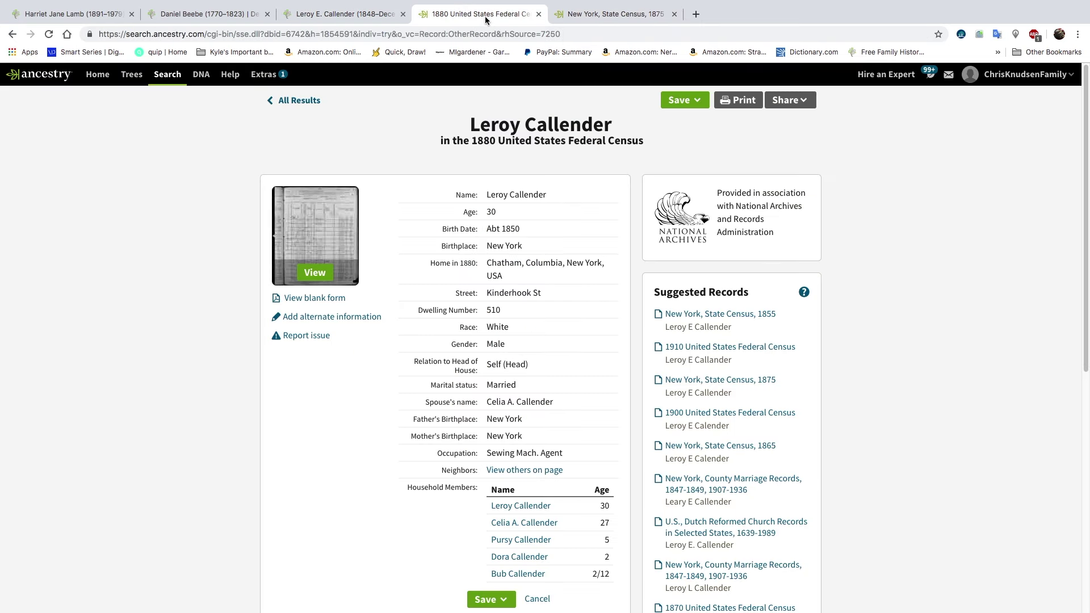
pyautogui.click(366, 16)
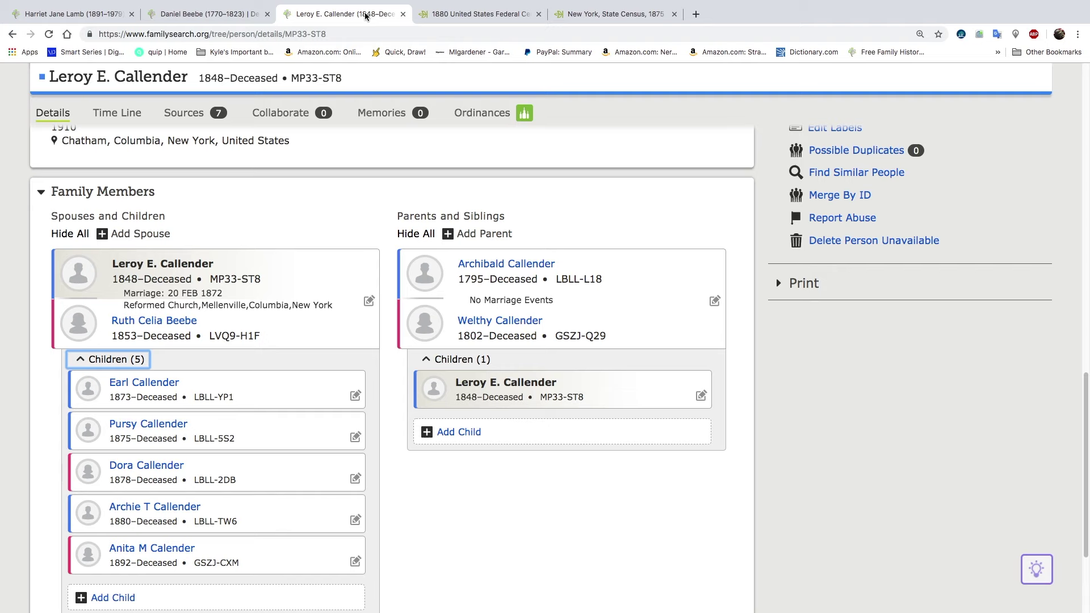
pyautogui.click(471, 16)
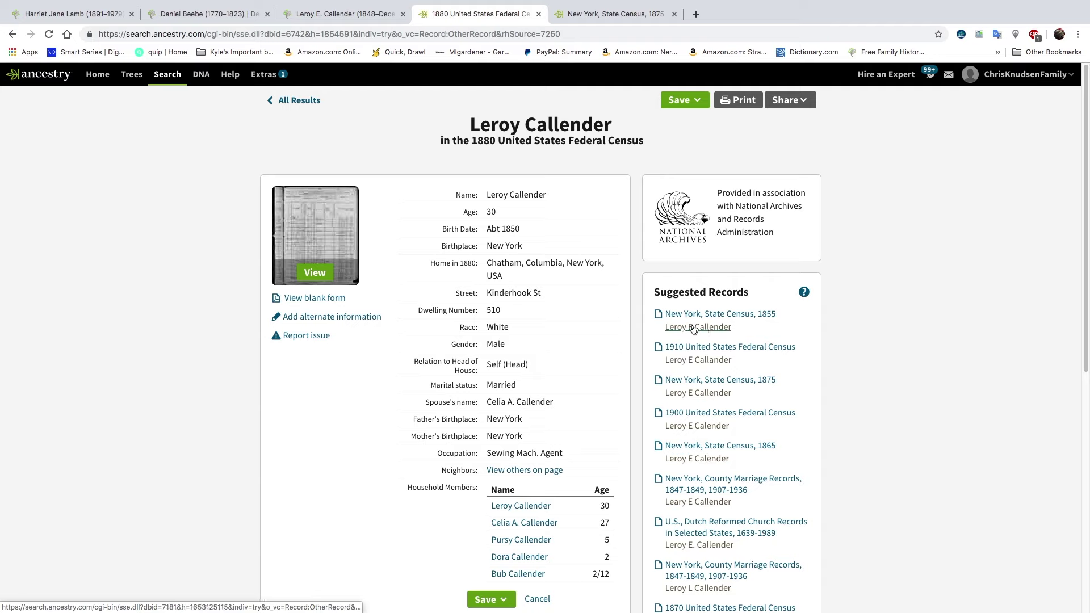
pyautogui.click(698, 570)
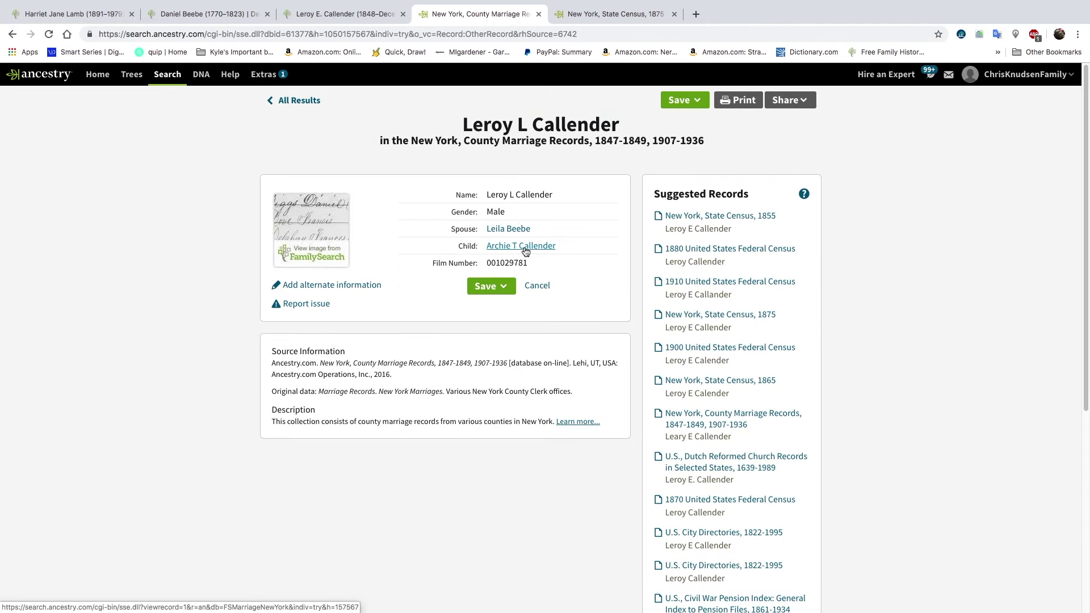
pyautogui.click(348, 19)
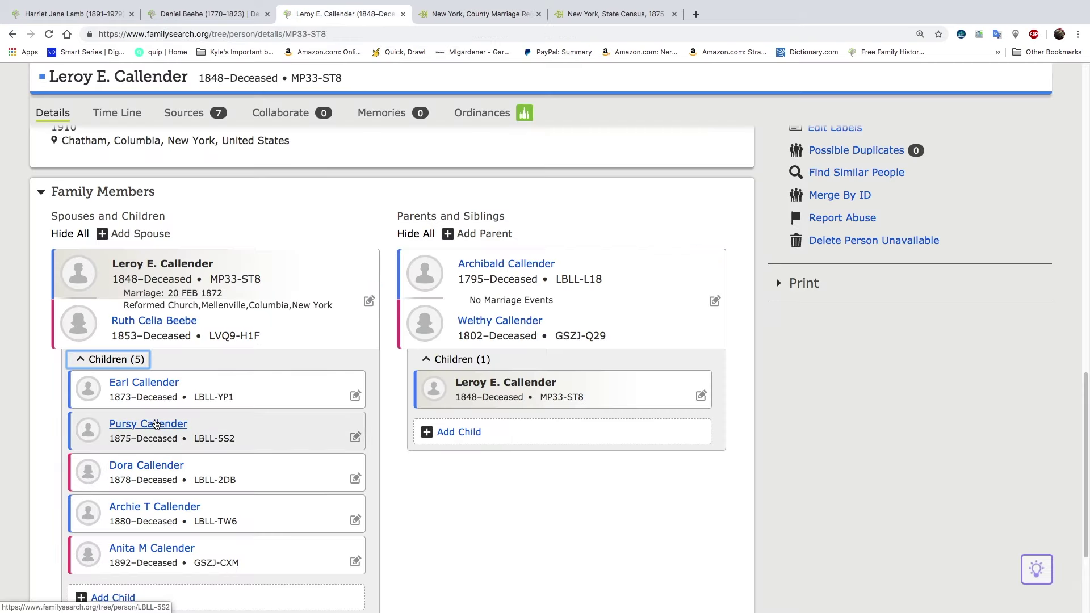
pyautogui.click(145, 507)
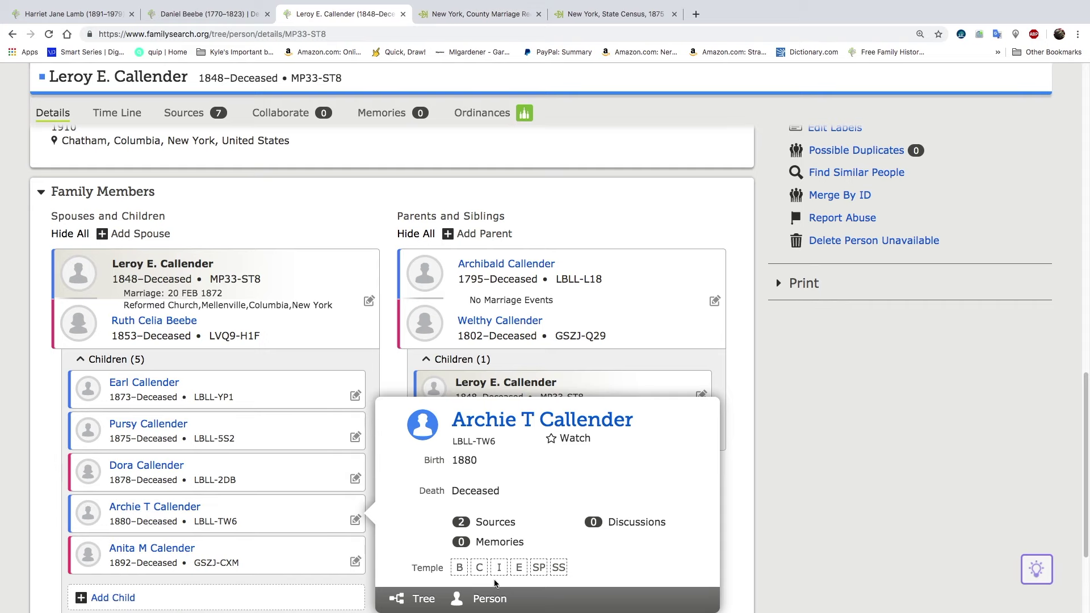
# Step: From the husband's profile, open the 1912 county marriage record hint and begin attaching it
pyautogui.click(497, 600)
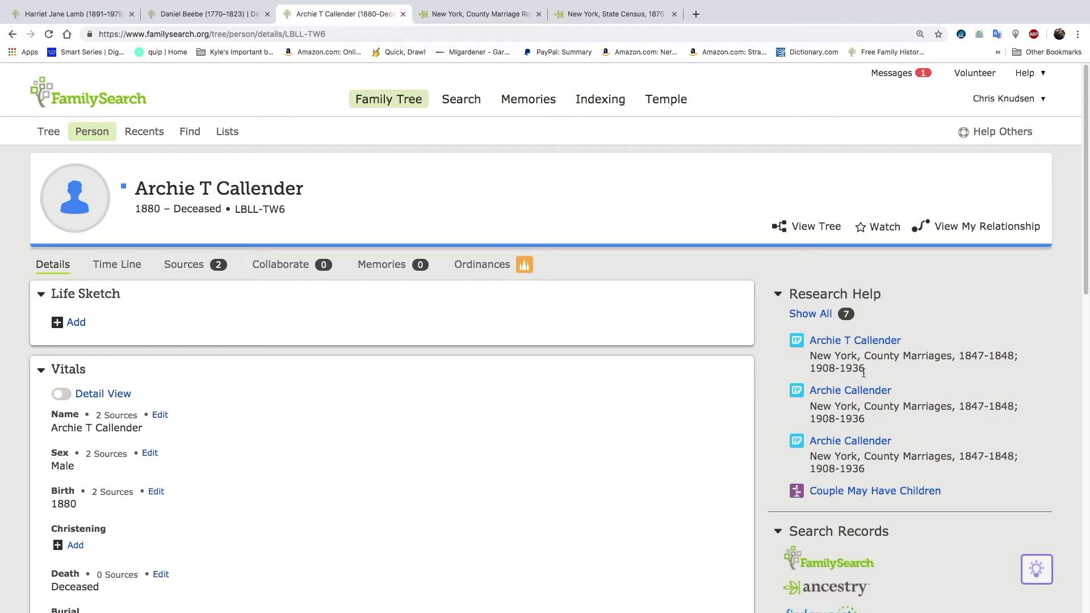
pyautogui.click(885, 342)
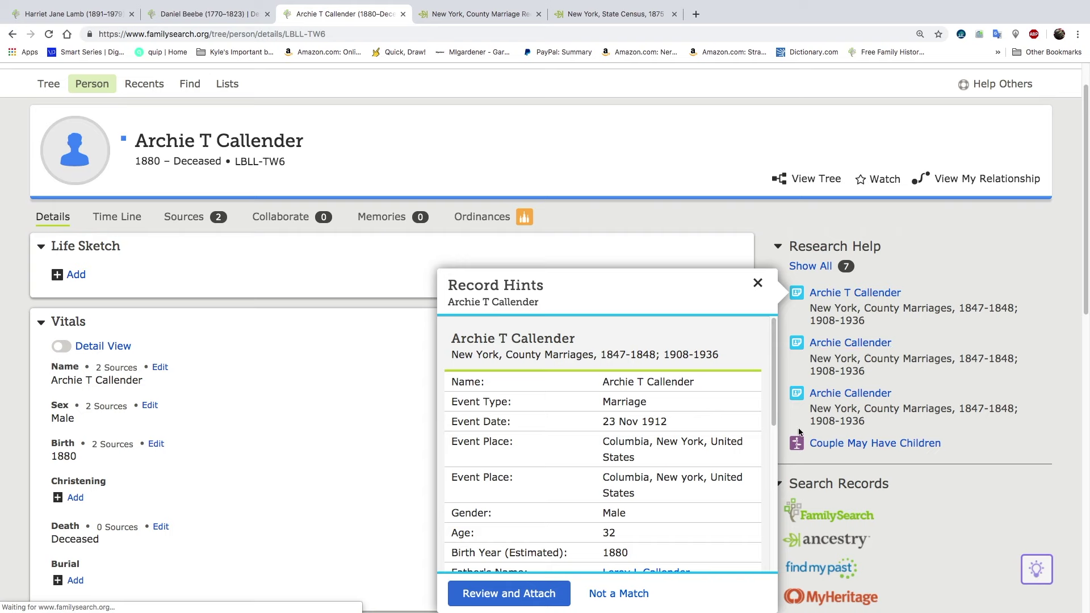
pyautogui.scroll(-2, 534, 469)
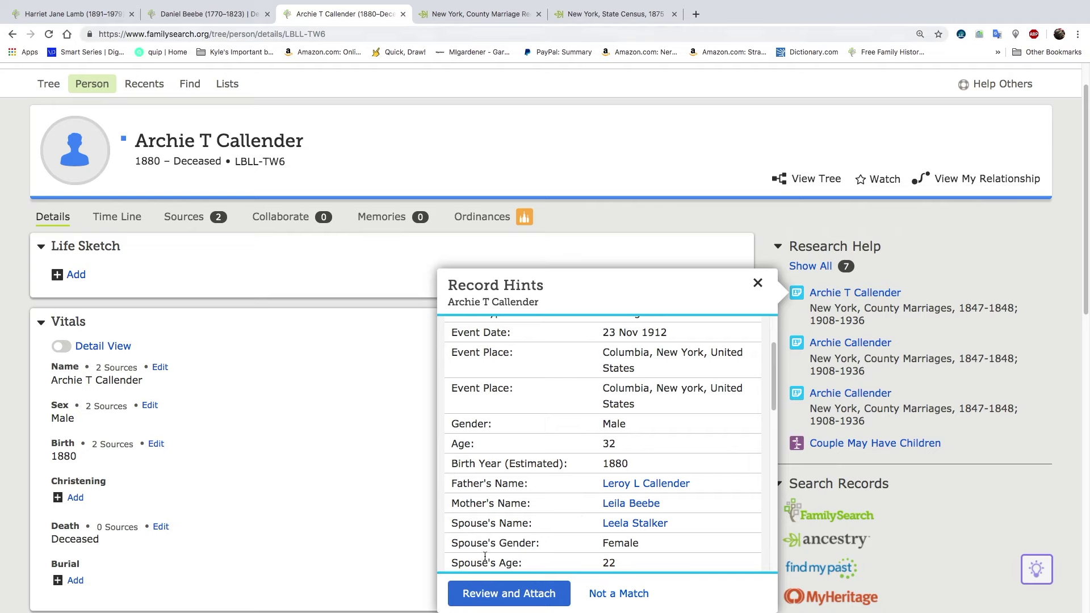
pyautogui.scroll(-2, 554, 497)
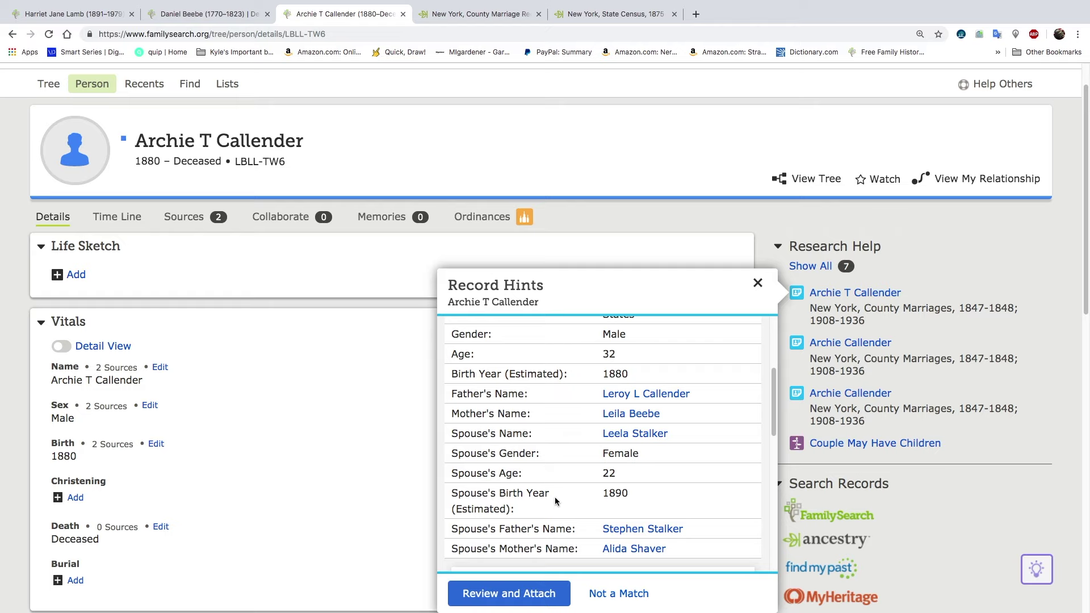
pyautogui.click(507, 594)
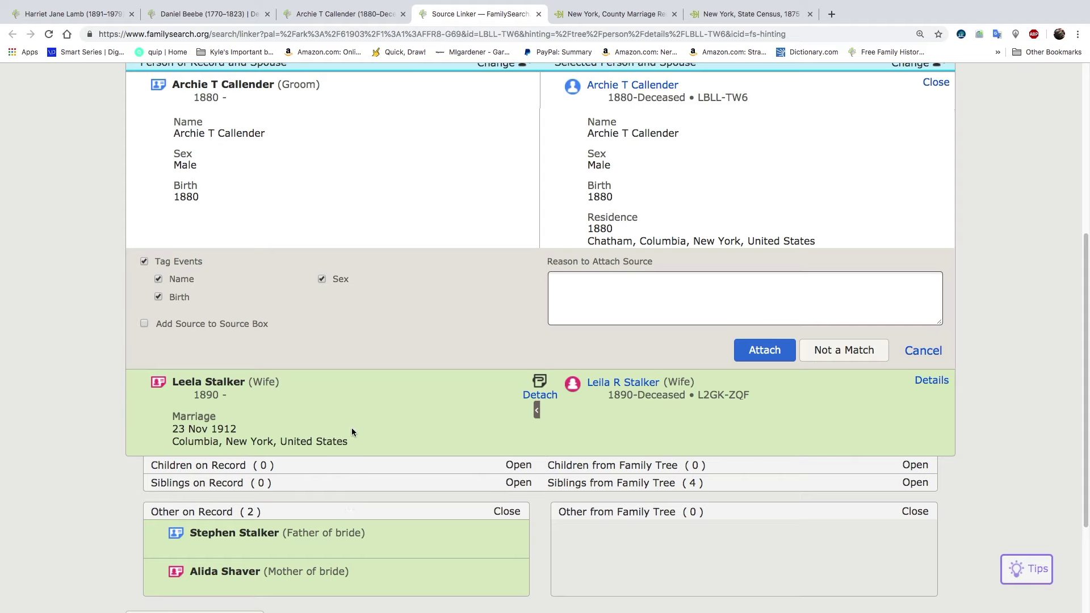
# Step: Check the sources already on the husband's profile, then go back to the record comparison
pyautogui.scroll(1, 352, 431)
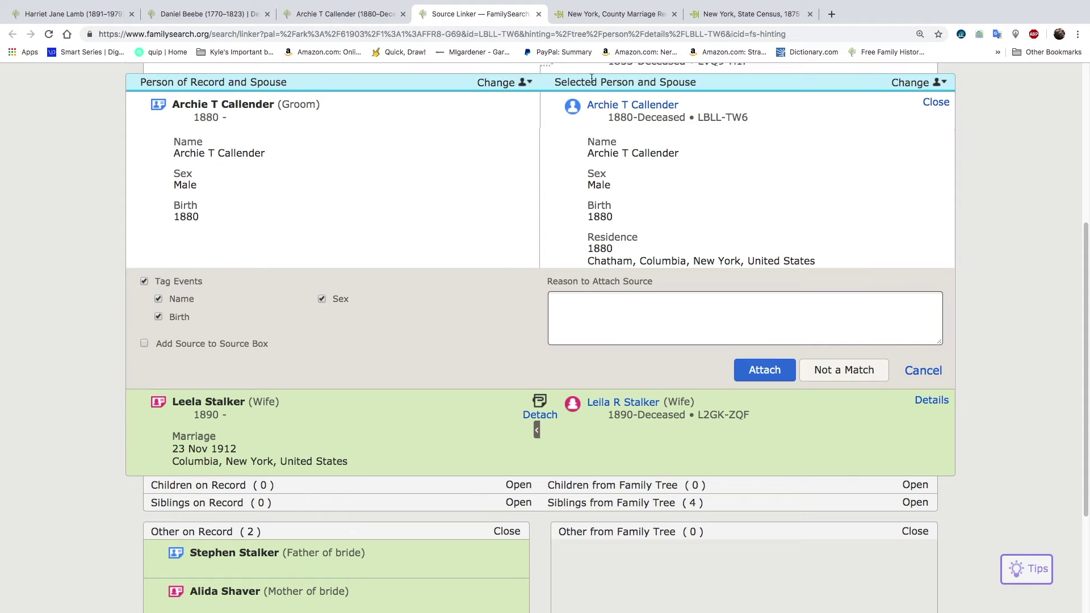
pyautogui.scroll(5, 400, 341)
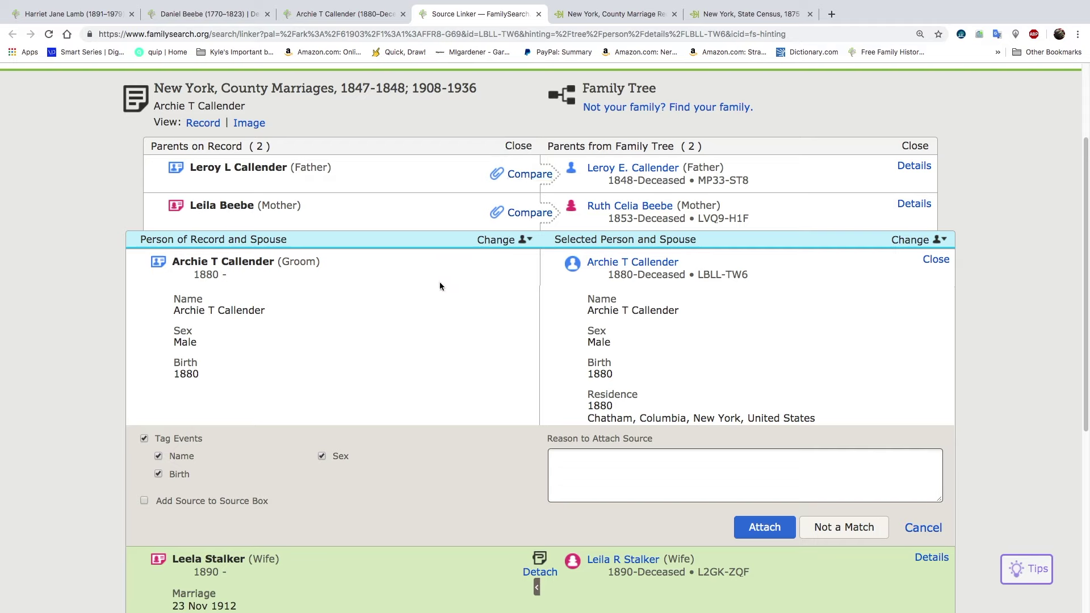
pyautogui.click(354, 15)
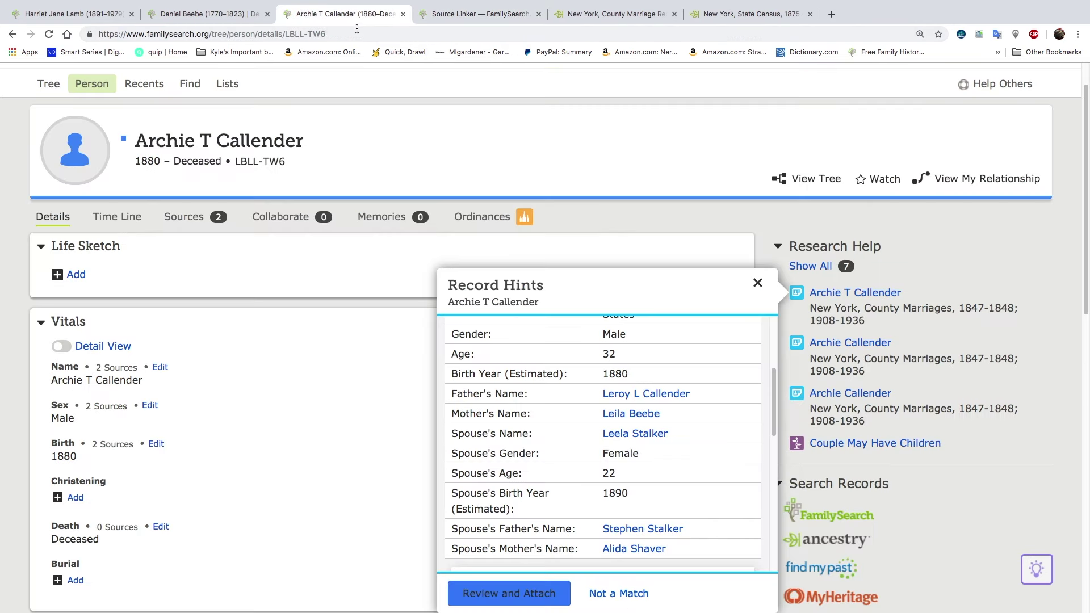
pyautogui.click(329, 146)
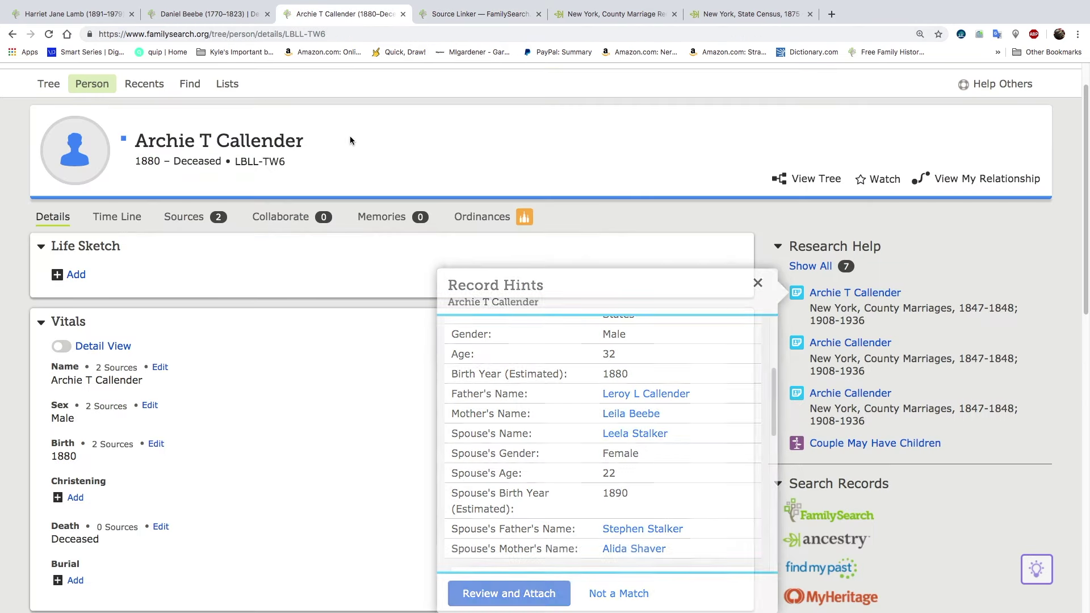
pyautogui.scroll(-10, 298, 495)
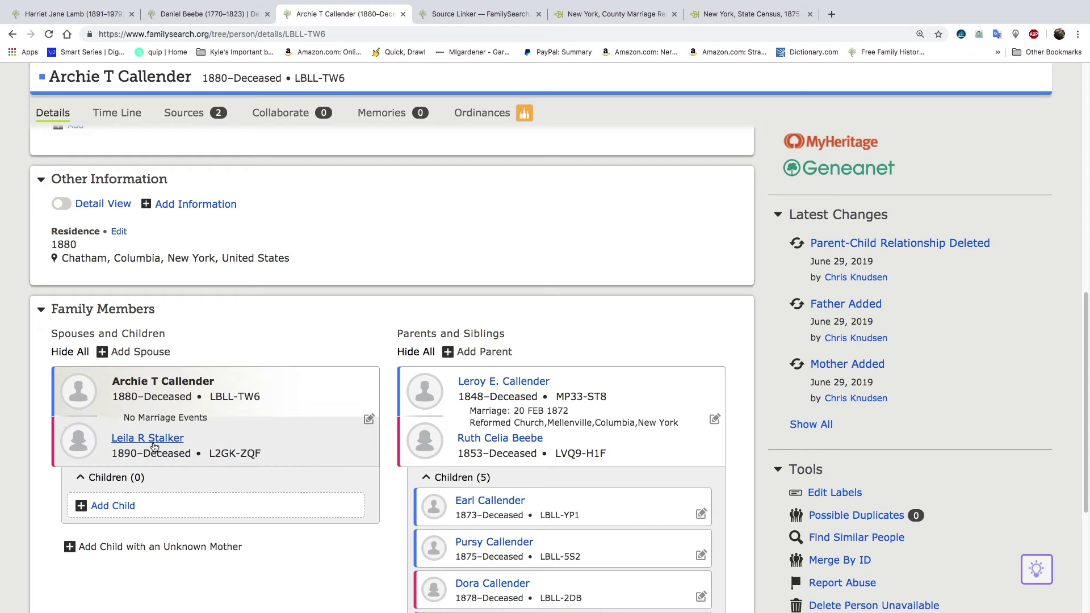
pyautogui.scroll(5, 159, 449)
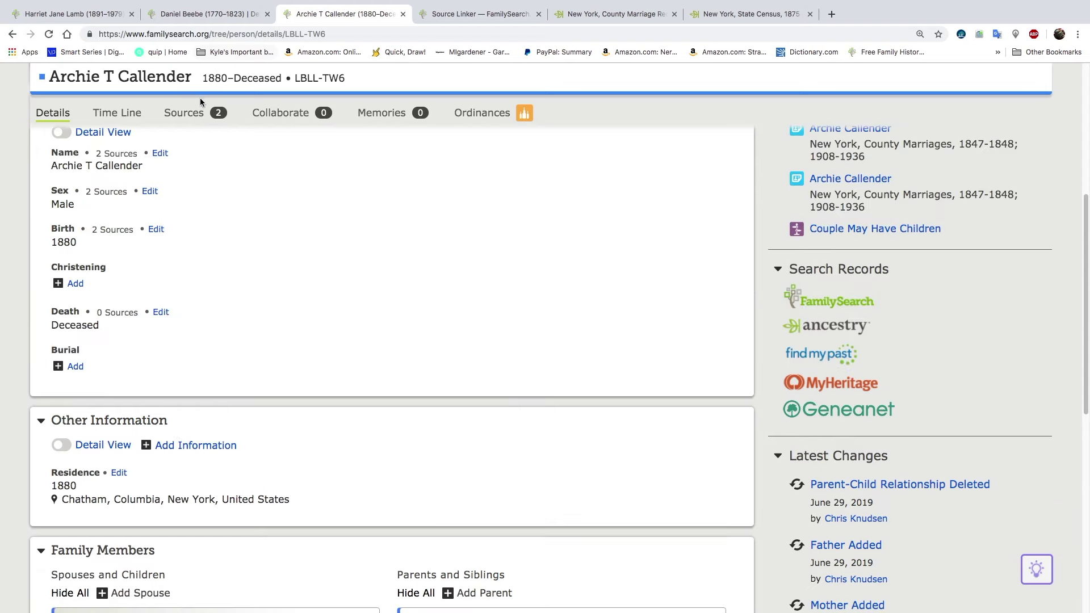
pyautogui.click(186, 113)
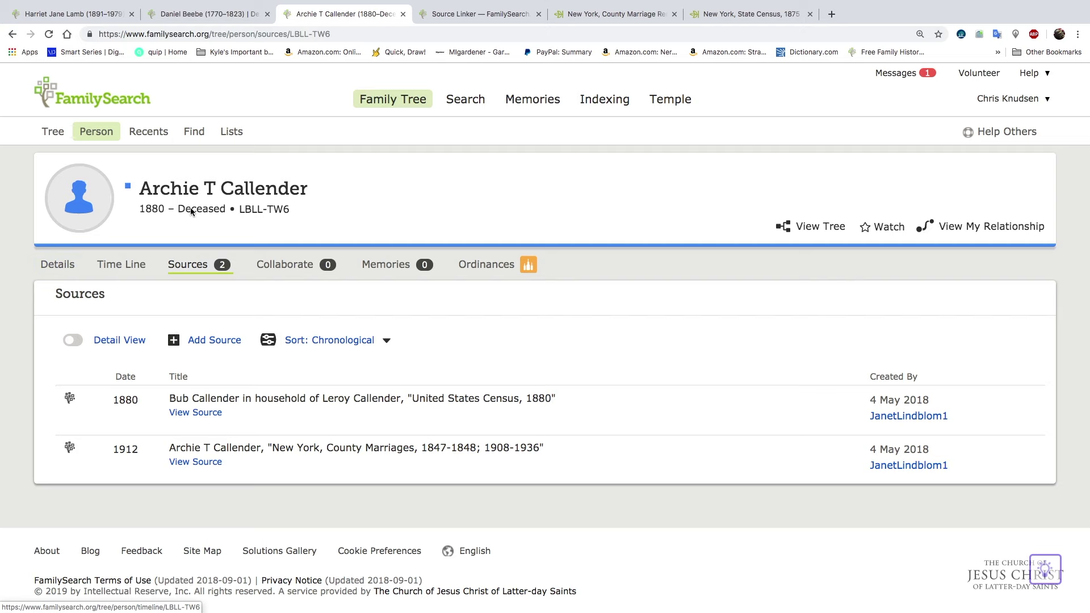
pyautogui.click(448, 13)
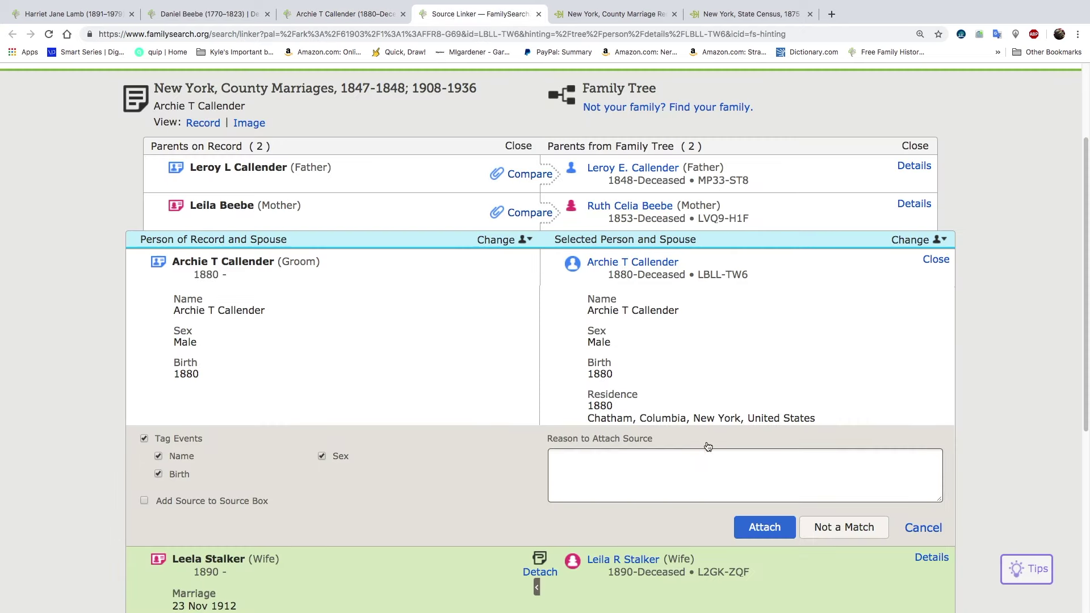
# Step: Attach the 1912 marriage record to the couple and to his father and mother
pyautogui.click(757, 528)
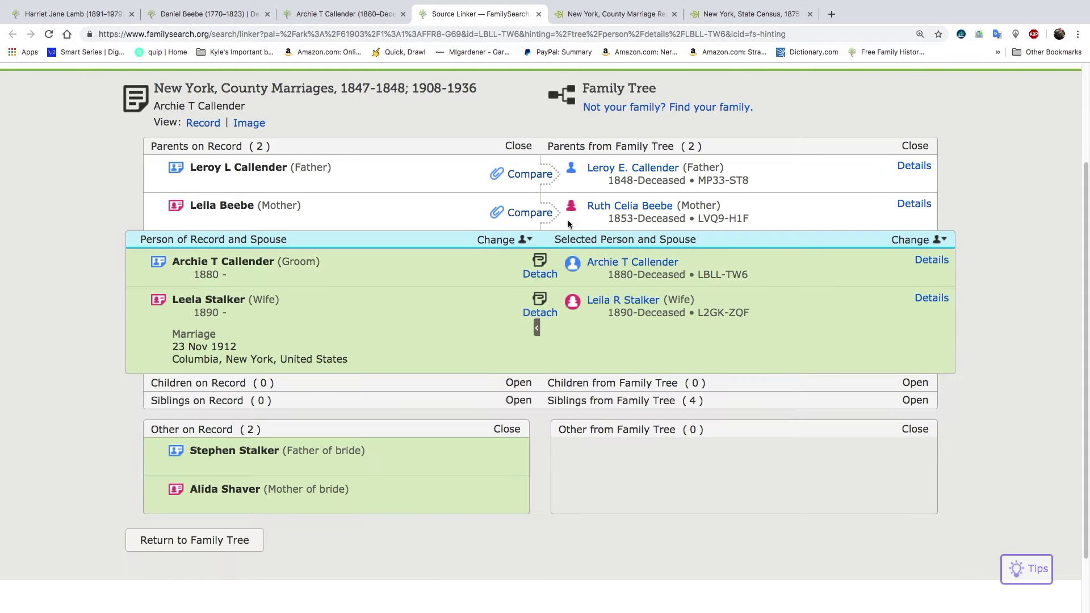
pyautogui.click(530, 174)
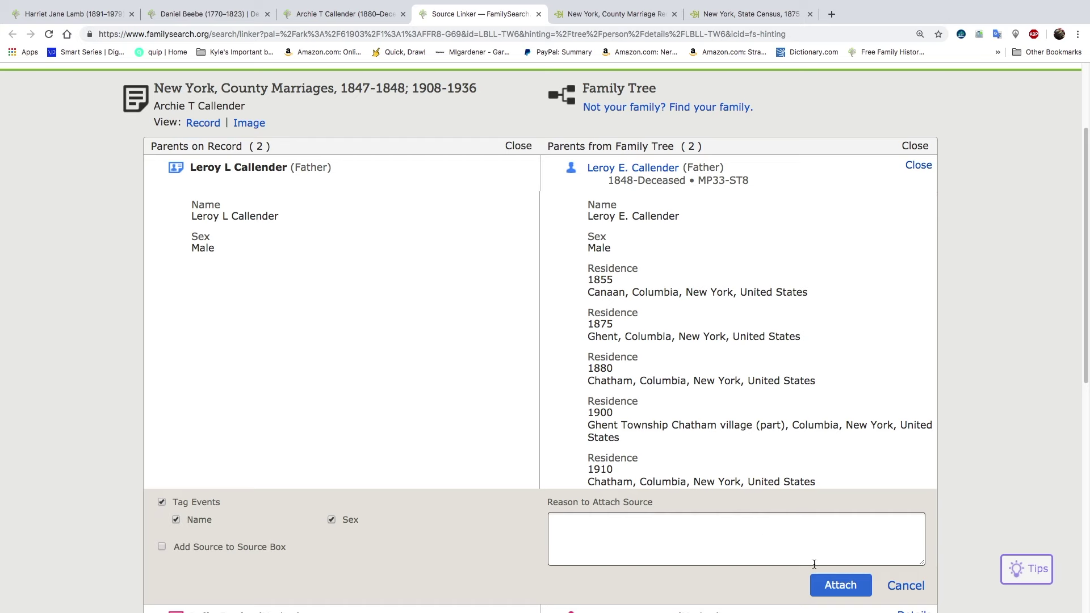
pyautogui.click(833, 584)
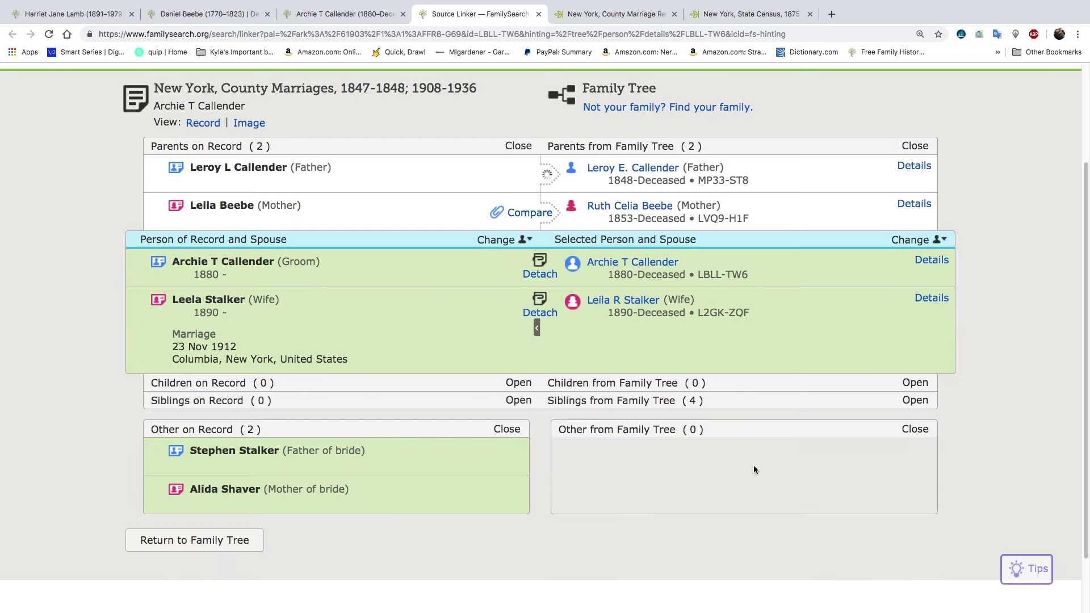
pyautogui.click(529, 213)
pyautogui.scroll(-4, 524, 348)
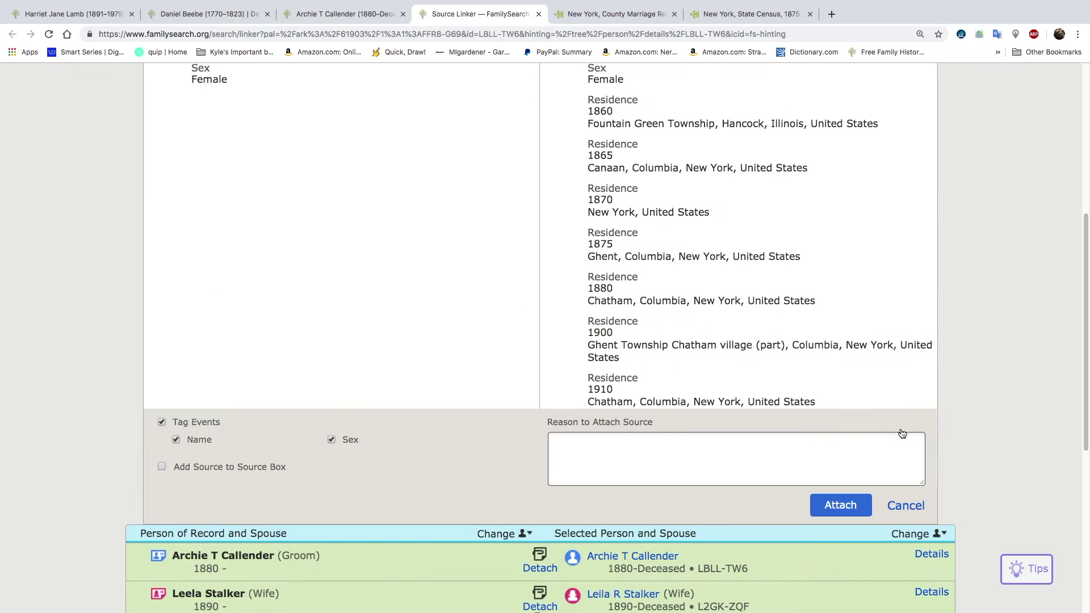
pyautogui.click(842, 506)
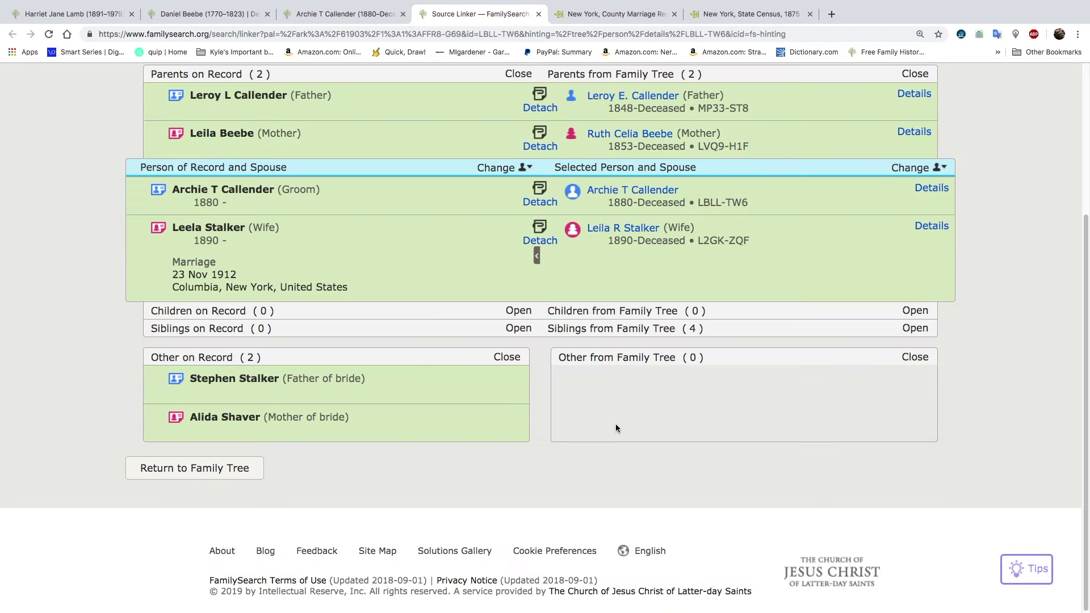
# Step: Open the husband's refreshed person page and review its sources, including the 1880 census
pyautogui.moveTo(660, 197)
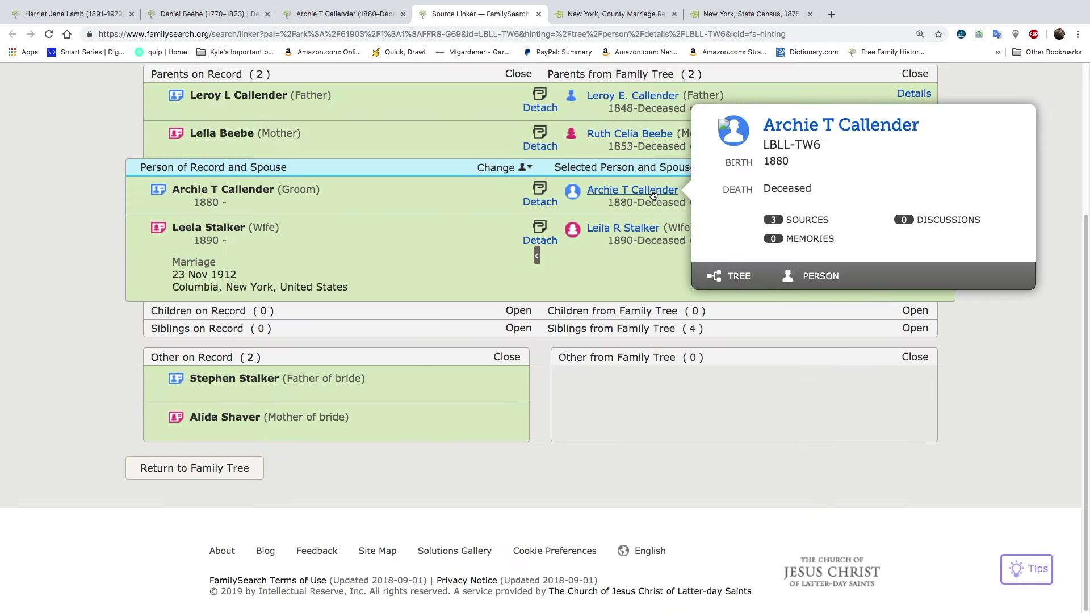
pyautogui.click(828, 277)
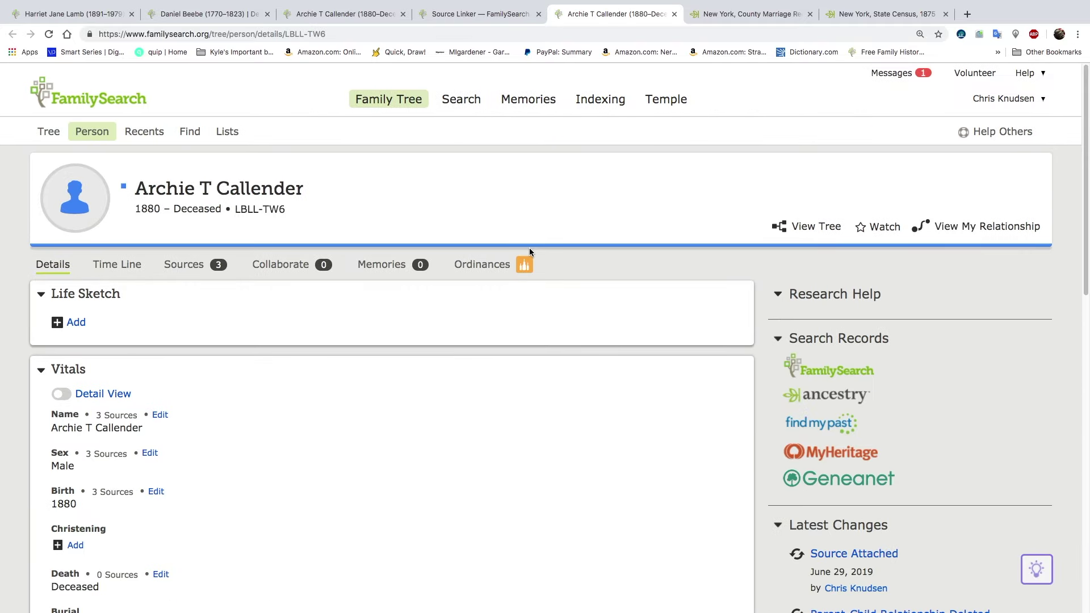
pyautogui.click(346, 16)
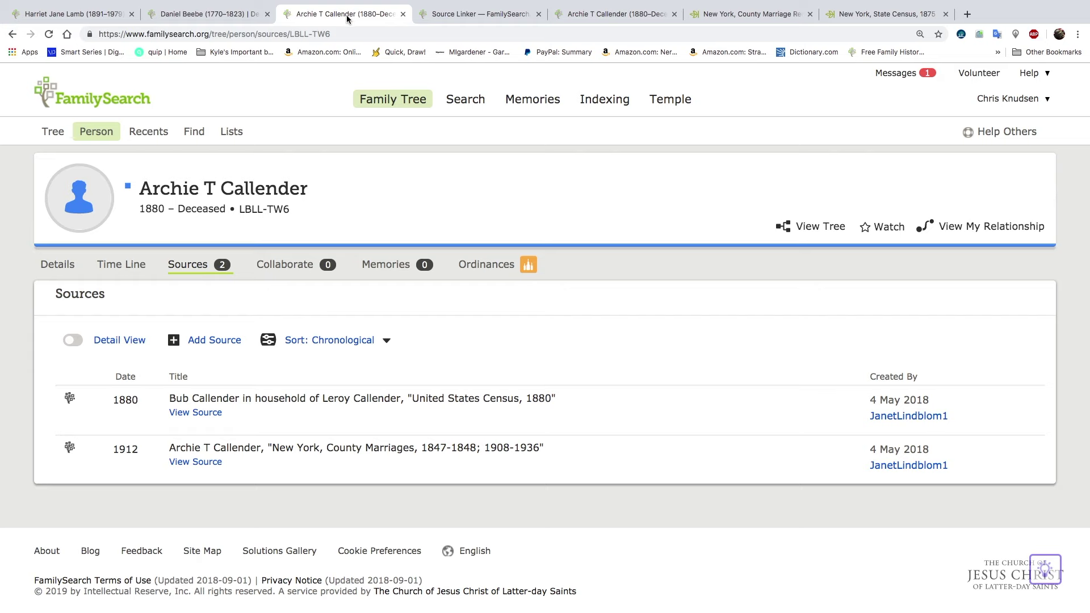
pyautogui.click(341, 404)
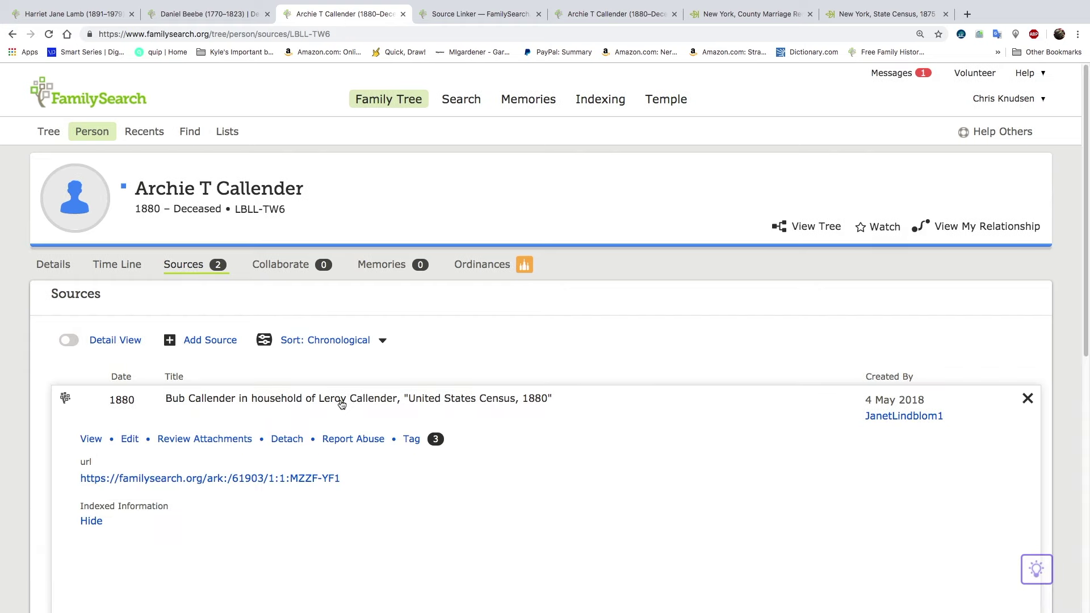
pyautogui.scroll(-2, 369, 445)
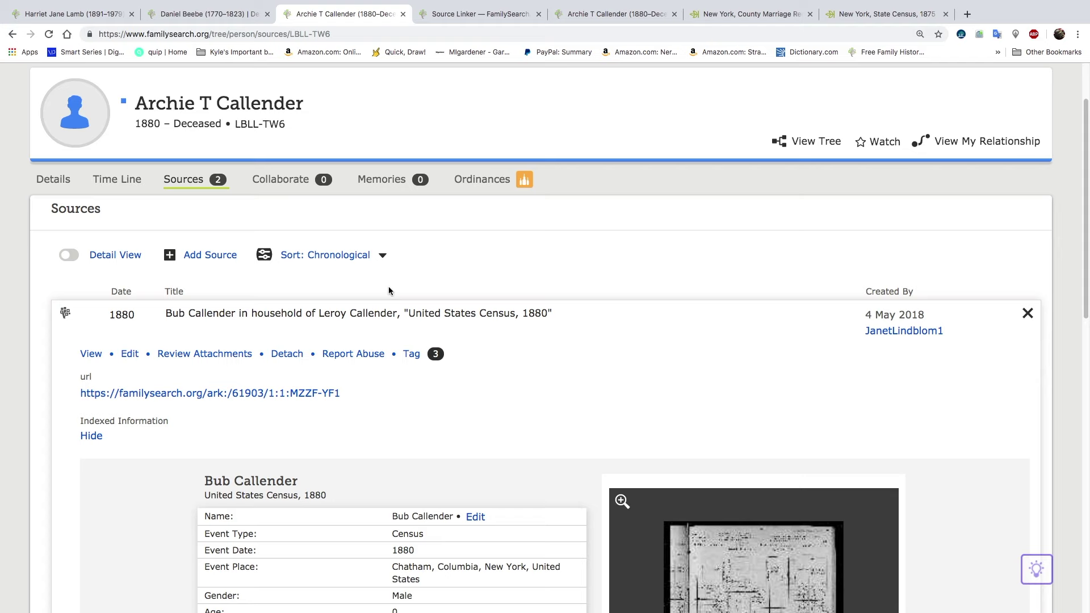
pyautogui.click(456, 16)
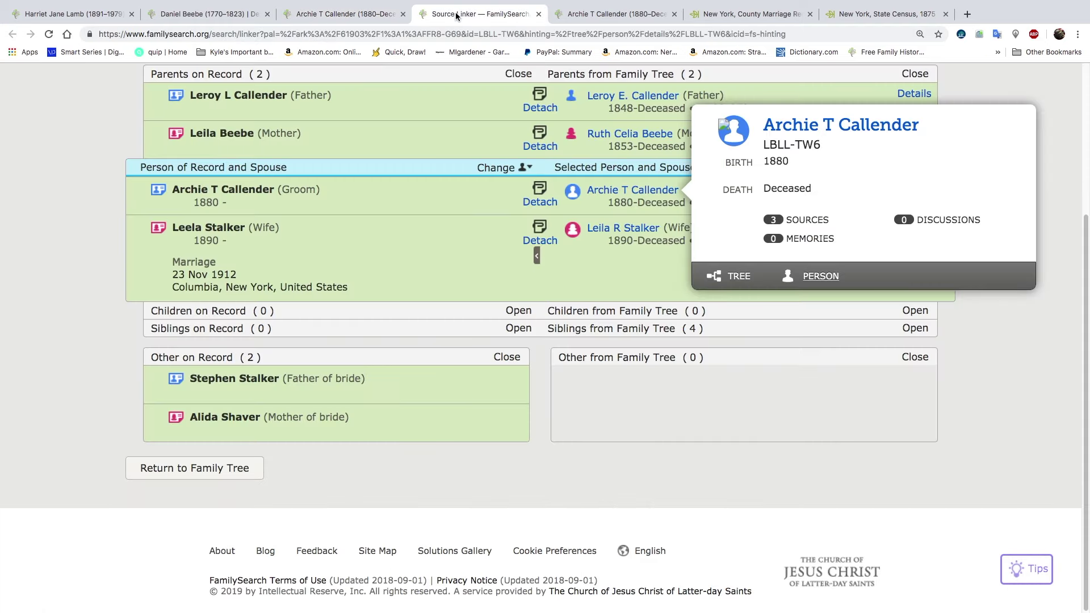
pyautogui.click(593, 14)
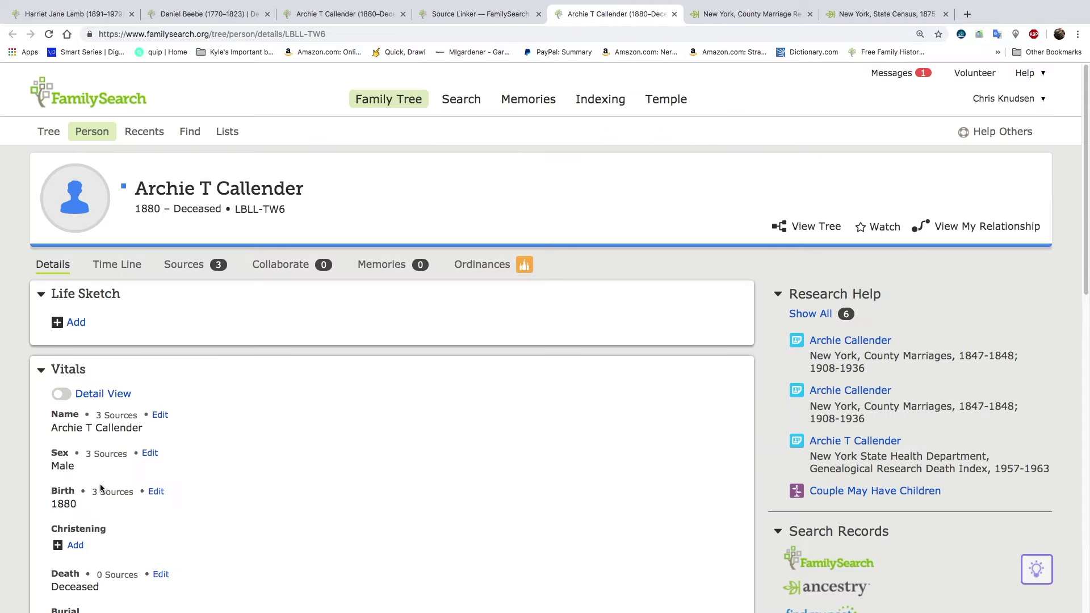
# Step: Change the birthplace to the standardized Chatham, Columbia, New York, United States and save it
pyautogui.click(155, 492)
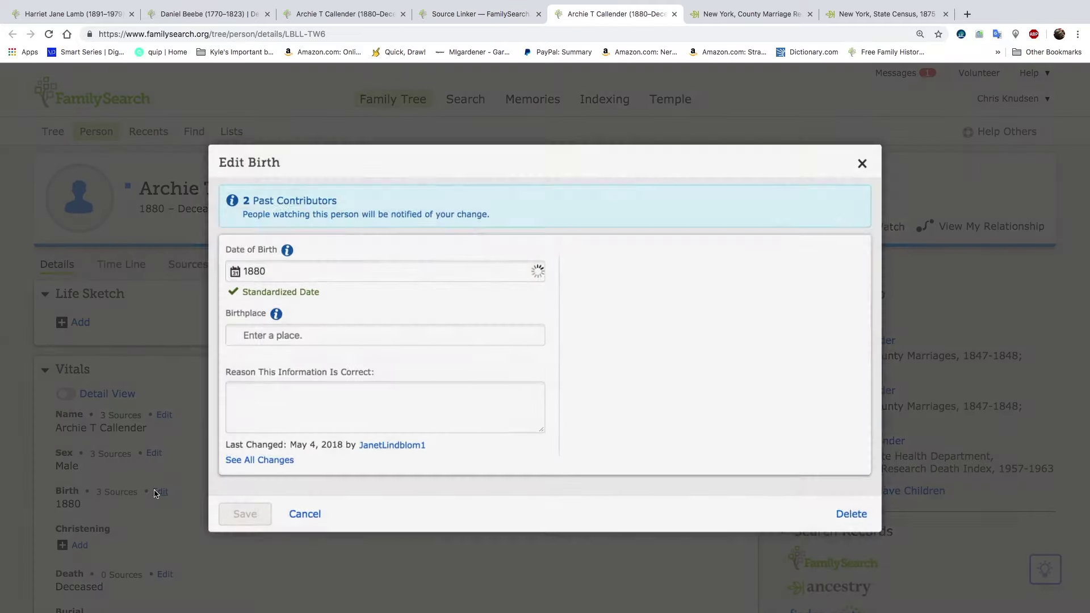
pyautogui.click(281, 339)
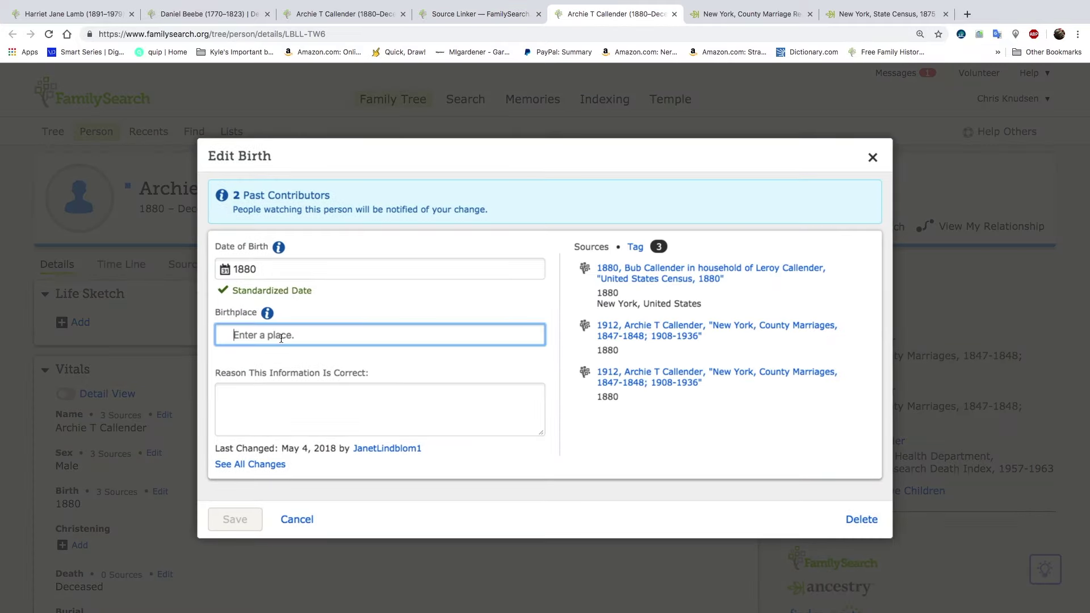
pyautogui.write('Chatham')
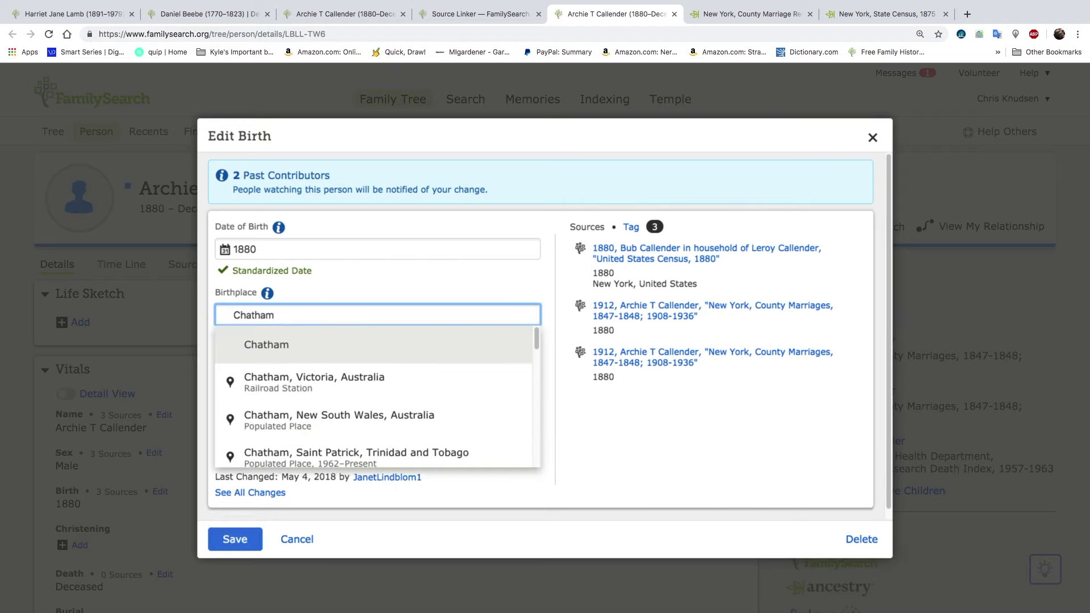
pyautogui.press('BackSpace')
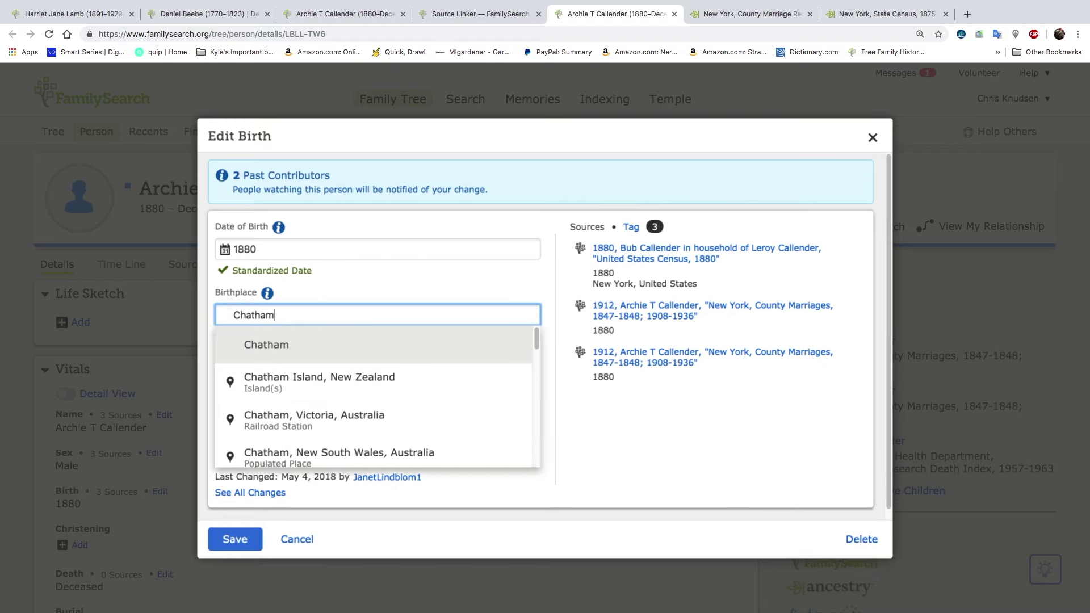
pyautogui.write(', ')
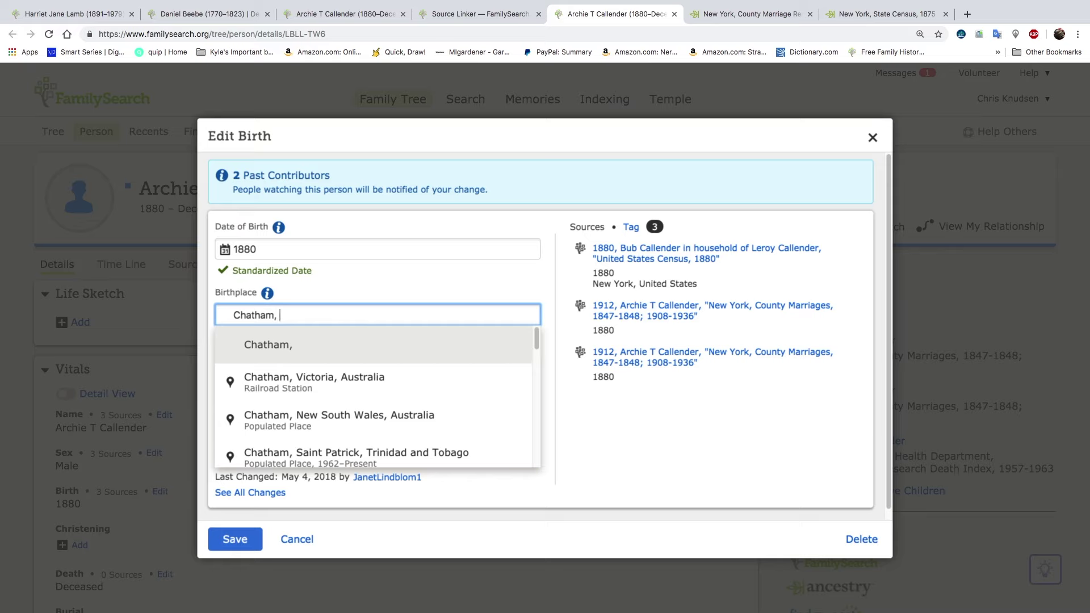
pyautogui.write('Columbia,')
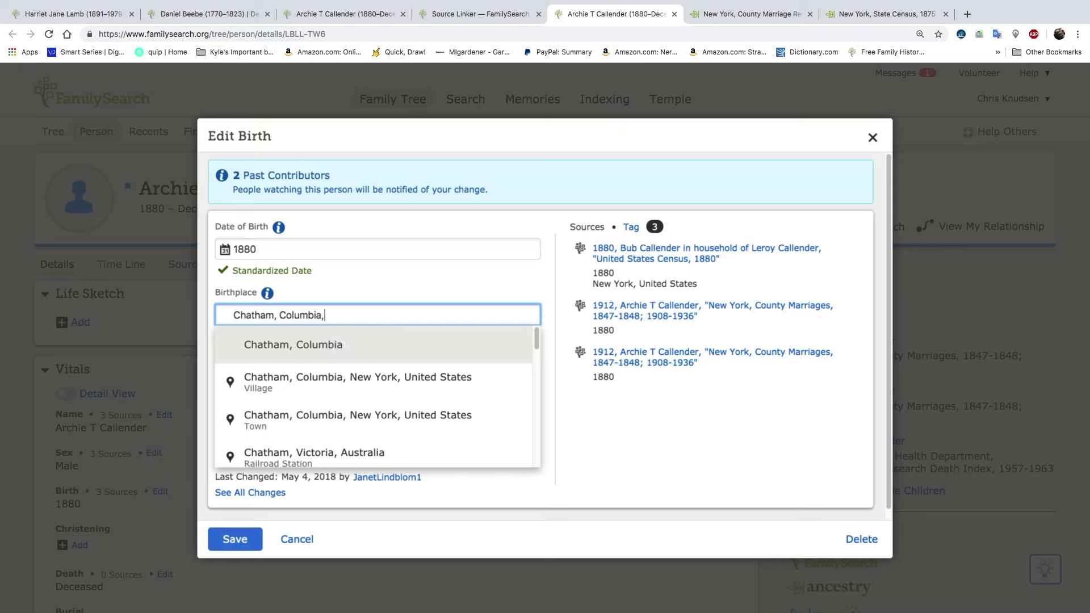
pyautogui.write(' New York')
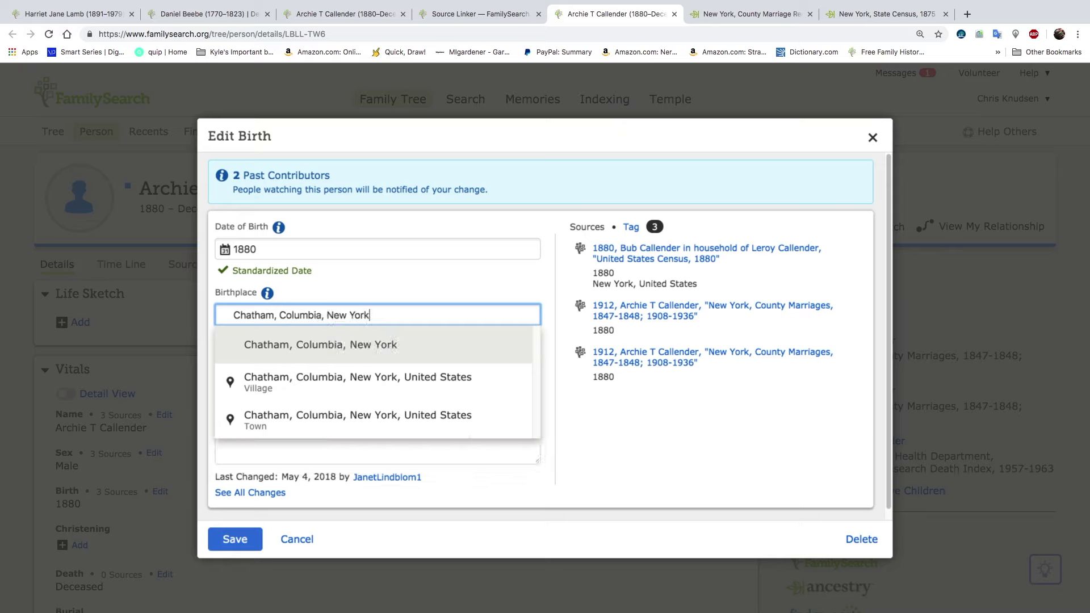
pyautogui.click(271, 420)
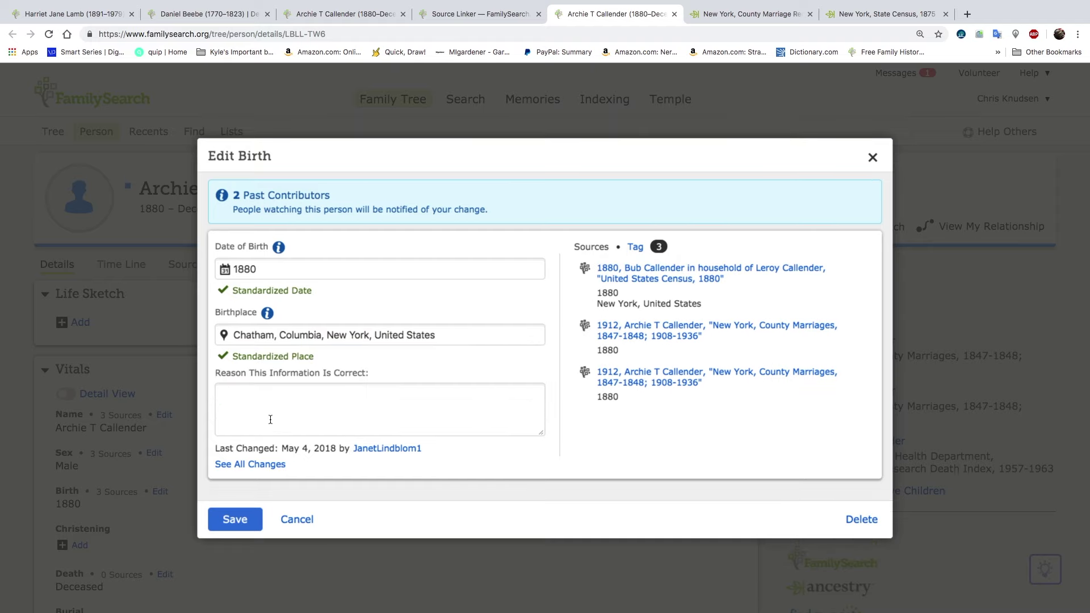
pyautogui.click(237, 514)
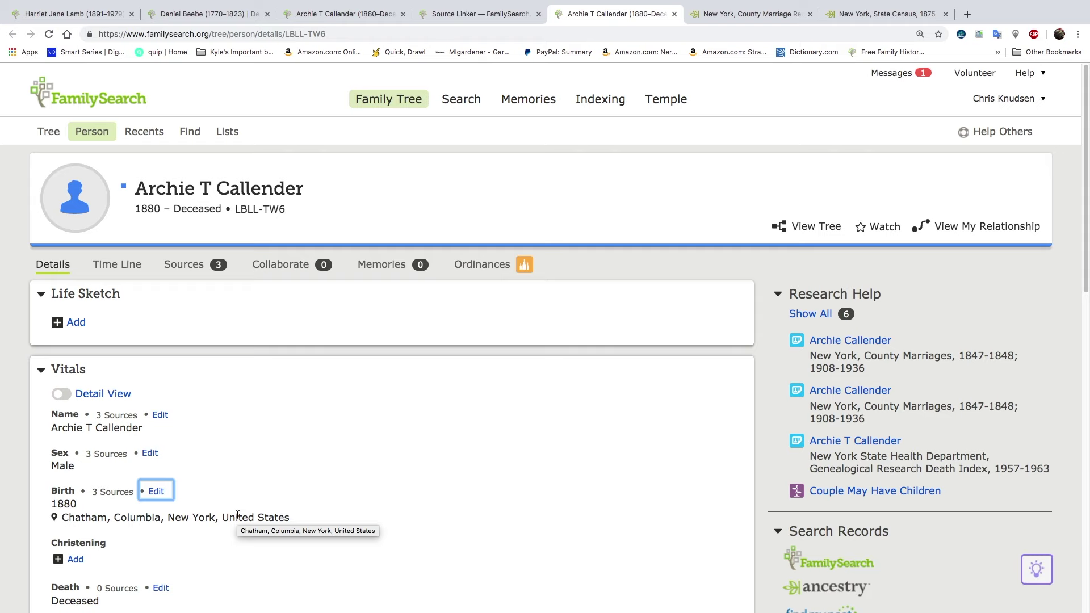
pyautogui.scroll(-3, 305, 454)
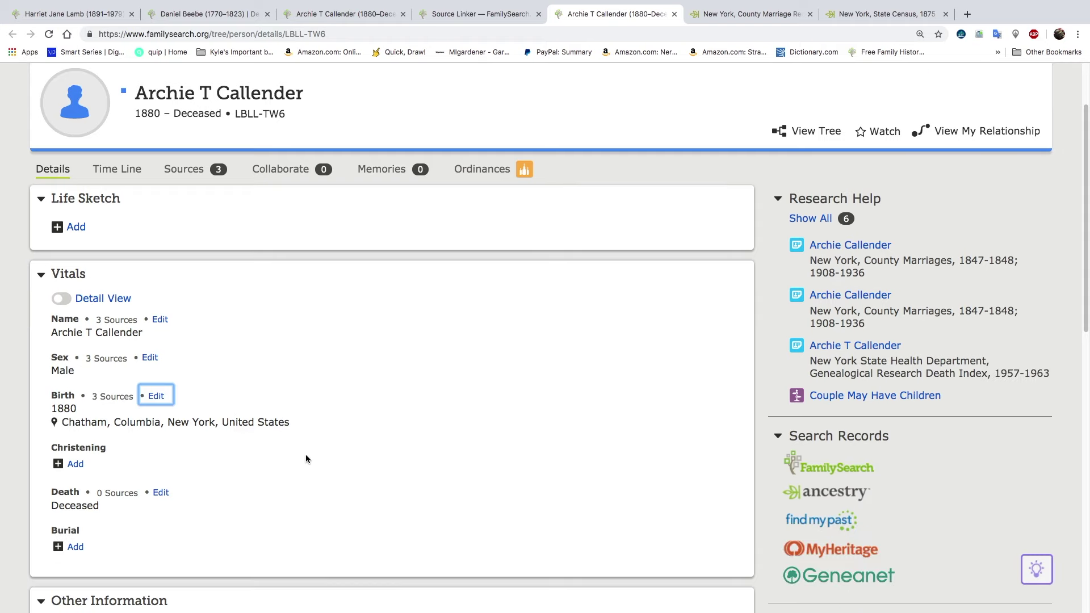
pyautogui.scroll(-5, 306, 459)
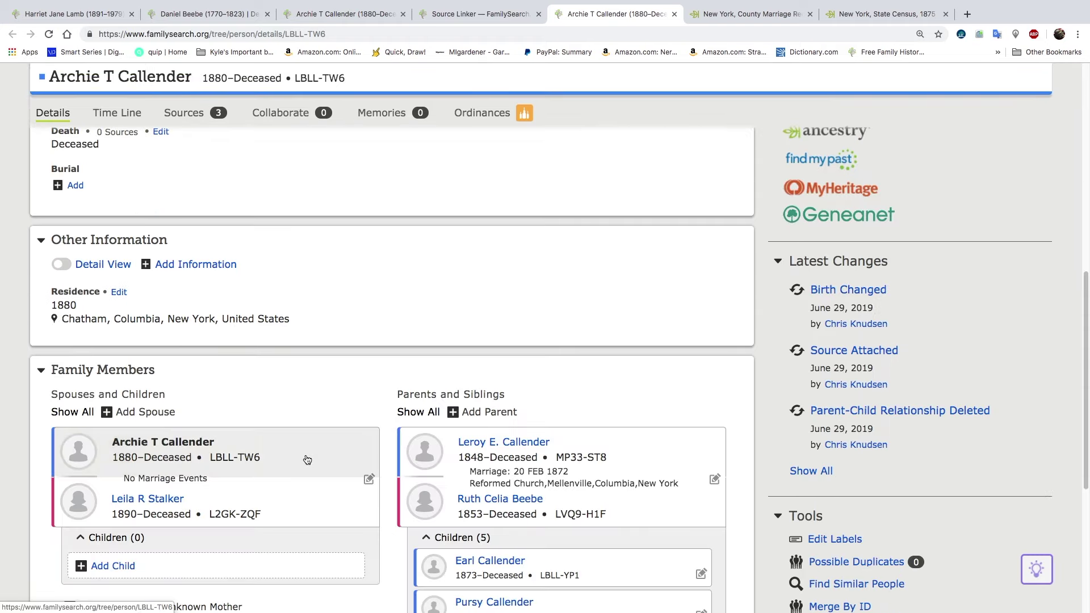
pyautogui.scroll(2, 307, 460)
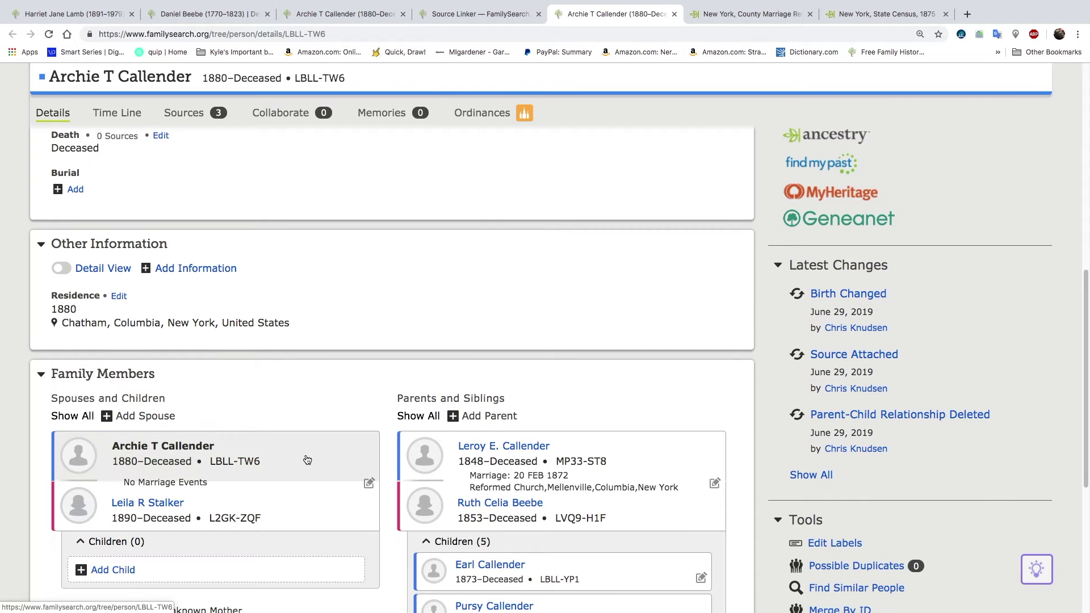
# Step: Open the New York State death index hint and start attaching it in the Source Linker
pyautogui.scroll(3, 306, 459)
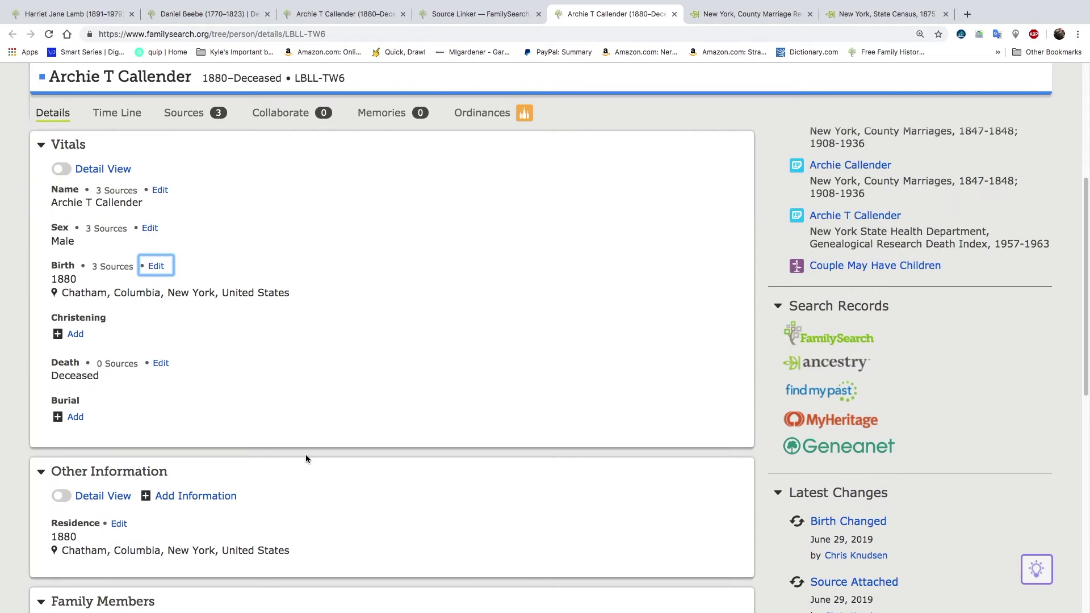
pyautogui.scroll(1, 339, 424)
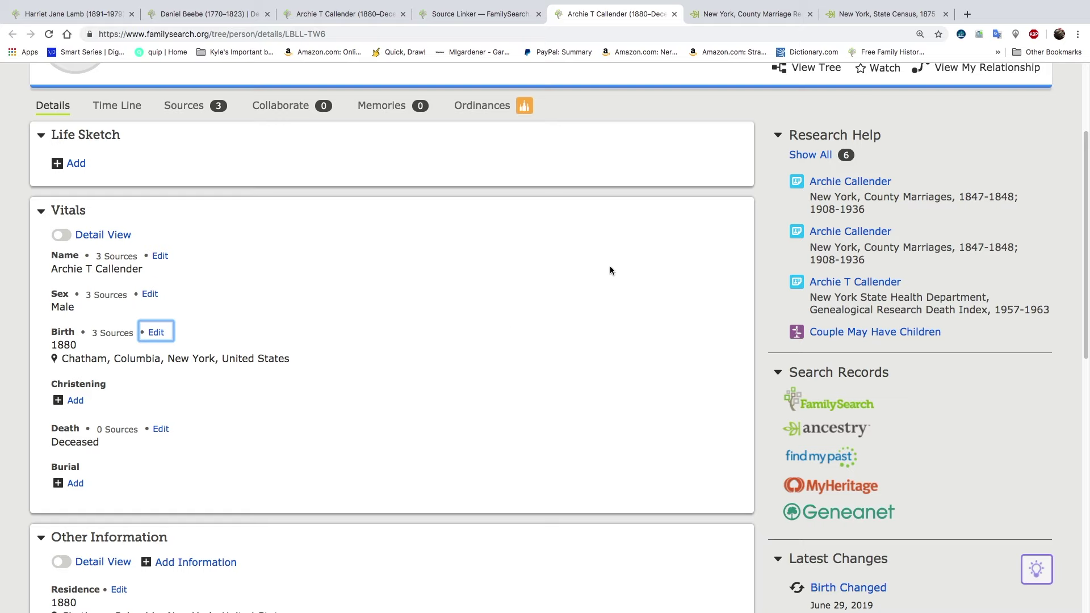
pyautogui.click(870, 282)
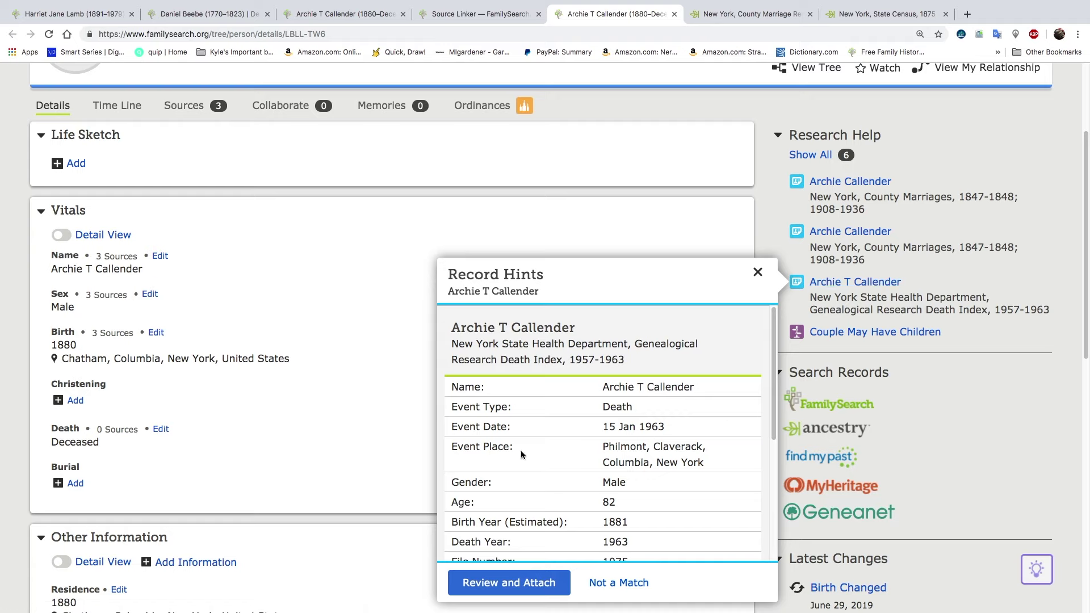
pyautogui.scroll(-1, 521, 454)
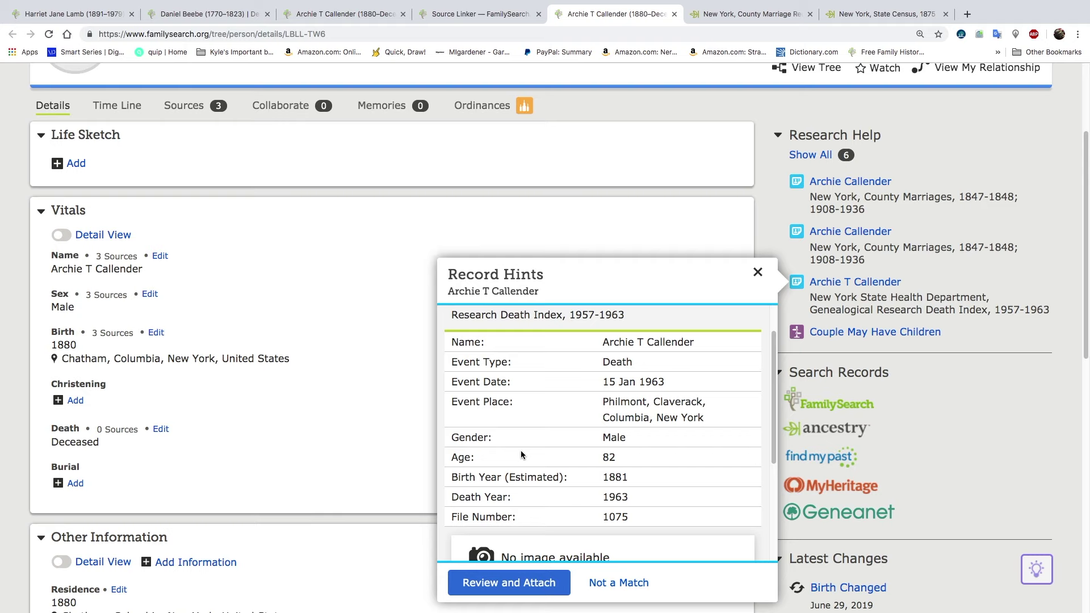
pyautogui.scroll(-1, 520, 451)
pyautogui.scroll(2, 520, 451)
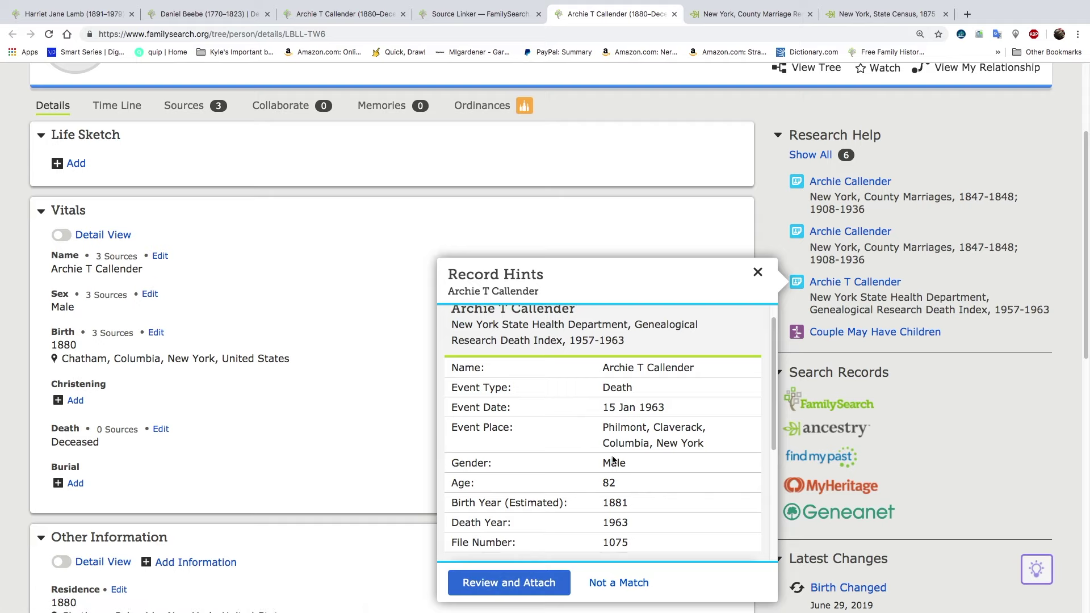
pyautogui.click(510, 585)
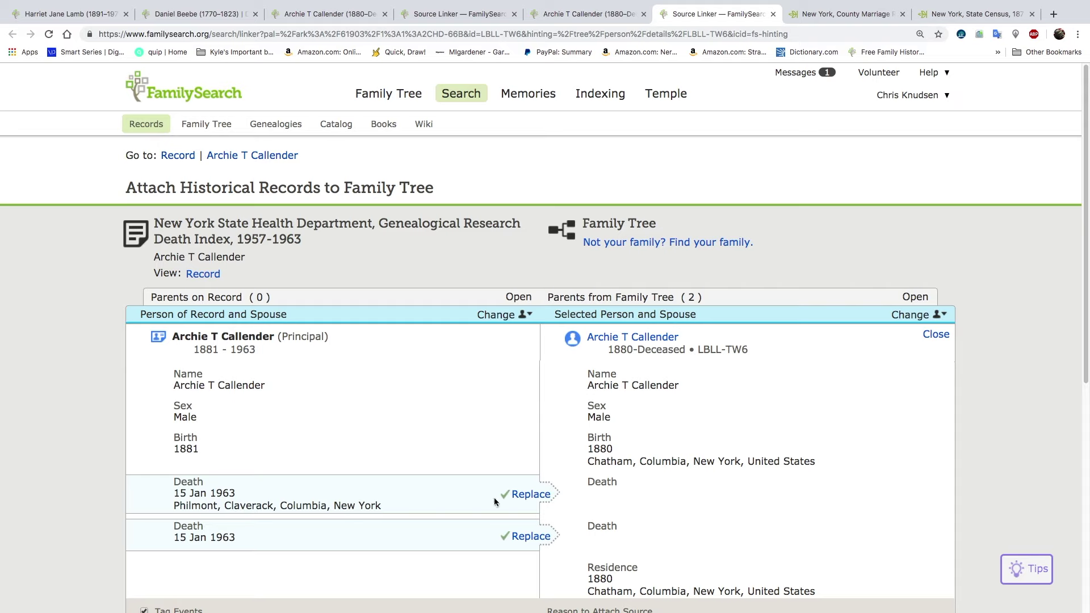
# Step: Replace the tree's death fact with the record's 15 Jan 1963 death and attach the index
pyautogui.click(531, 495)
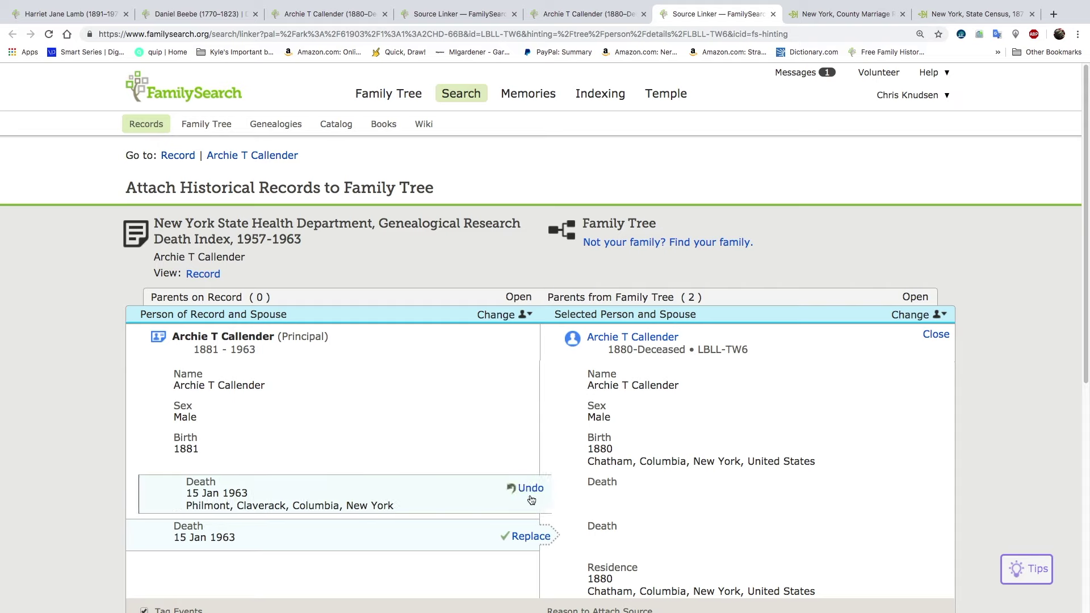
pyautogui.scroll(-3, 472, 475)
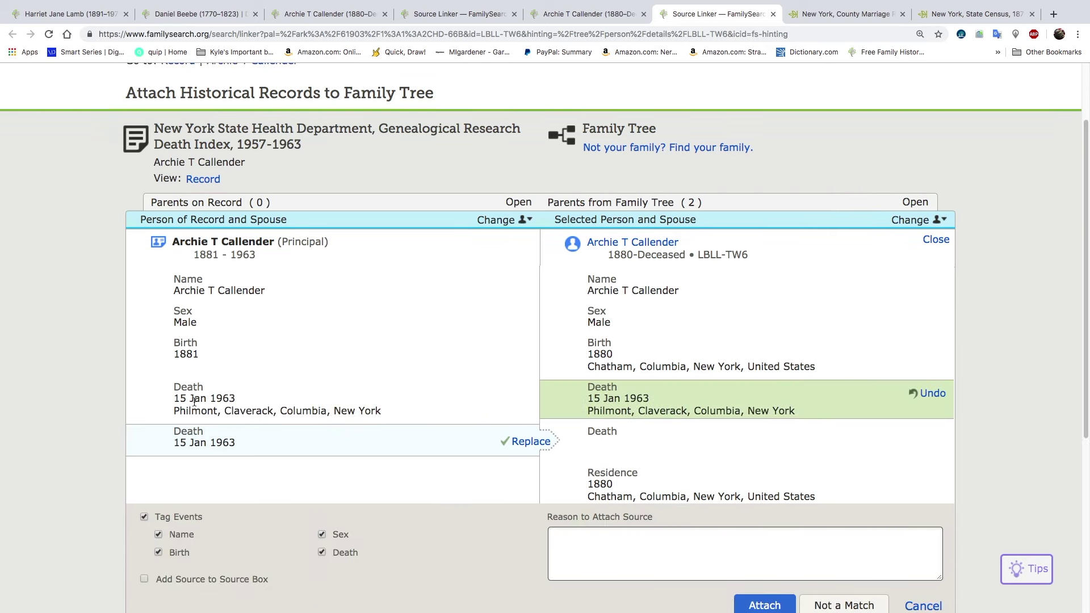
pyautogui.click(766, 605)
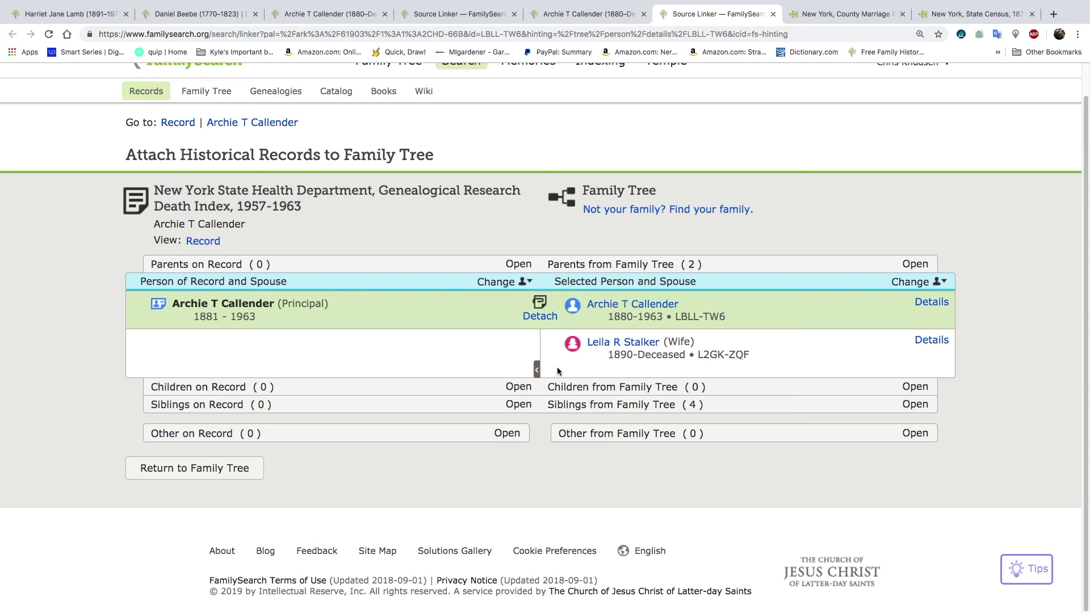
pyautogui.click(773, 14)
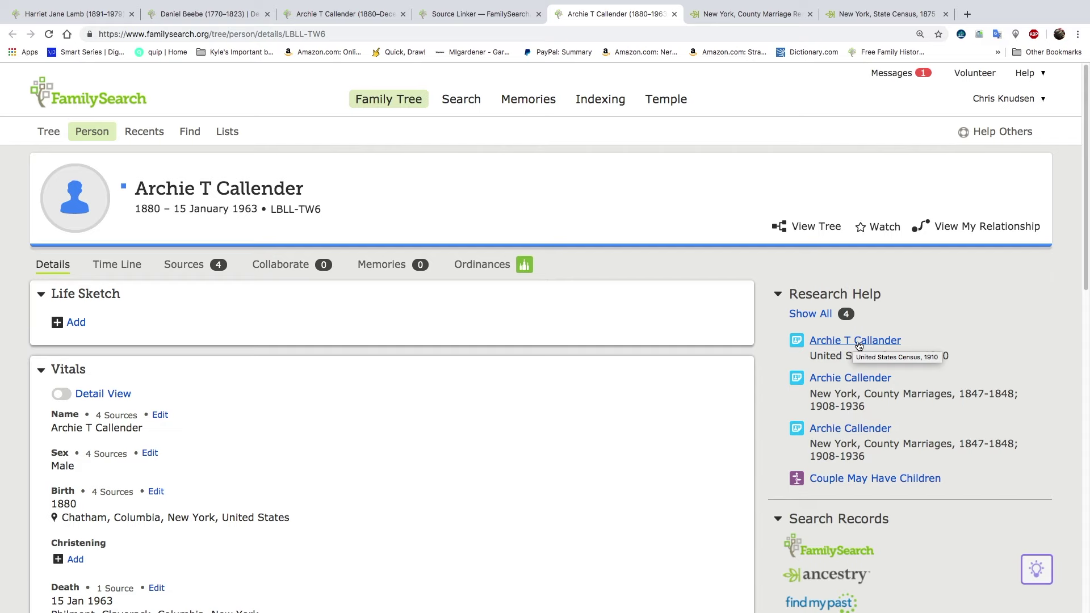
# Step: Open the 1910 United States Census hint and review its details
pyautogui.click(858, 342)
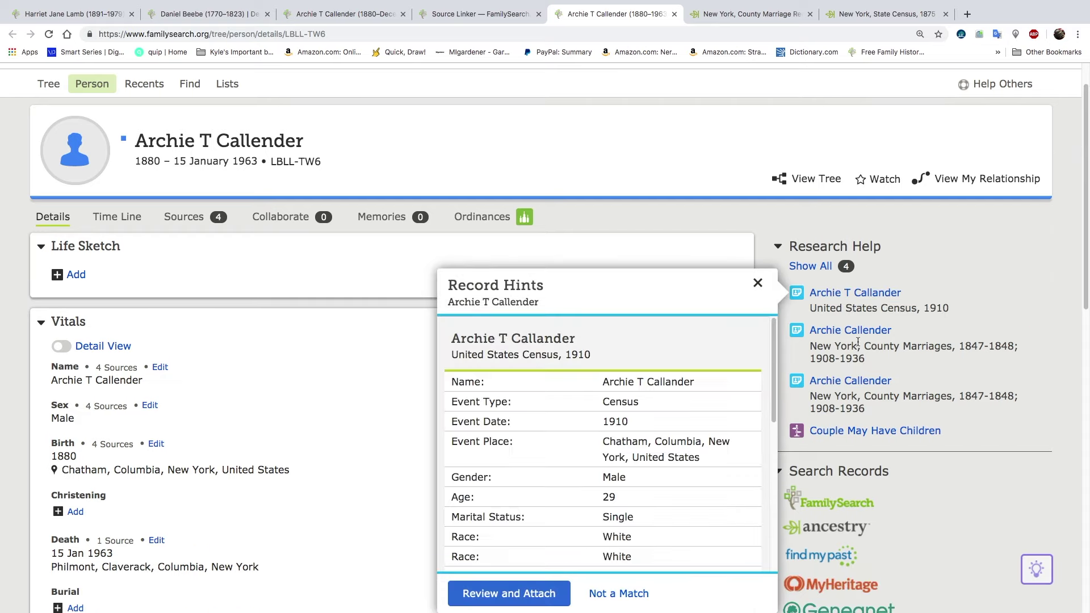
pyautogui.scroll(-10, 644, 436)
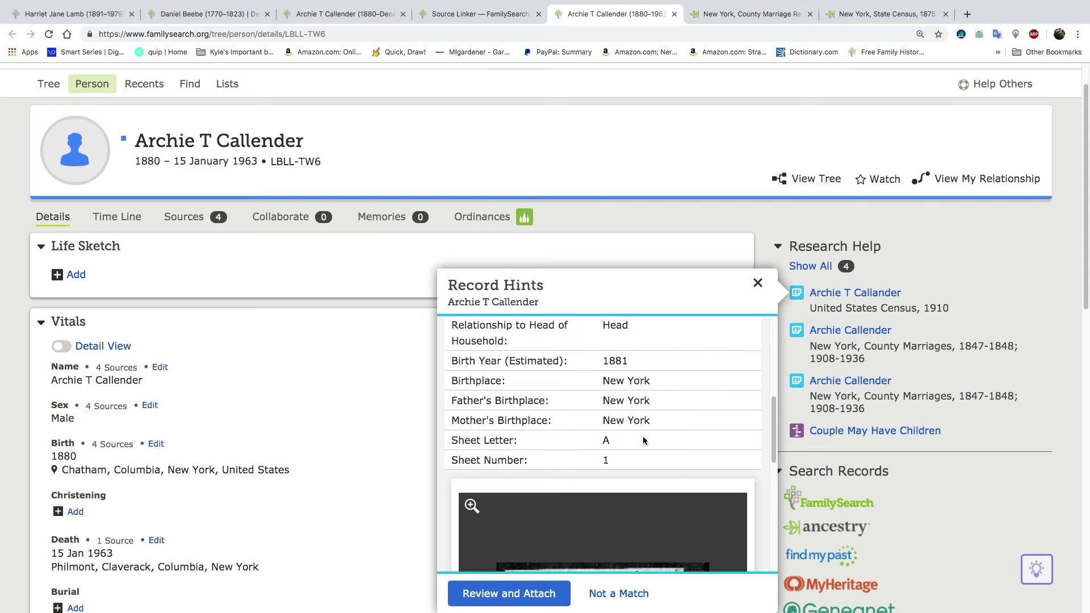
pyautogui.scroll(-2, 644, 441)
pyautogui.scroll(10, 644, 441)
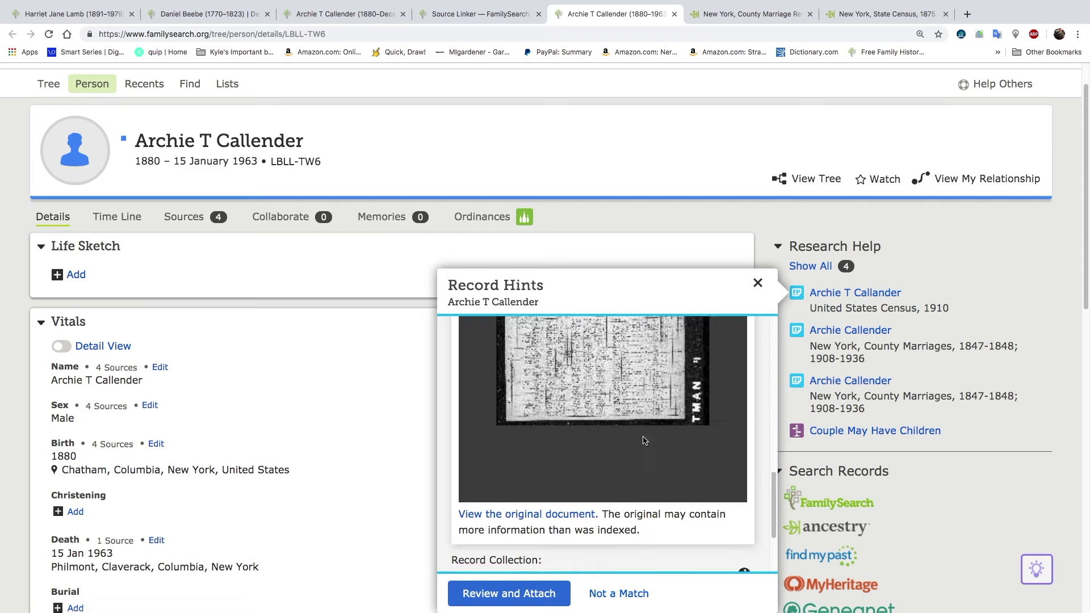
pyautogui.scroll(4, 642, 438)
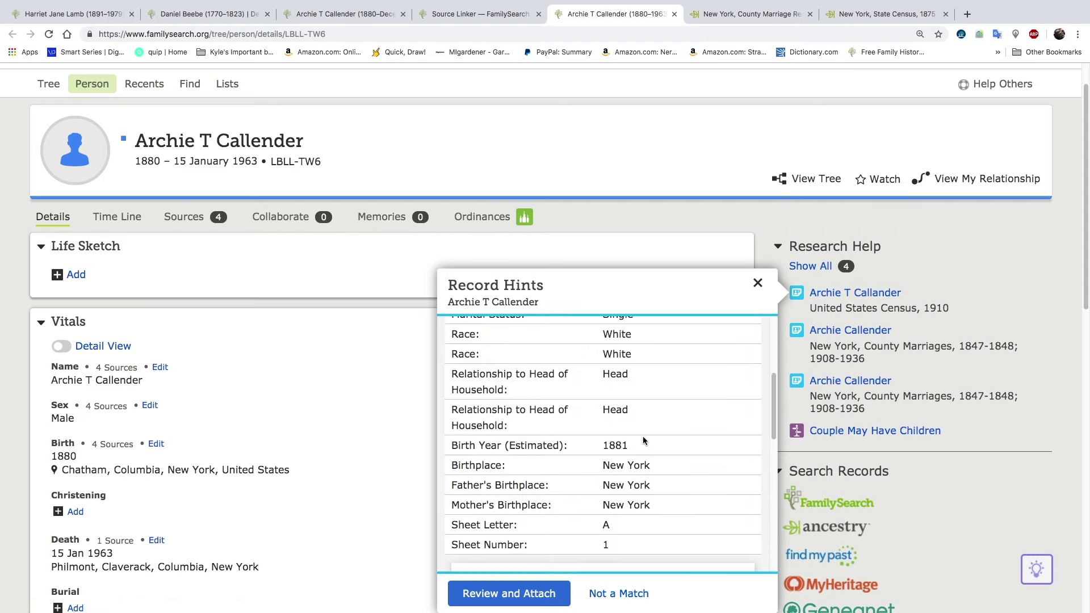
pyautogui.scroll(1, 643, 436)
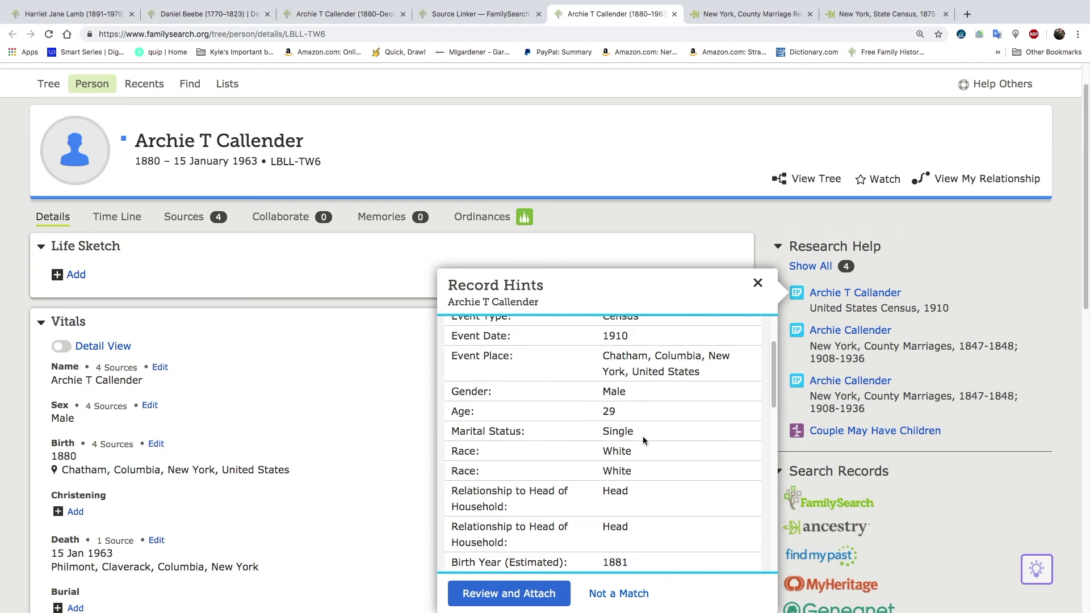
pyautogui.scroll(-10, 573, 519)
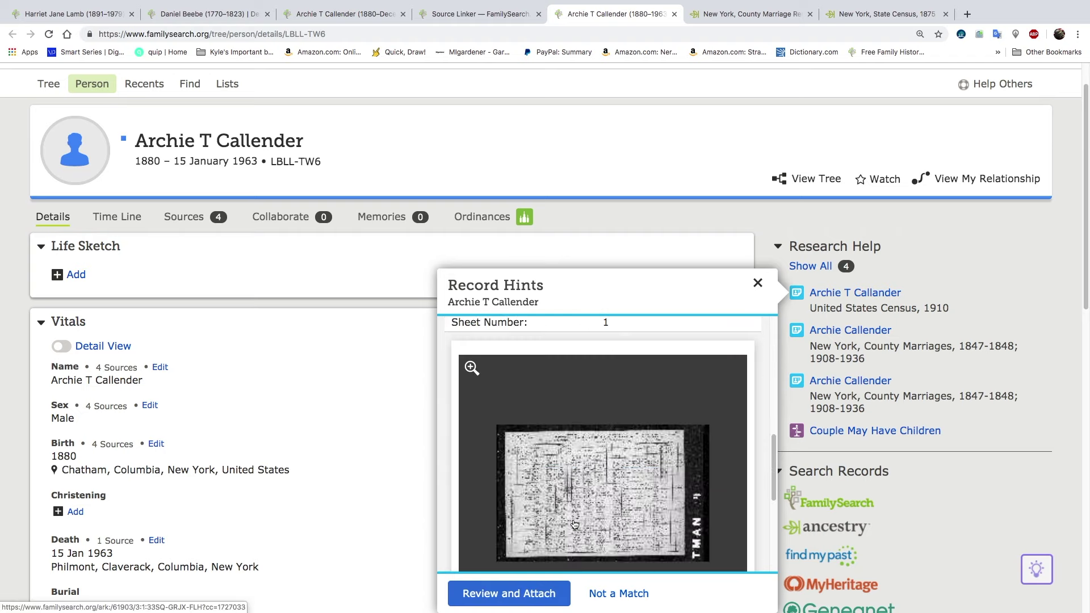
# Step: Add the 1910 Chatham residence, attach the census, and reload the profile to show five sources
pyautogui.moveTo(487, 607)
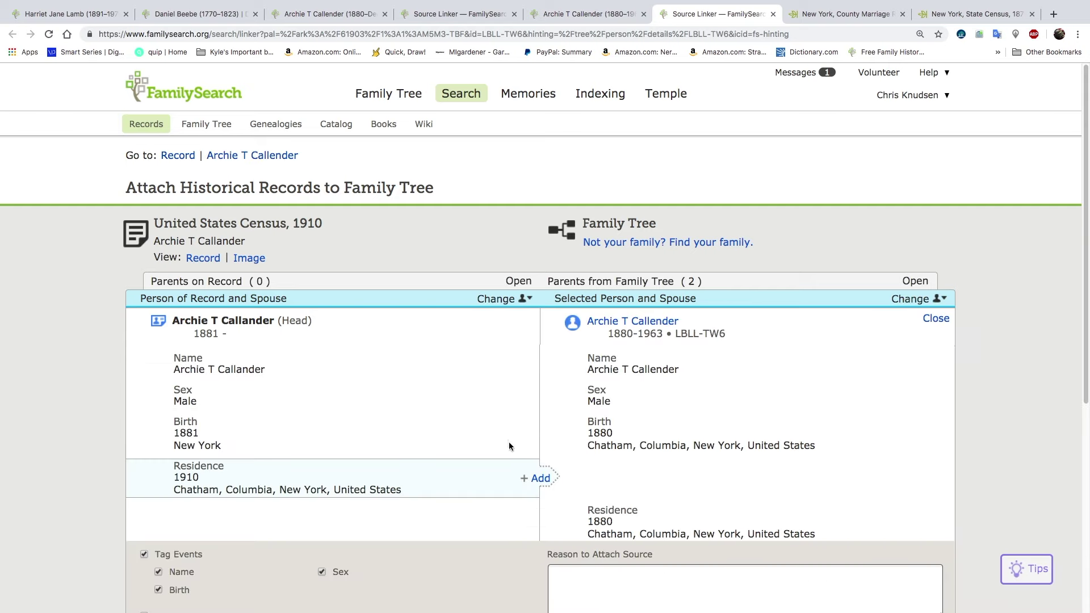
pyautogui.click(536, 478)
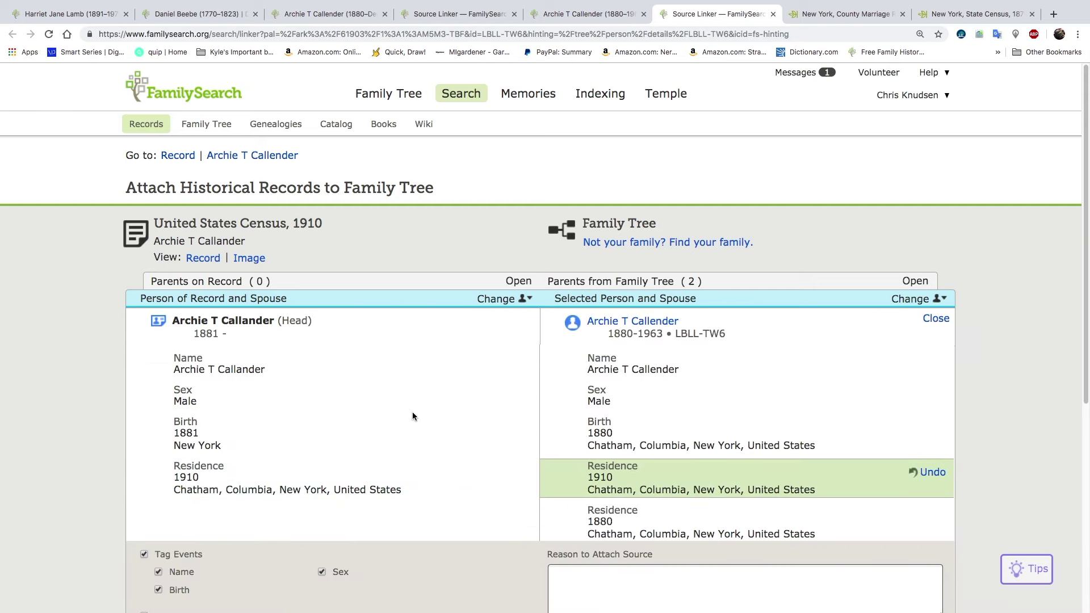
pyautogui.scroll(-3, 413, 413)
pyautogui.click(764, 553)
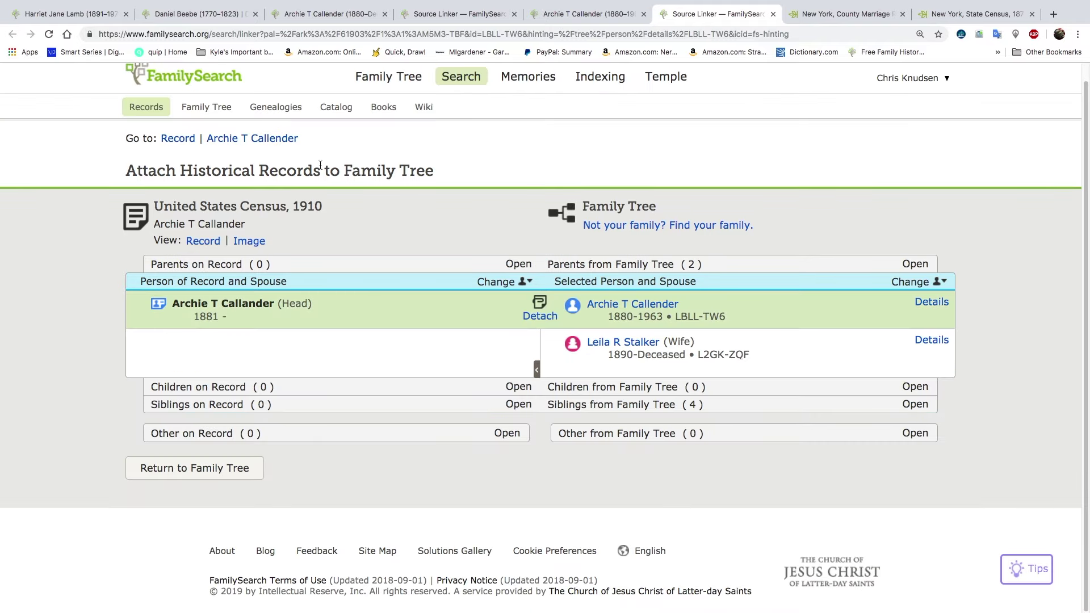
pyautogui.click(772, 14)
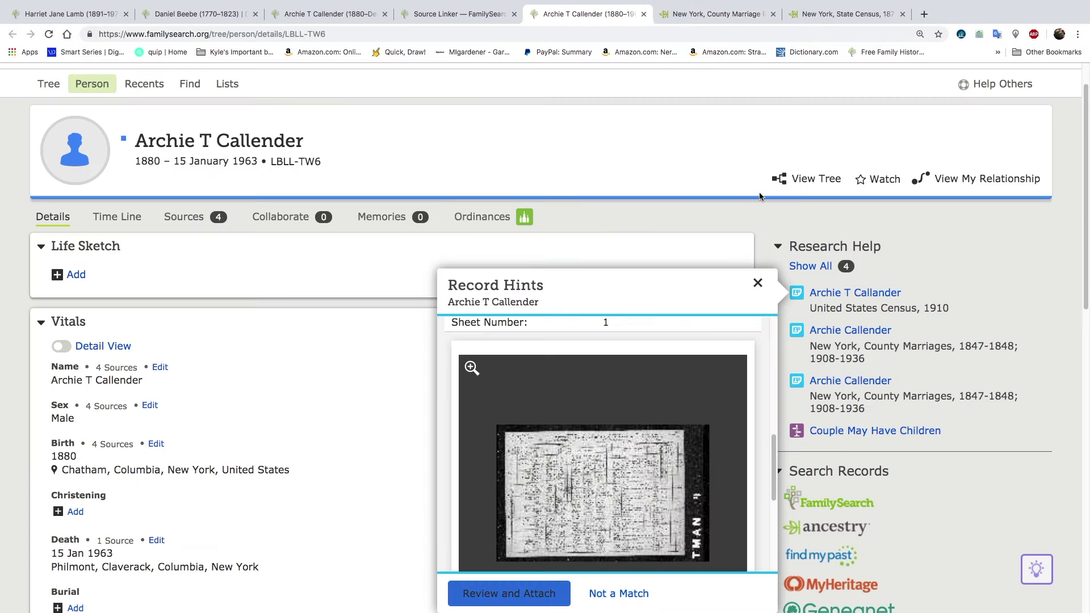
pyautogui.click(49, 35)
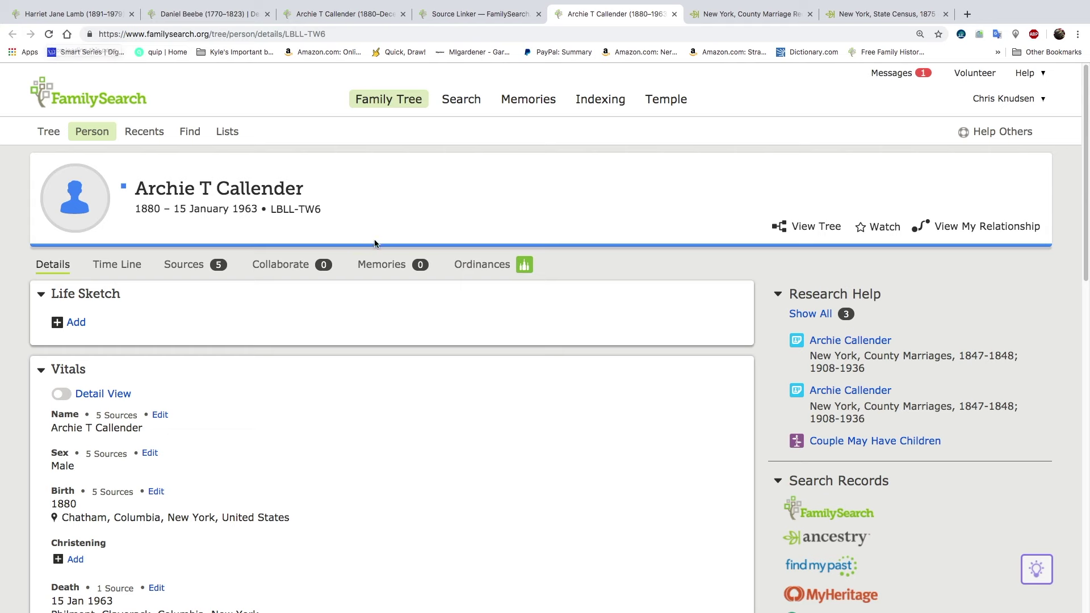
# Step: Attach the county marriage record to husband and bride, adding the 24 Nov 1912 marriage
pyautogui.click(850, 342)
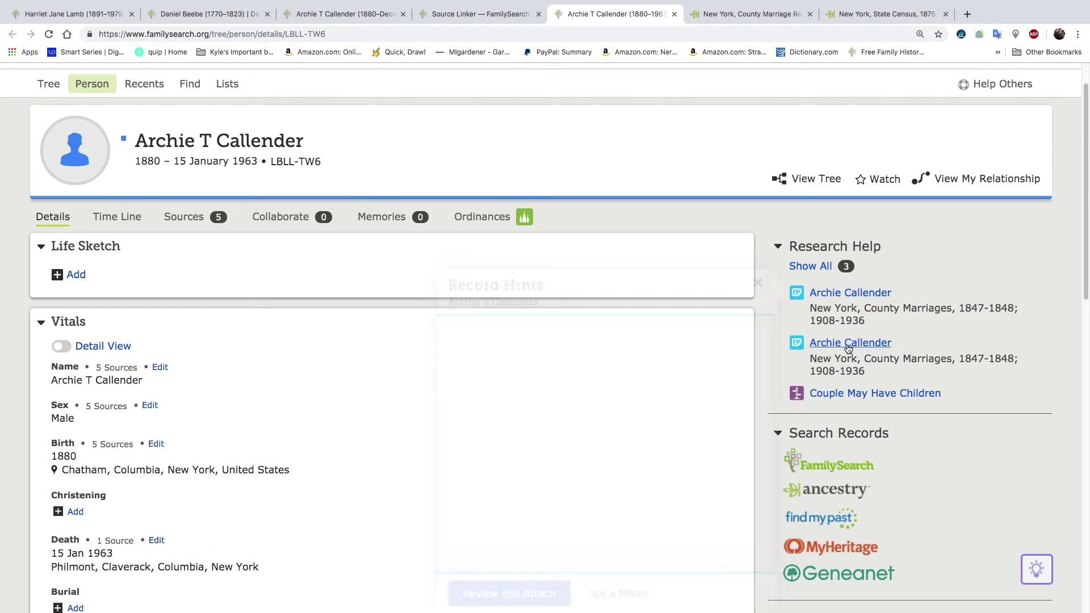
pyautogui.scroll(-4, 674, 418)
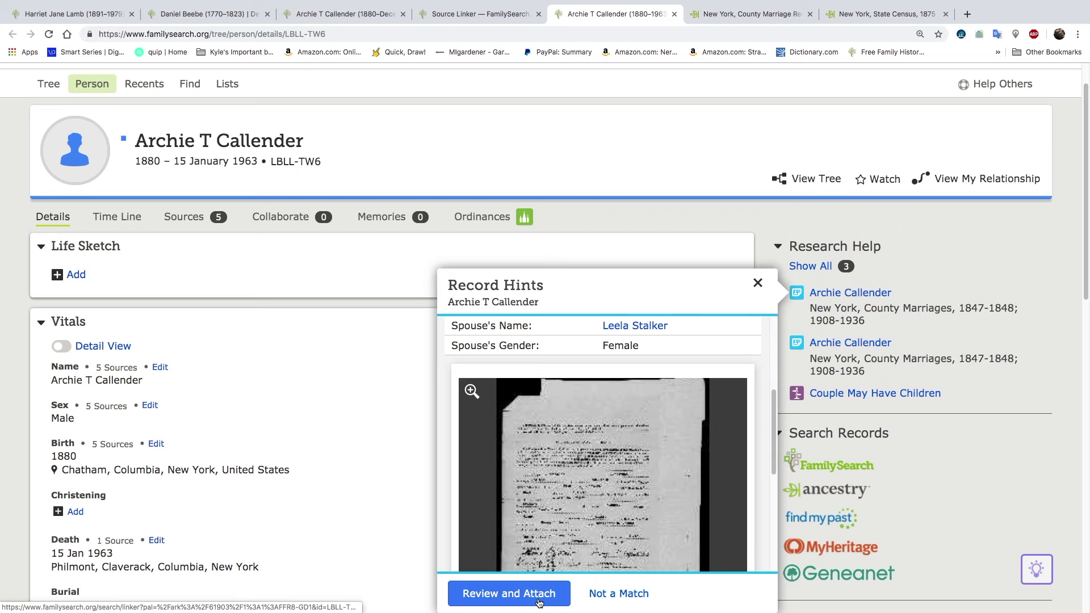
pyautogui.click(559, 594)
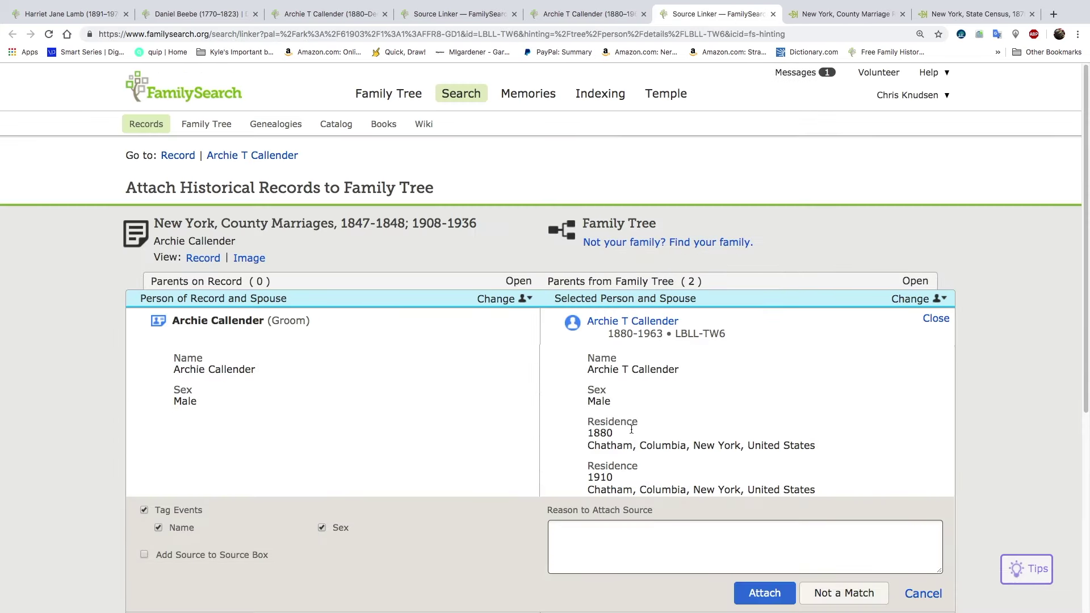
pyautogui.click(764, 593)
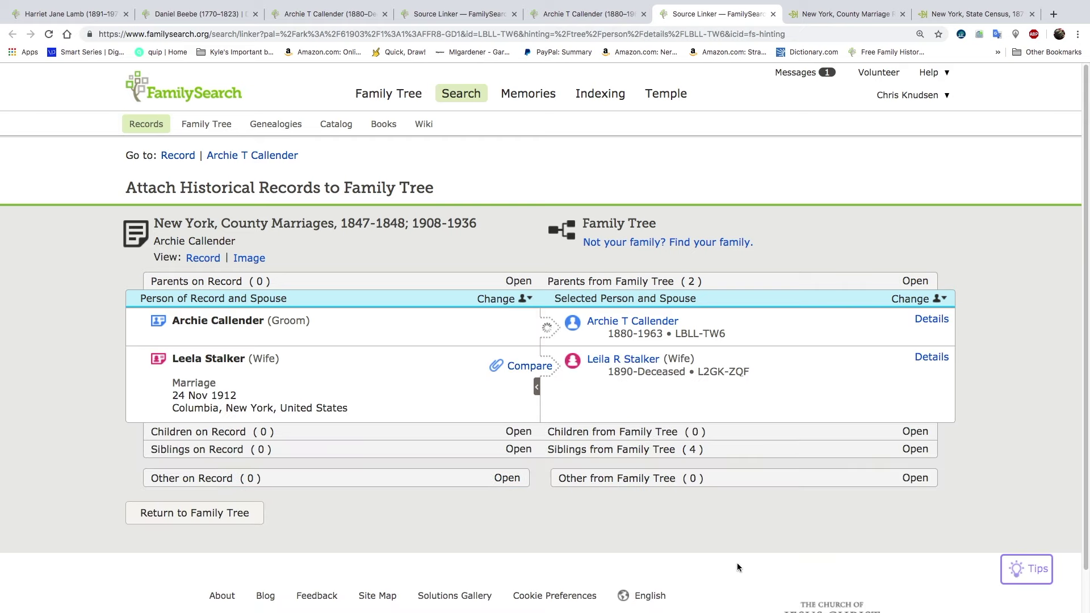
pyautogui.click(530, 366)
pyautogui.click(543, 511)
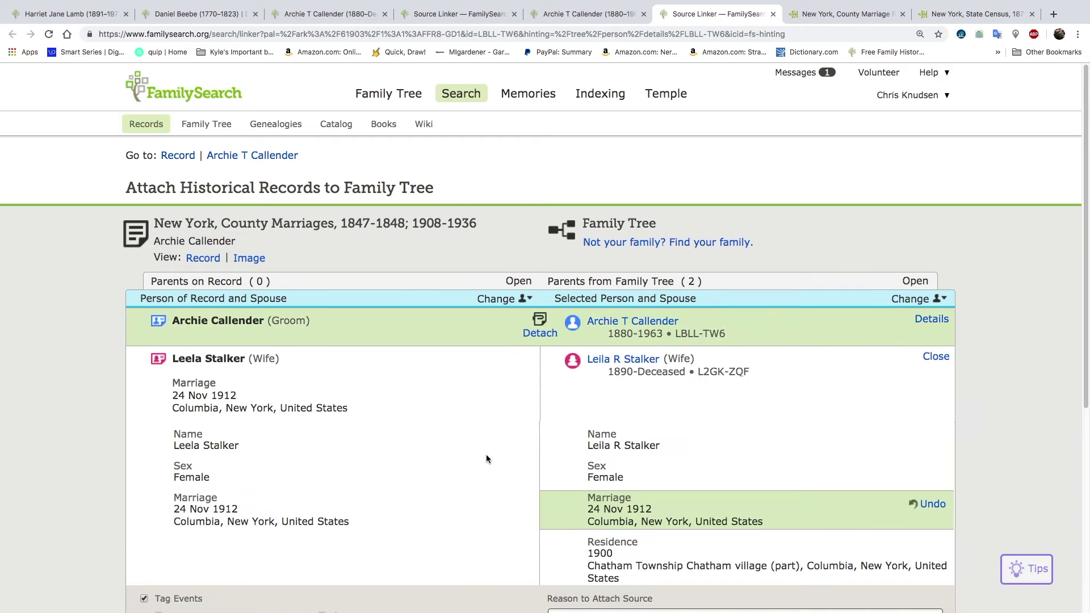
pyautogui.scroll(-2, 486, 454)
pyautogui.click(856, 588)
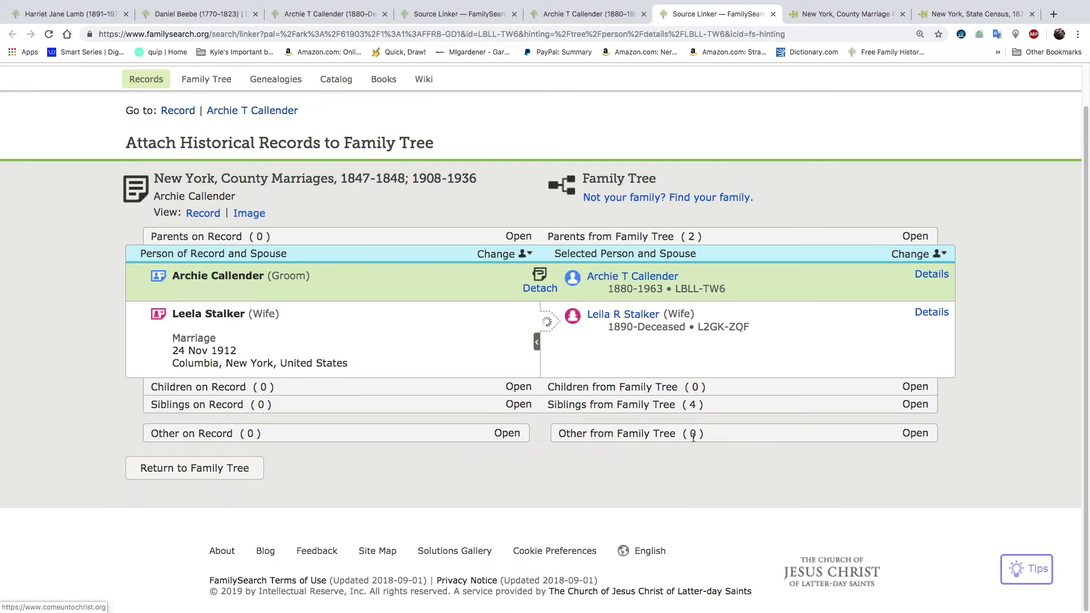
pyautogui.click(773, 14)
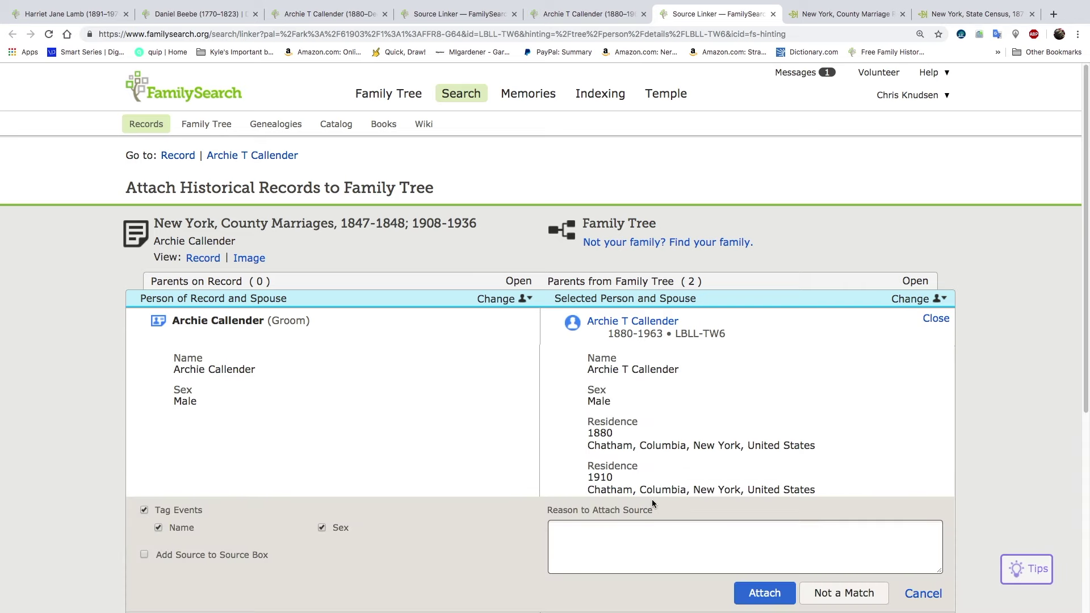
# Step: Attach the second marriage record, copying its 1912 marriage fact onto the couple
pyautogui.click(765, 593)
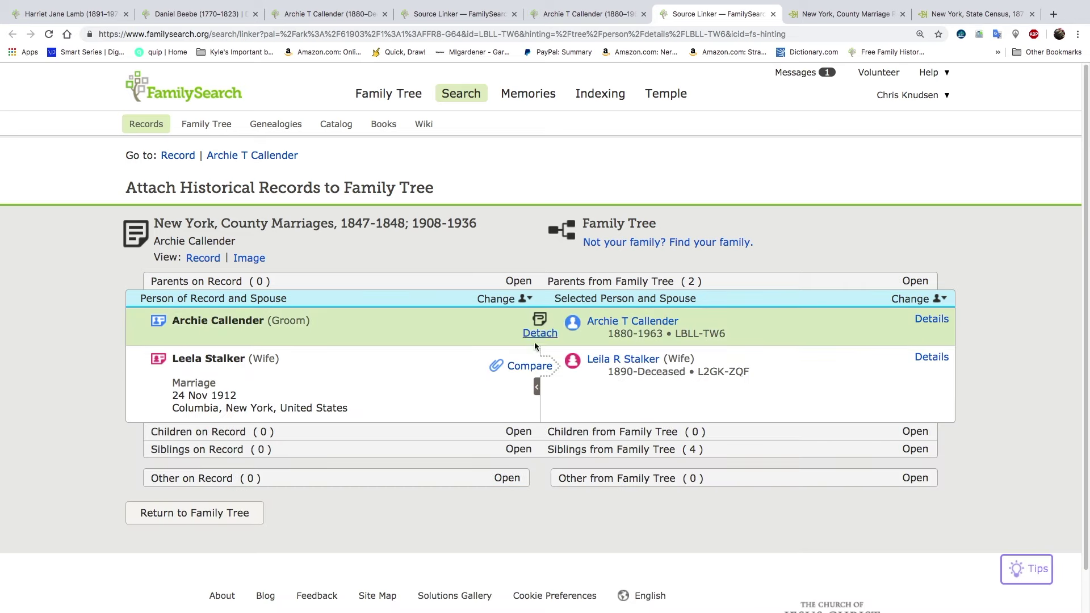
pyautogui.click(532, 366)
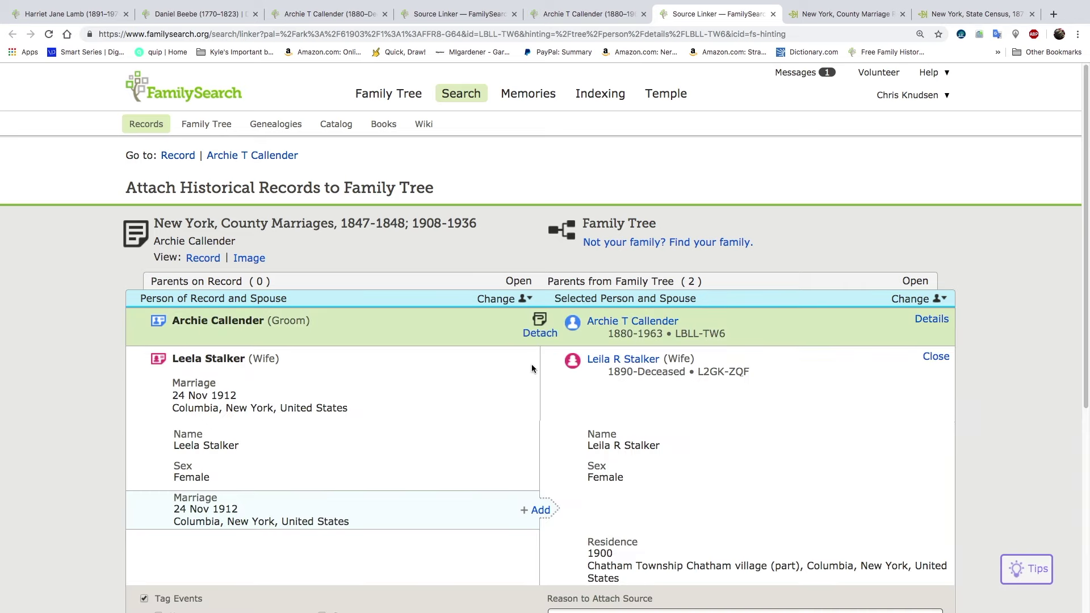
pyautogui.click(540, 511)
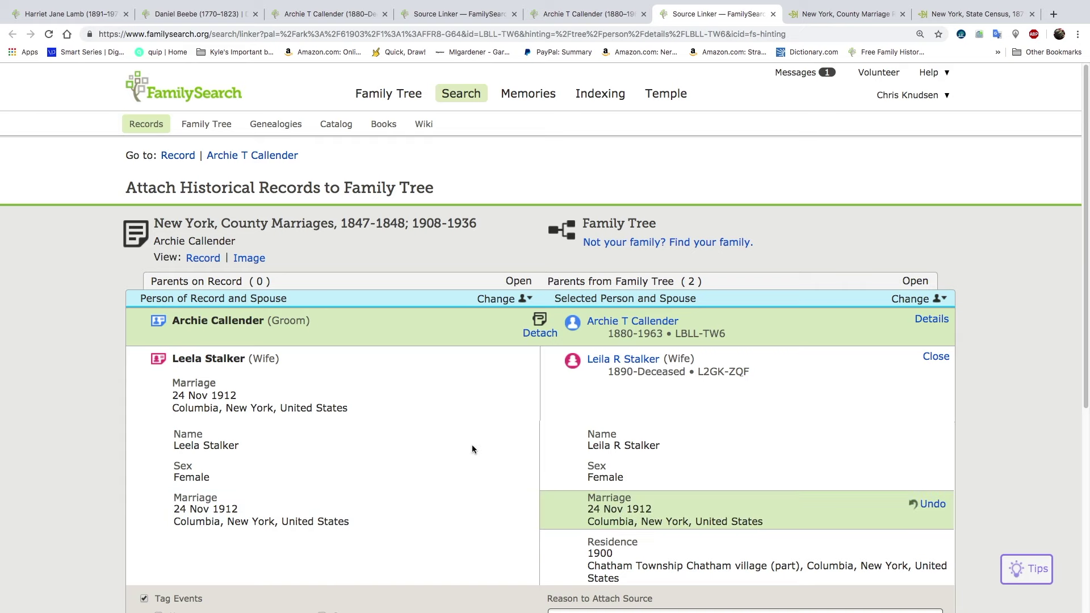
pyautogui.scroll(-2, 542, 451)
pyautogui.click(858, 594)
pyautogui.click(900, 523)
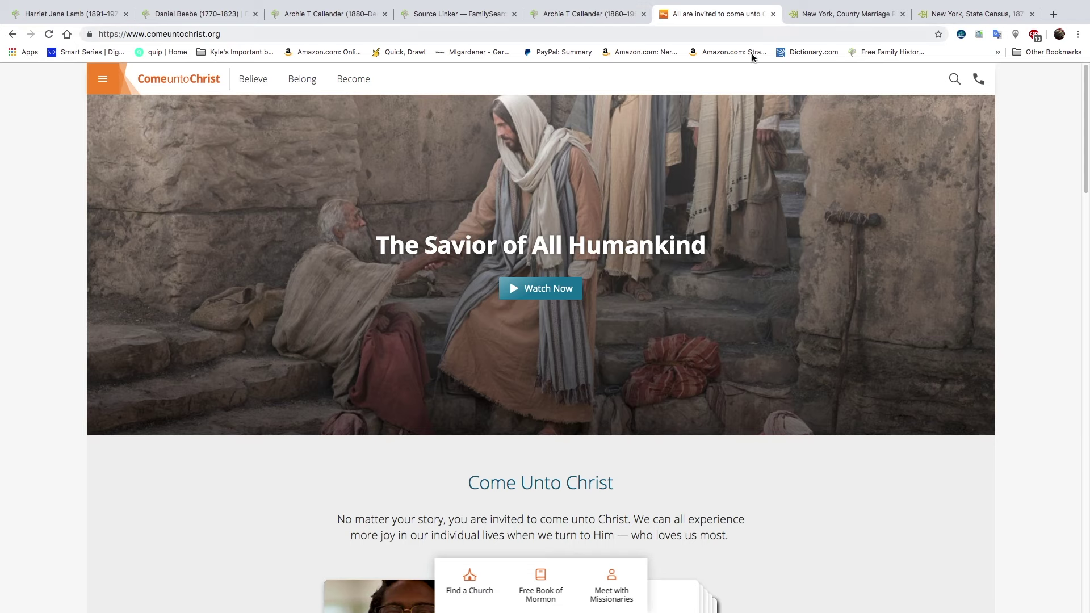
# Step: Return to the profile, now showing 7 sources, and launch a historical-records search for him
pyautogui.click(773, 13)
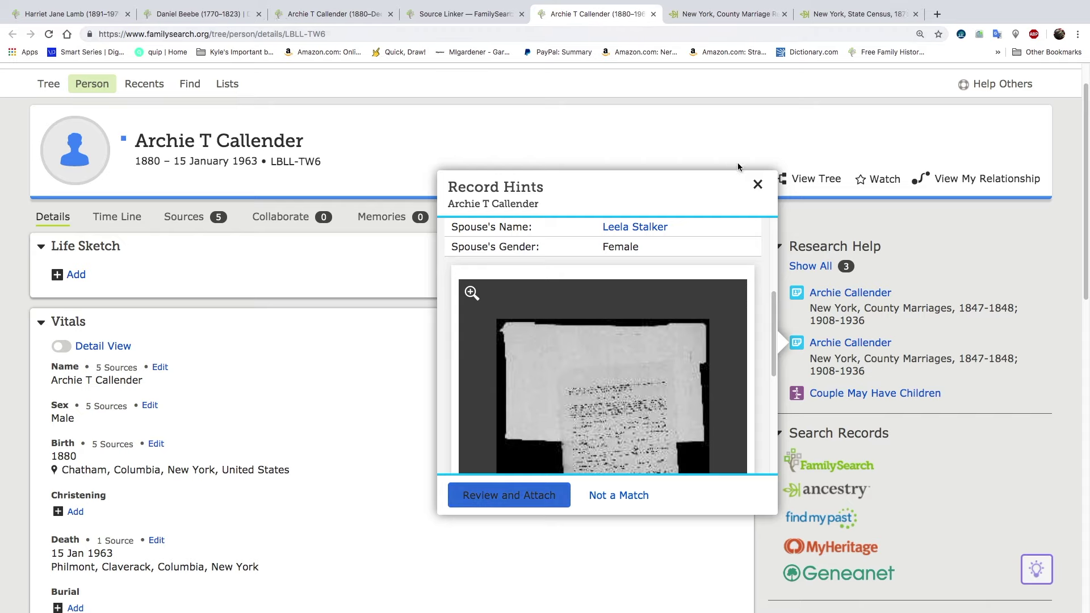
pyautogui.click(757, 184)
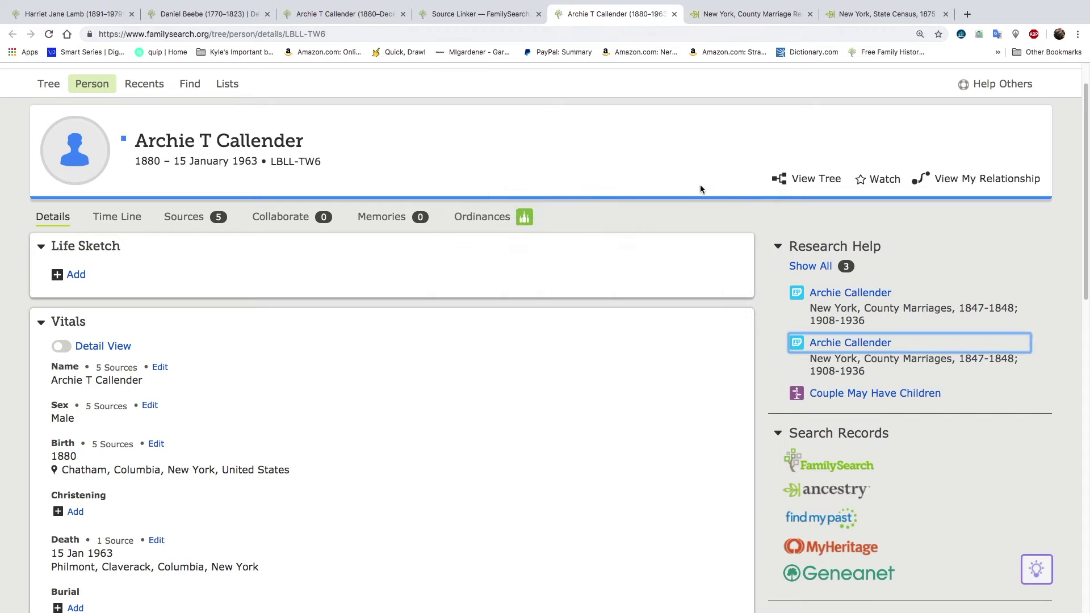
pyautogui.click(49, 34)
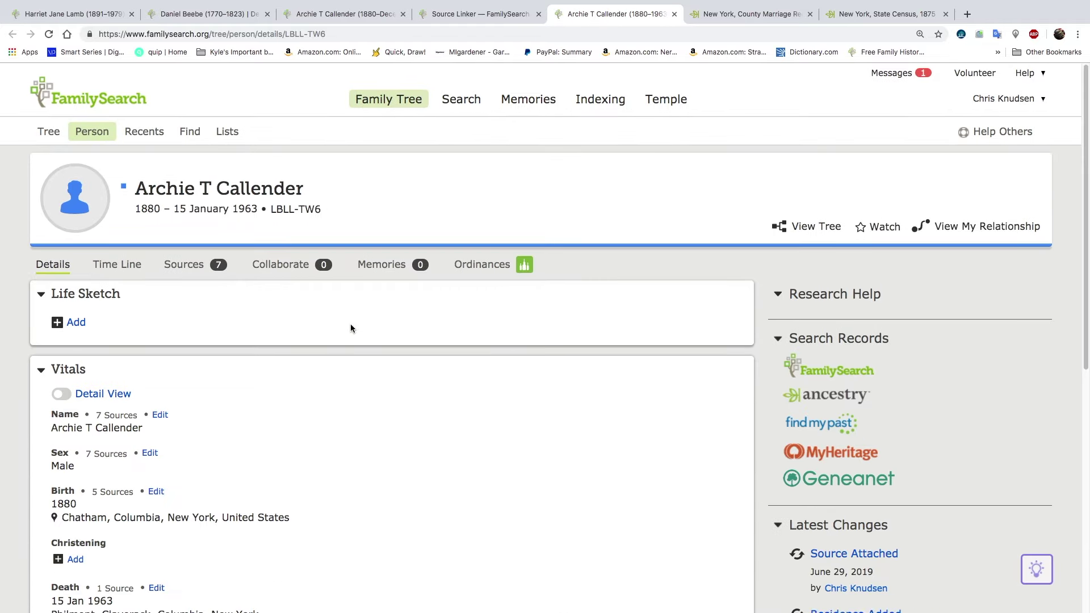
pyautogui.scroll(-8, 419, 345)
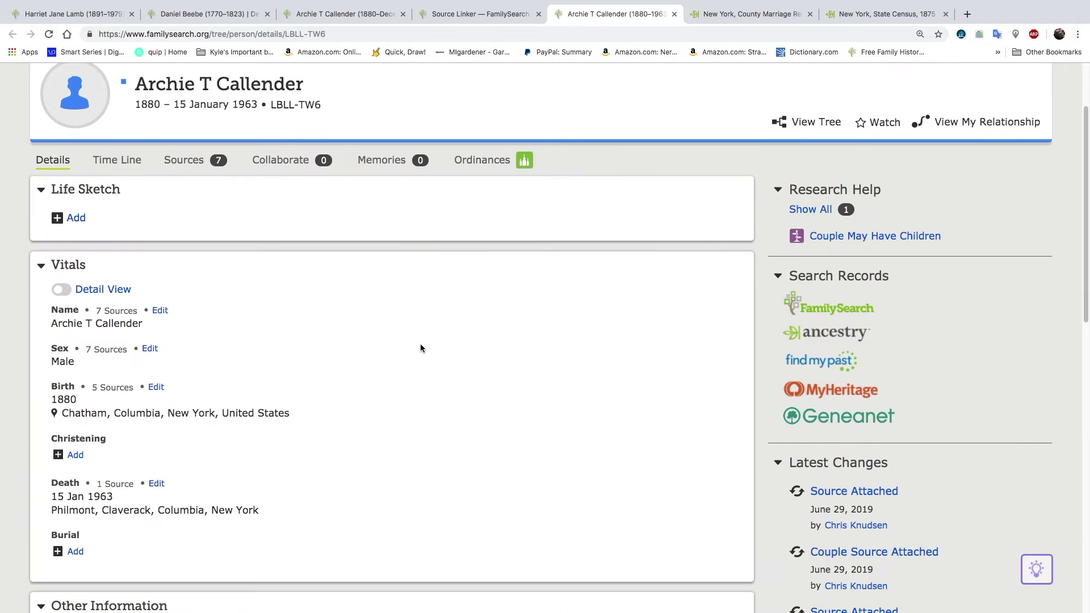
pyautogui.scroll(-2, 421, 345)
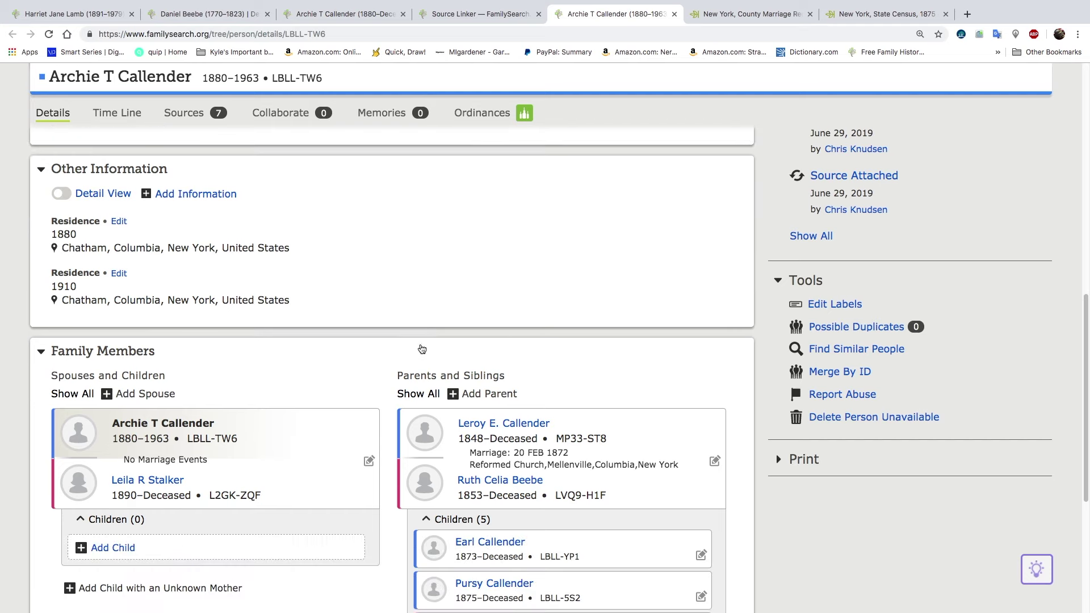
pyautogui.scroll(10, 422, 349)
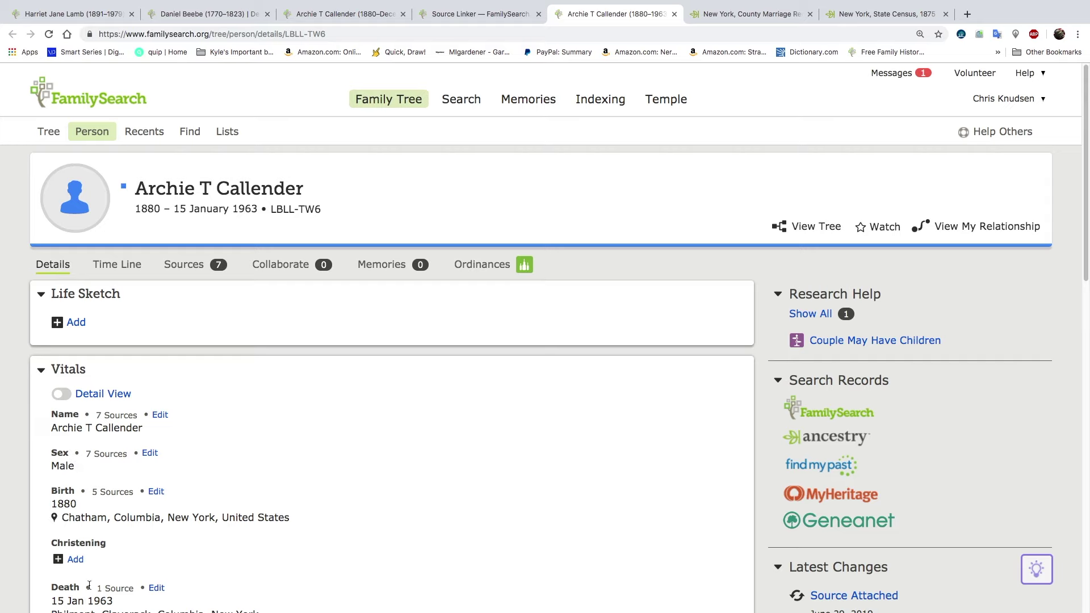
pyautogui.scroll(-2, 89, 585)
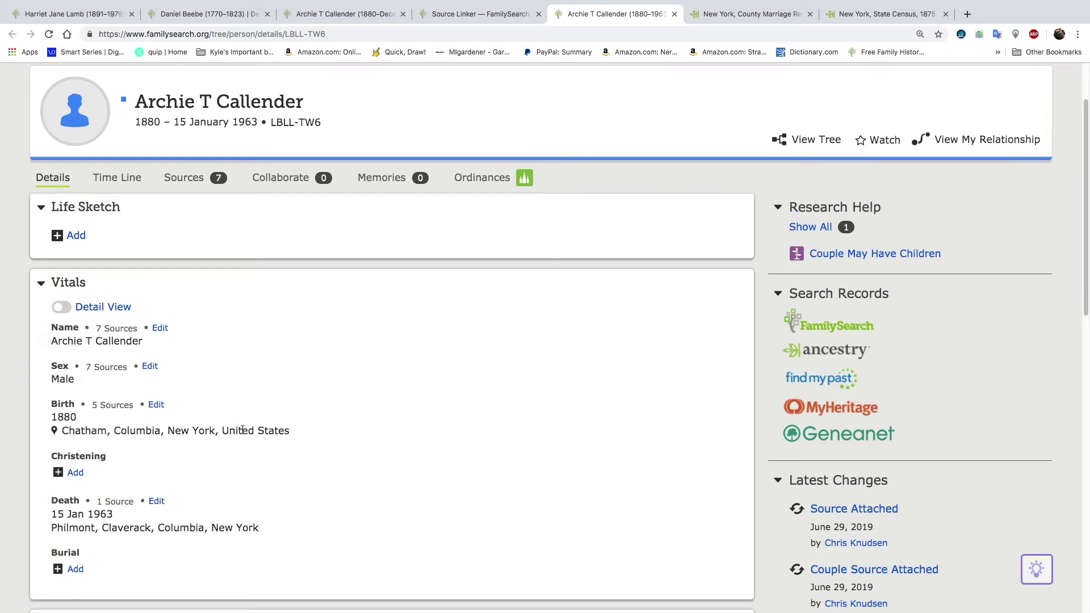
pyautogui.scroll(3, 244, 435)
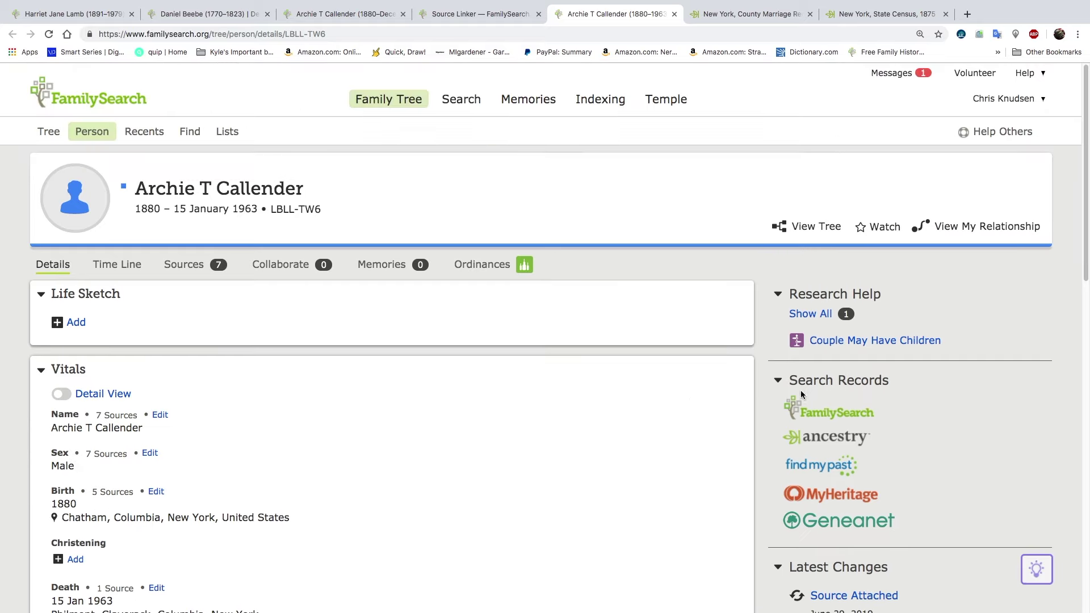
pyautogui.click(851, 416)
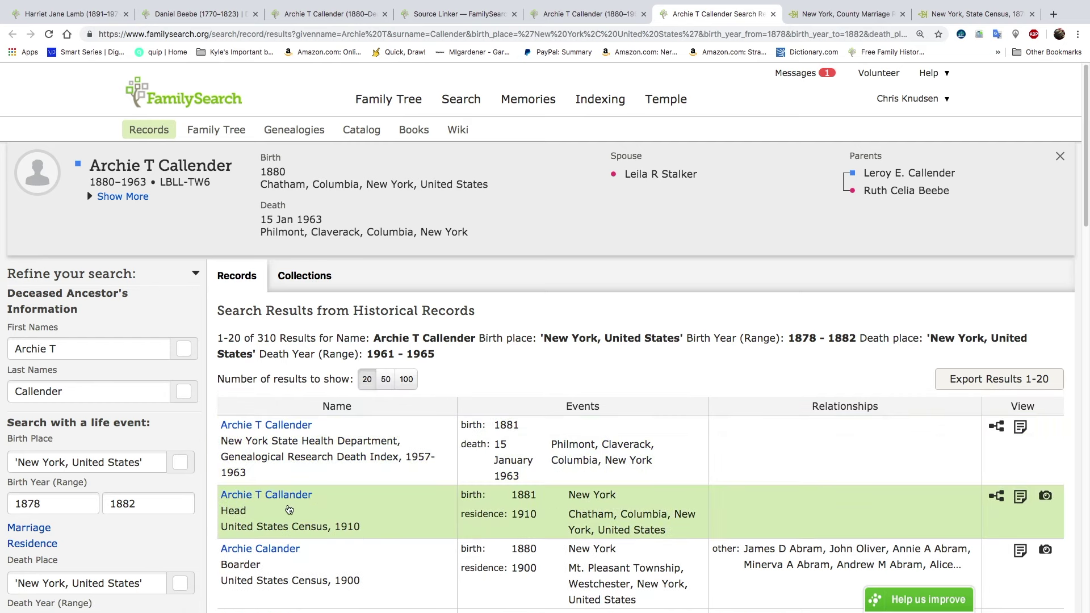
# Step: Scroll the 310 search results and open the 1900 census entry for the 20-year-old boarder
pyautogui.scroll(-1, 364, 514)
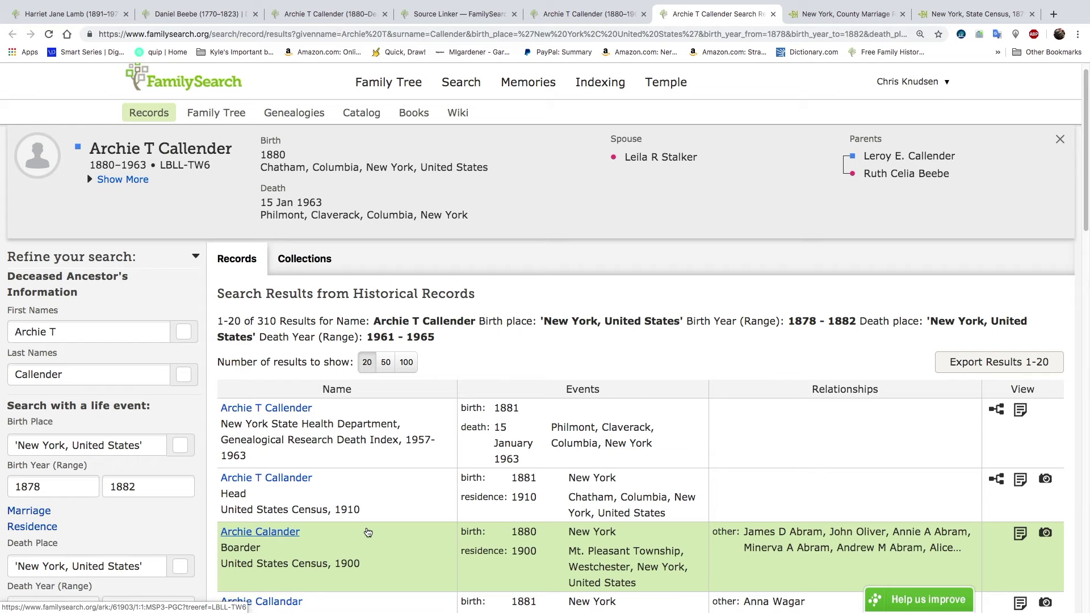
pyautogui.scroll(-4, 367, 530)
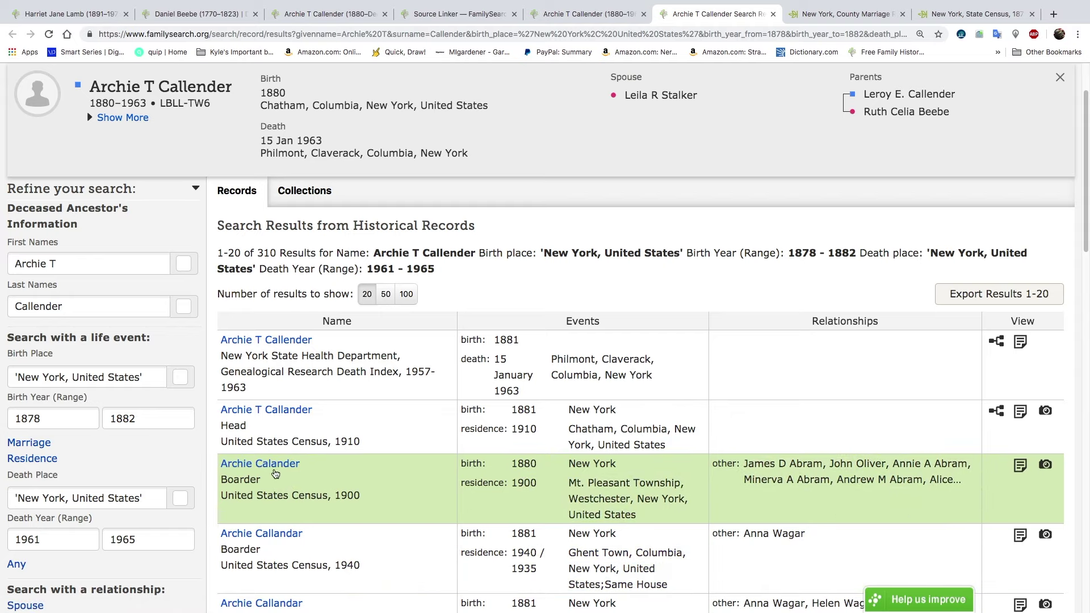
pyautogui.click(275, 470)
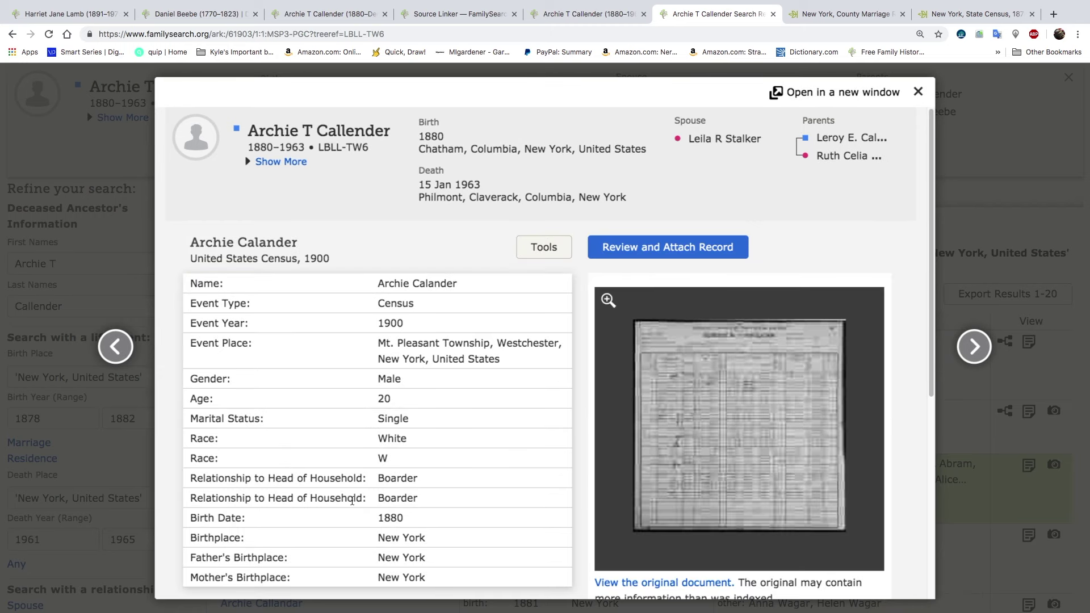
# Step: Scroll through the 1900 census record's 13-person Mt. Pleasant household list
pyautogui.scroll(-3, 352, 501)
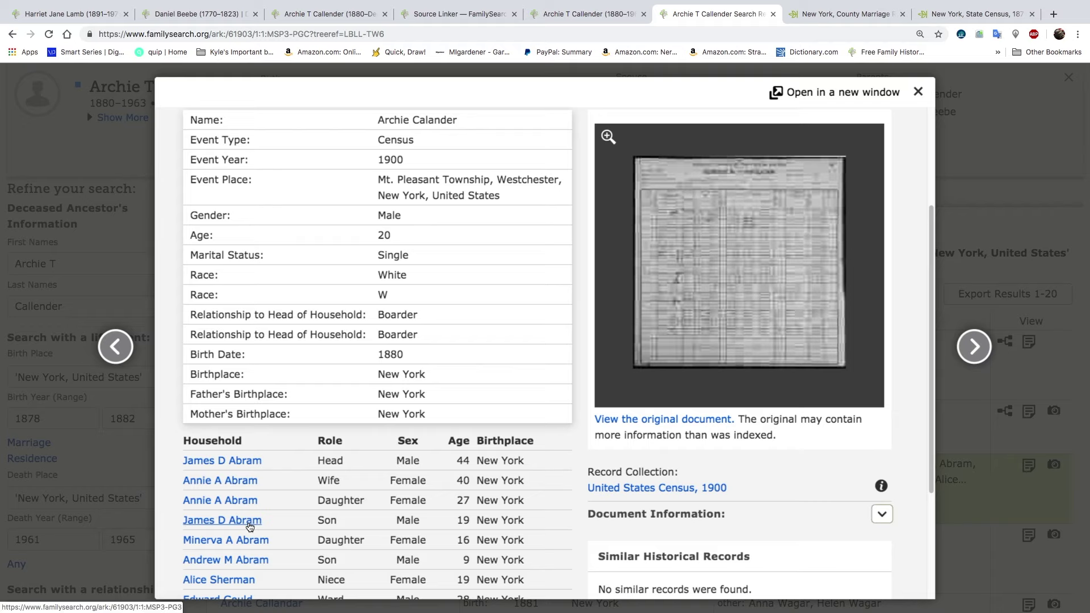
pyautogui.scroll(-1, 250, 547)
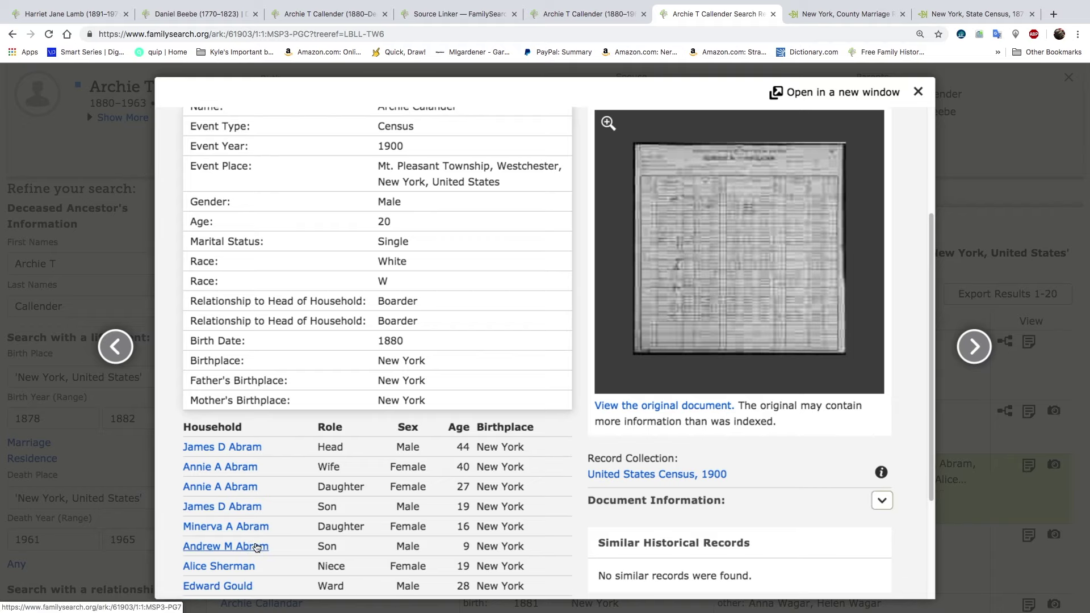
pyautogui.scroll(-1, 255, 545)
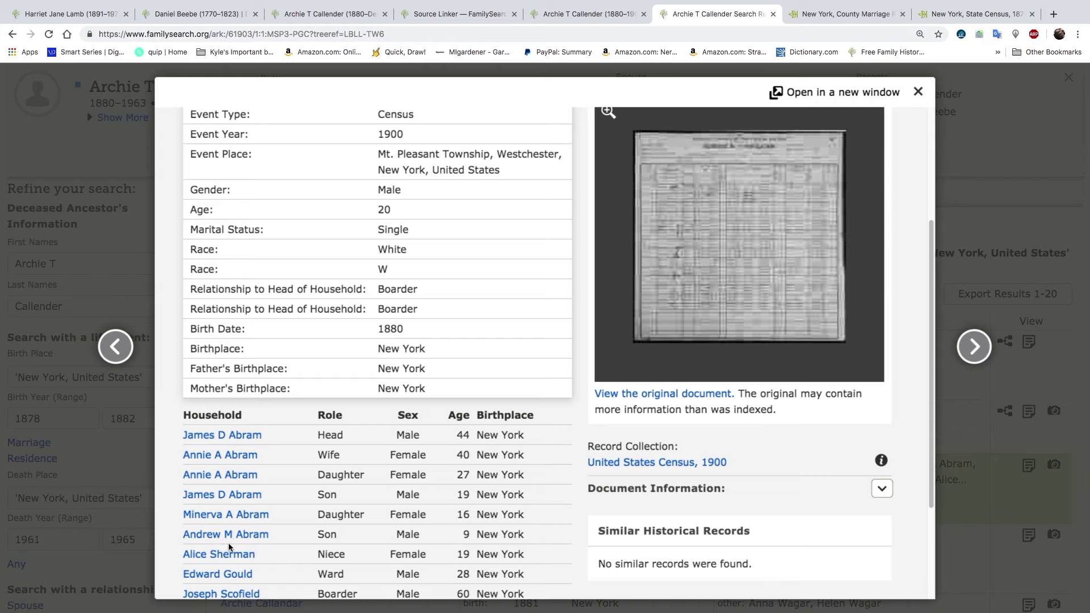
pyautogui.scroll(-4, 232, 546)
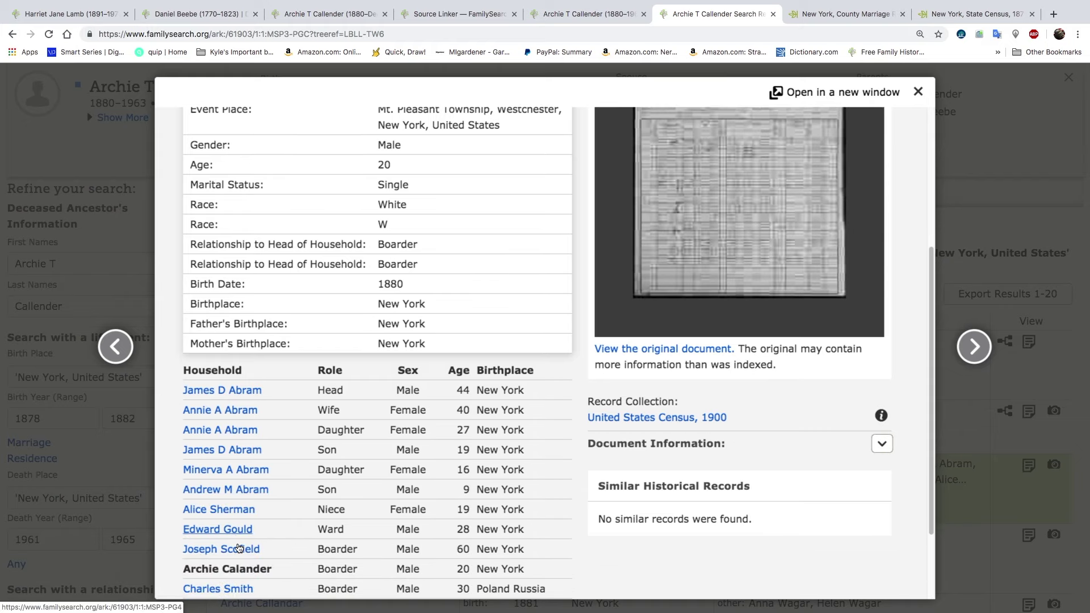
pyautogui.scroll(-1, 239, 549)
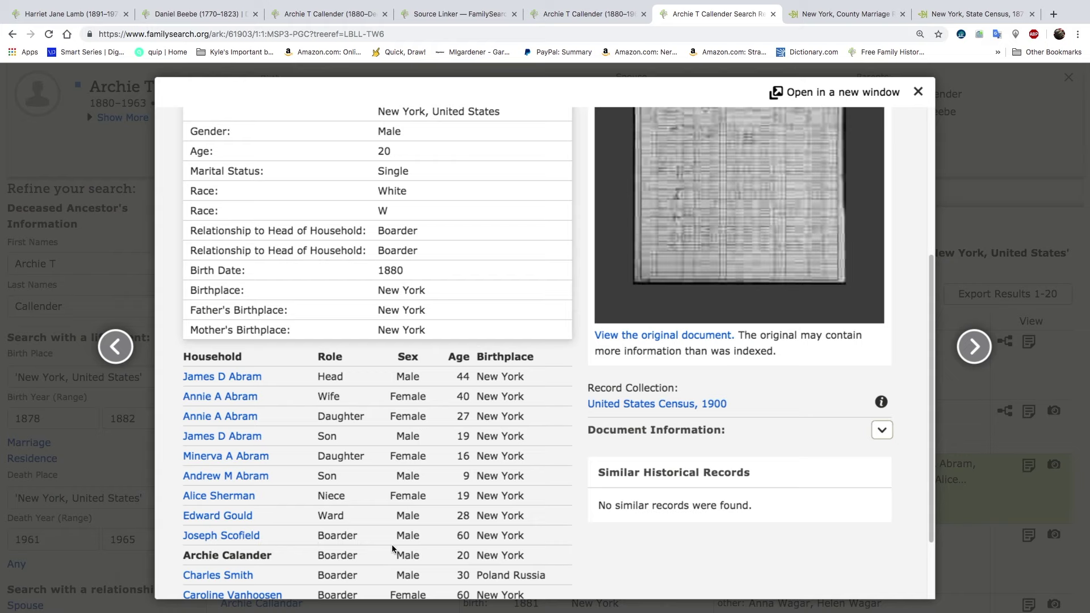
pyautogui.scroll(-1, 250, 539)
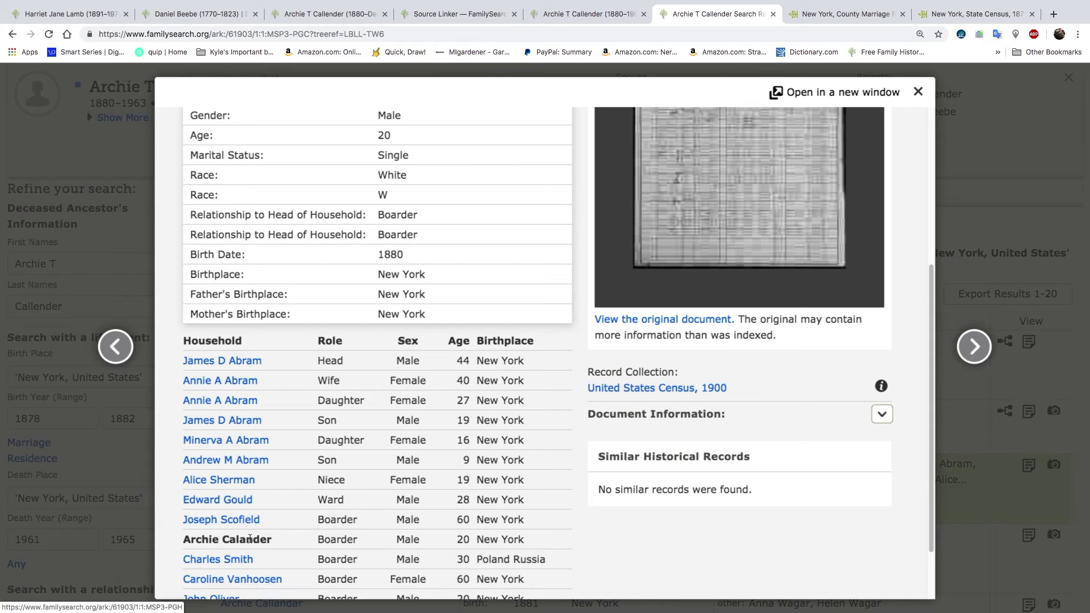
pyautogui.scroll(-5, 250, 539)
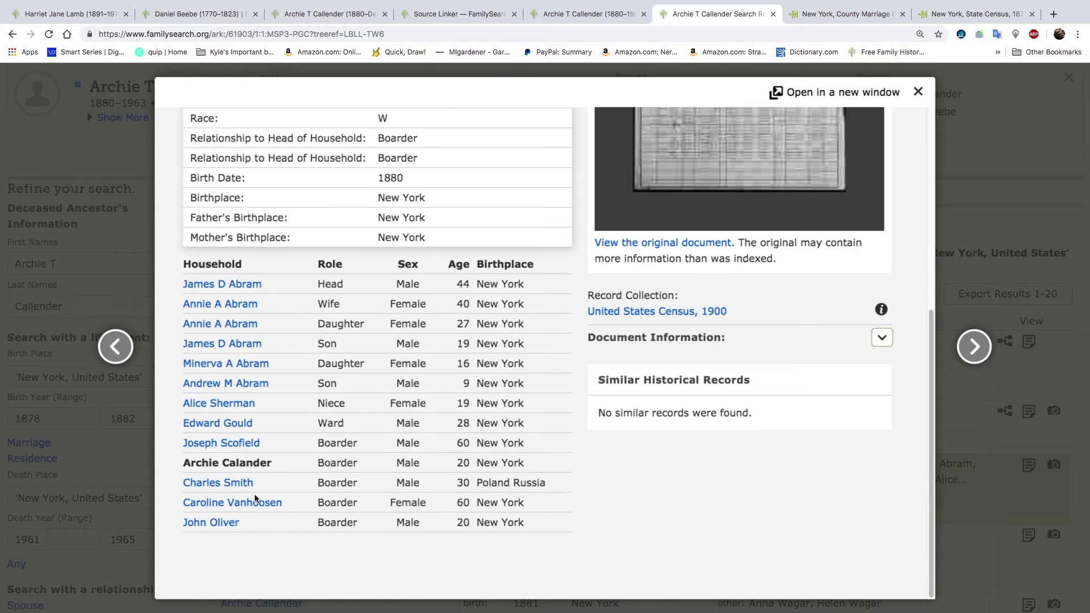
pyautogui.scroll(10, 252, 464)
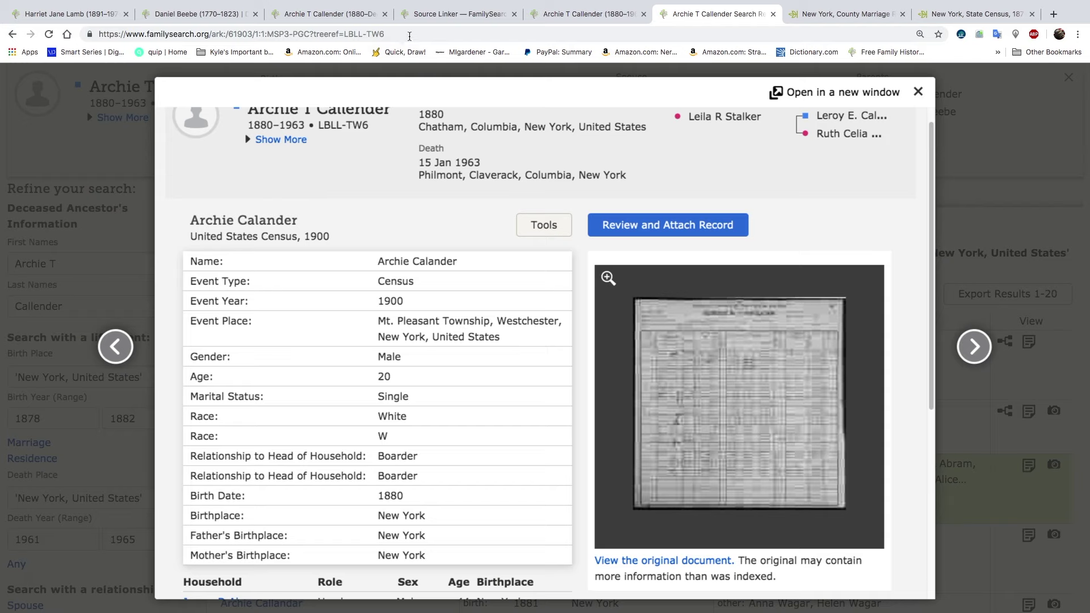
pyautogui.click(590, 13)
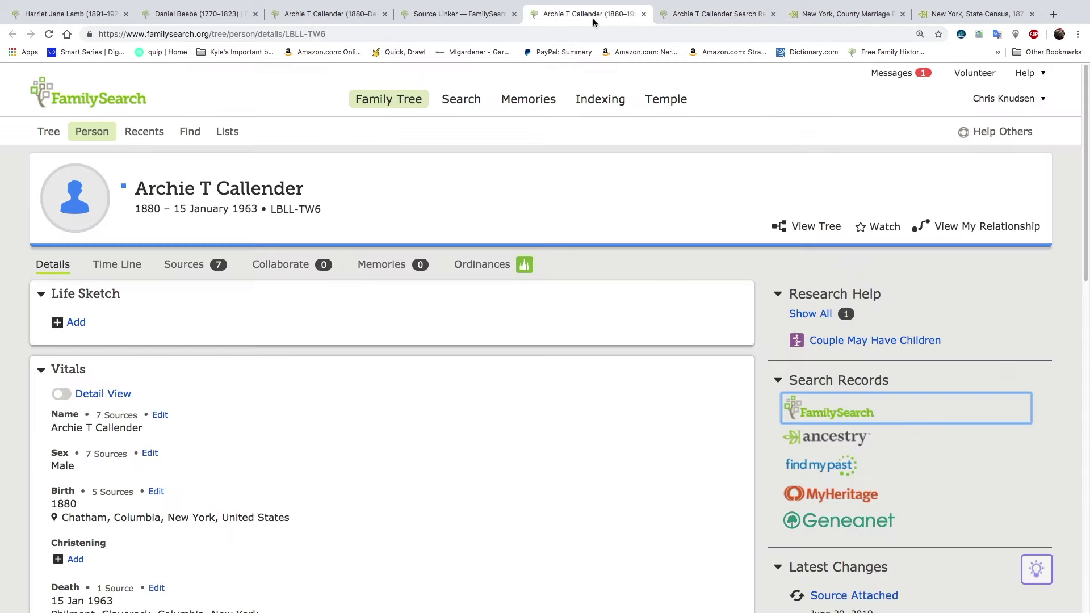
pyautogui.click(199, 271)
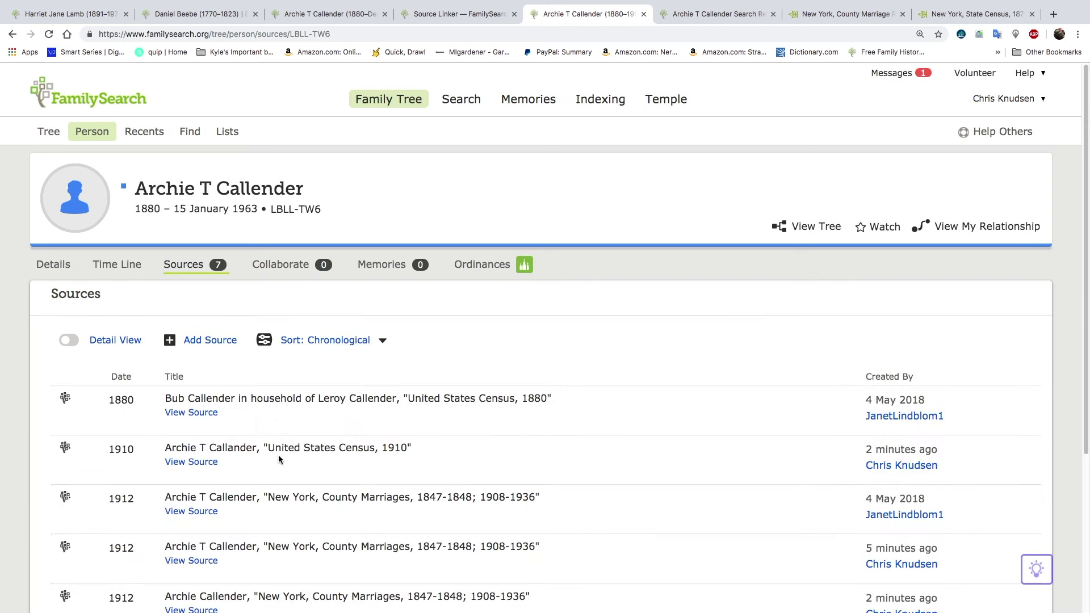
pyautogui.scroll(-3, 278, 460)
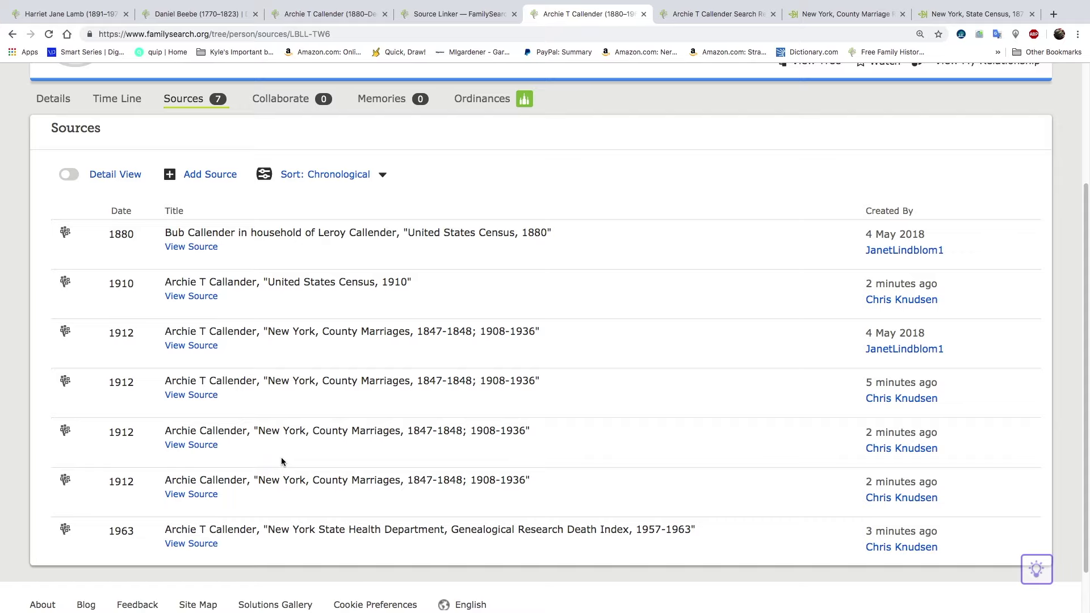
pyautogui.scroll(3, 281, 458)
pyautogui.click(693, 15)
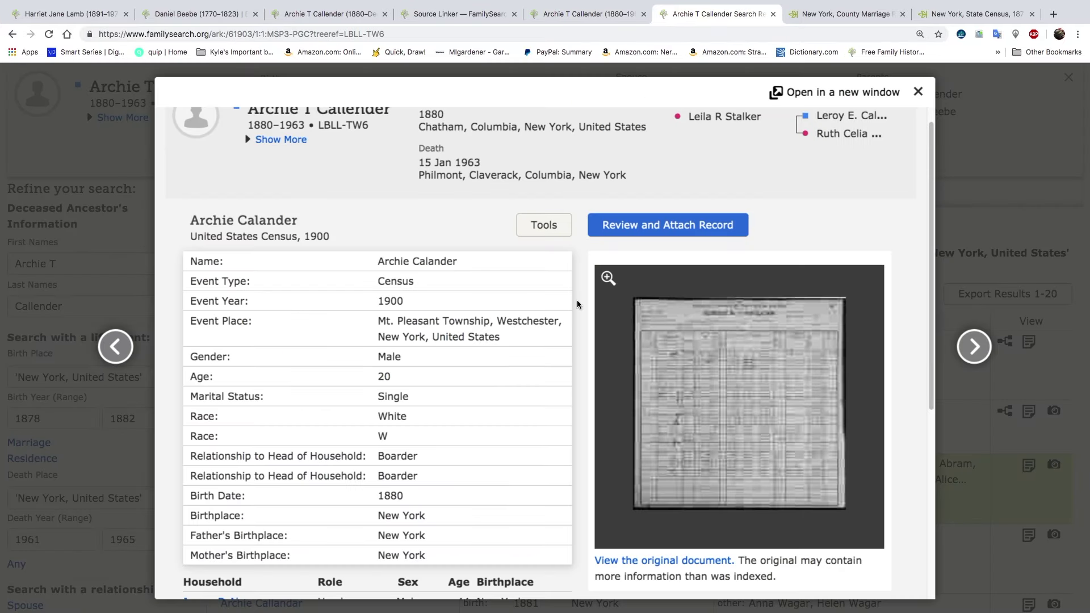
# Step: Attach the 1900 census to Archie T Callender, adding his 1900 Mt. Pleasant Township residence
pyautogui.click(648, 228)
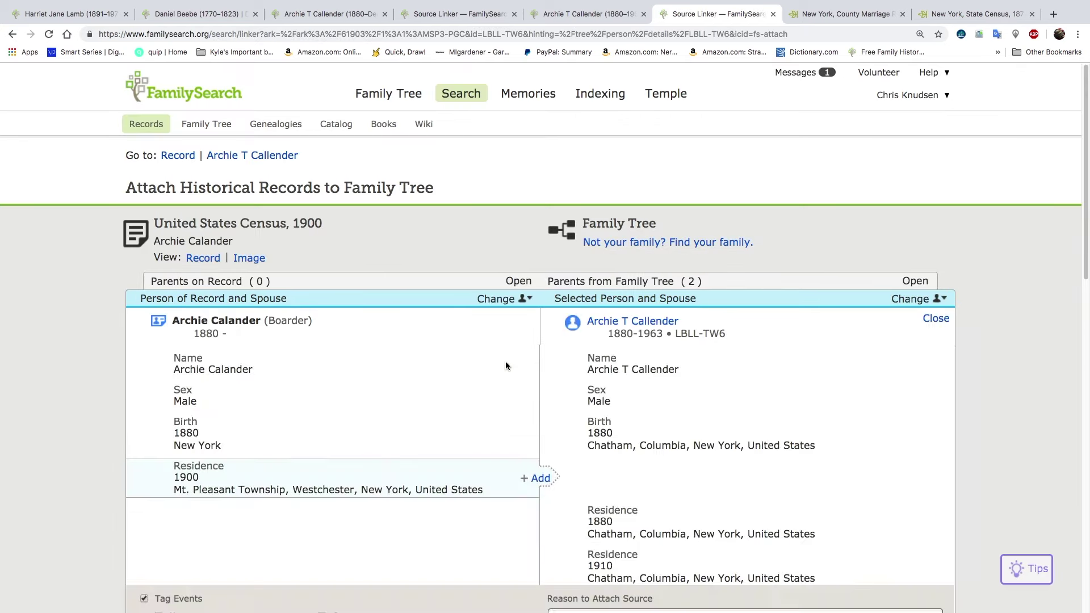
pyautogui.click(534, 473)
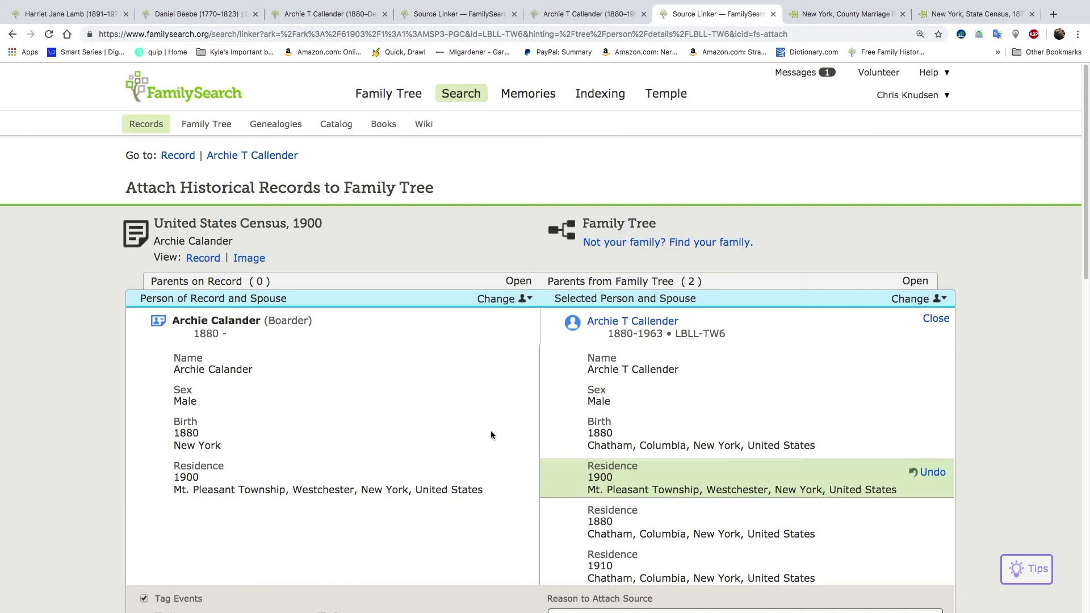
pyautogui.scroll(-3, 491, 430)
pyautogui.click(761, 486)
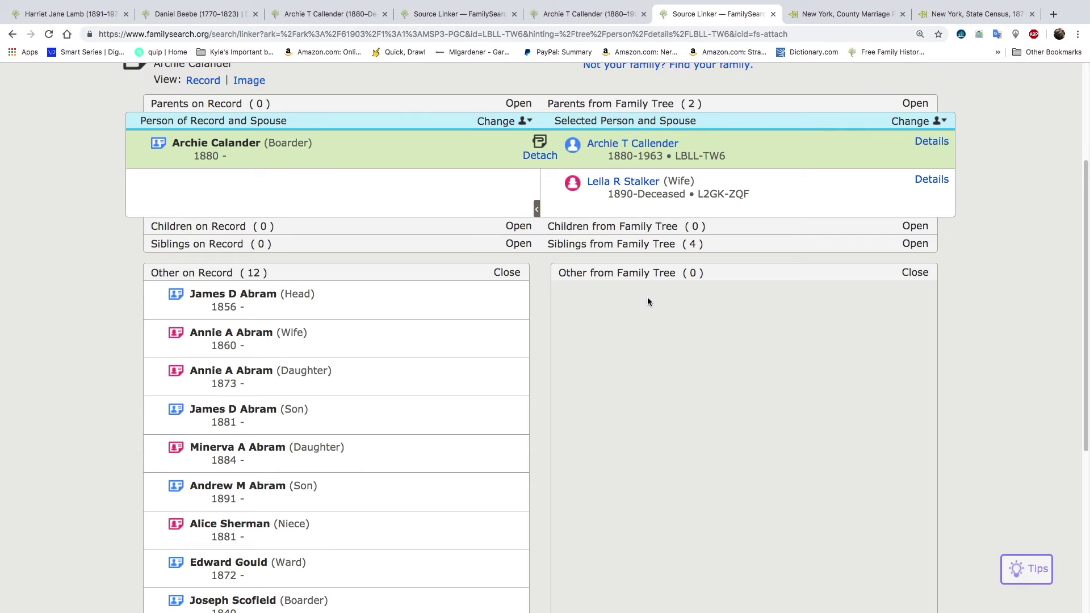
pyautogui.click(773, 14)
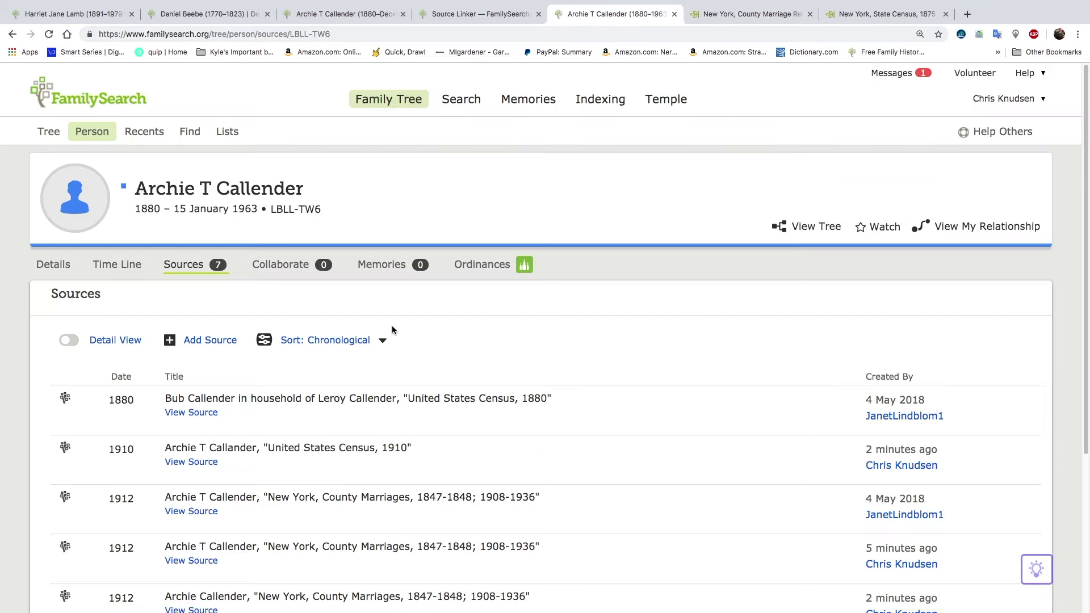
pyautogui.click(53, 269)
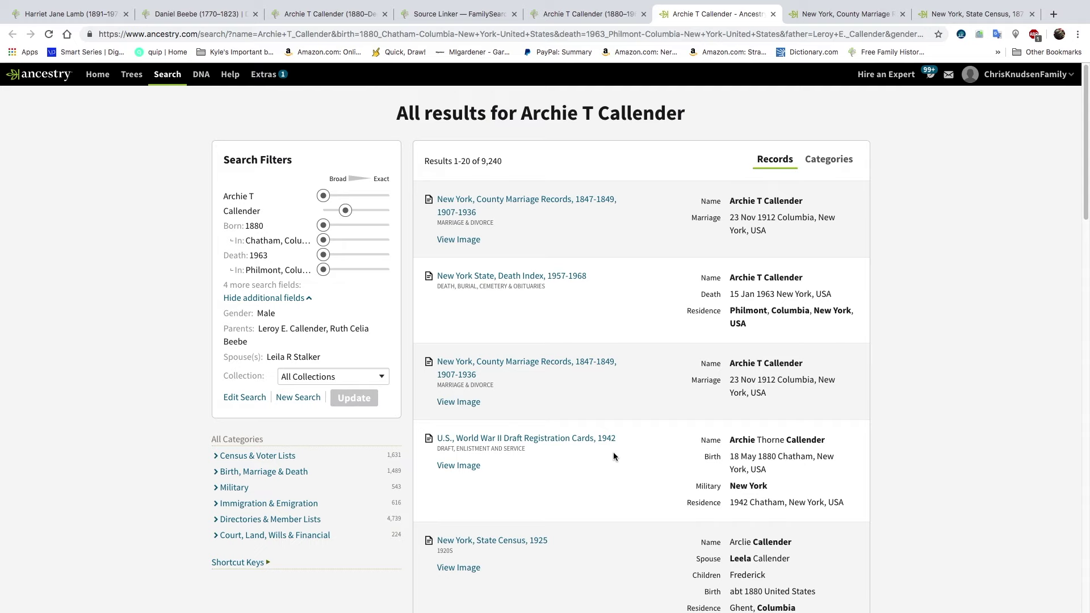
pyautogui.moveTo(526, 442)
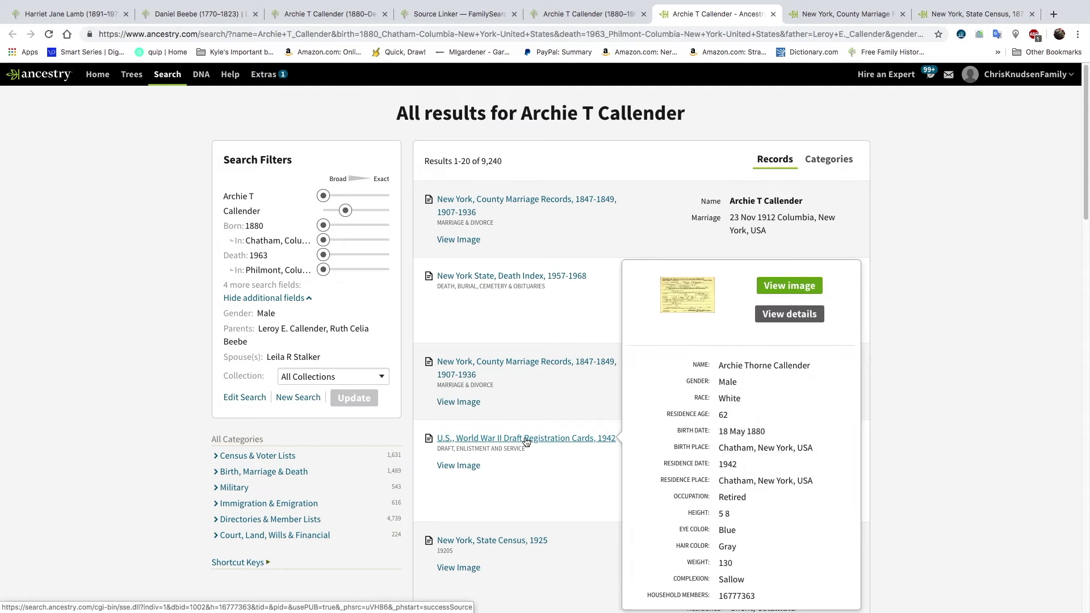
pyautogui.click(525, 439)
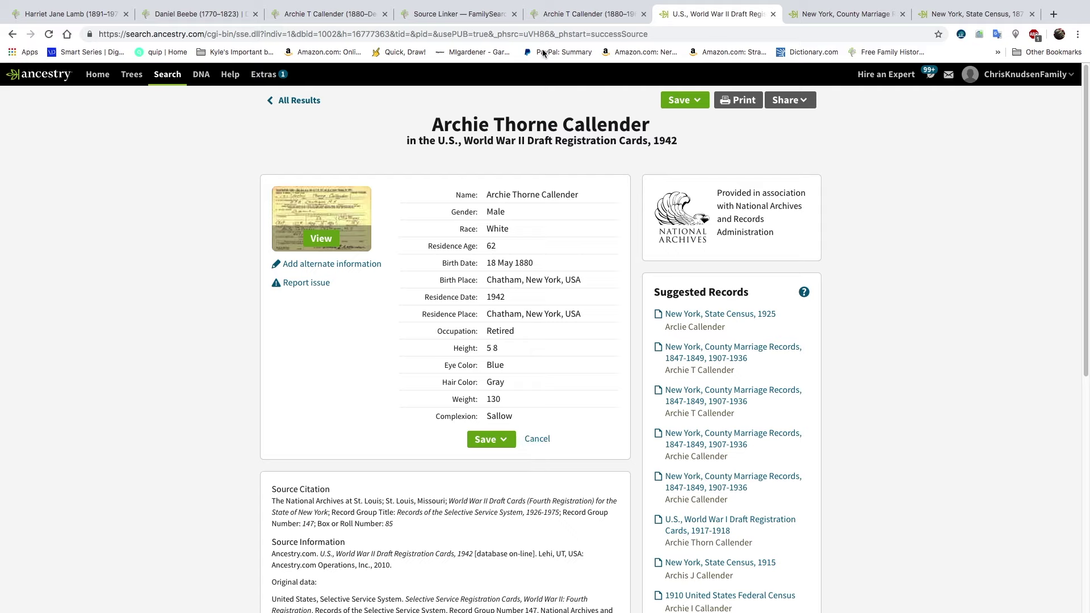
pyautogui.click(570, 13)
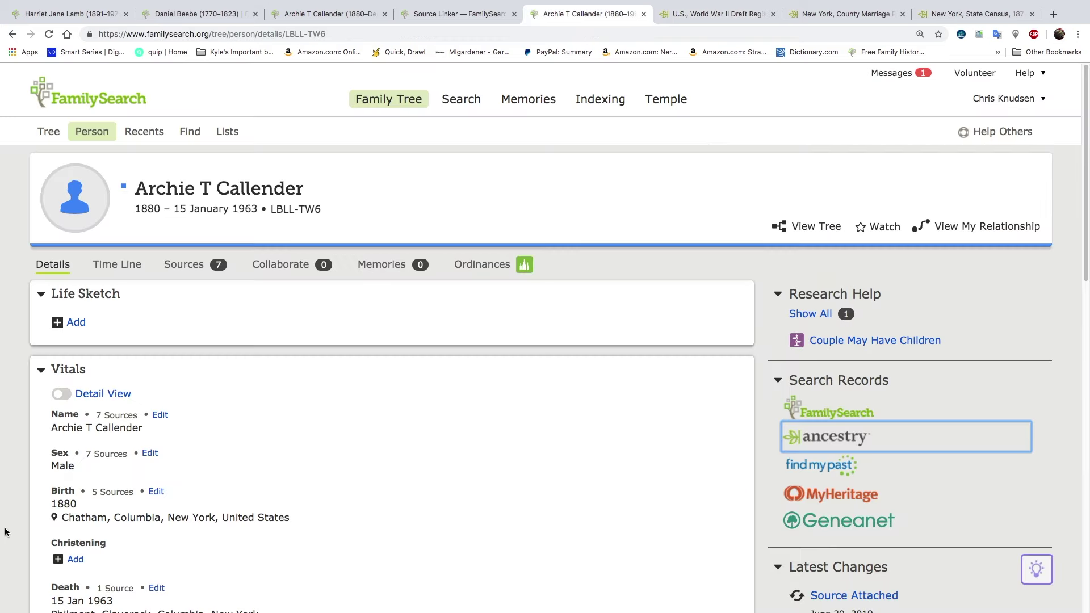
pyautogui.click(156, 492)
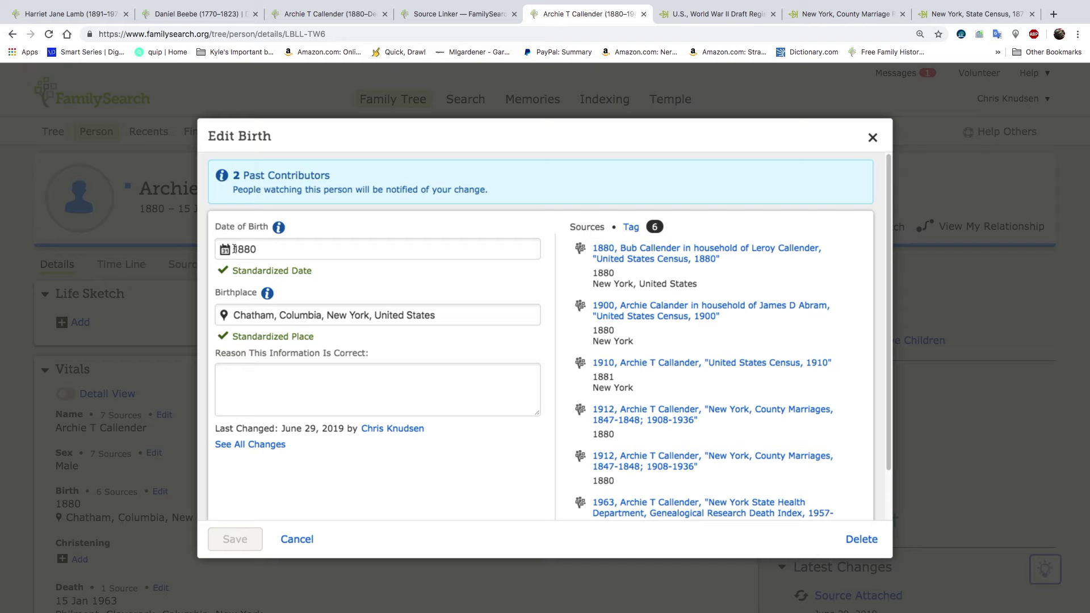
pyautogui.click(234, 249)
pyautogui.write('18 may')
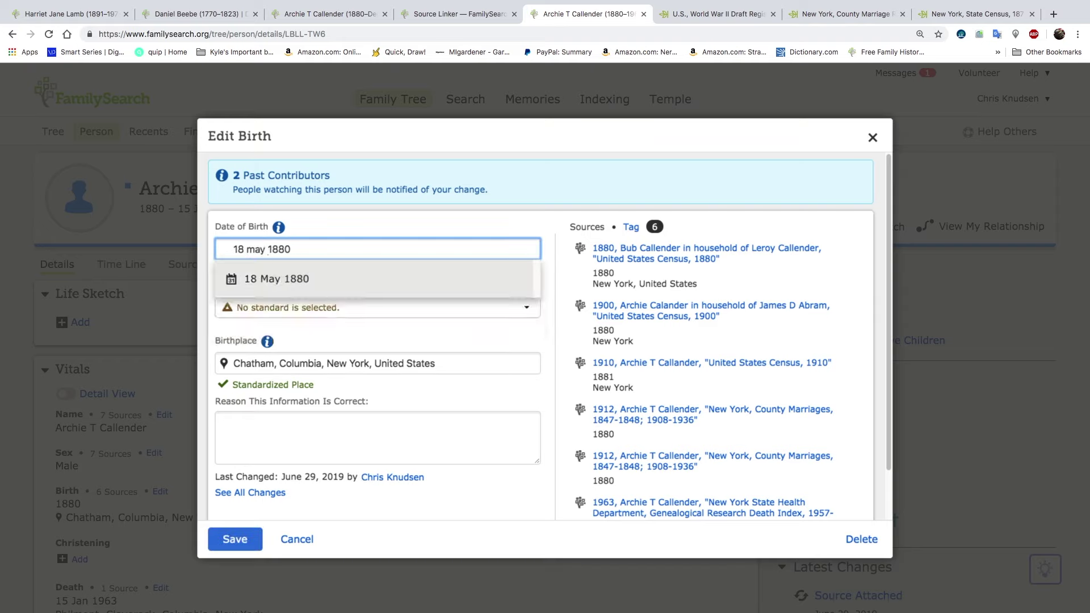
pyautogui.click(274, 279)
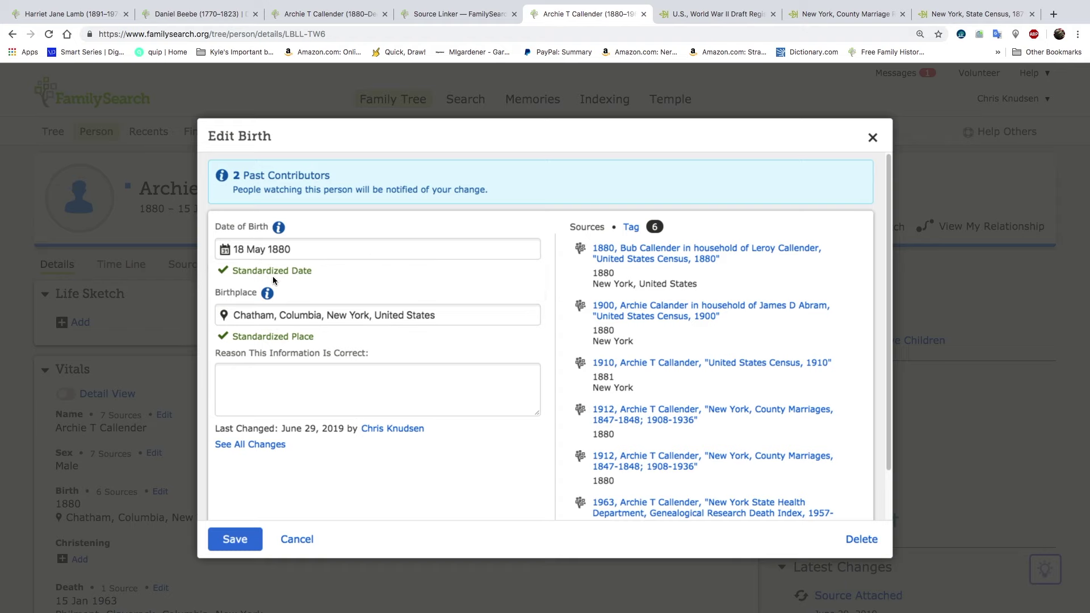
pyautogui.click(235, 539)
pyautogui.click(693, 14)
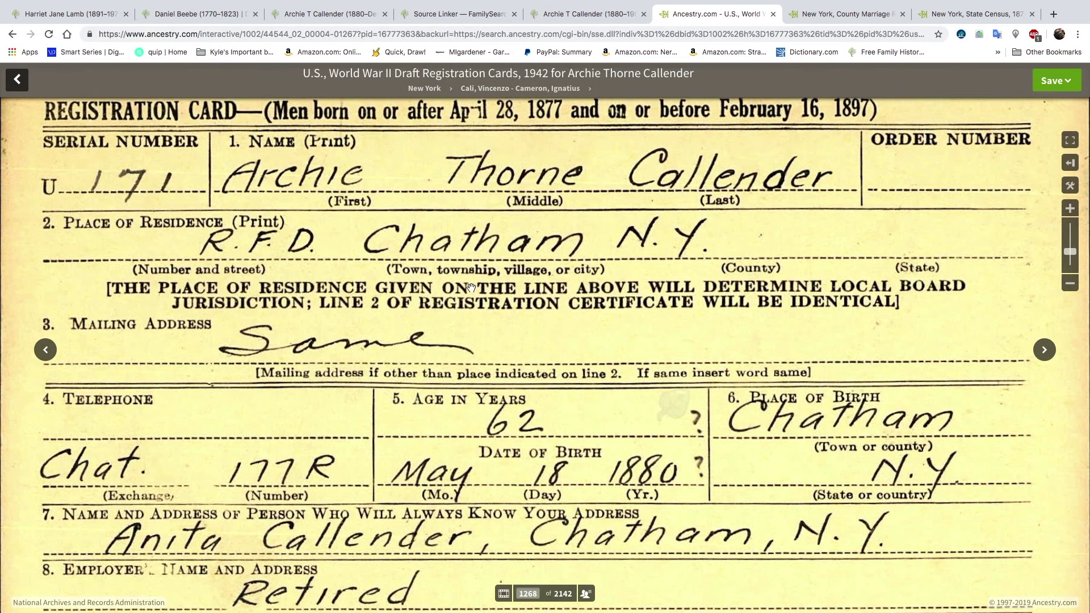
# Step: Scroll through the 1942 draft registration card image for Archie Thorne Callender
pyautogui.scroll(-2, 344, 266)
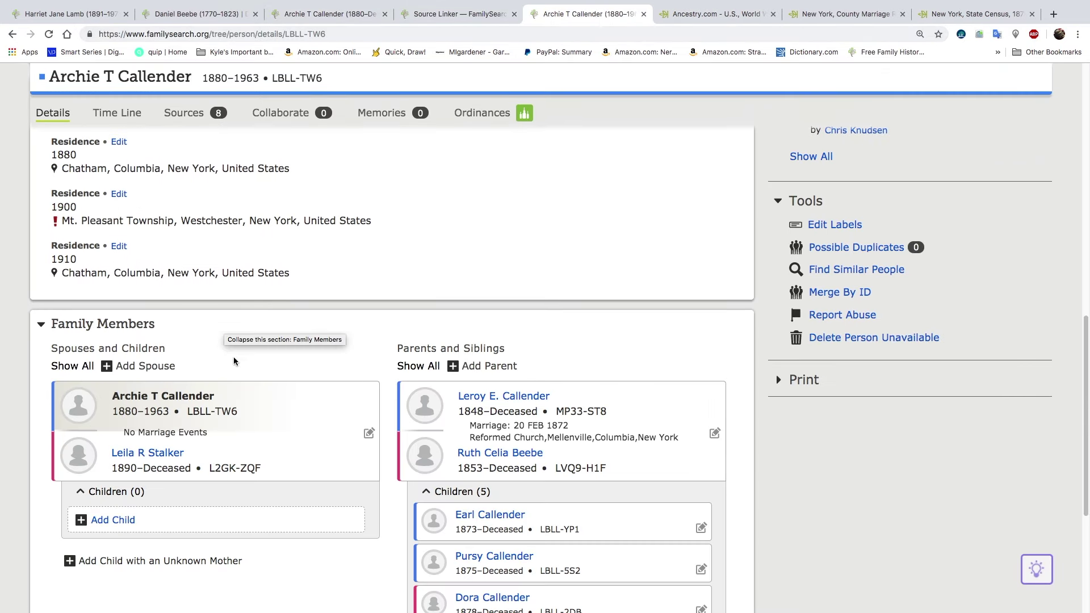
pyautogui.scroll(-2, 233, 352)
pyautogui.scroll(-2, 242, 384)
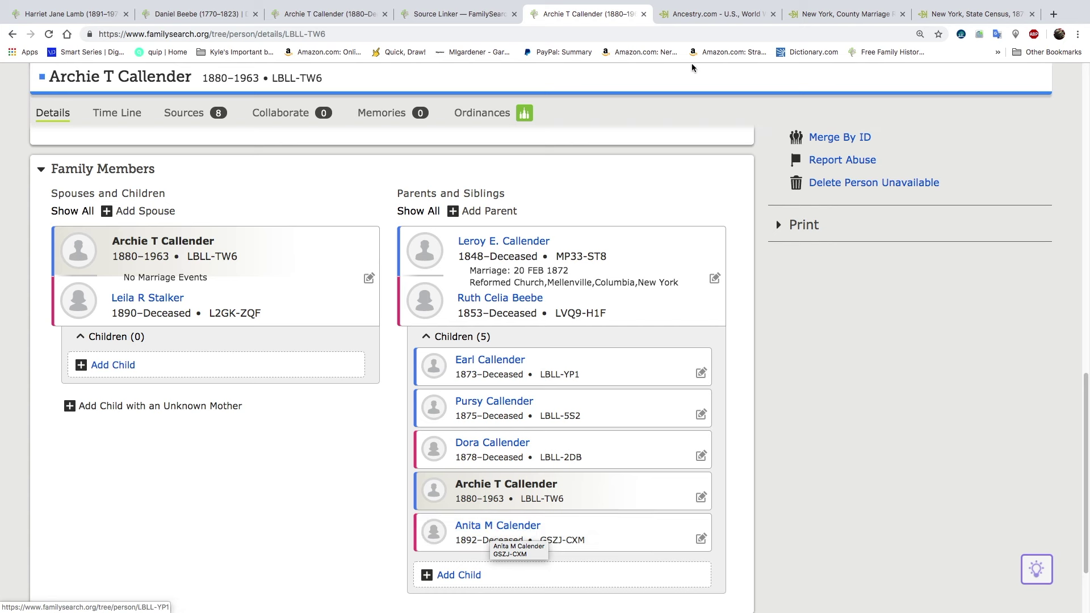
pyautogui.click(691, 17)
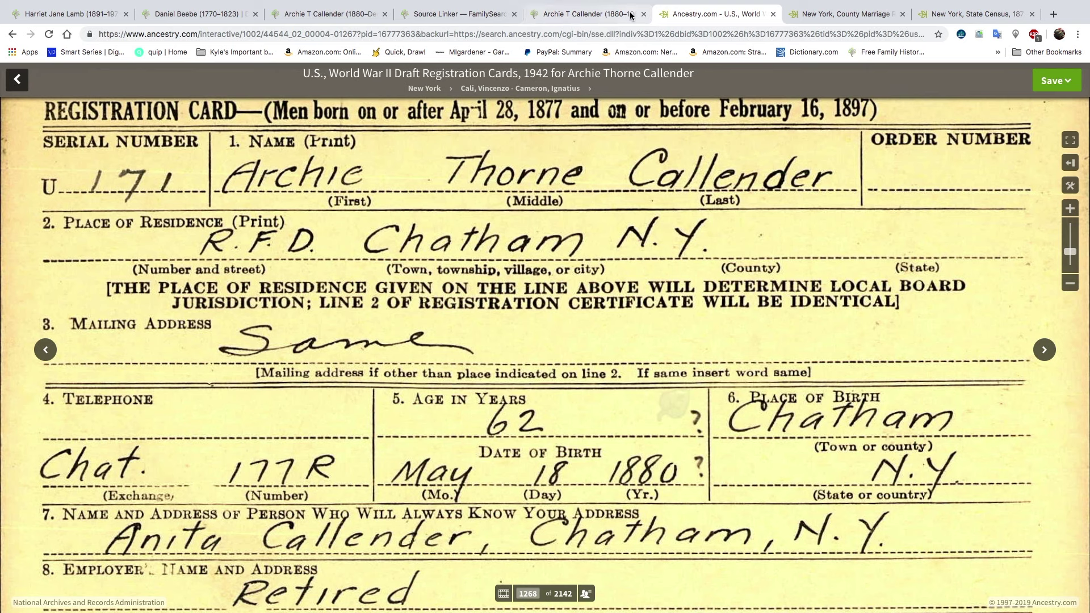
# Step: Back on the draft record's detail page, select the fields from Name to Complexion
pyautogui.click(17, 80)
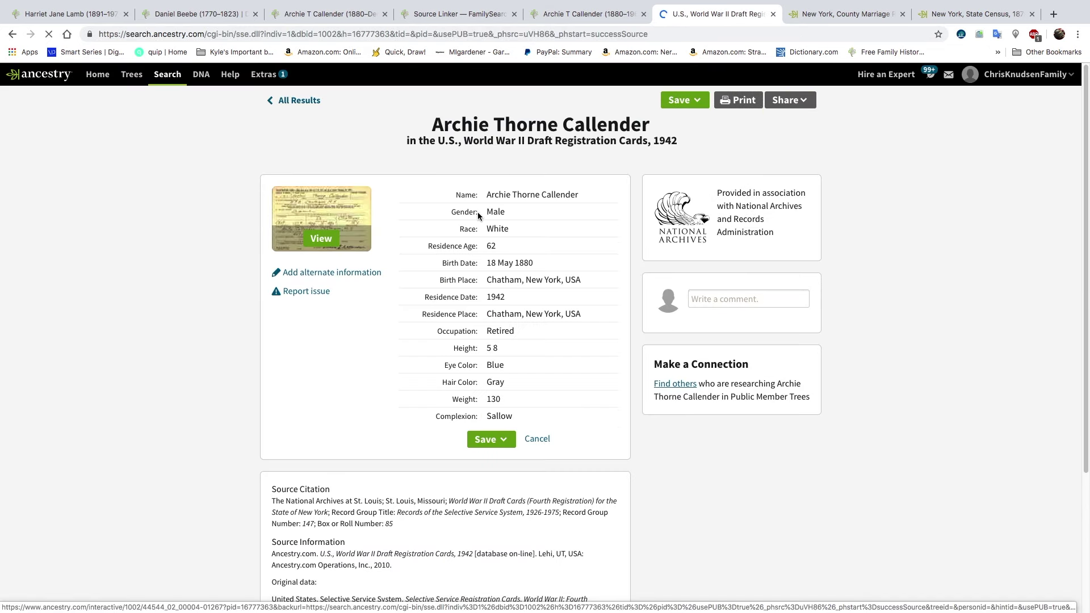
pyautogui.moveTo(456, 195); pyautogui.dragTo(574, 312)
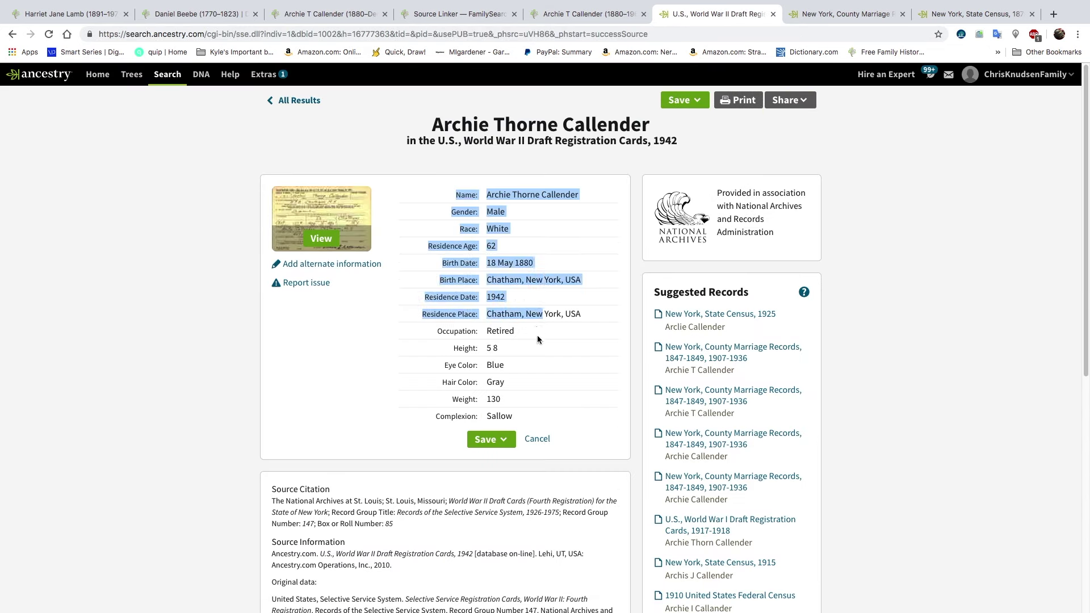
pyautogui.moveTo(453, 347); pyautogui.dragTo(548, 402)
pyautogui.click(455, 196)
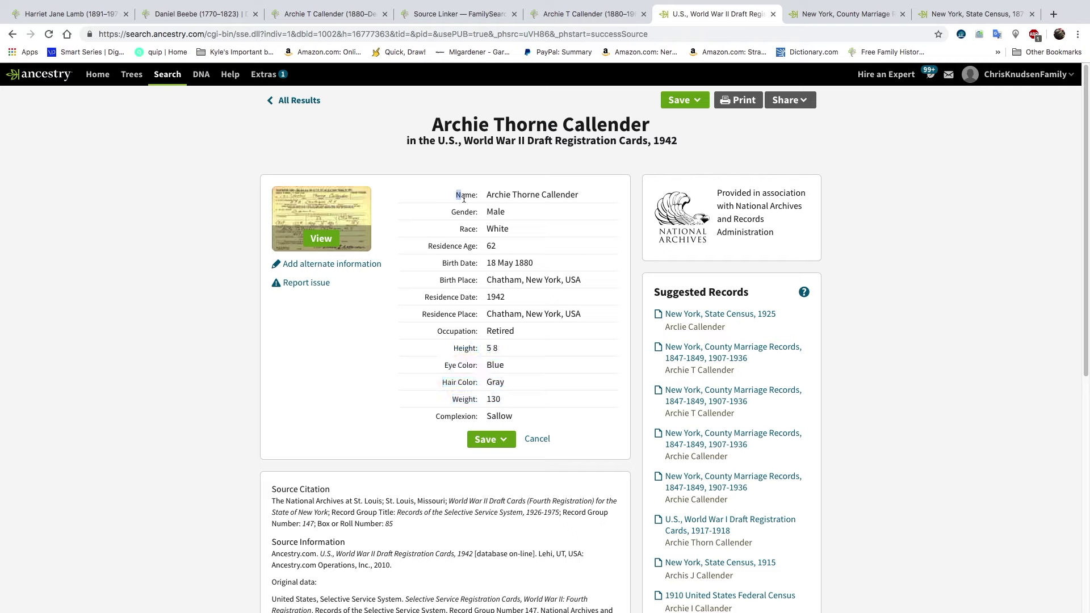
pyautogui.moveTo(464, 198); pyautogui.dragTo(528, 411)
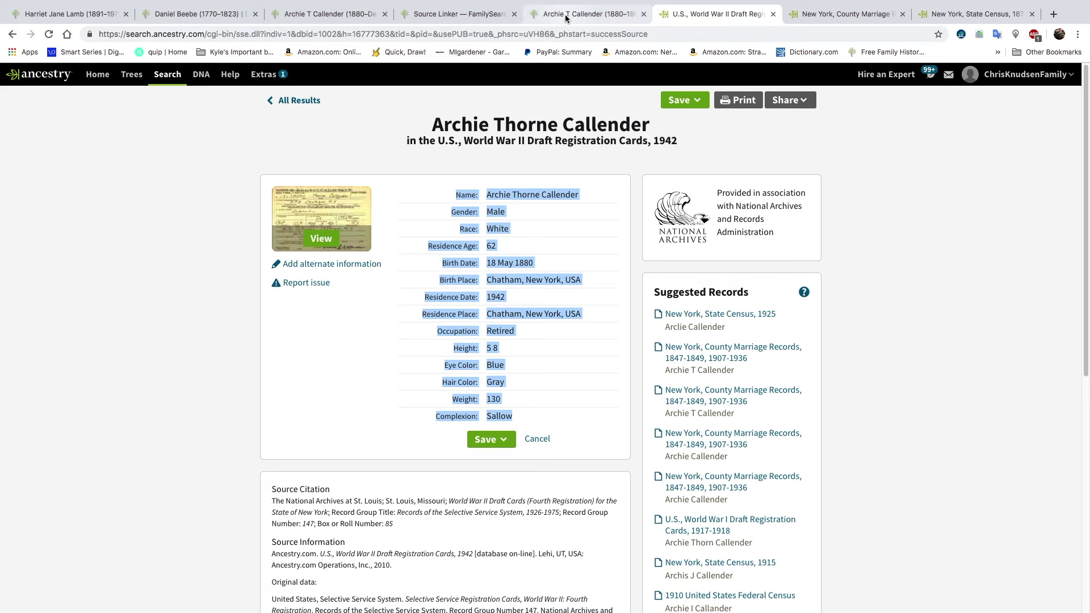
# Step: Copy Archie's FamilySearch person ID
pyautogui.click(588, 14)
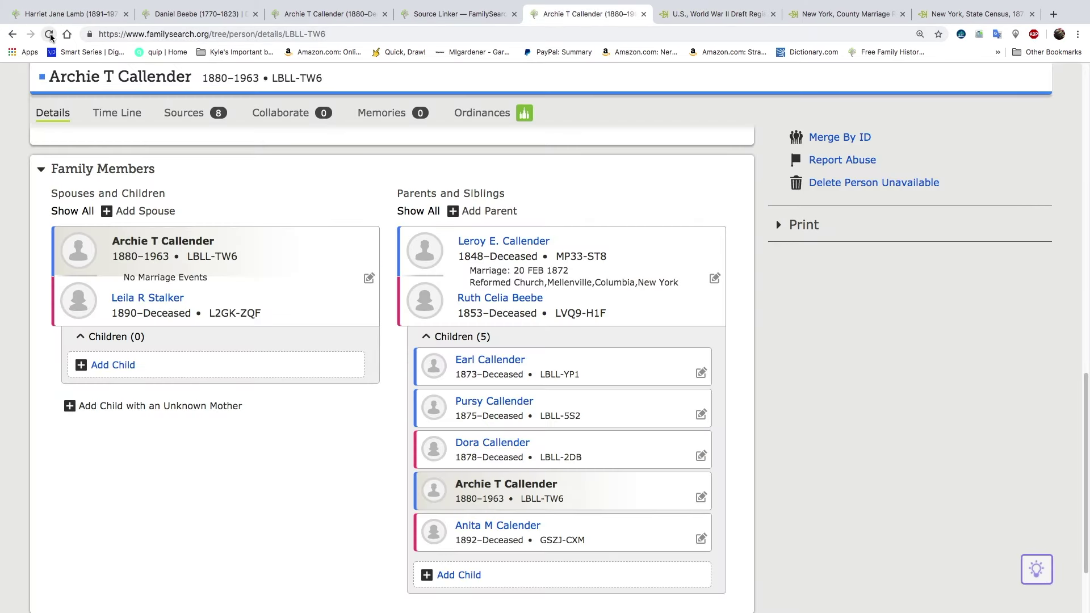
pyautogui.moveTo(35, 5)
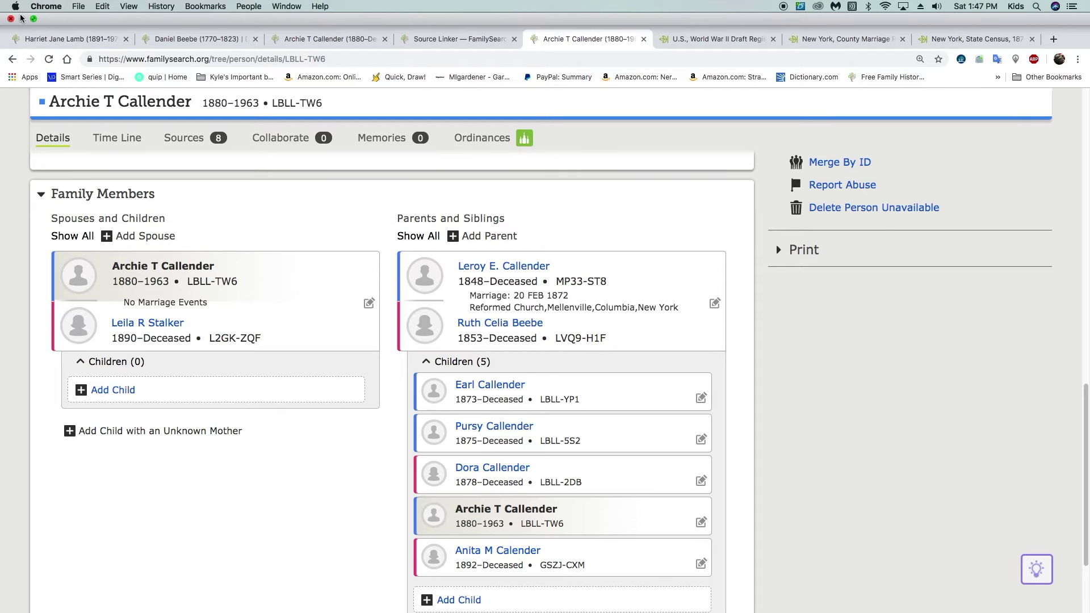
pyautogui.click(33, 19)
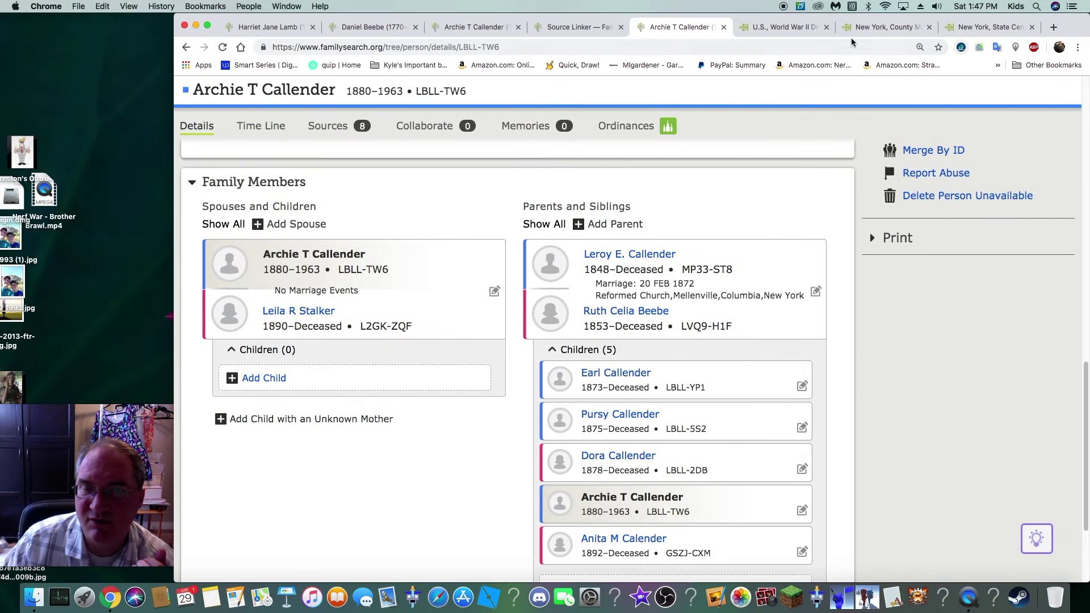
pyautogui.click(758, 28)
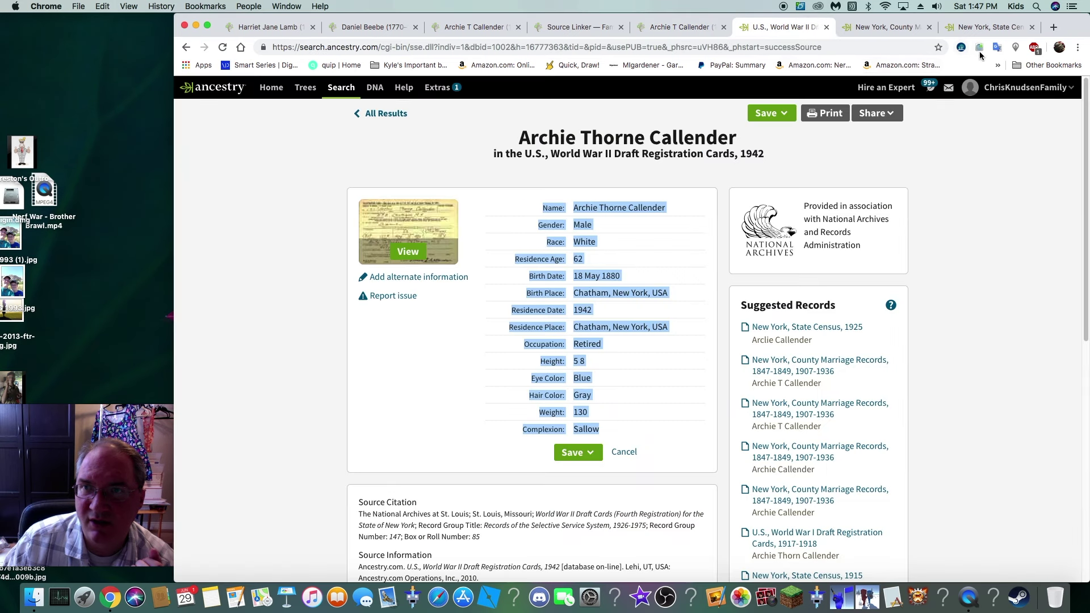
pyautogui.click(678, 28)
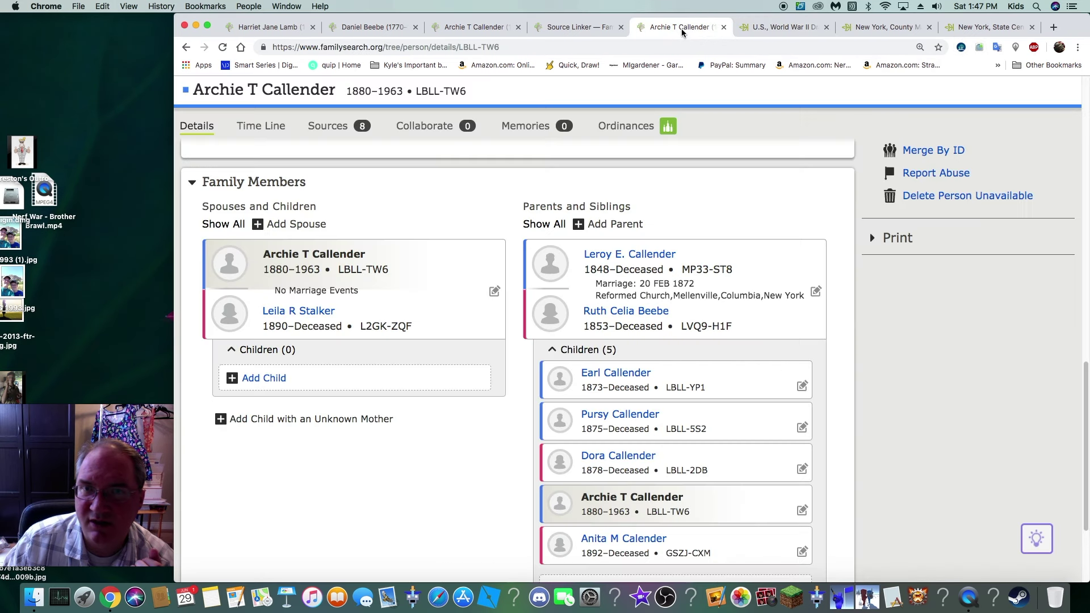
pyautogui.scroll(7, 363, 210)
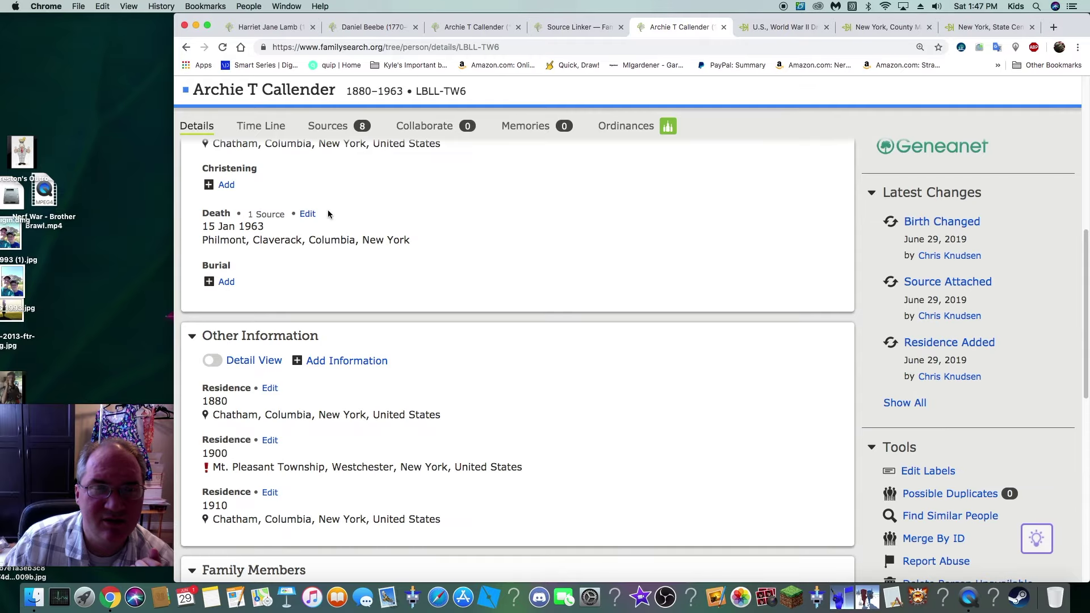
pyautogui.scroll(6, 329, 214)
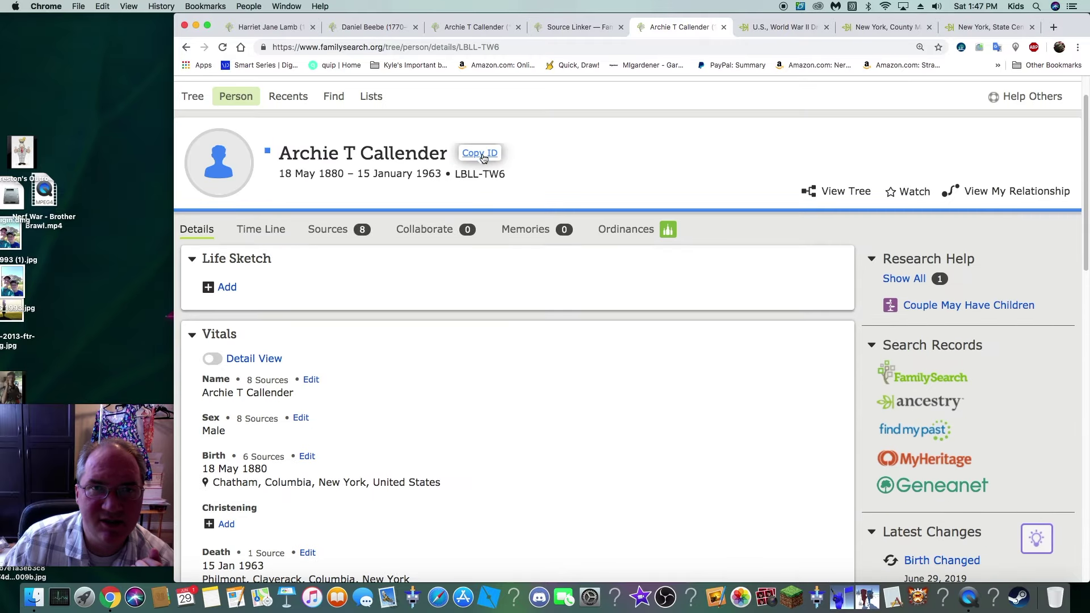
pyautogui.click(481, 154)
pyautogui.click(776, 29)
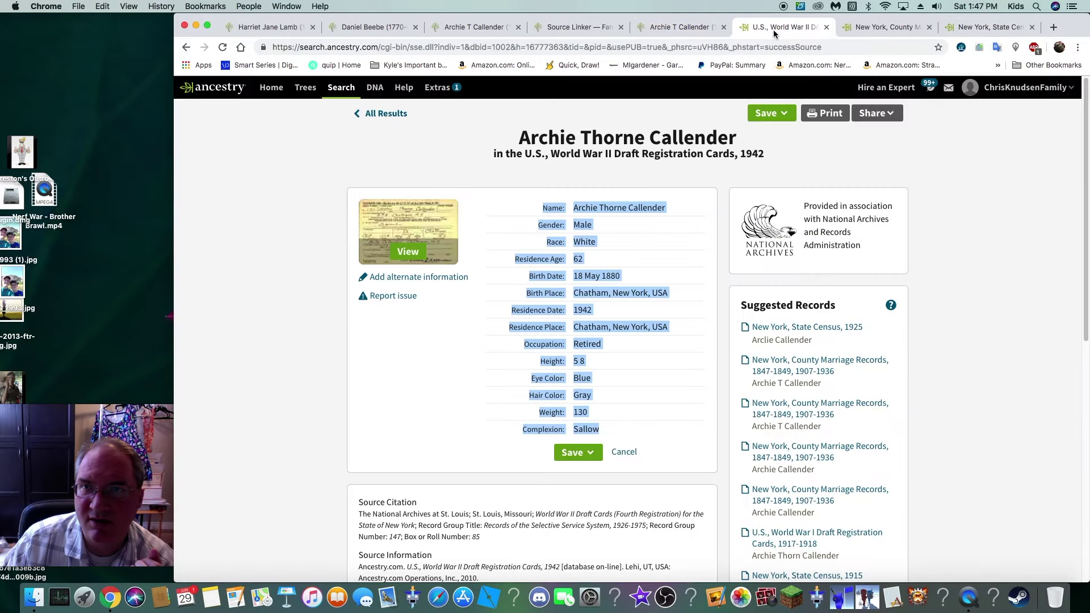
# Step: Attach the 1942 draft record to Archie's pasted person ID via RecordSeek, reason 'correct birth date and place'
pyautogui.click(961, 48)
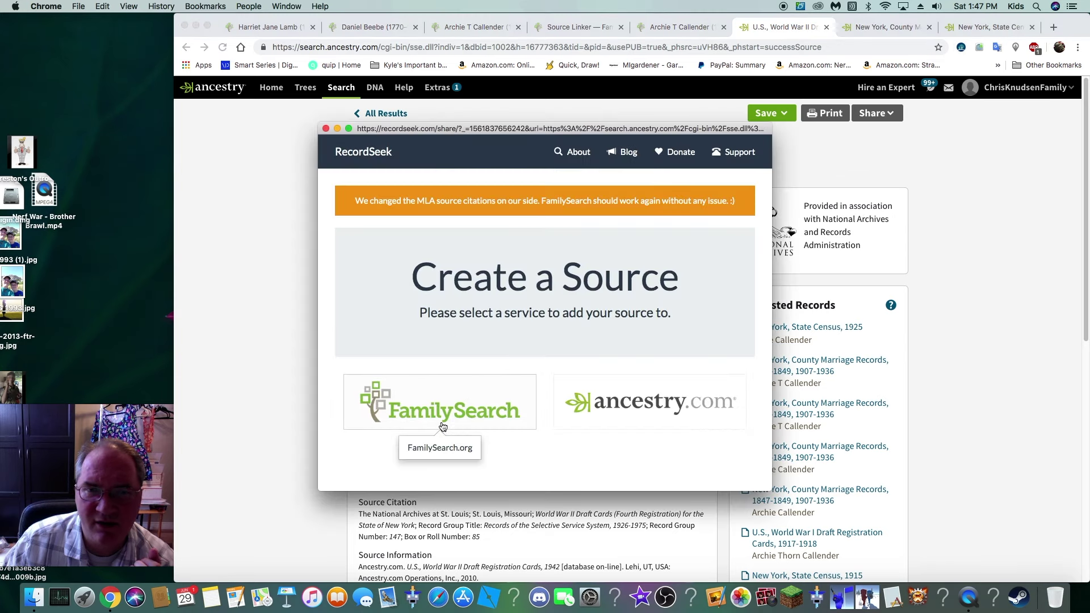
pyautogui.click(442, 426)
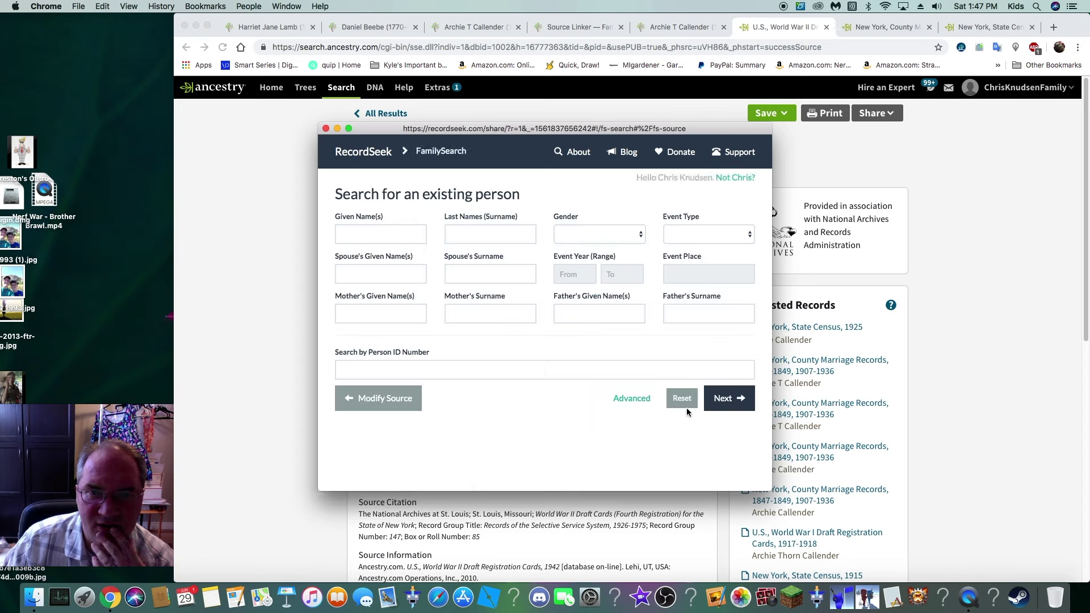
pyautogui.click(559, 370)
pyautogui.rightClick(560, 371)
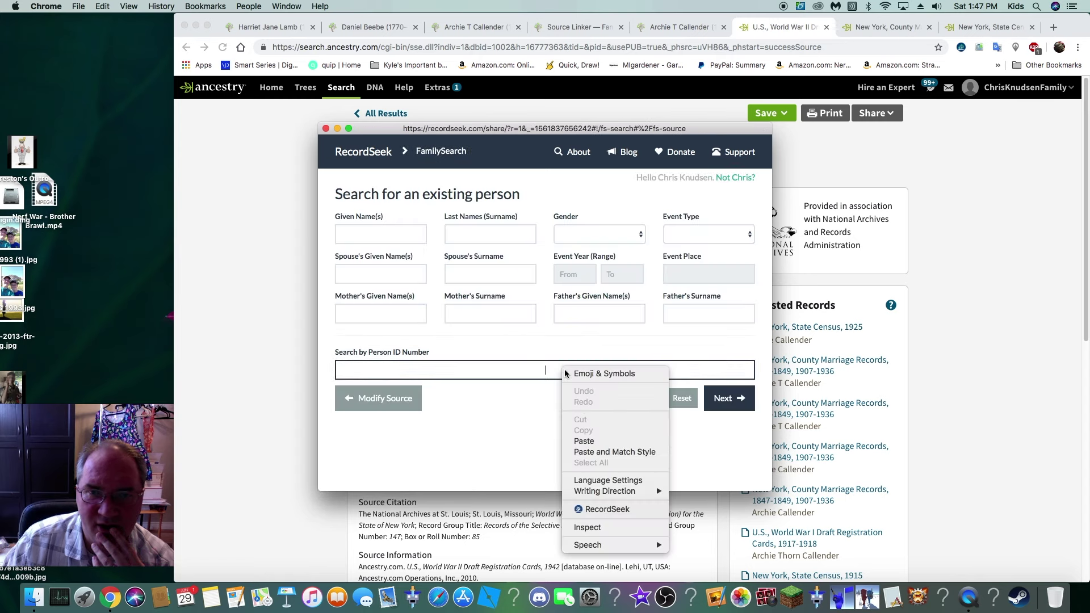
pyautogui.click(595, 446)
pyautogui.click(734, 399)
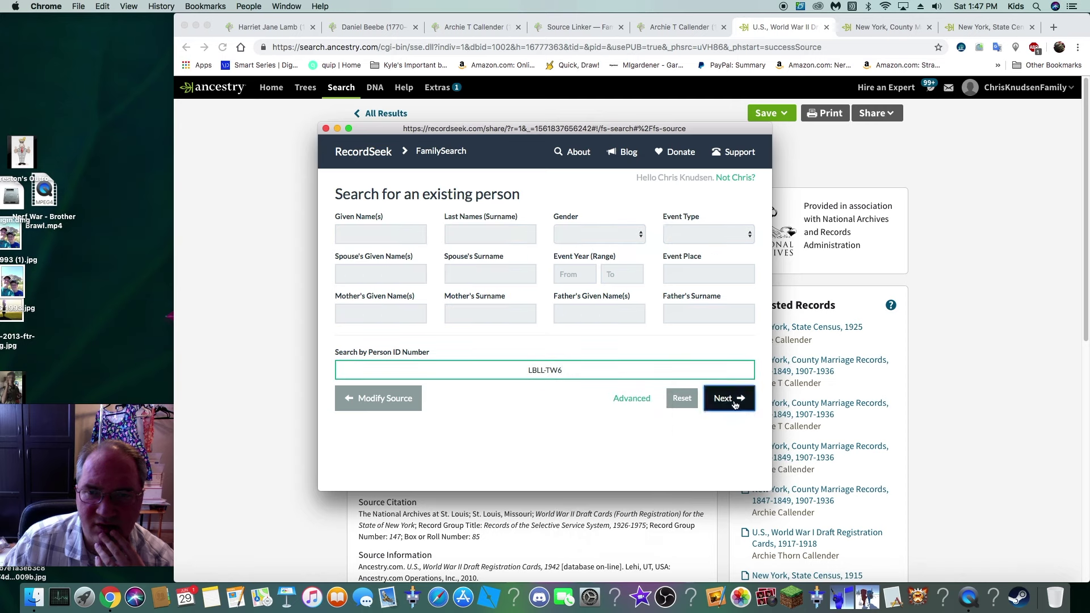
pyautogui.click(499, 285)
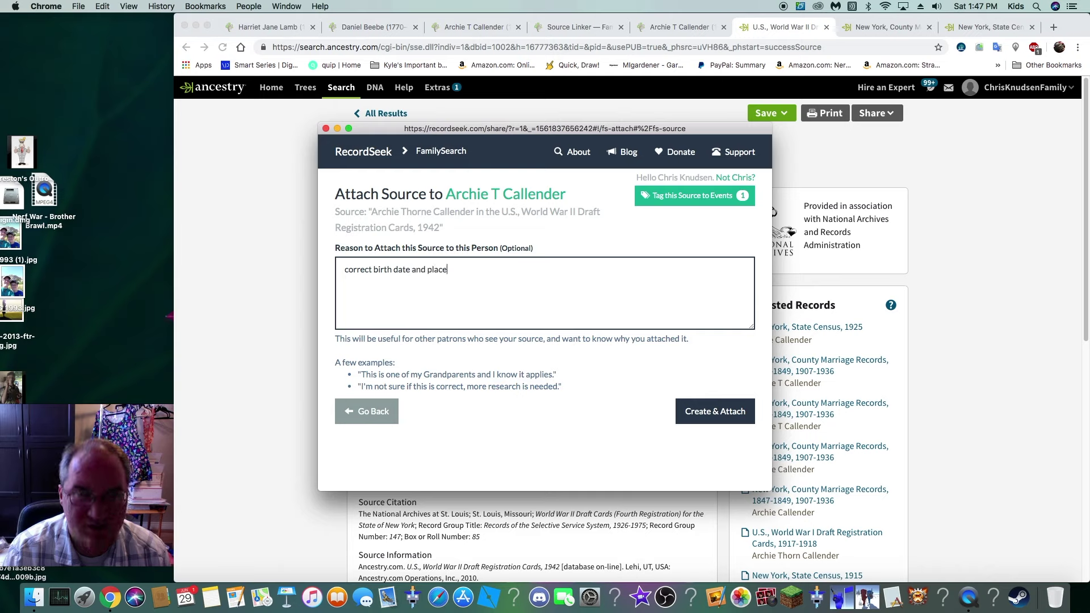
pyautogui.click(720, 412)
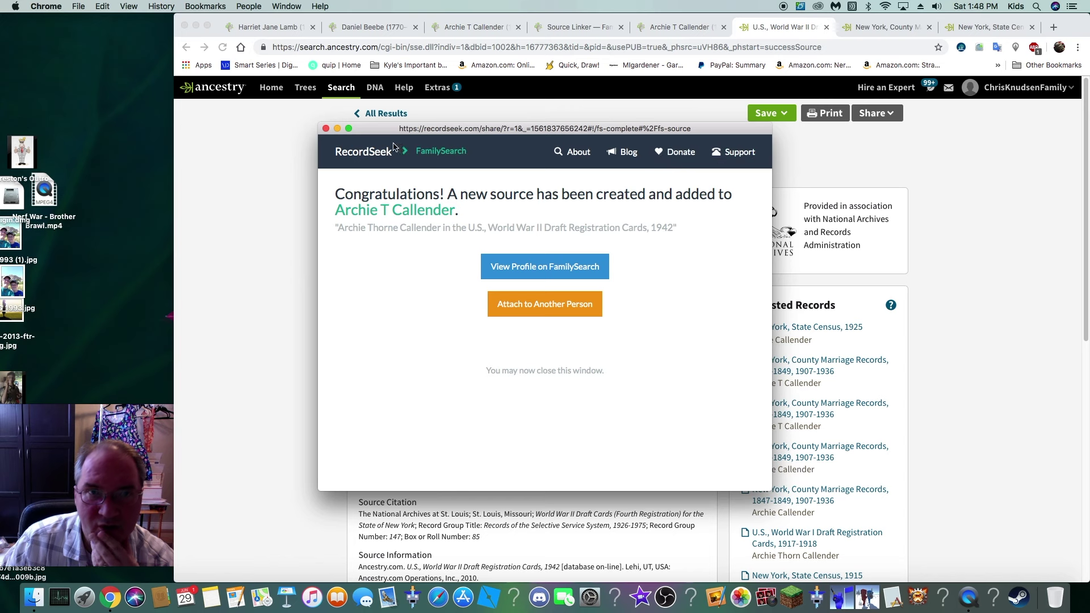
pyautogui.click(326, 129)
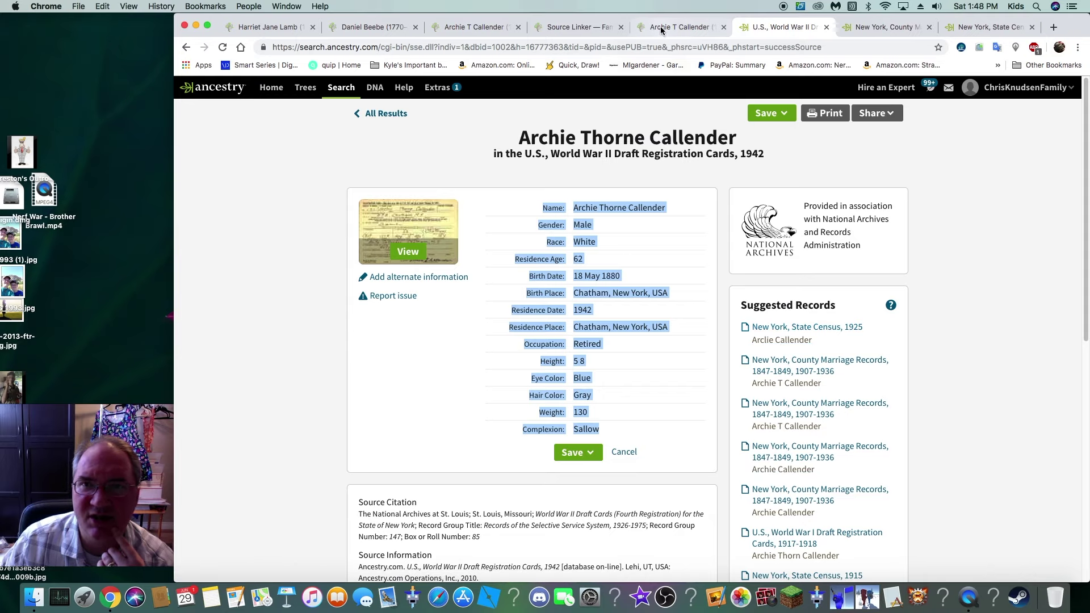
pyautogui.click(679, 27)
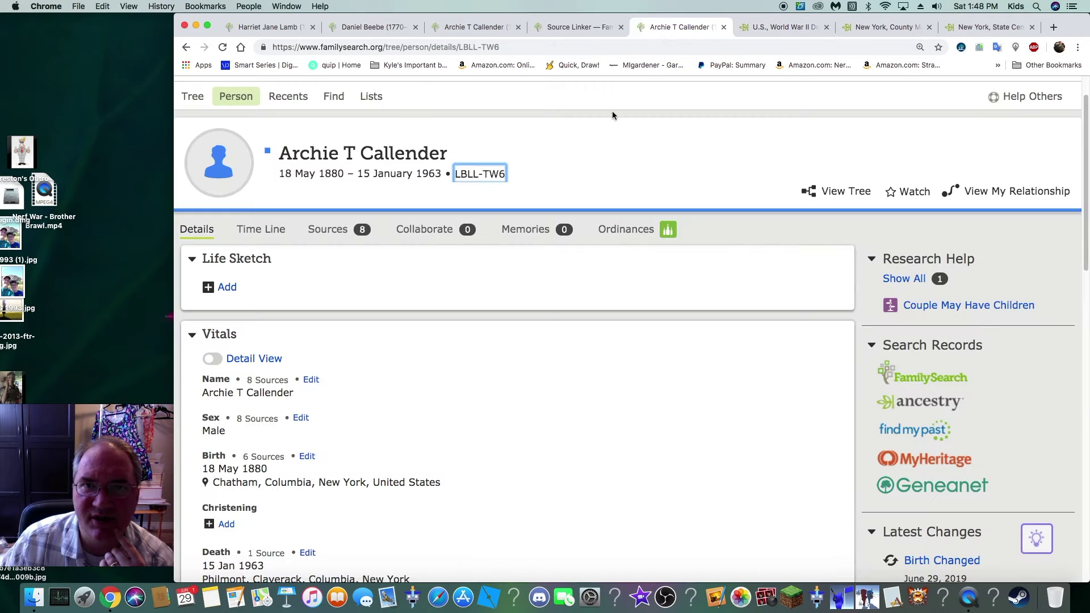
pyautogui.click(313, 380)
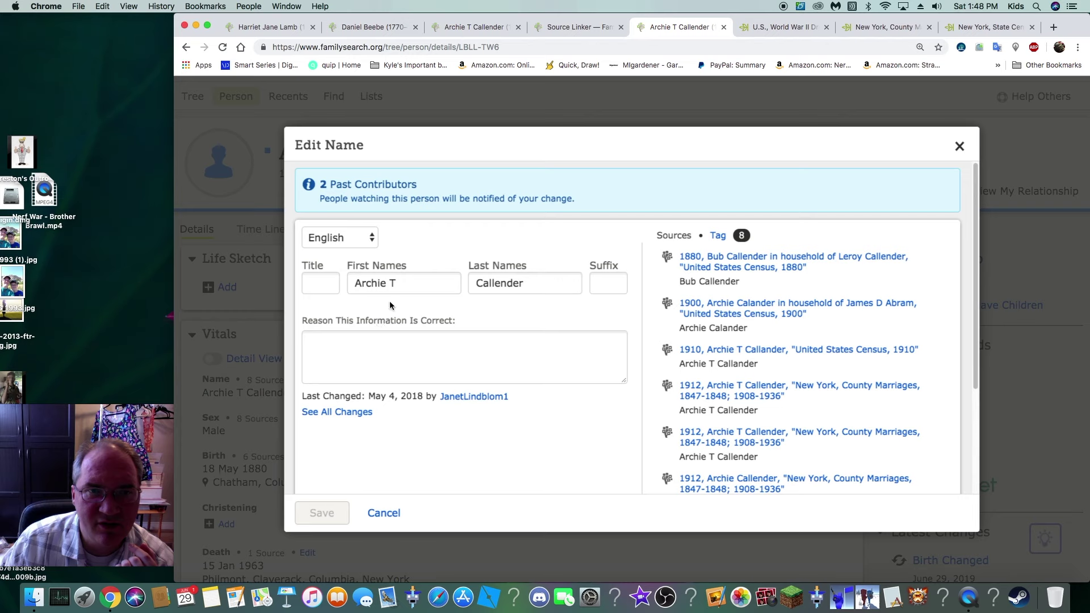
pyautogui.click(420, 283)
pyautogui.write('horne')
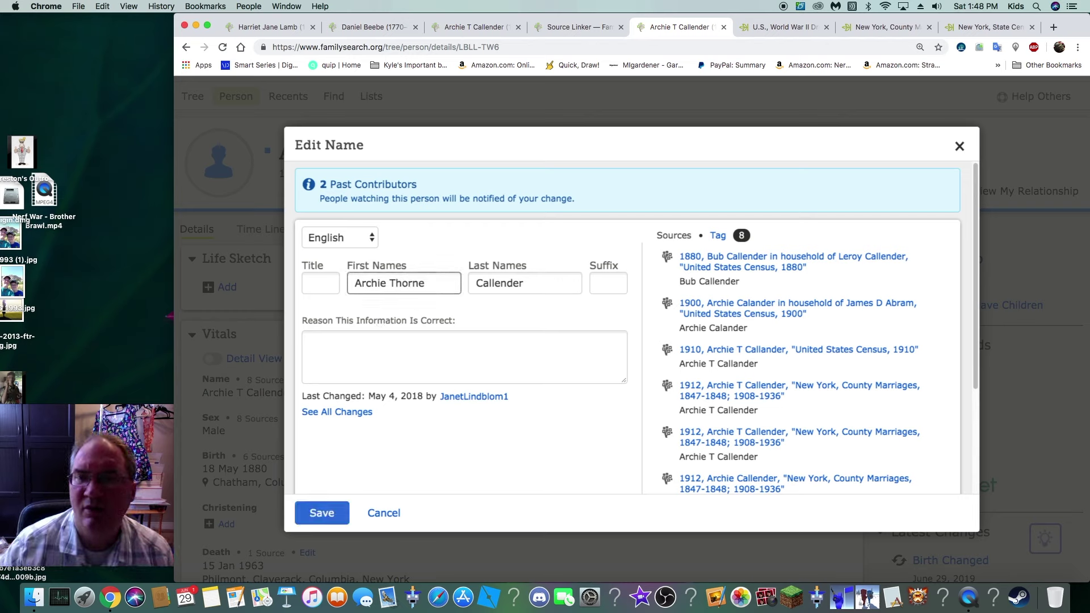
pyautogui.click(322, 513)
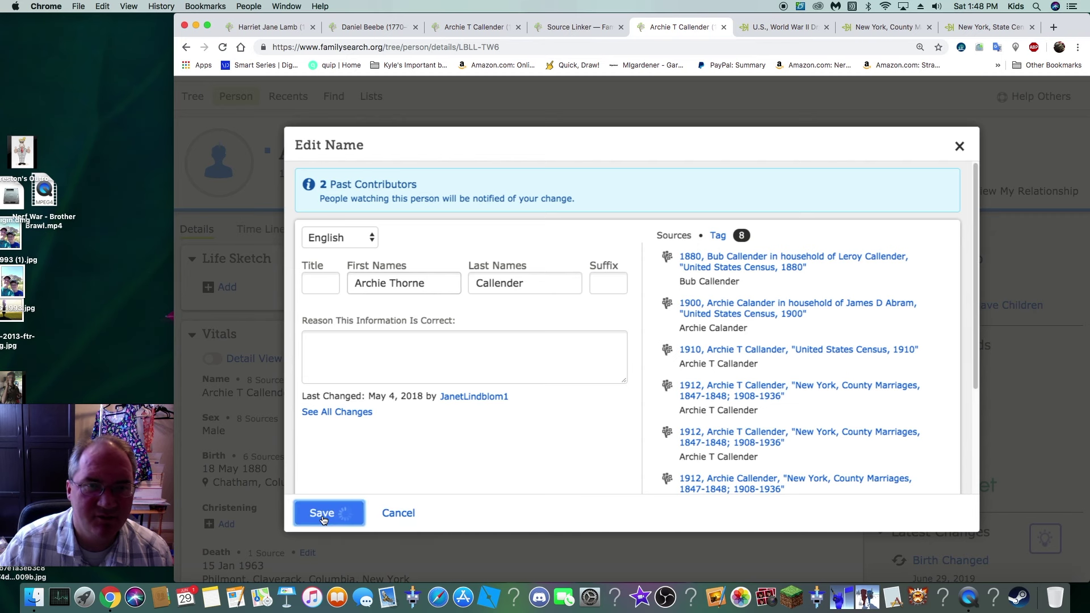
pyautogui.click(766, 27)
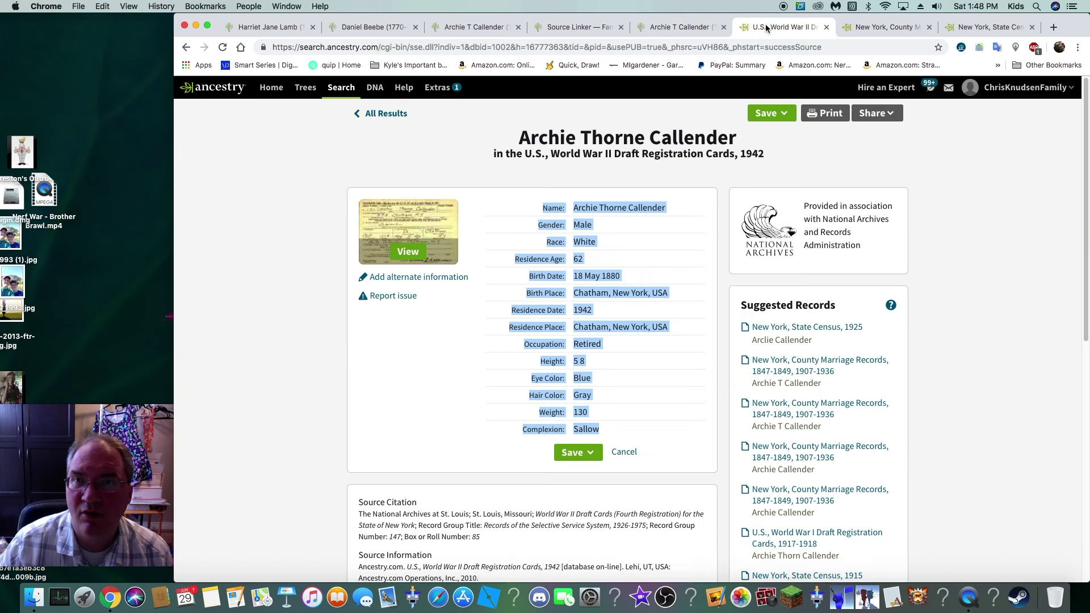
pyautogui.click(799, 536)
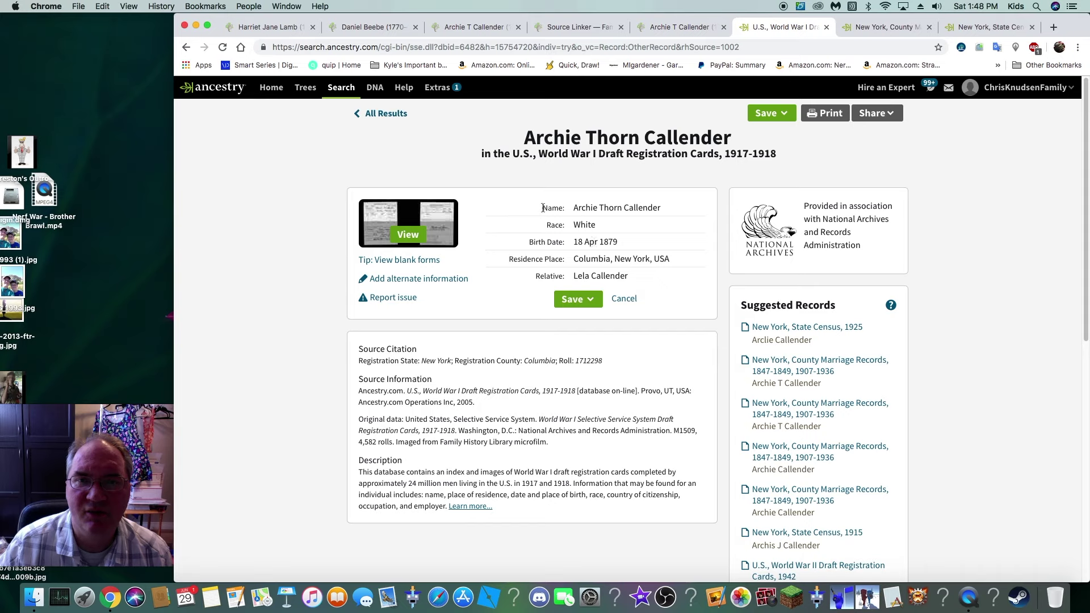
pyautogui.moveTo(543, 208); pyautogui.dragTo(644, 278)
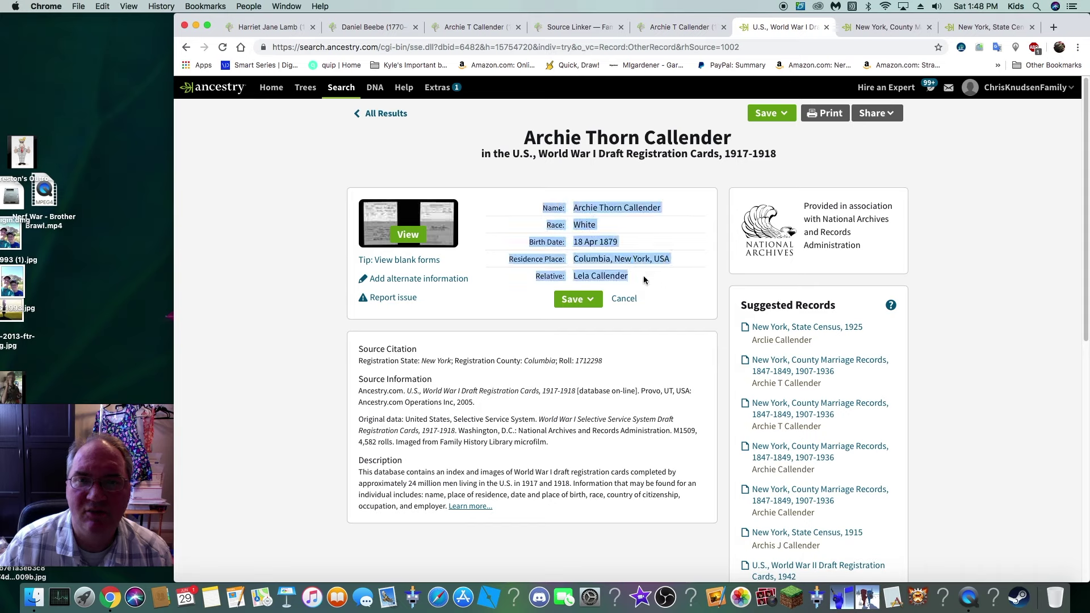
pyautogui.click(977, 47)
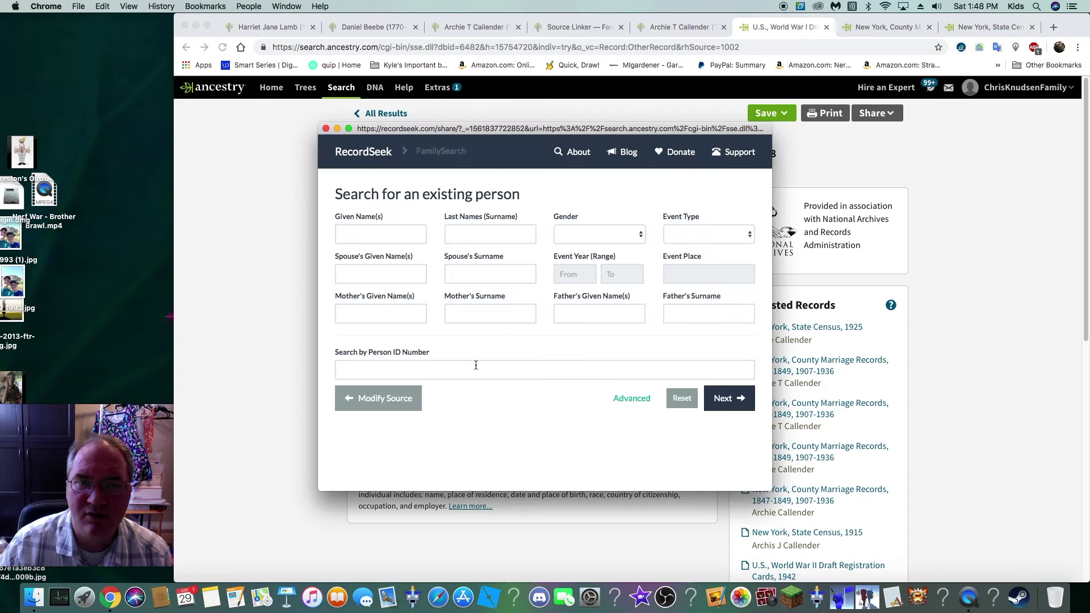
pyautogui.click(540, 369)
pyautogui.rightClick(542, 370)
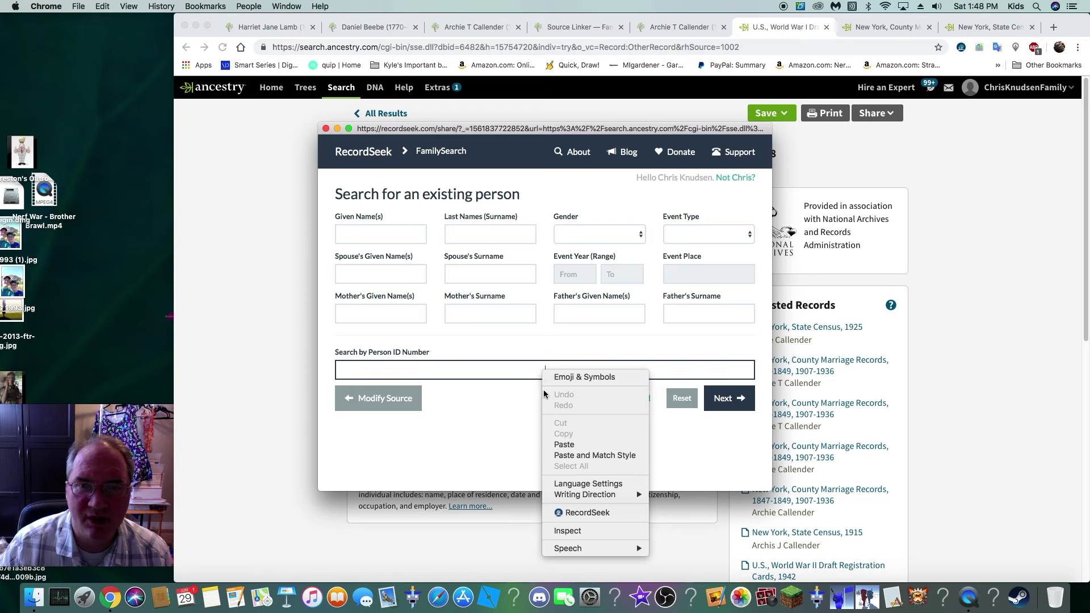
pyautogui.click(555, 443)
pyautogui.click(730, 399)
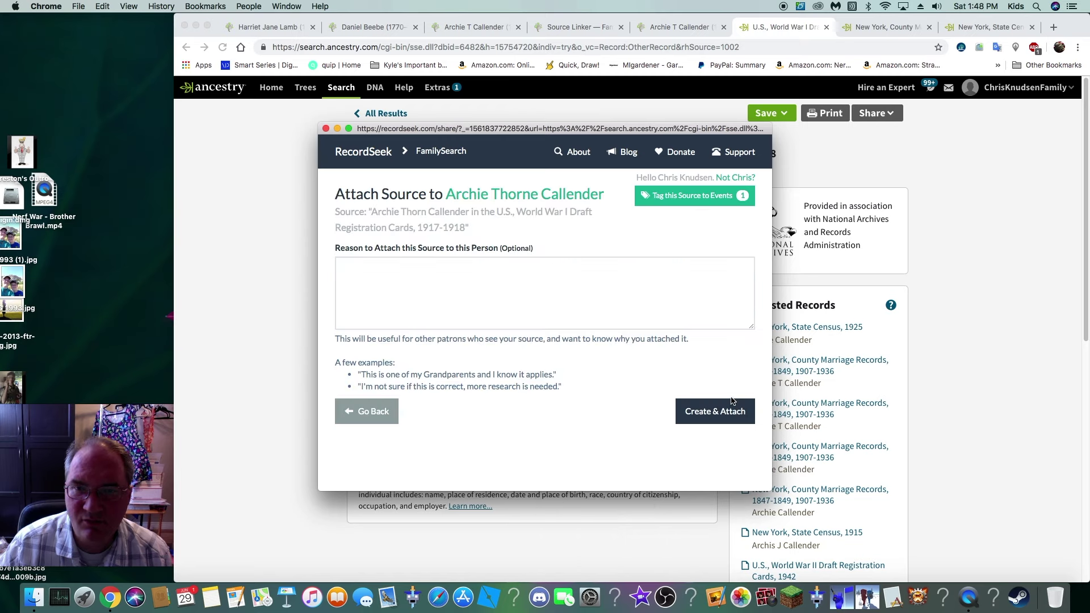
pyautogui.click(585, 297)
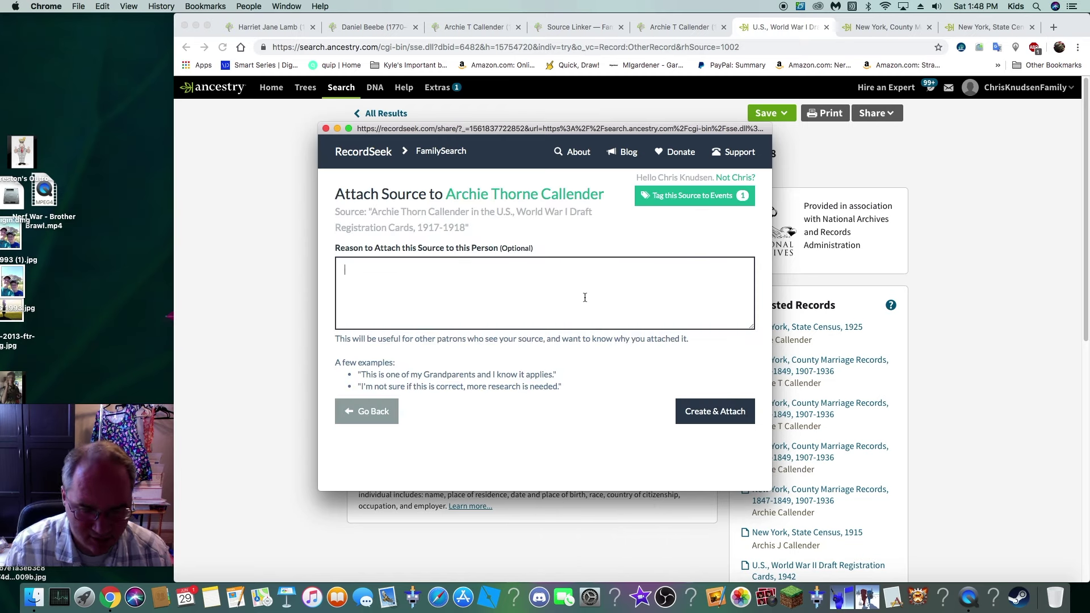
pyautogui.write('same birth')
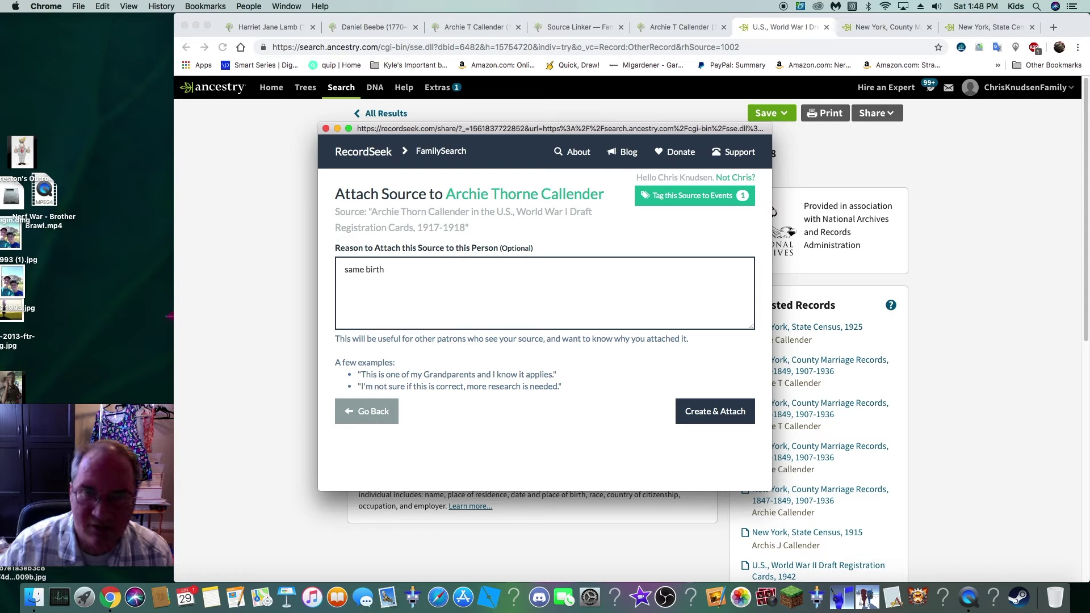
pyautogui.click(690, 413)
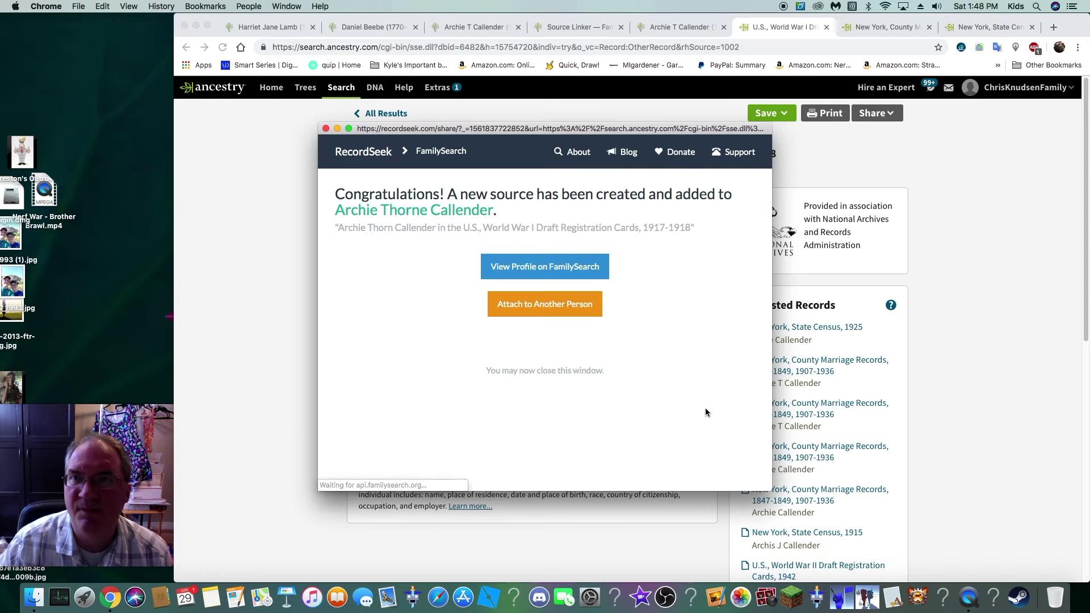
pyautogui.click(326, 129)
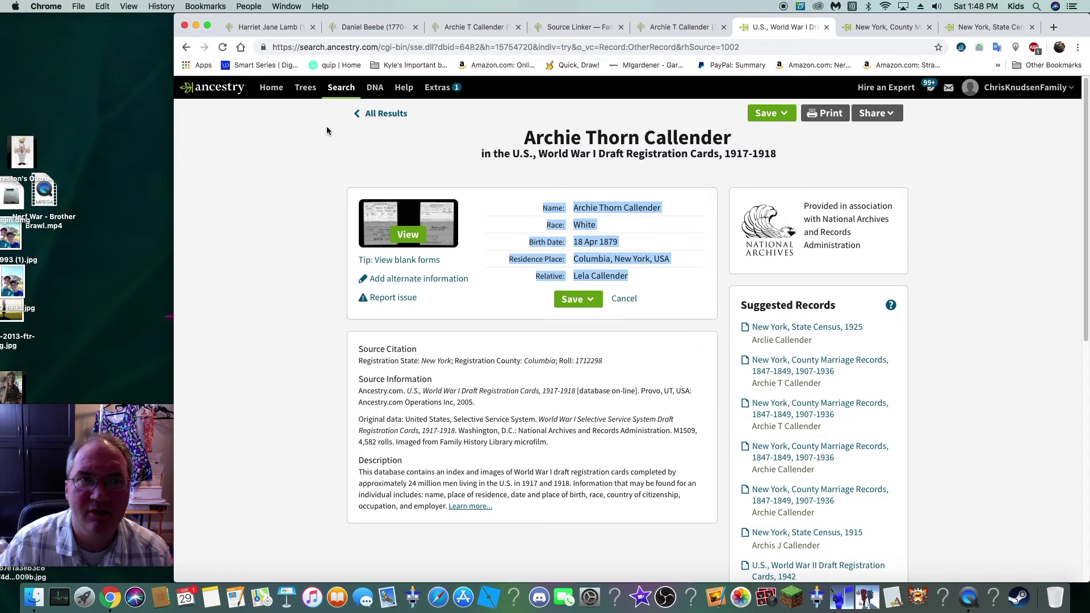
# Step: Make the browser full screen and check Archie's FamilySearch page, then return to the draft record
pyautogui.click(208, 25)
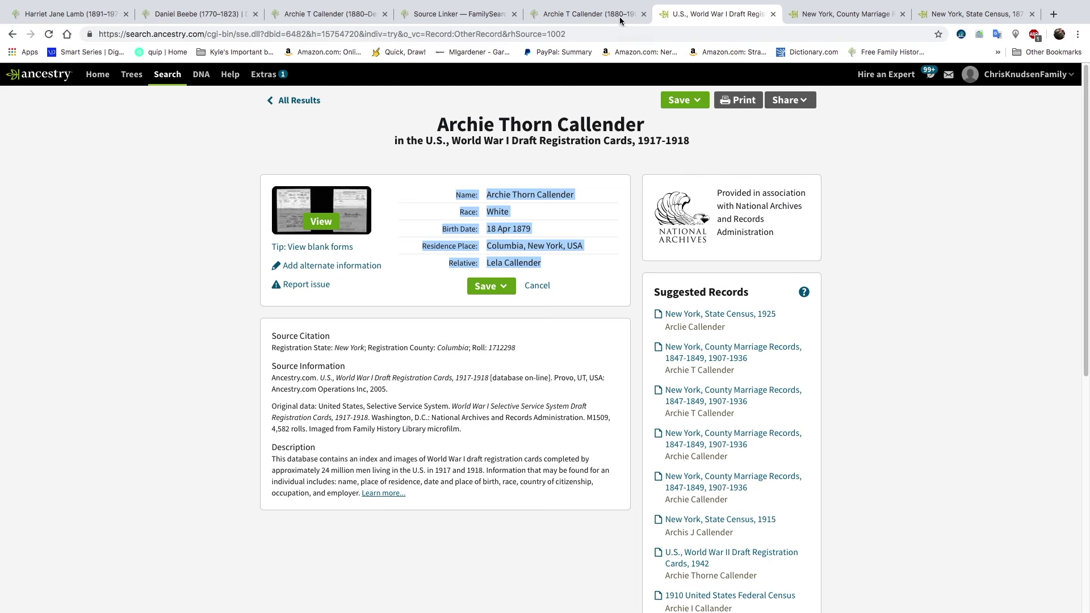
pyautogui.click(601, 14)
pyautogui.scroll(-3, 400, 369)
pyautogui.scroll(-8, 391, 402)
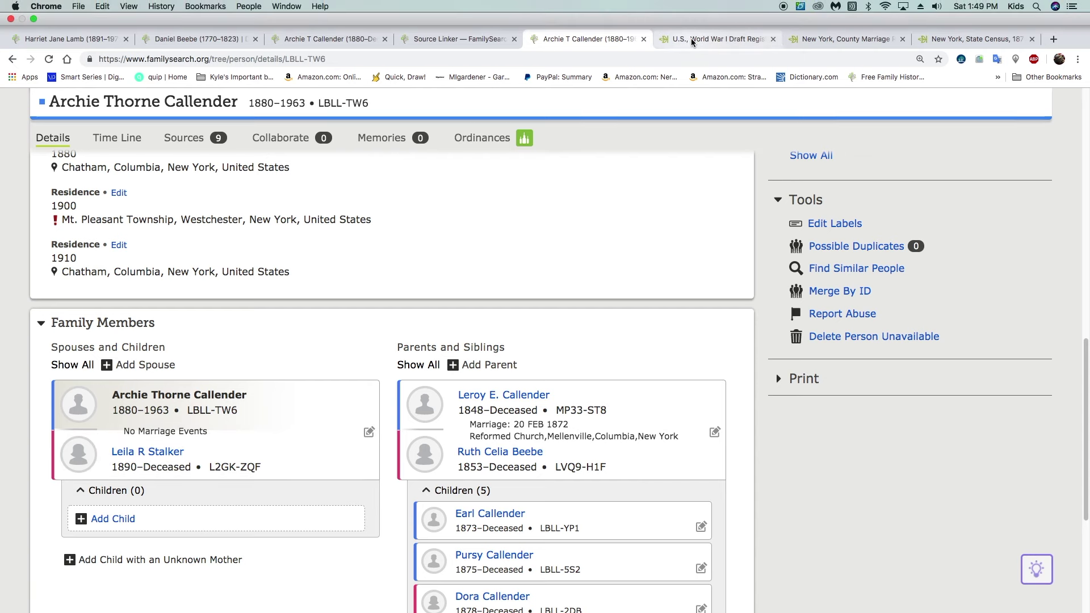
pyautogui.click(691, 14)
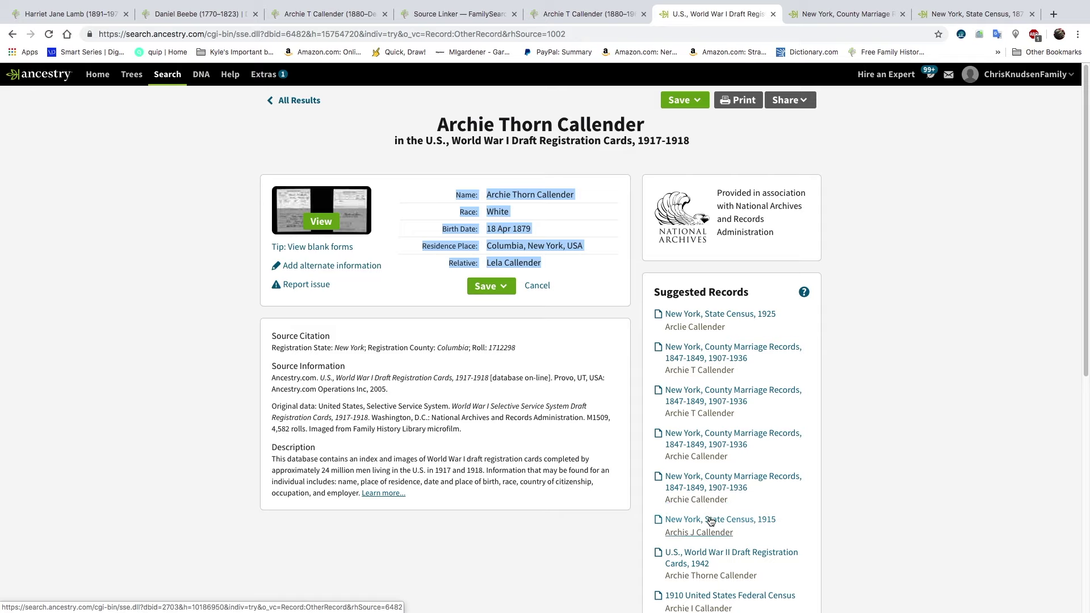
# Step: Review the suggested 1910 and 1930 census records, then switch to Archie T Callender's FamilySearch sources
pyautogui.scroll(-3, 711, 521)
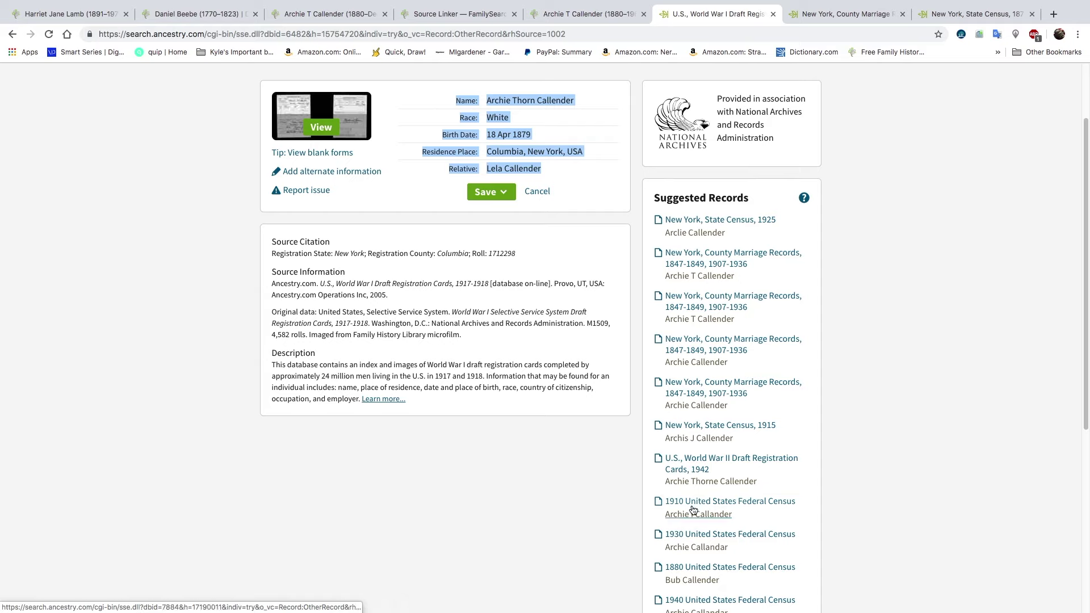
pyautogui.click(696, 505)
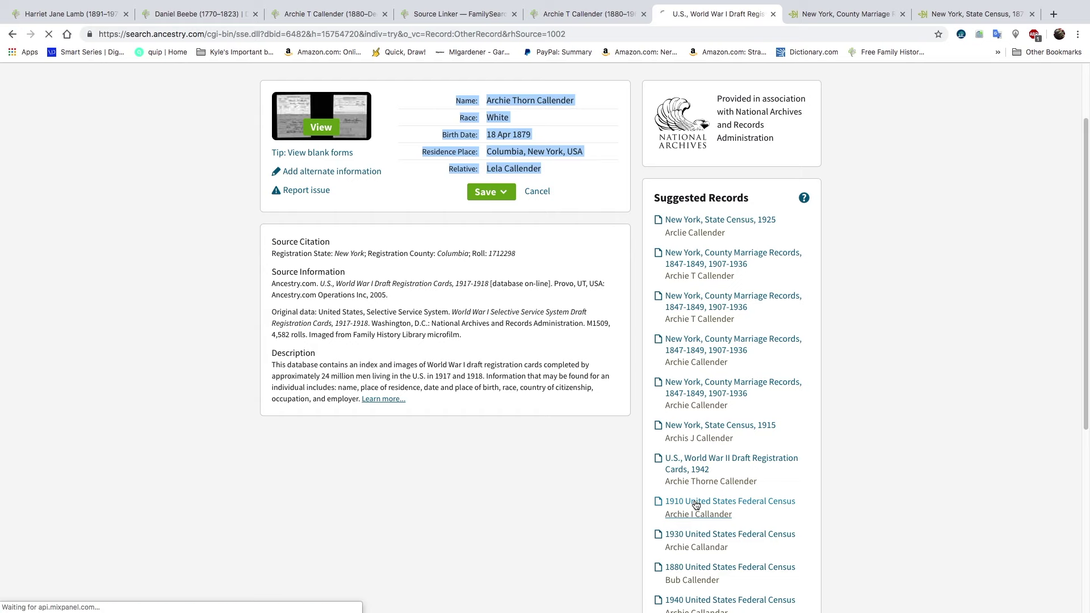
pyautogui.scroll(-4, 591, 476)
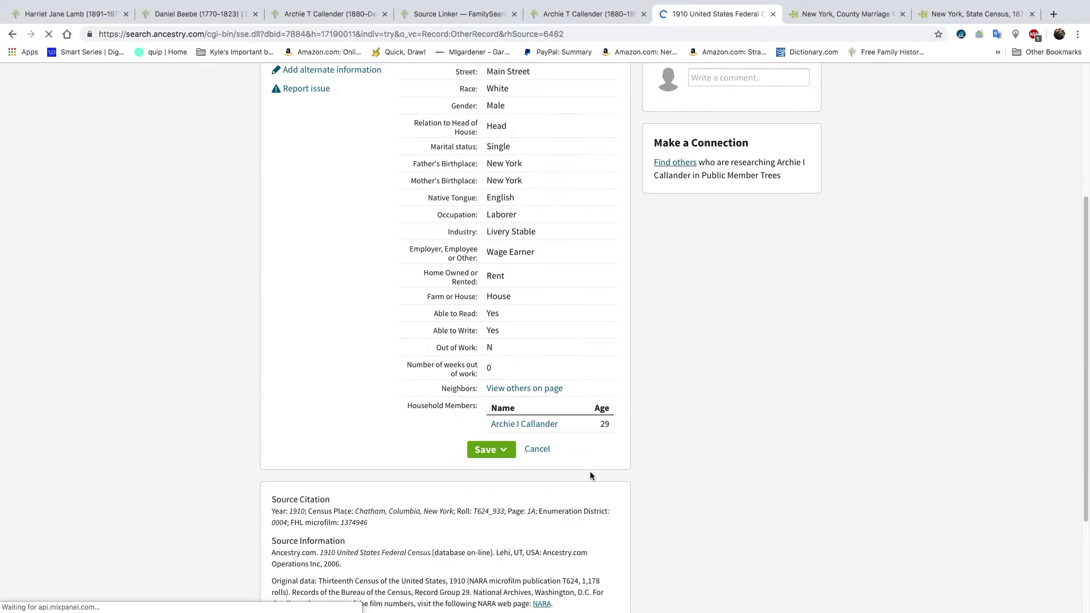
pyautogui.scroll(4, 591, 454)
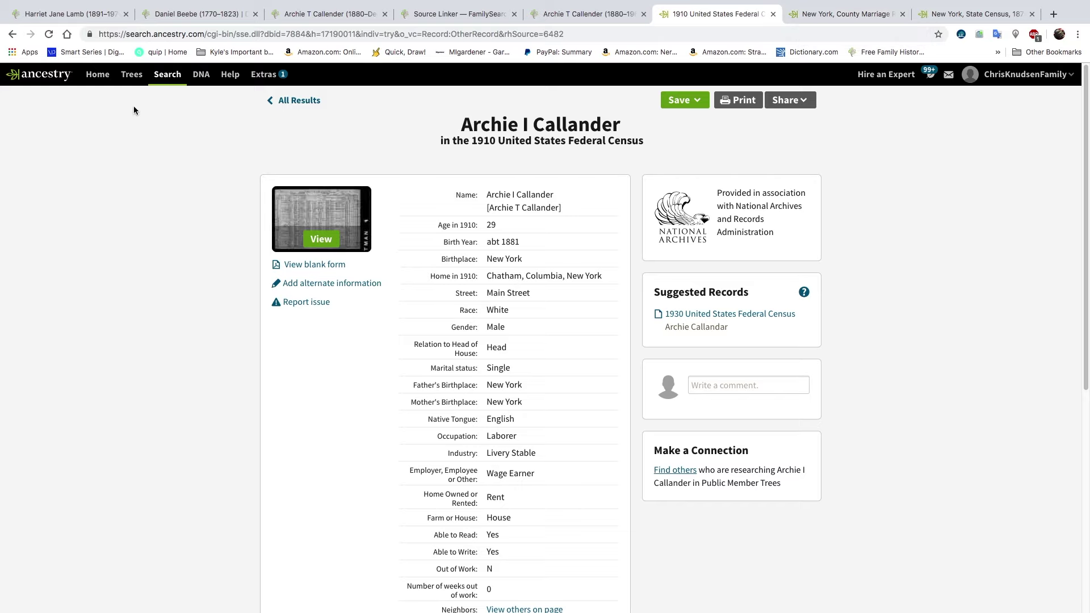
pyautogui.click(710, 315)
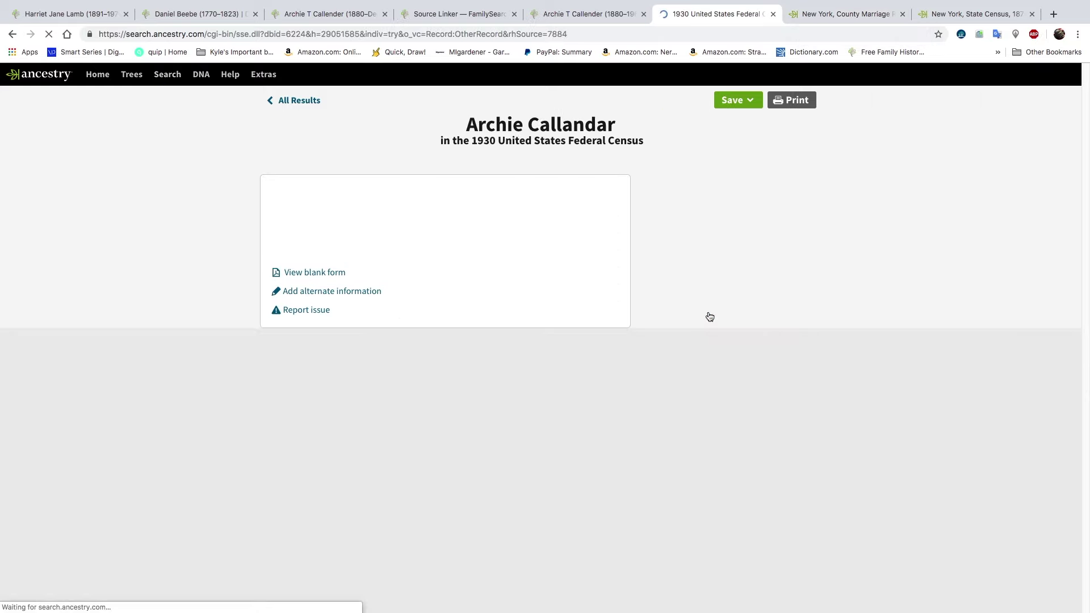
pyautogui.scroll(-2, 534, 353)
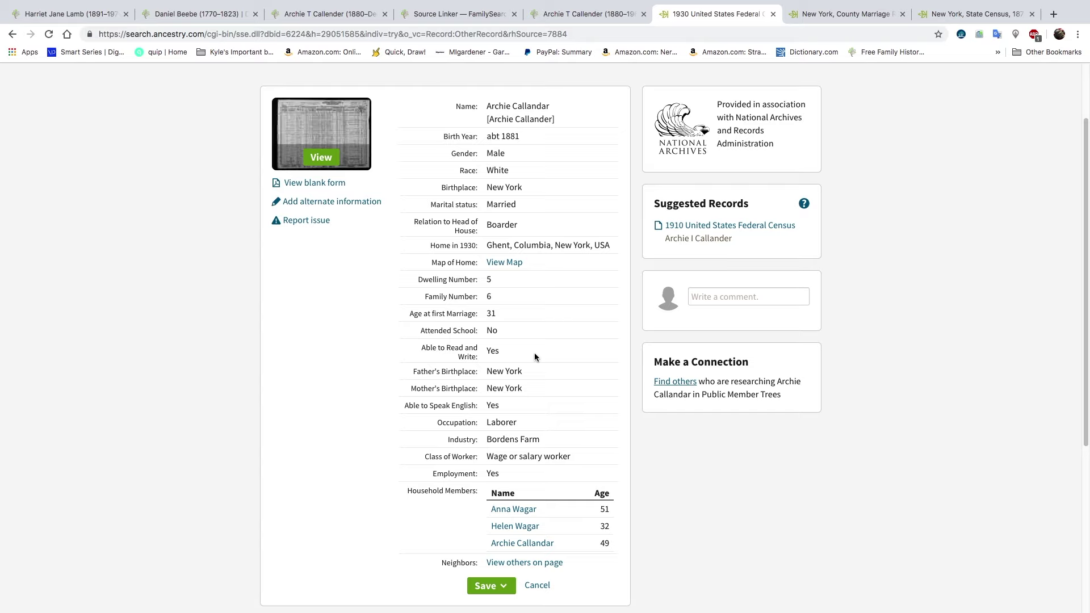
pyautogui.click(337, 18)
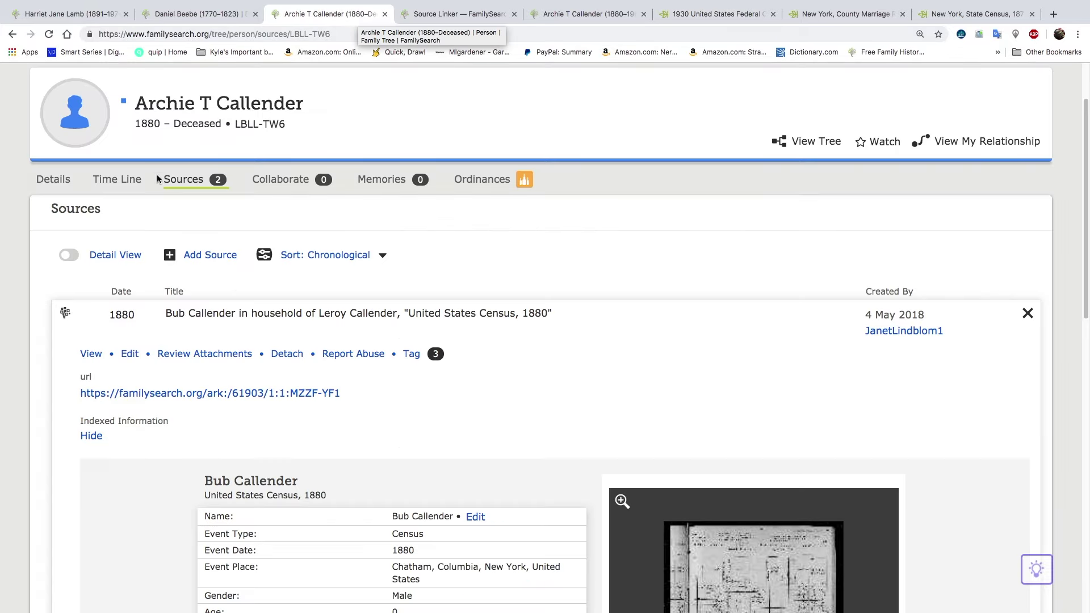
pyautogui.click(59, 184)
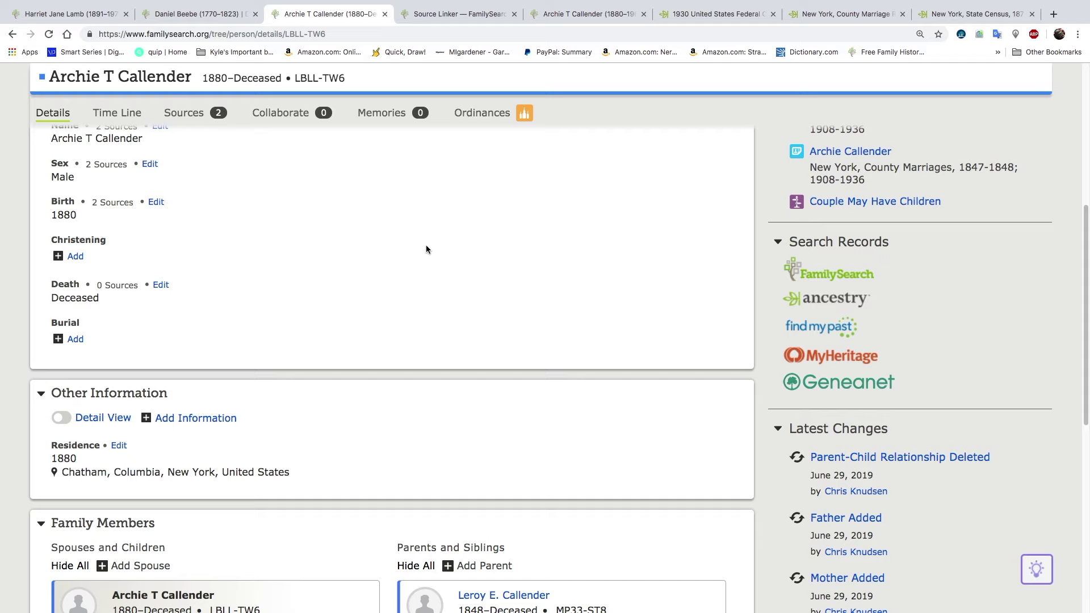
pyautogui.scroll(-3, 426, 249)
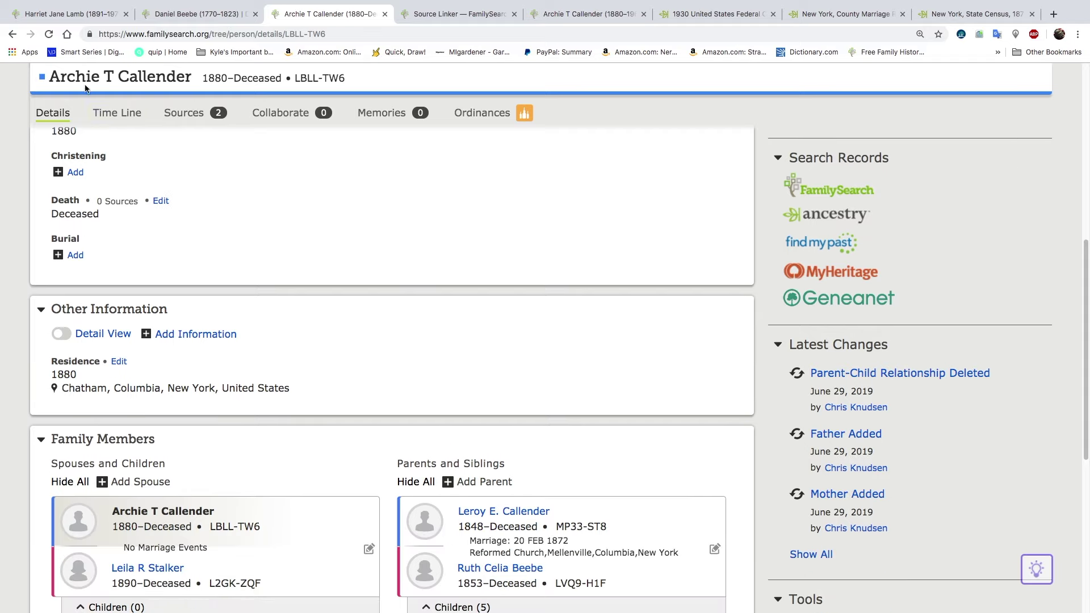
pyautogui.click(49, 36)
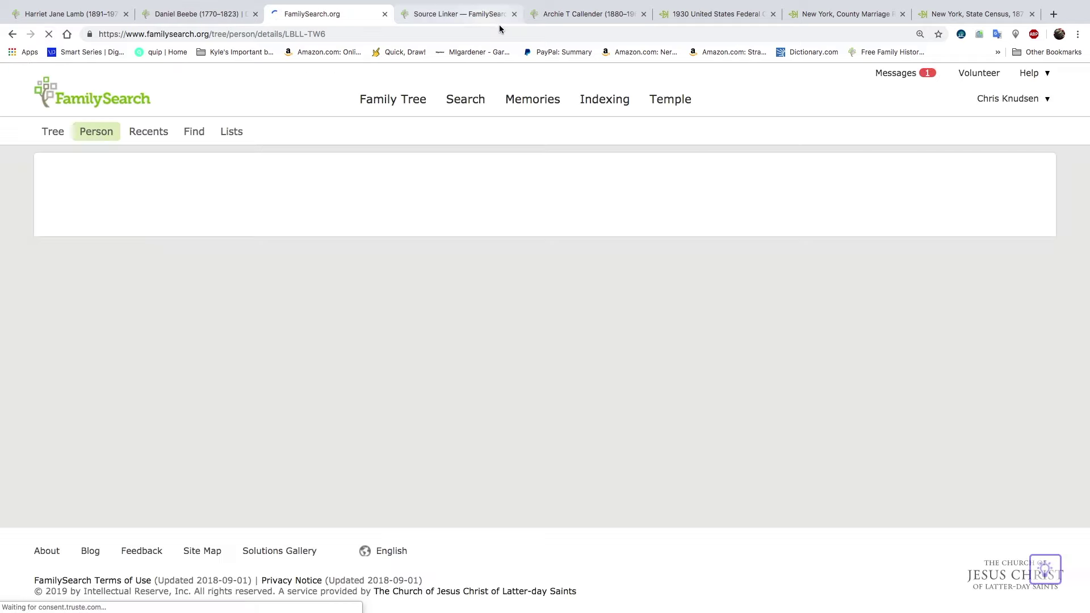
pyautogui.click(515, 18)
pyautogui.click(515, 18)
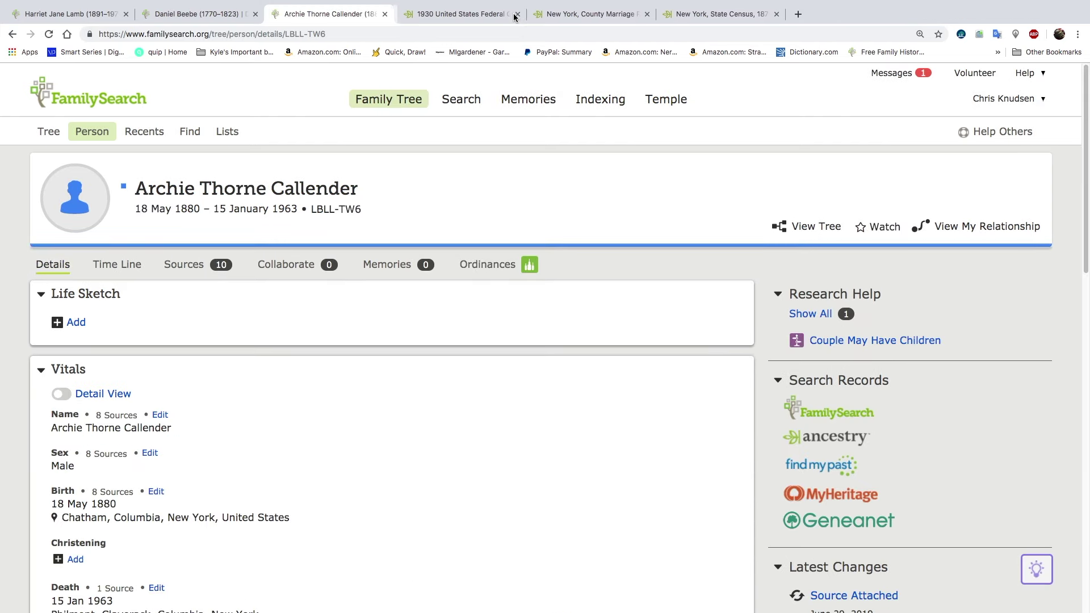
pyautogui.scroll(-8, 475, 404)
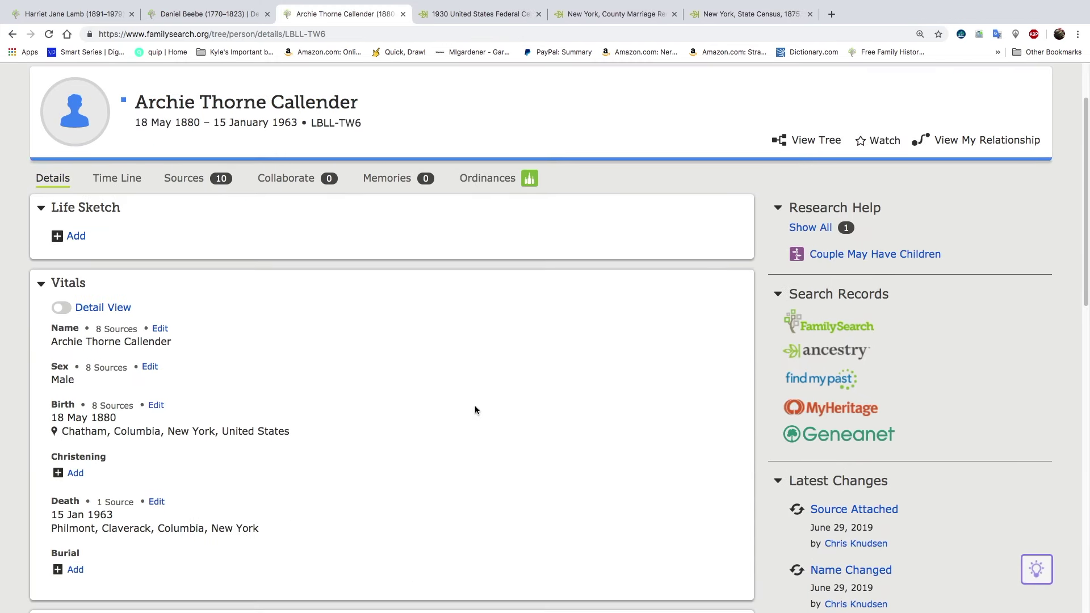
pyautogui.scroll(-5, 475, 404)
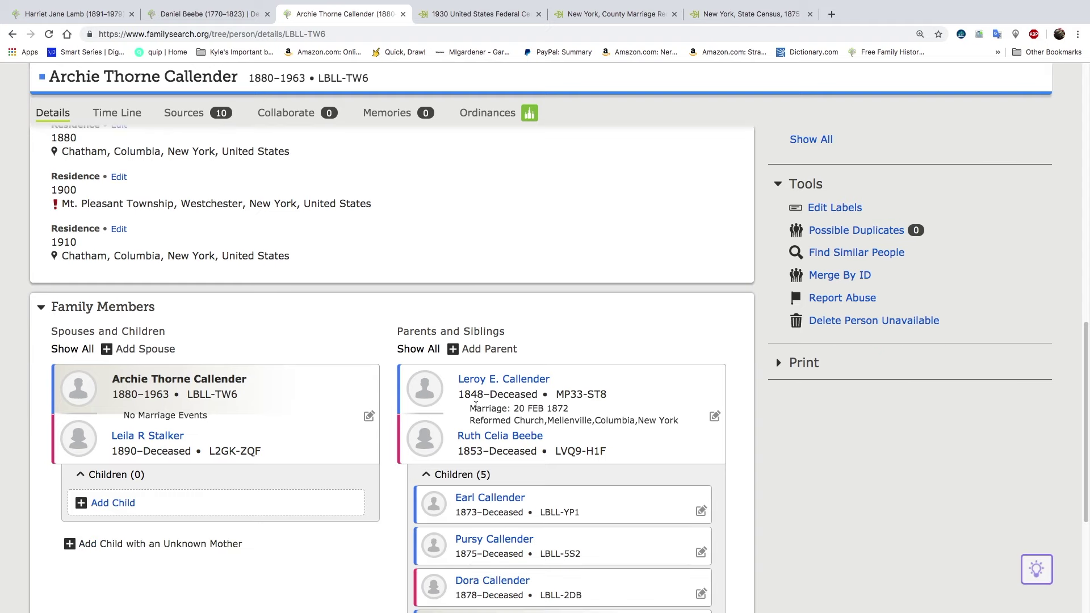
pyautogui.scroll(-1, 477, 410)
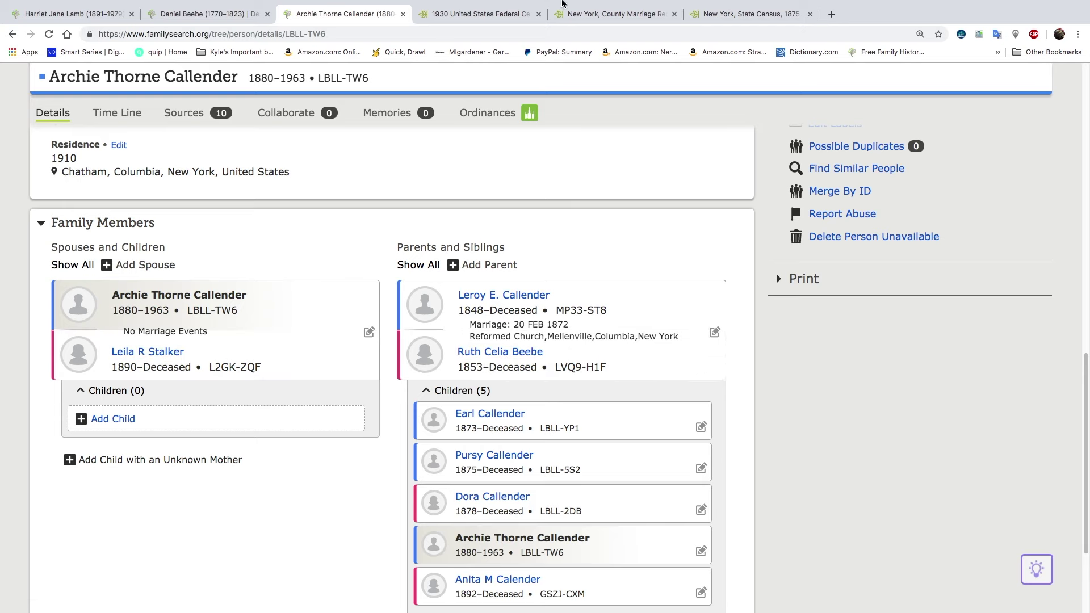
pyautogui.click(489, 14)
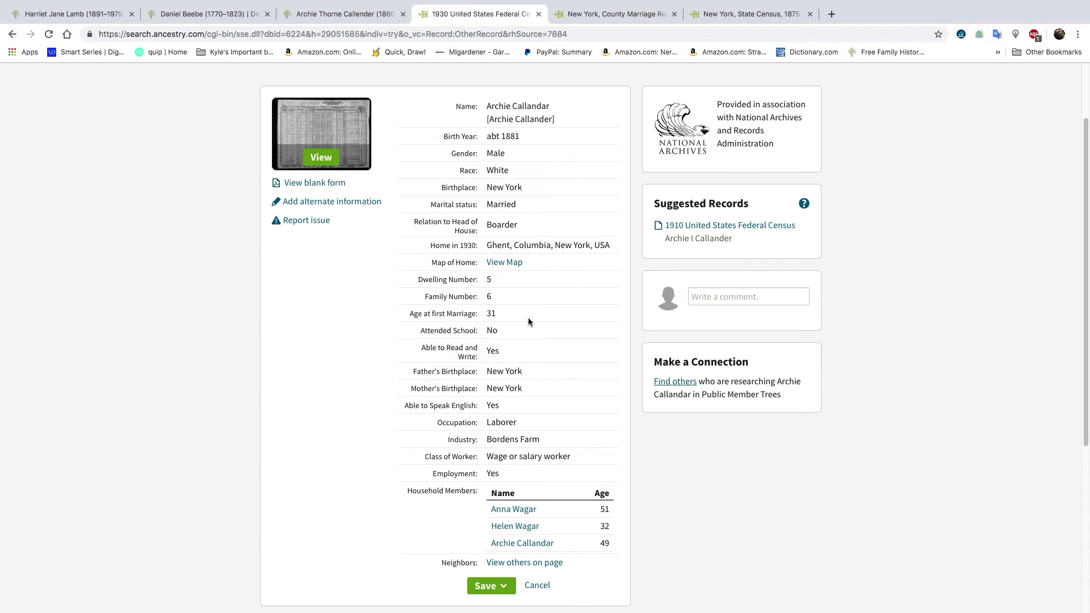
# Step: Scroll through Archie Callandar's 1930 census record, which lists him as a boarder in Ghent
pyautogui.scroll(2, 529, 322)
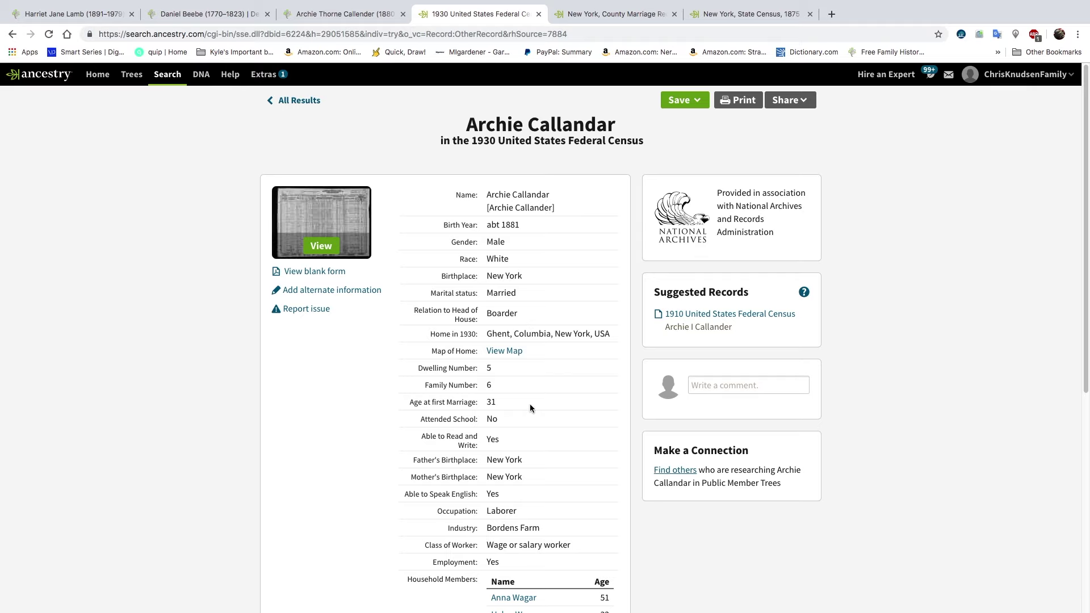
pyautogui.scroll(-3, 529, 407)
pyautogui.scroll(3, 530, 404)
# Step: Review Archie's ten attached sources, return to Details, and start a historical records search for him
pyautogui.click(341, 13)
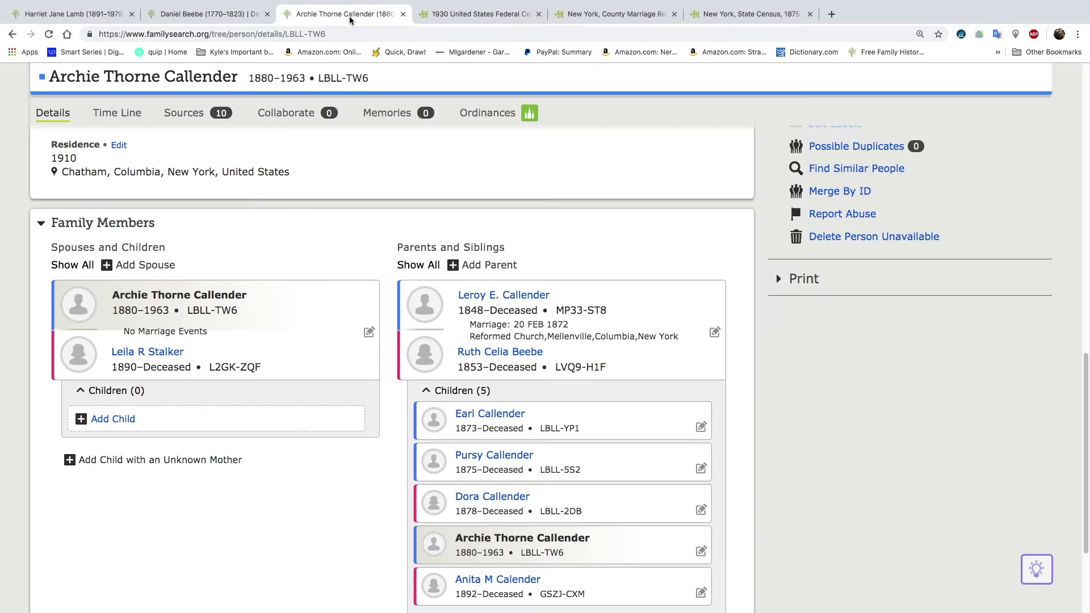
pyautogui.click(186, 116)
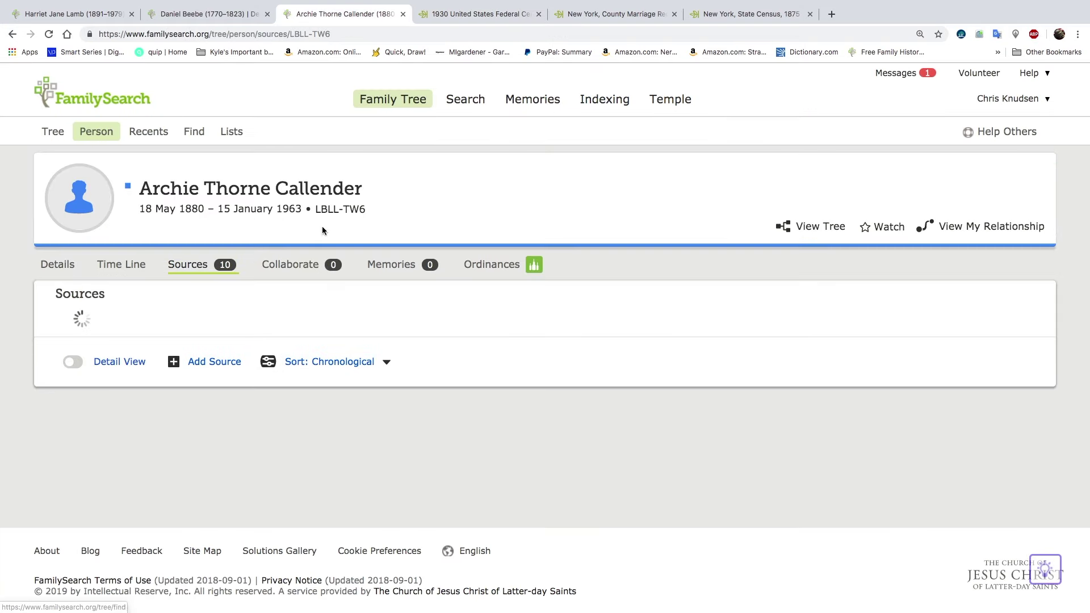
pyautogui.scroll(-5, 390, 418)
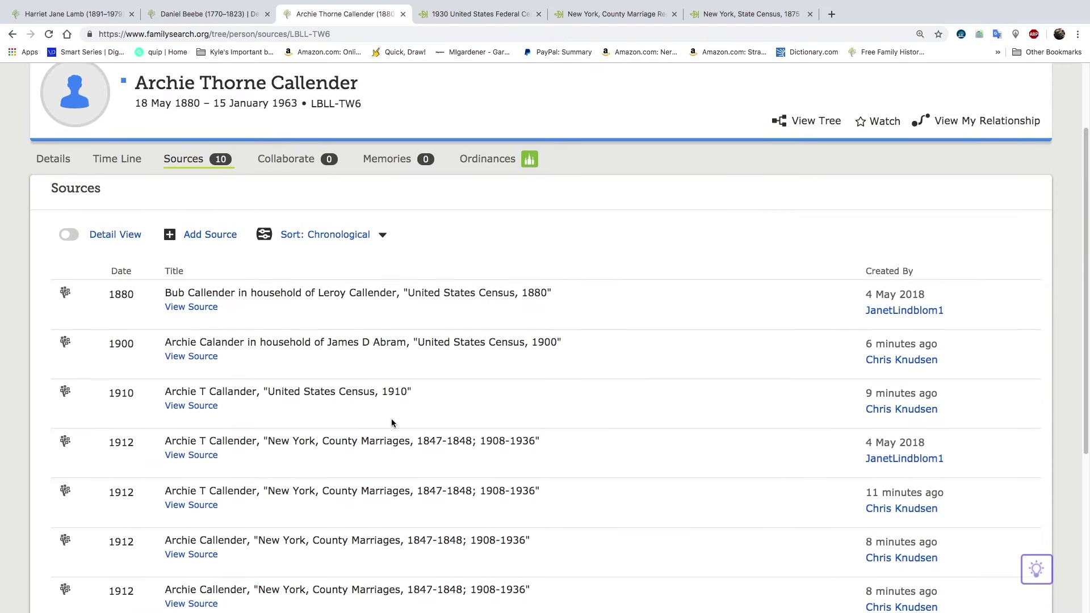
pyautogui.scroll(-2, 390, 418)
pyautogui.scroll(6, 393, 416)
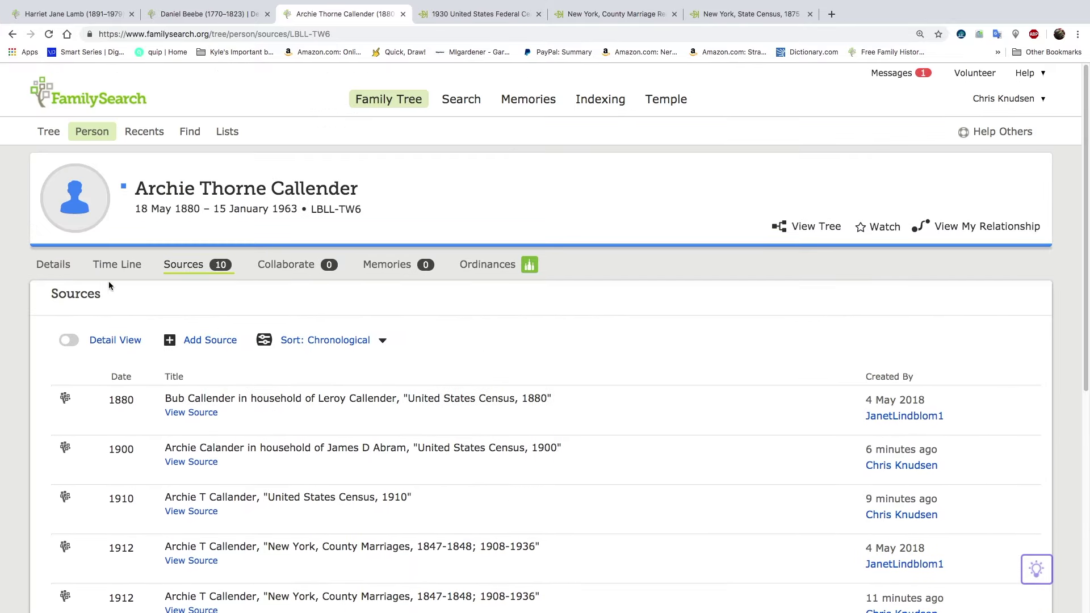
pyautogui.click(54, 265)
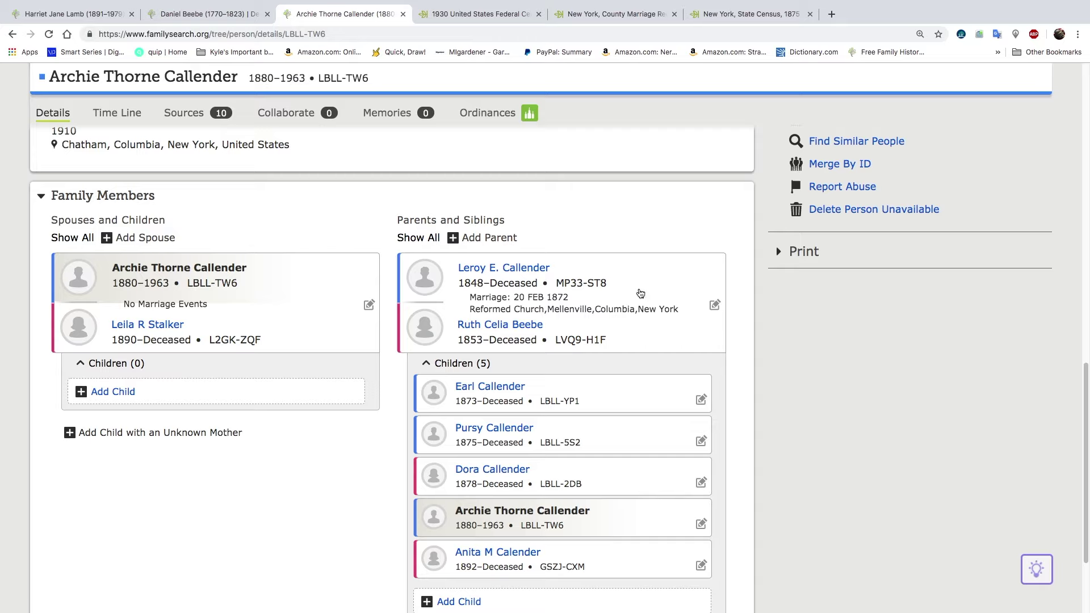
pyautogui.scroll(12, 639, 320)
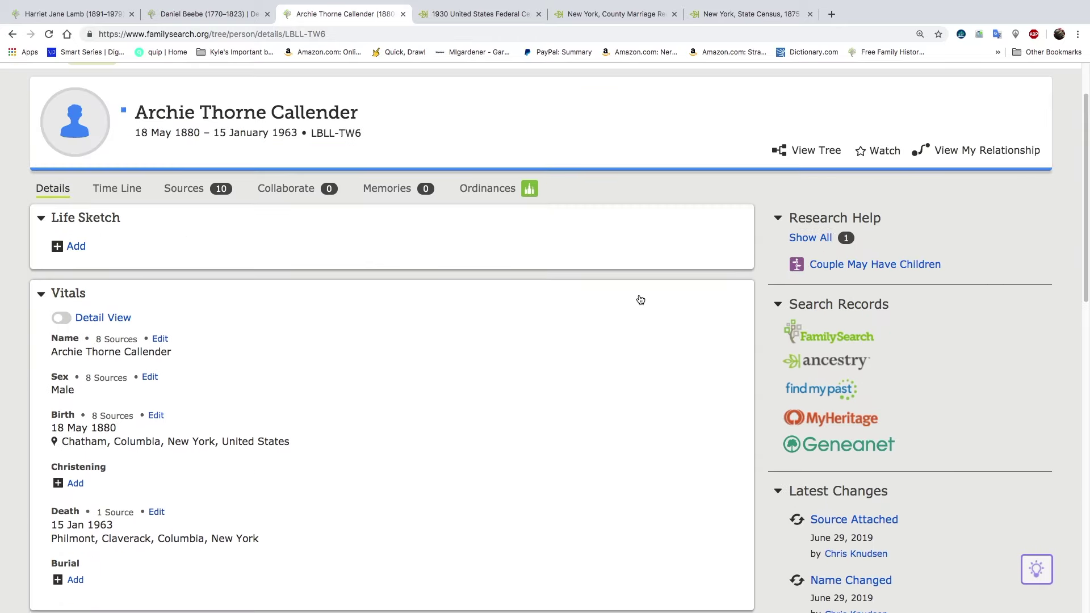
pyautogui.click(830, 339)
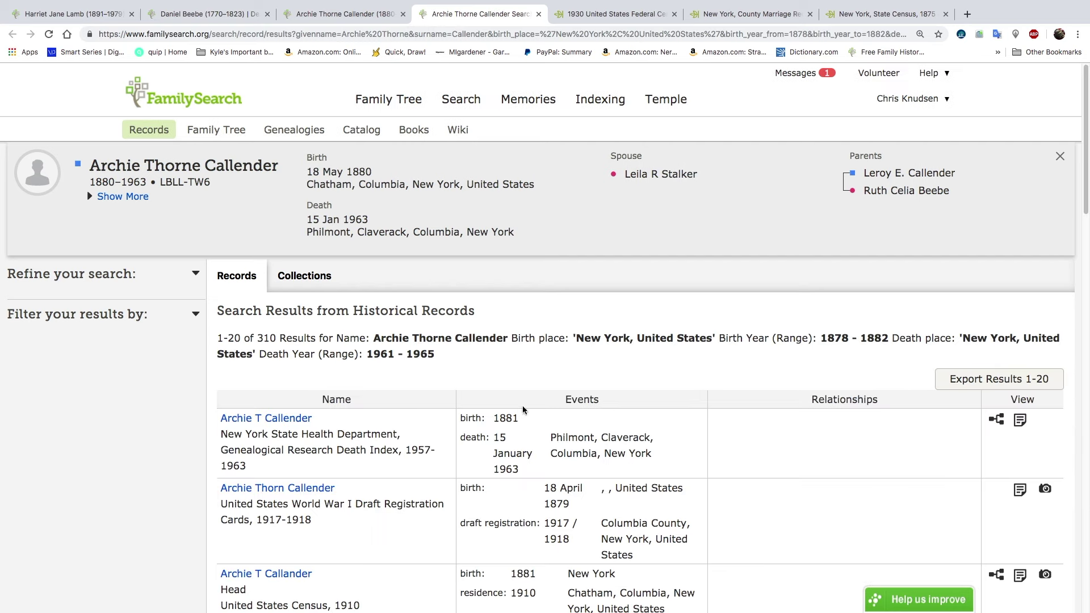
# Step: Narrow Archie's record search to the United States Census, 1920 collection
pyautogui.click(317, 278)
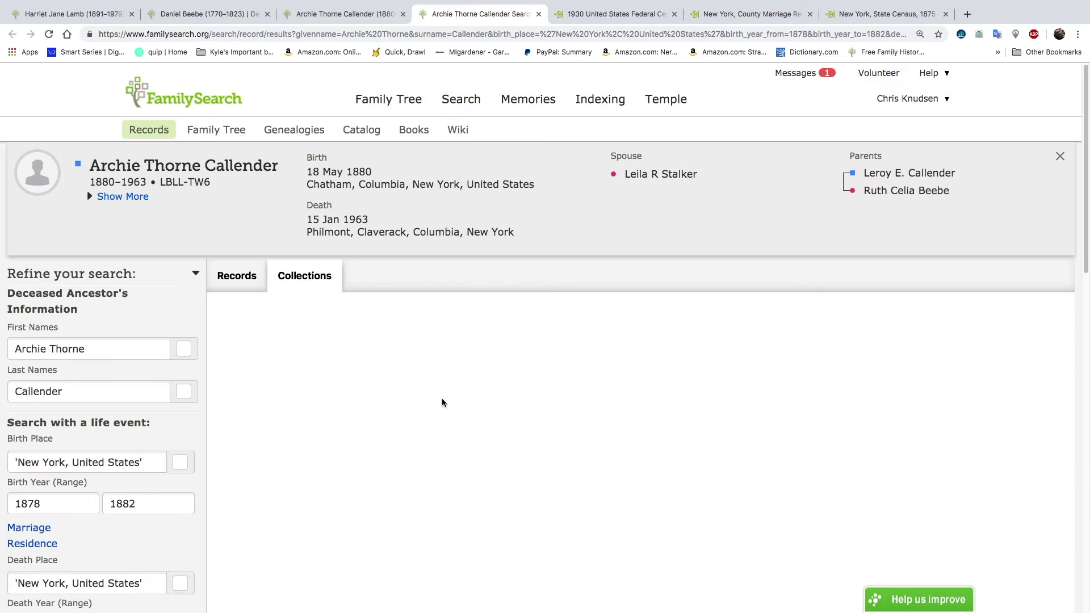
pyautogui.scroll(-4, 444, 403)
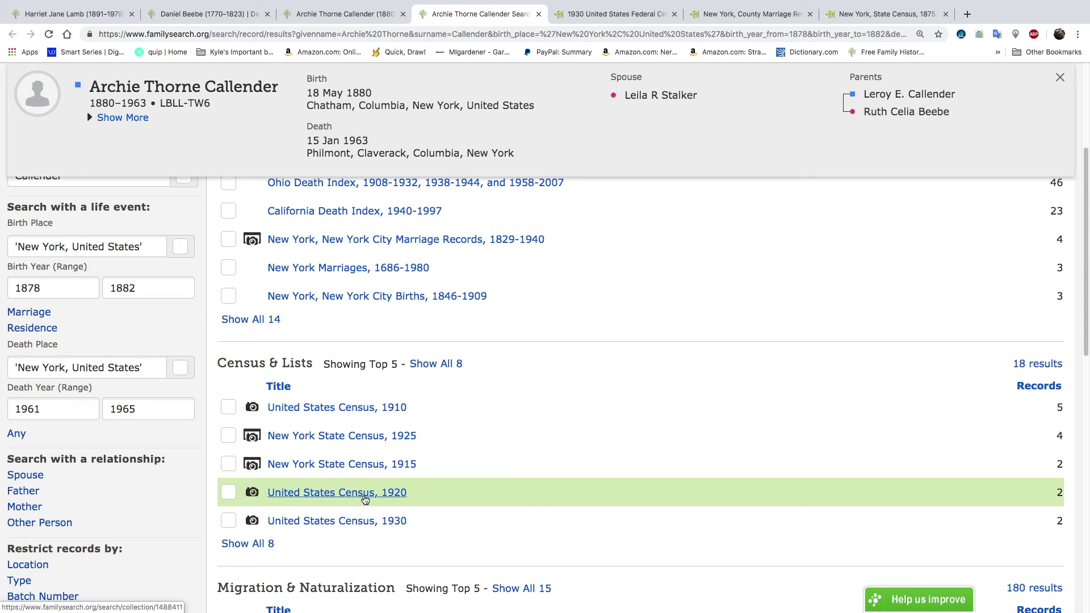
pyautogui.click(365, 493)
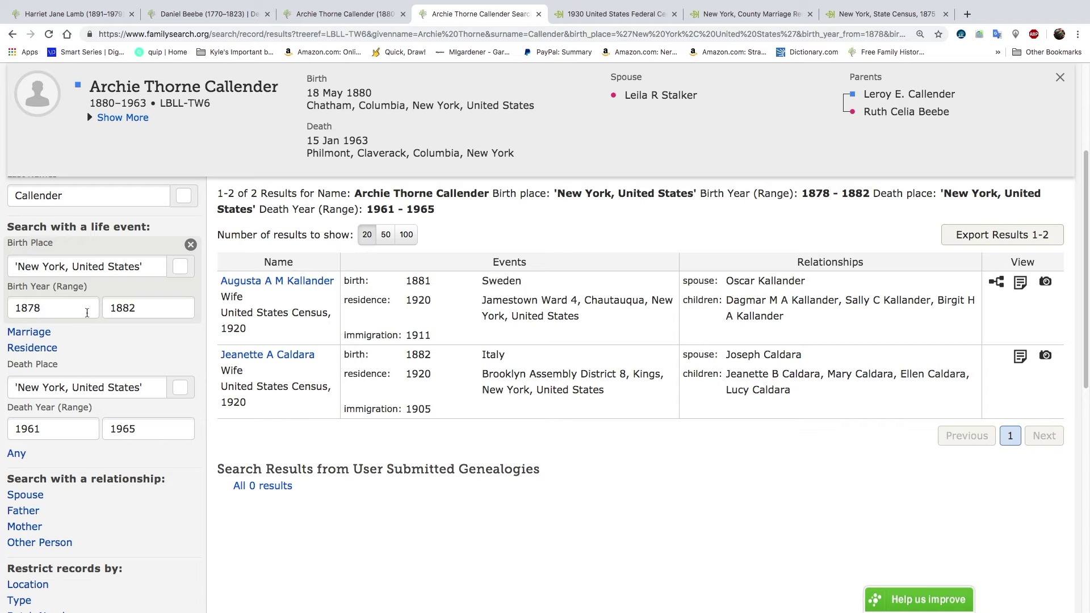
# Step: Widen the birth years to 1875–1885, rerun the search, and close the results
pyautogui.click(45, 309)
pyautogui.press('BackSpace')
pyautogui.write('5')
pyautogui.doubleClick(145, 308)
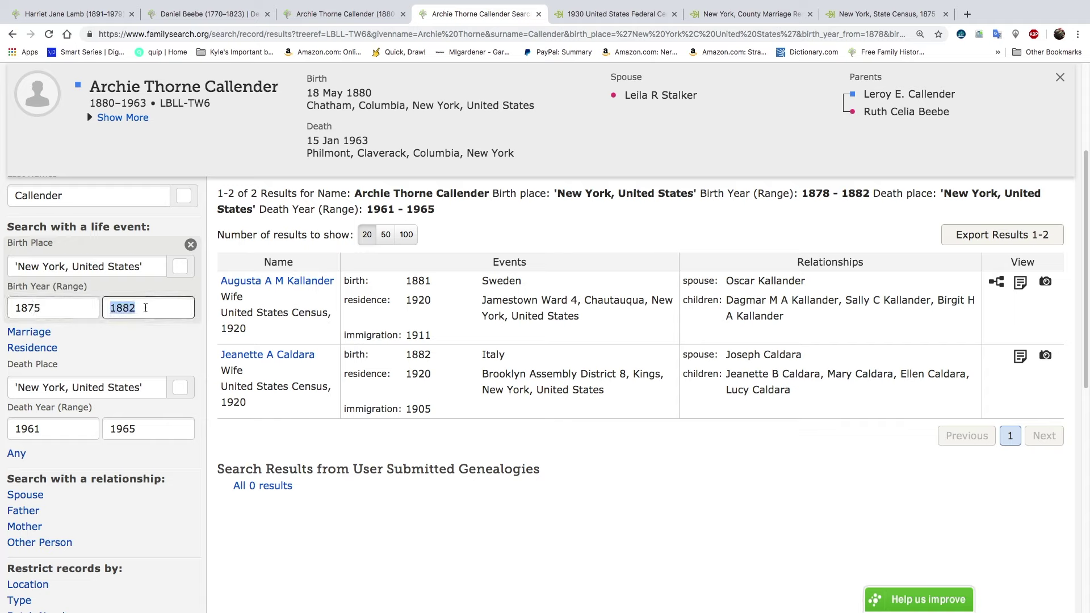
pyautogui.click(145, 308)
pyautogui.press('BackSpace')
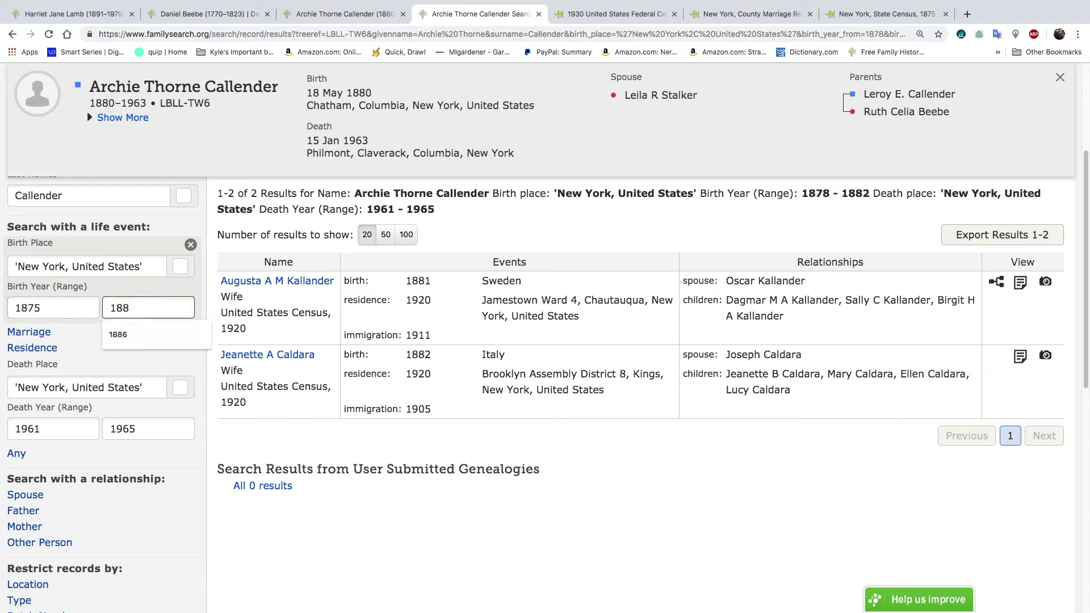
pyautogui.write('5')
pyautogui.press('Return')
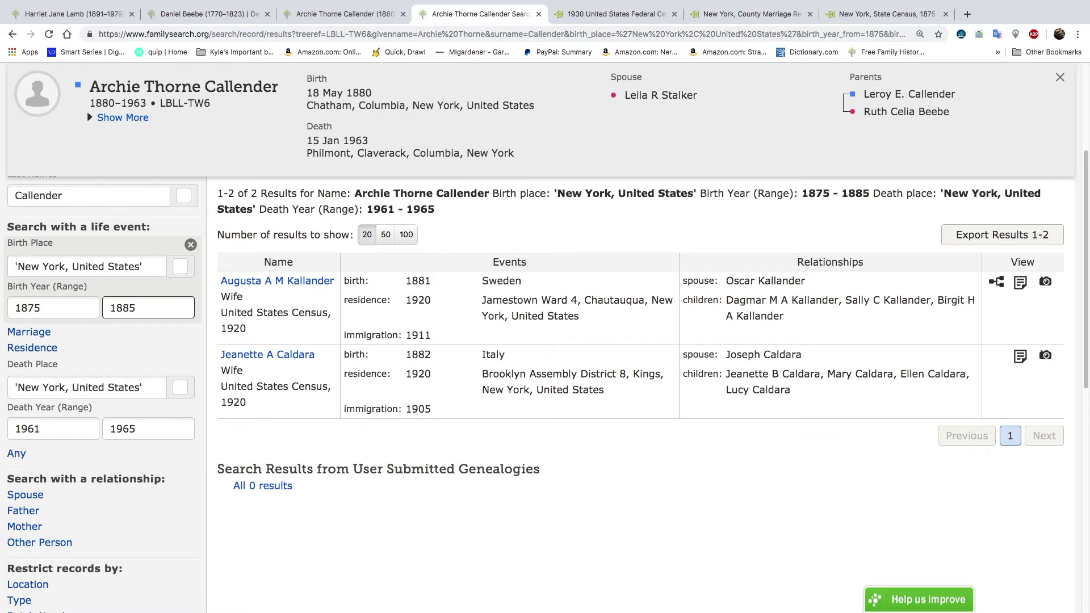
pyautogui.scroll(-5, 144, 310)
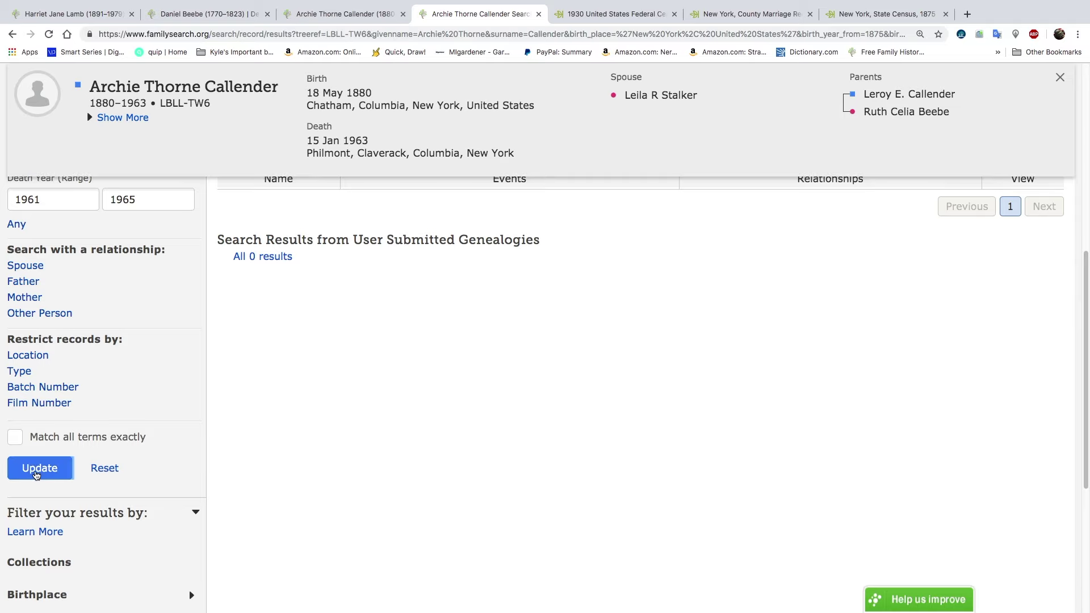
pyautogui.click(39, 466)
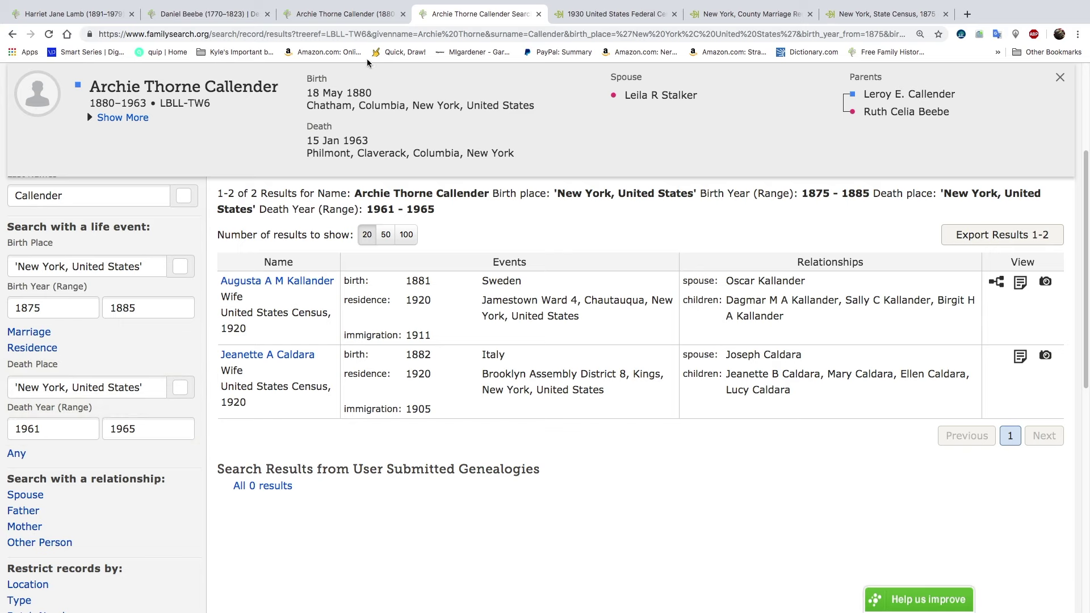
pyautogui.click(538, 13)
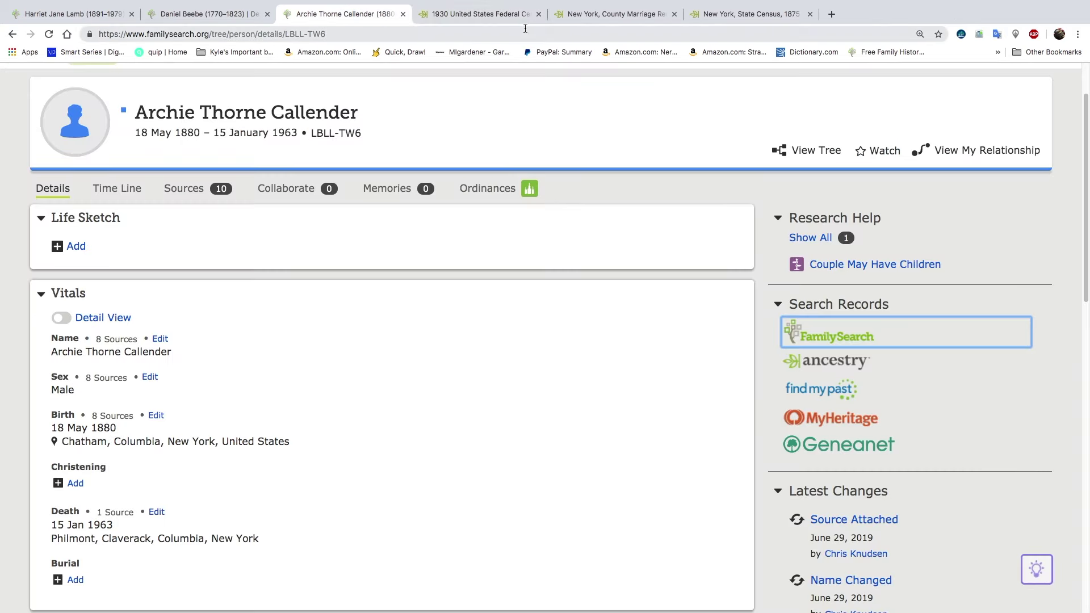
# Step: From the 1930 census record, open the suggested 1910 census record and close it again
pyautogui.click(486, 14)
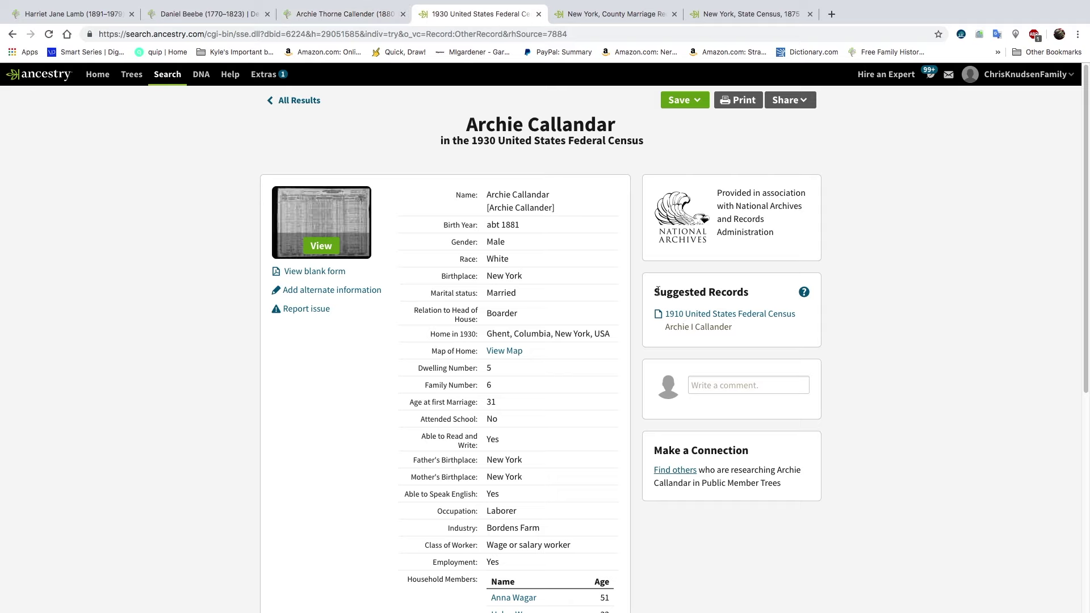
pyautogui.click(714, 318)
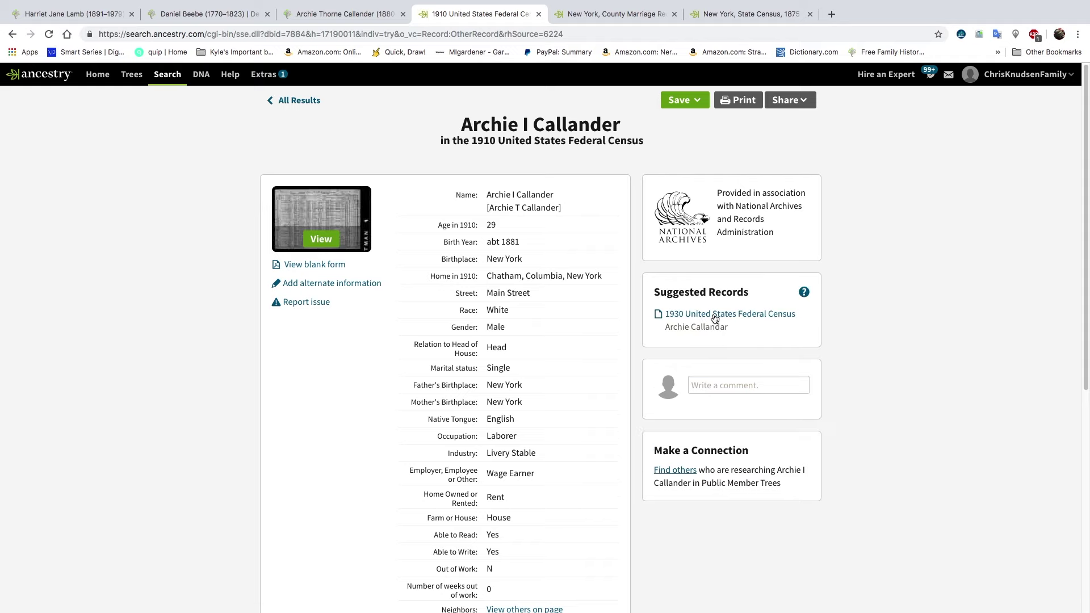
pyautogui.click(538, 14)
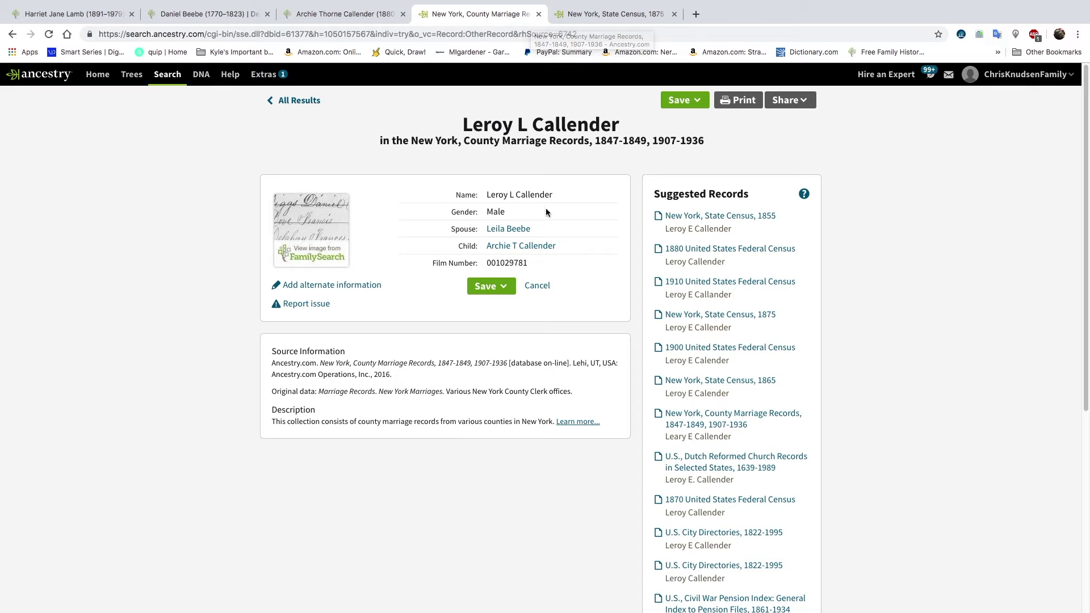
pyautogui.click(519, 247)
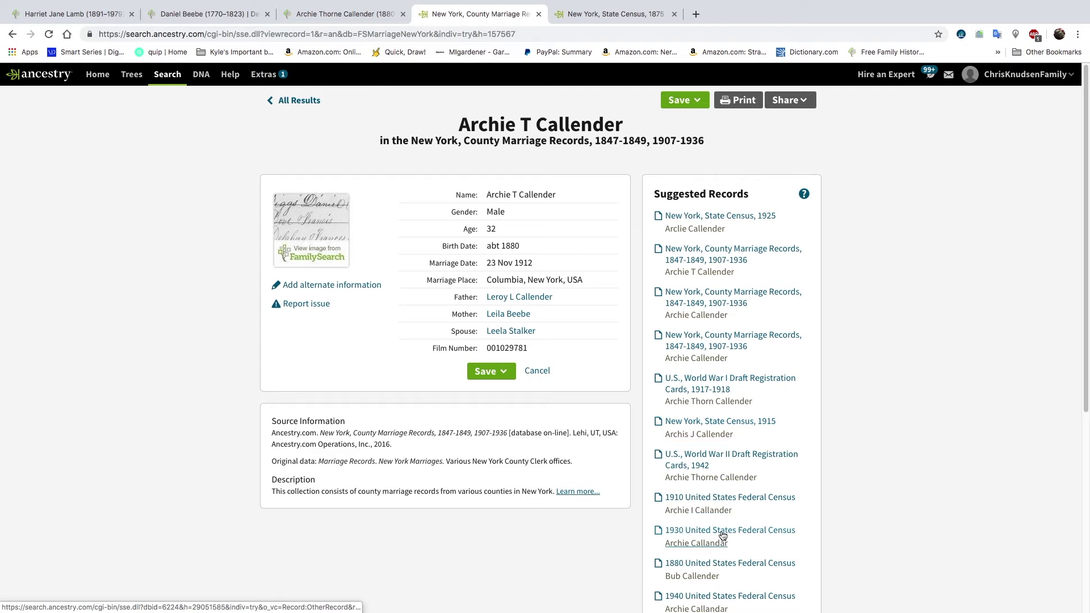
pyautogui.scroll(-1, 720, 525)
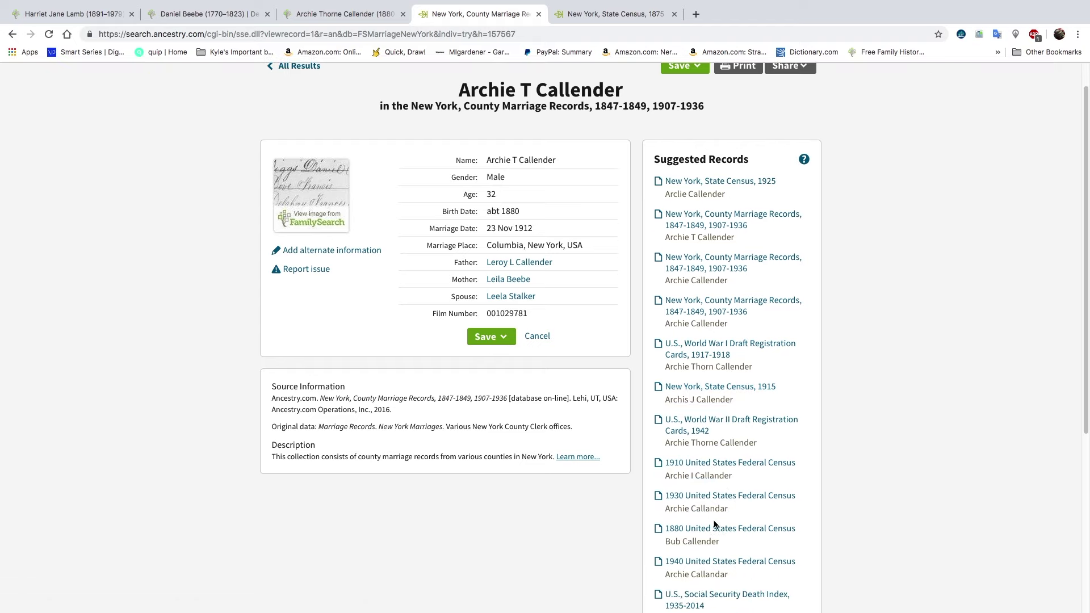
pyautogui.scroll(-1, 716, 531)
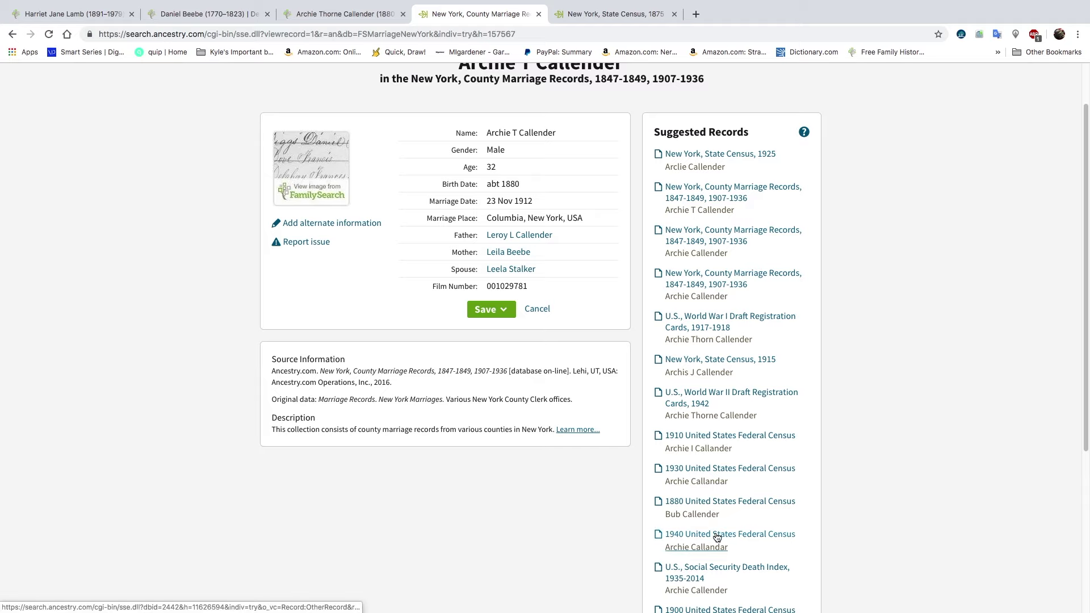
pyautogui.scroll(-1, 717, 537)
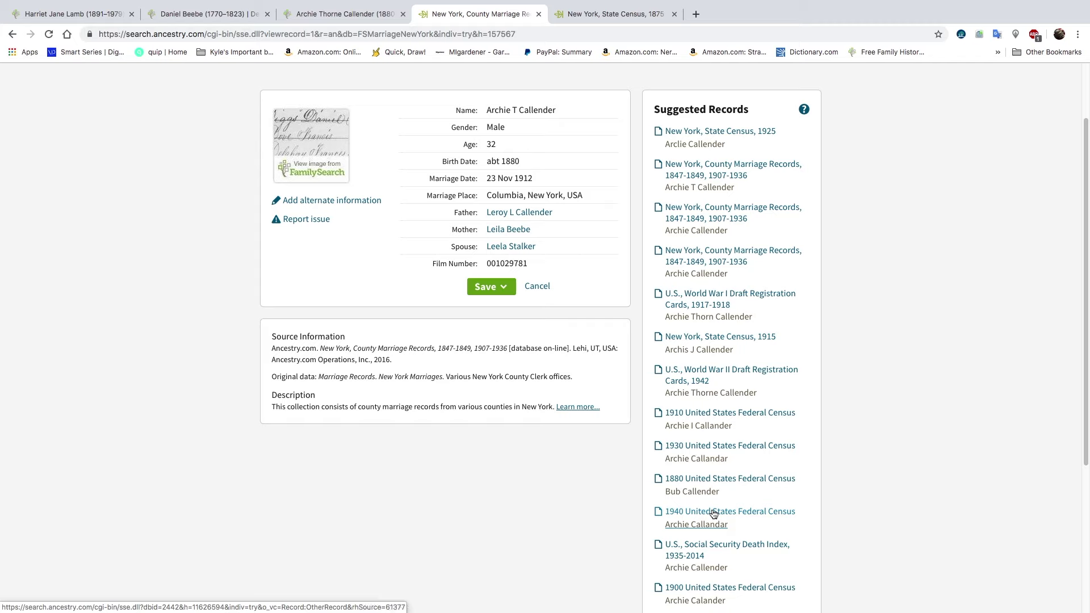
pyautogui.rightClick(714, 514)
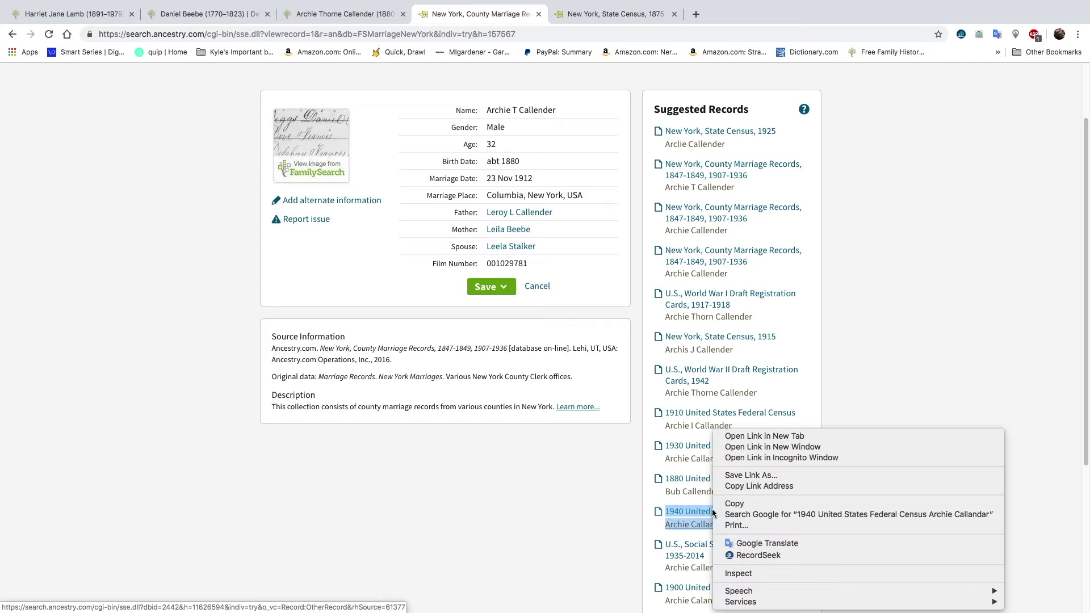
pyautogui.click(747, 438)
pyautogui.click(701, 550)
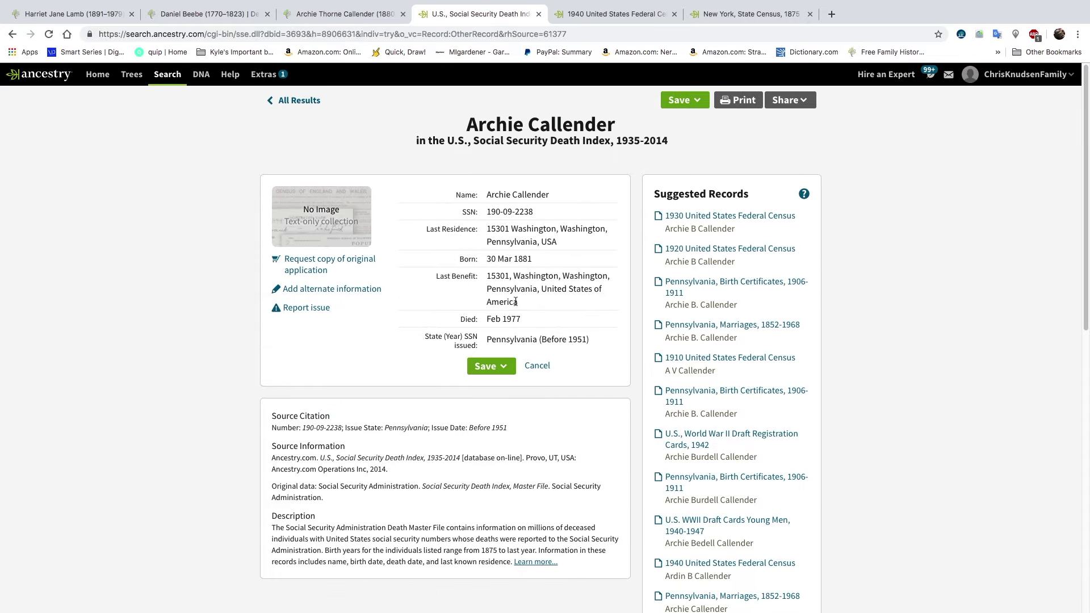
pyautogui.click(332, 17)
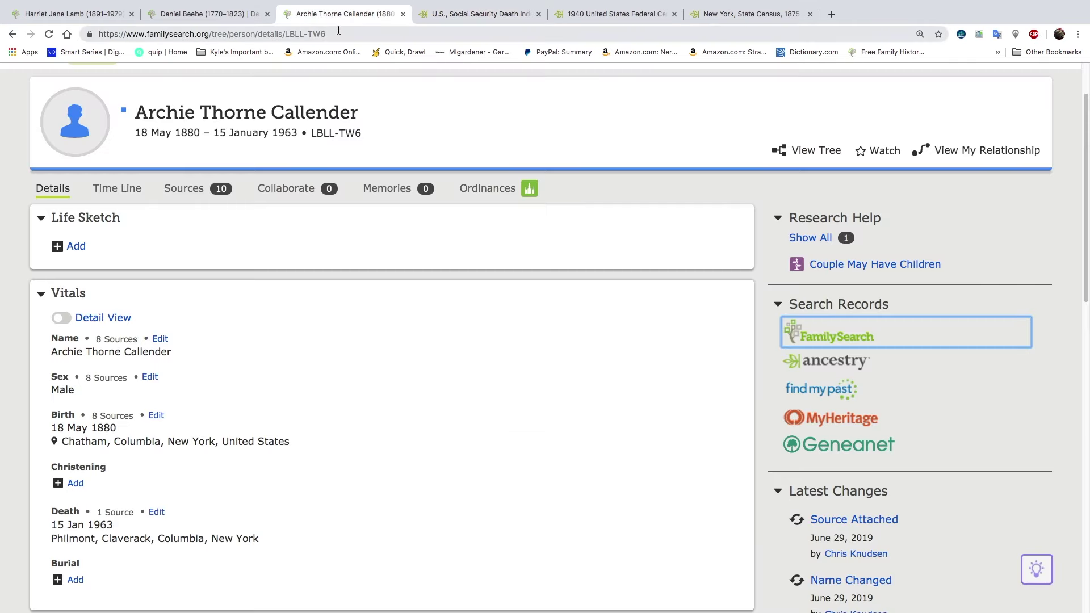
pyautogui.click(457, 16)
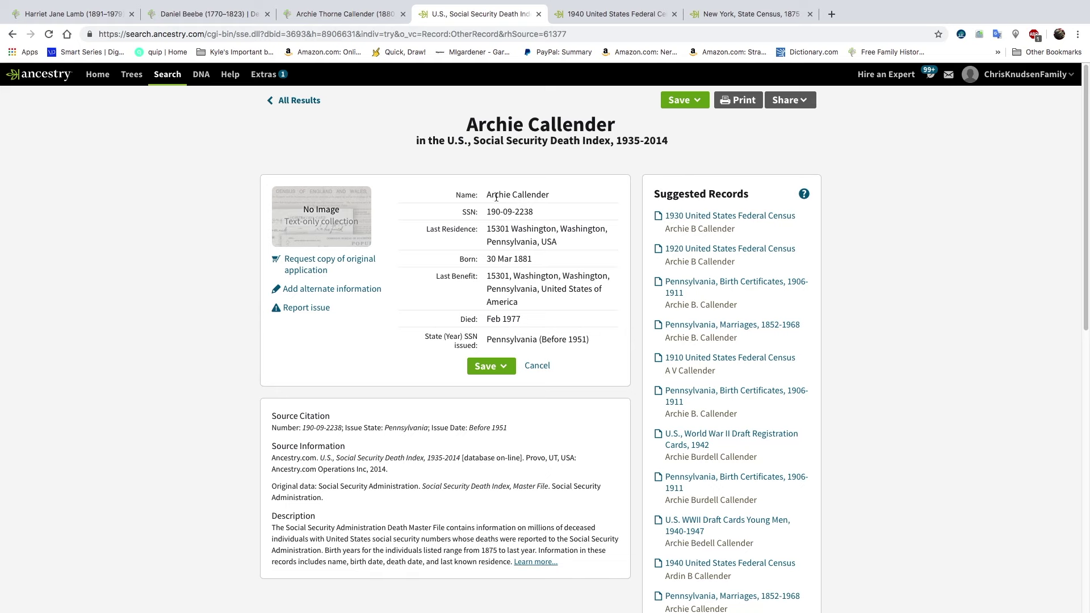
pyautogui.click(603, 16)
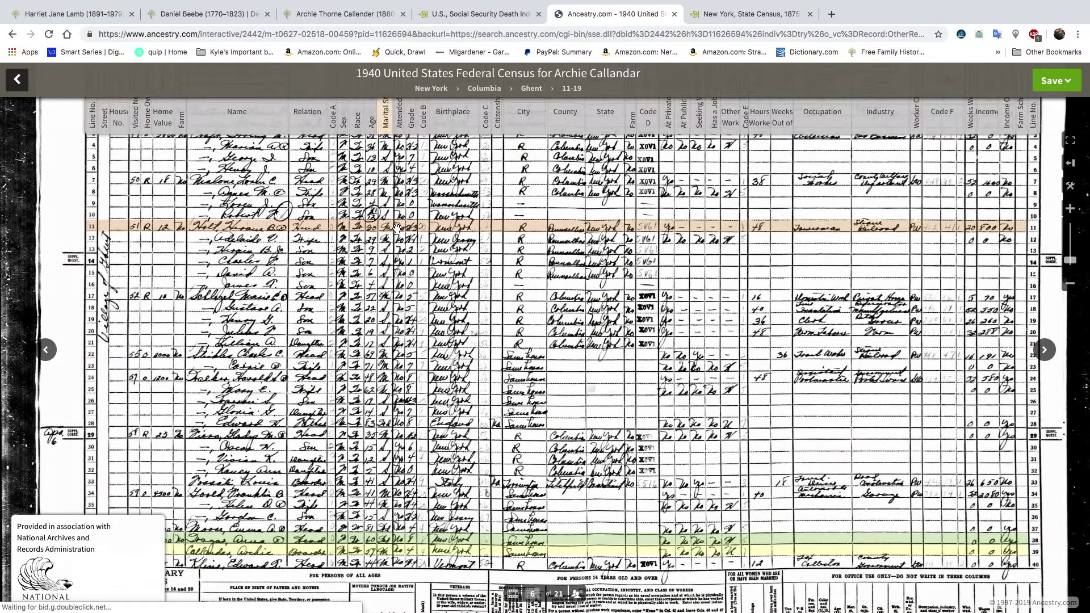
# Step: Scroll the 1940 census image, then return to Archie Thorne Callender's FamilySearch page
pyautogui.scroll(-5, 397, 227)
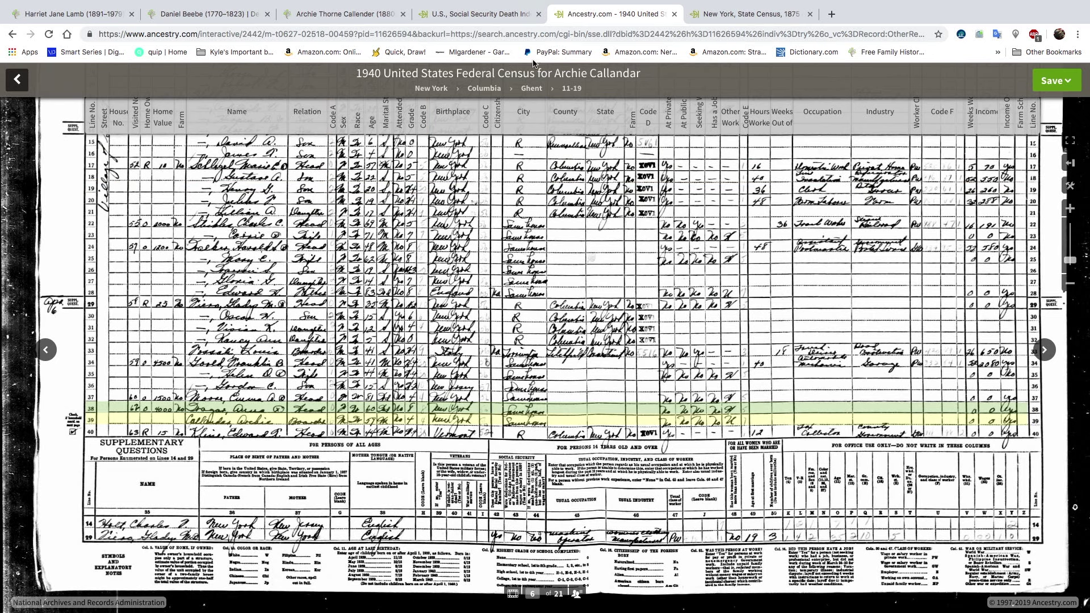
pyautogui.click(338, 15)
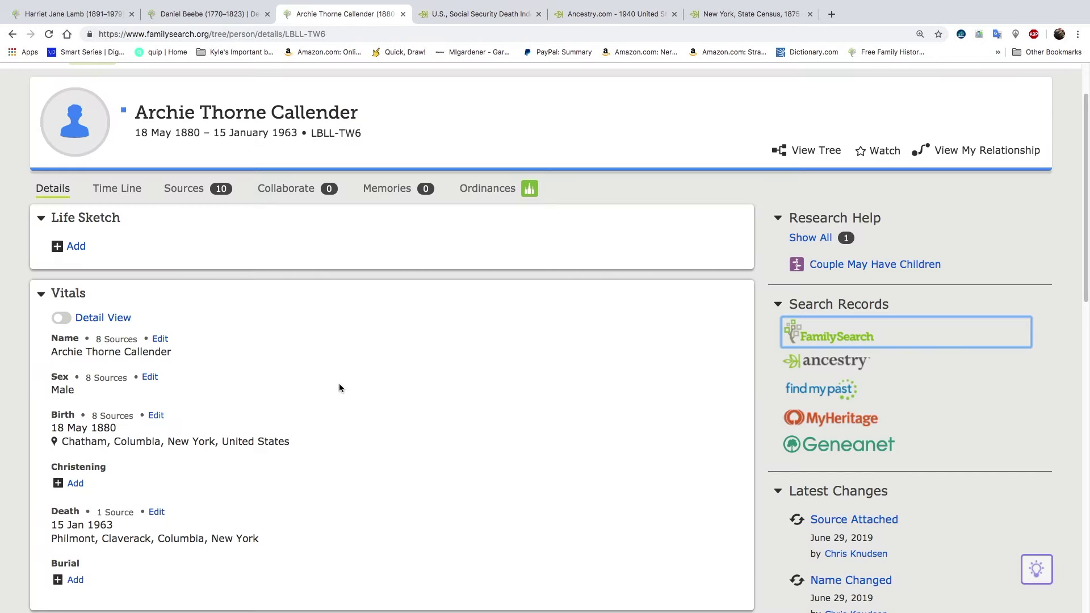
pyautogui.scroll(-5, 339, 386)
pyautogui.scroll(-8, 339, 389)
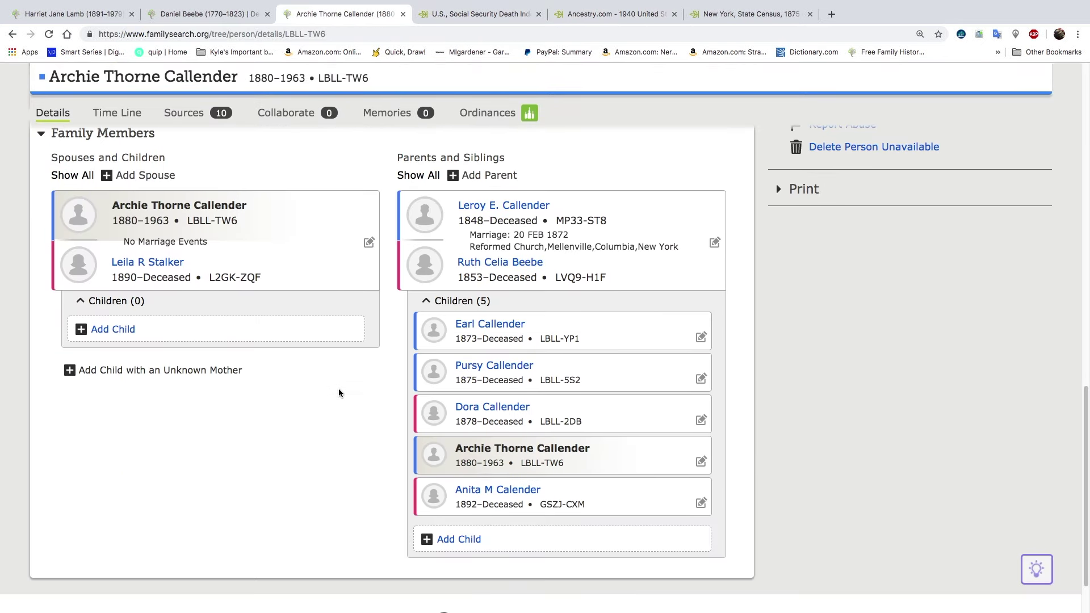
pyautogui.click(170, 276)
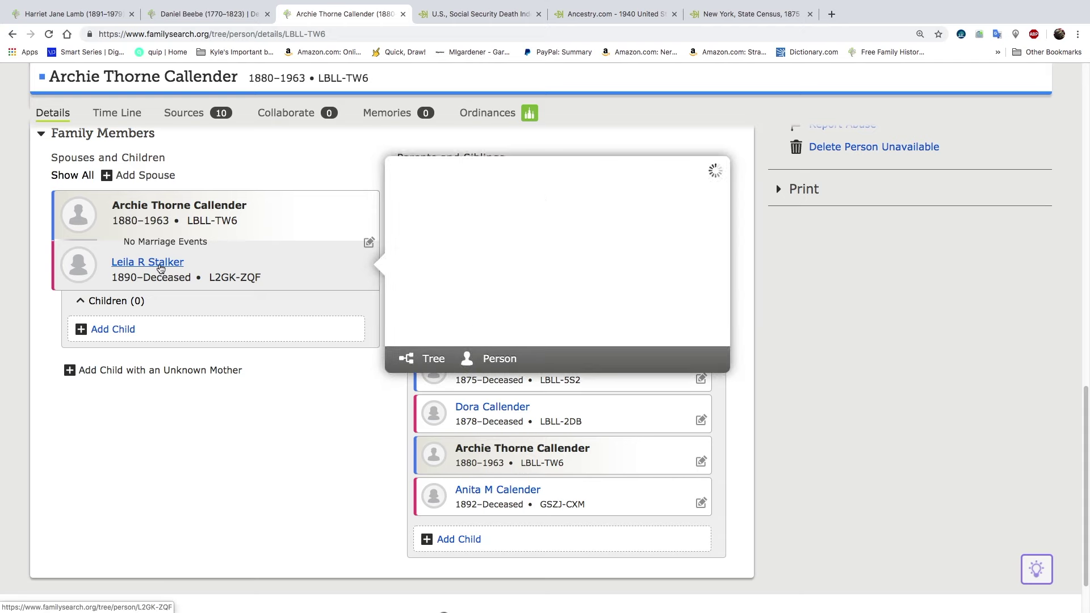
pyautogui.click(508, 359)
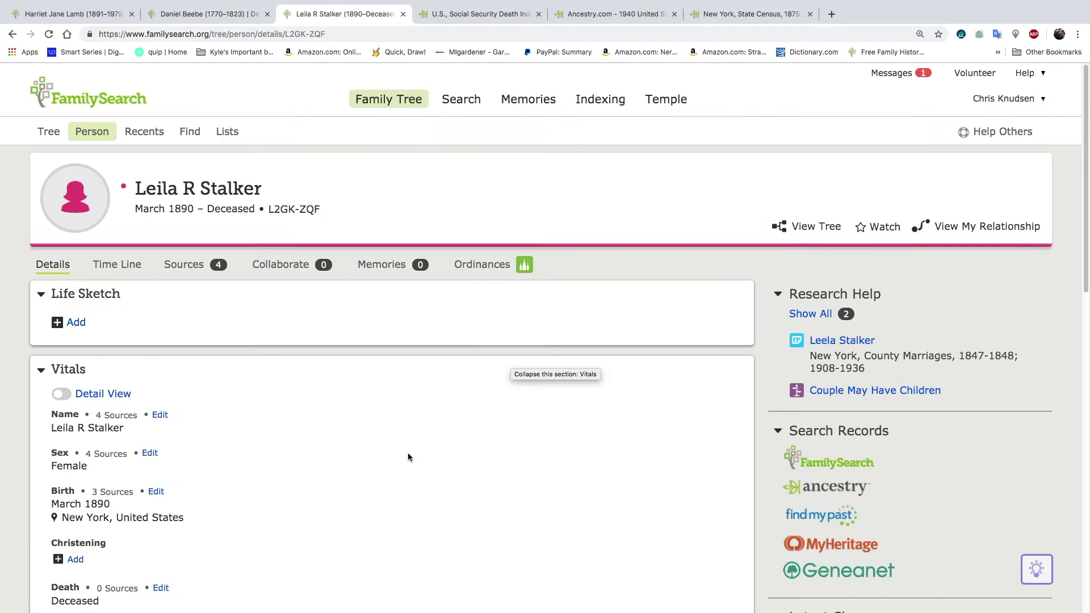
pyautogui.scroll(-2, 406, 454)
pyautogui.scroll(-7, 404, 464)
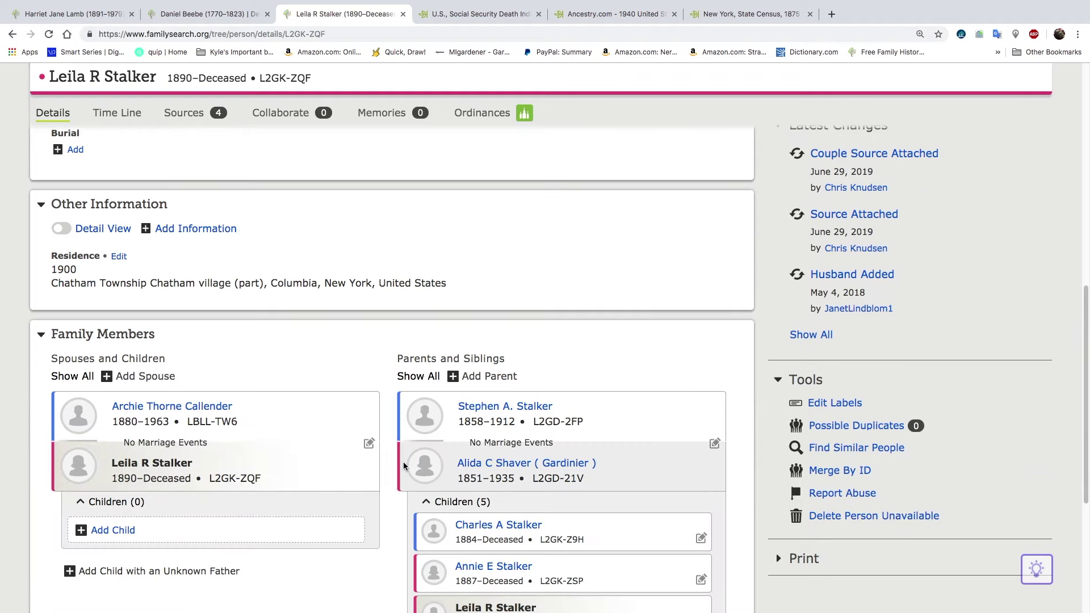
pyautogui.scroll(6, 403, 464)
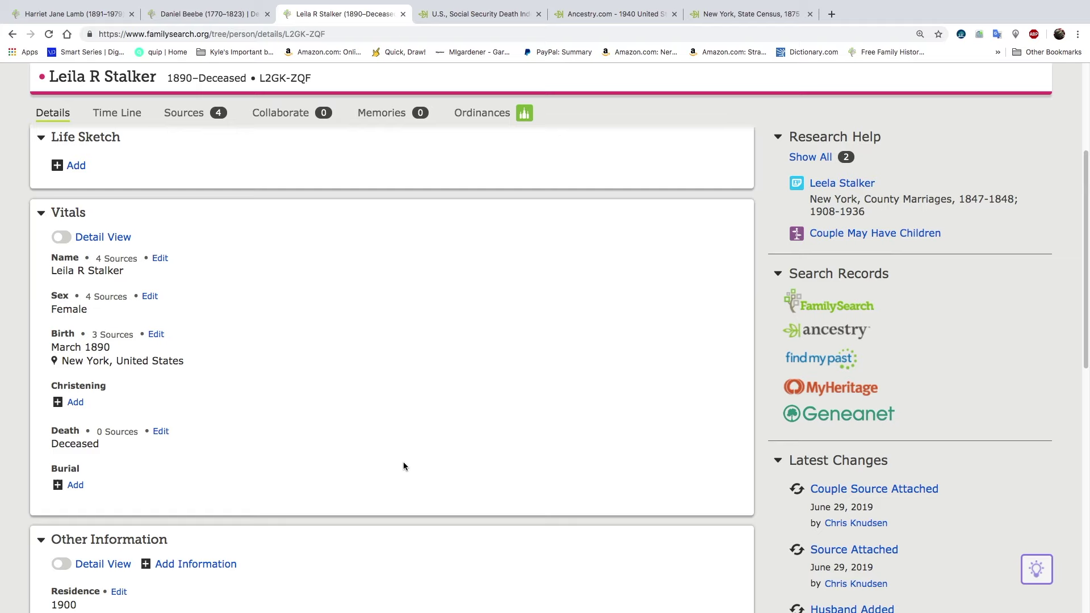
# Step: Attach the Leela Stalker 1912 New York County Marriages hint to Leila and Archie
pyautogui.click(845, 188)
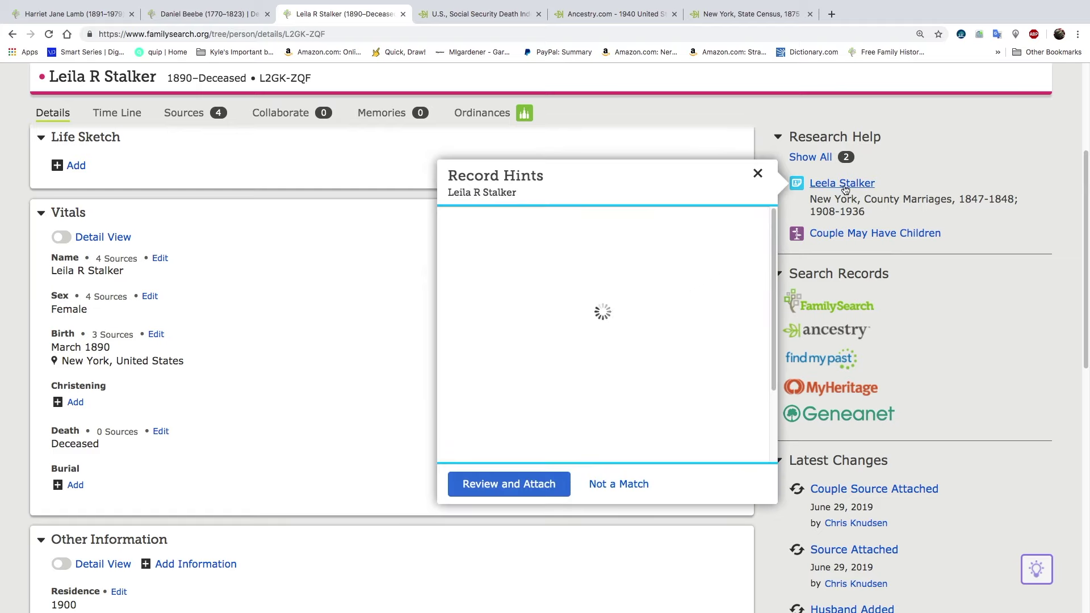
pyautogui.click(526, 484)
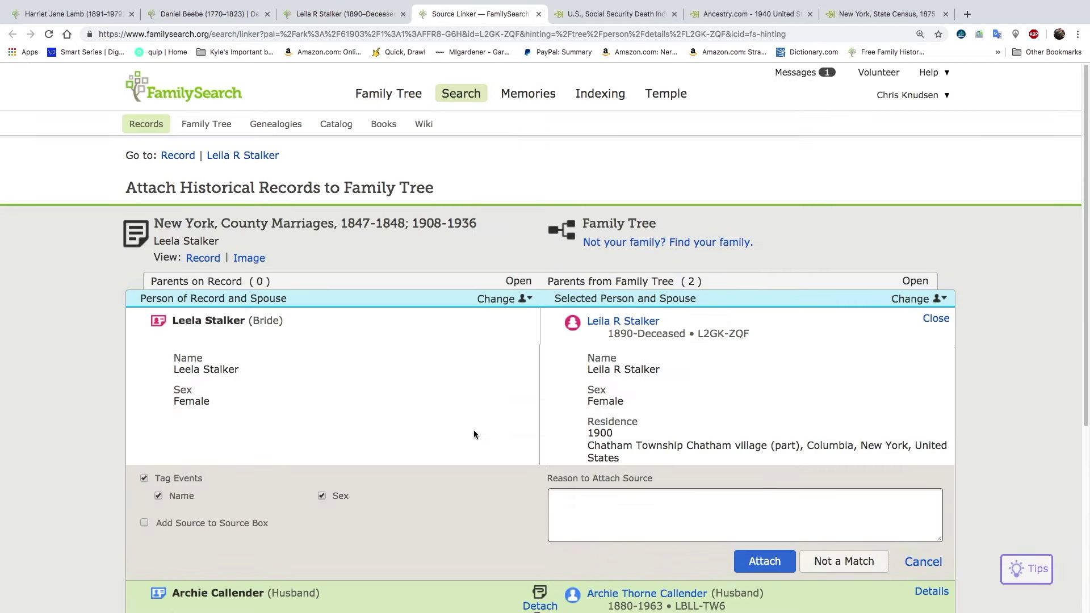
pyautogui.click(764, 561)
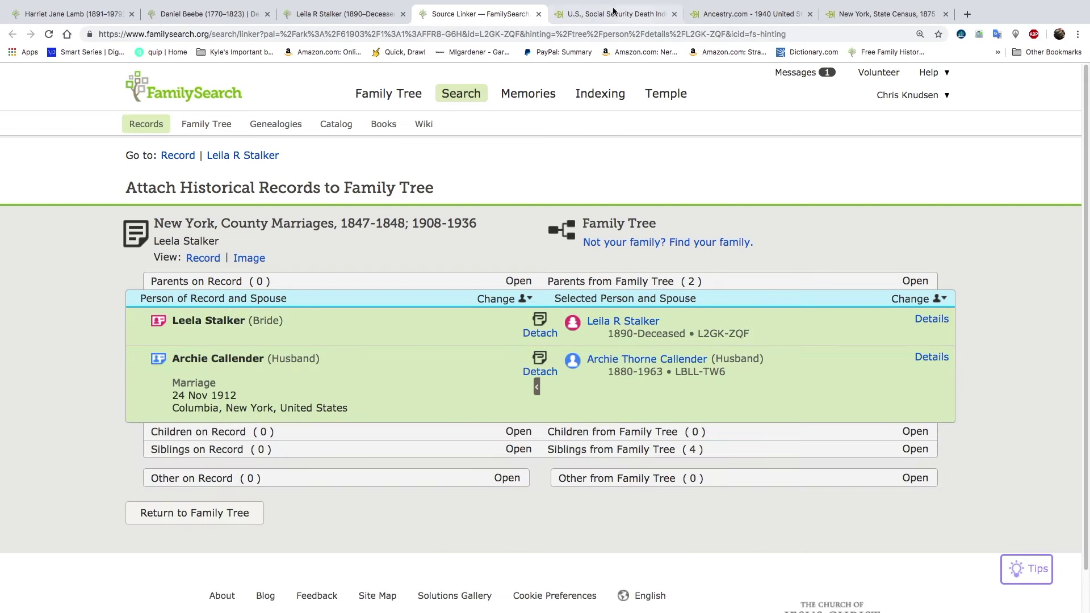
pyautogui.click(539, 13)
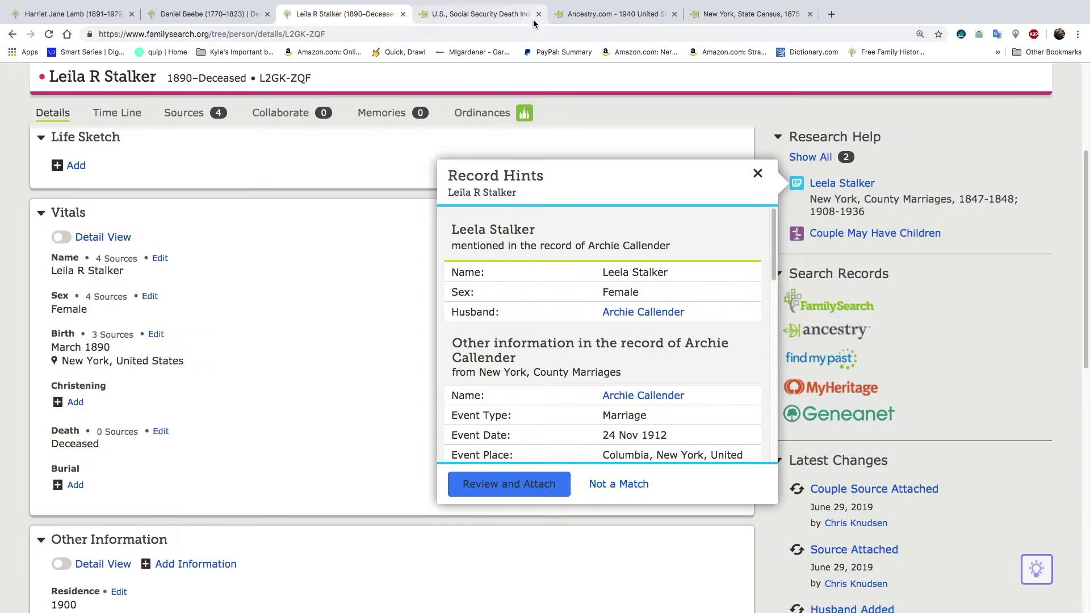
pyautogui.click(389, 311)
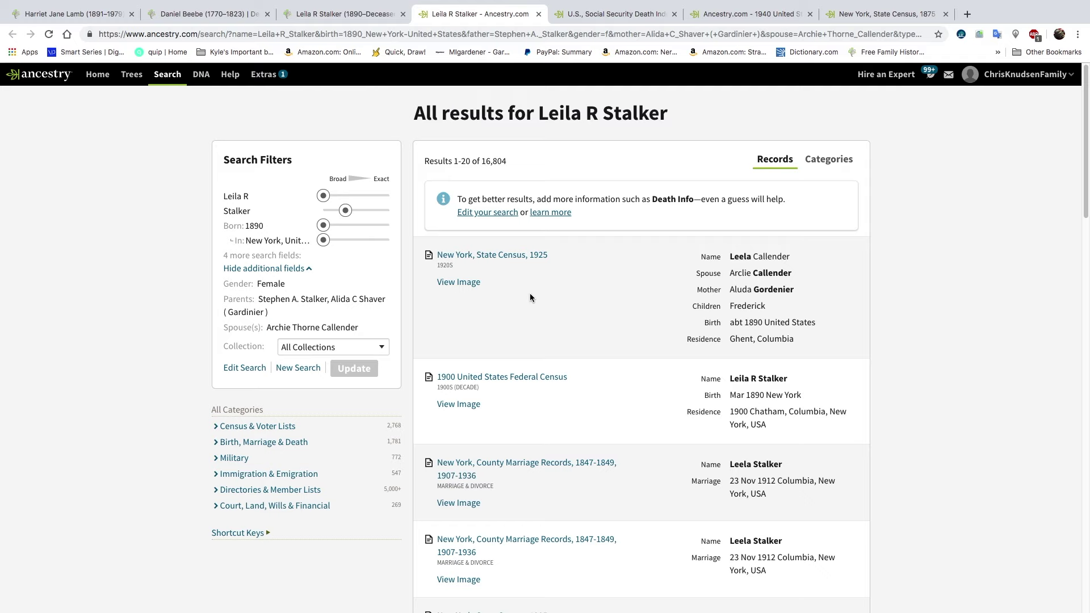
pyautogui.click(347, 20)
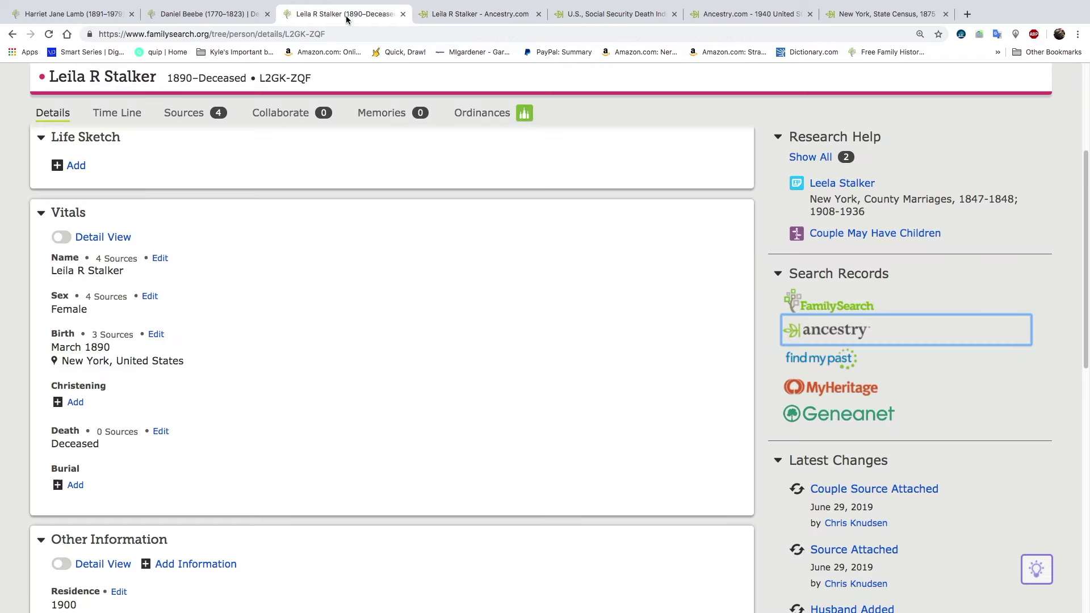
pyautogui.click(184, 114)
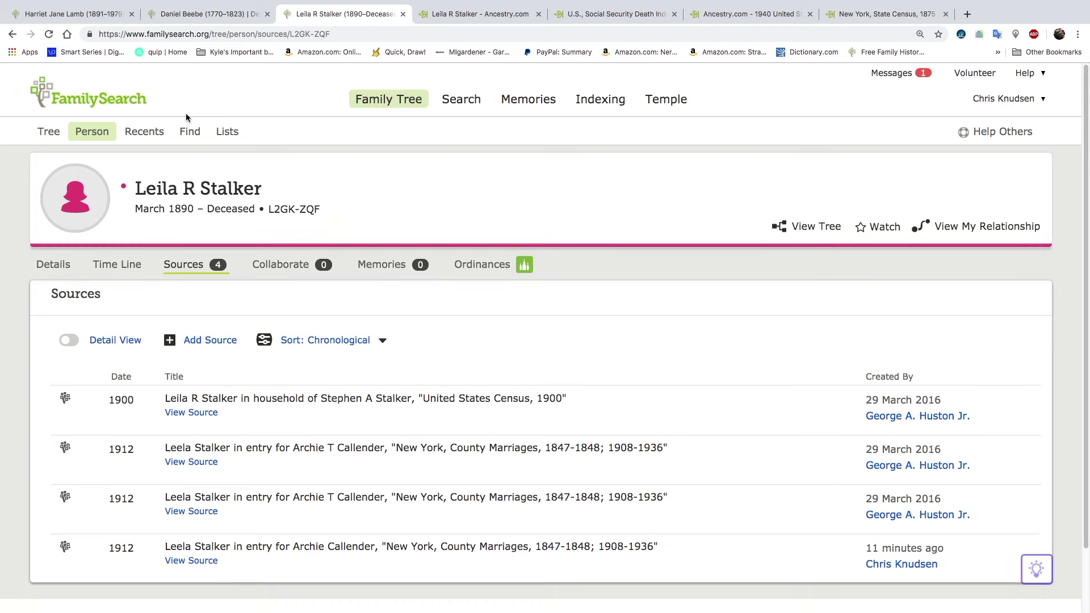
pyautogui.click(457, 17)
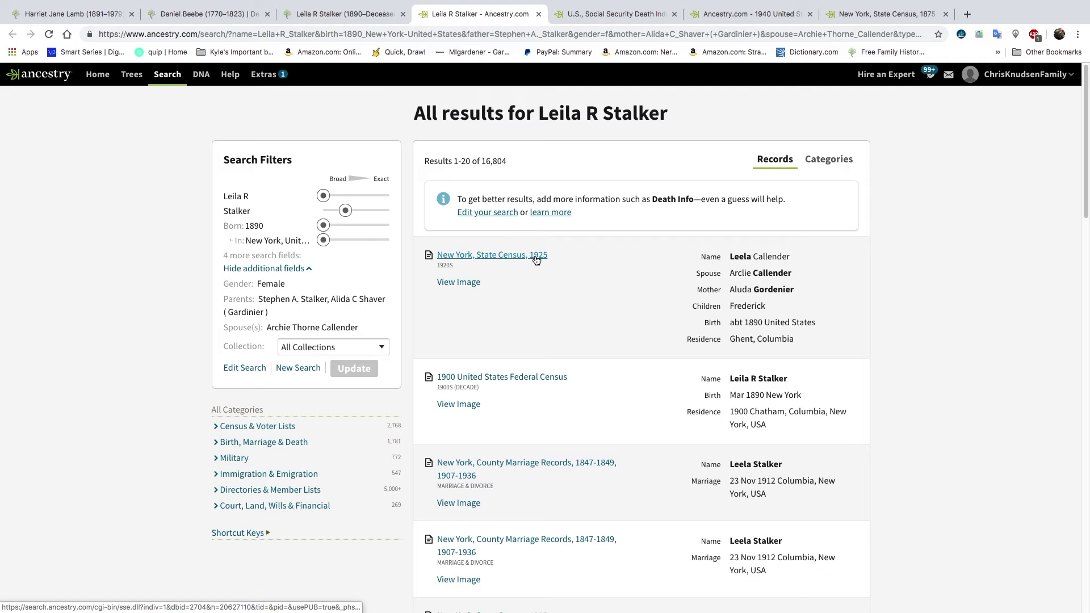
pyautogui.moveTo(536, 260)
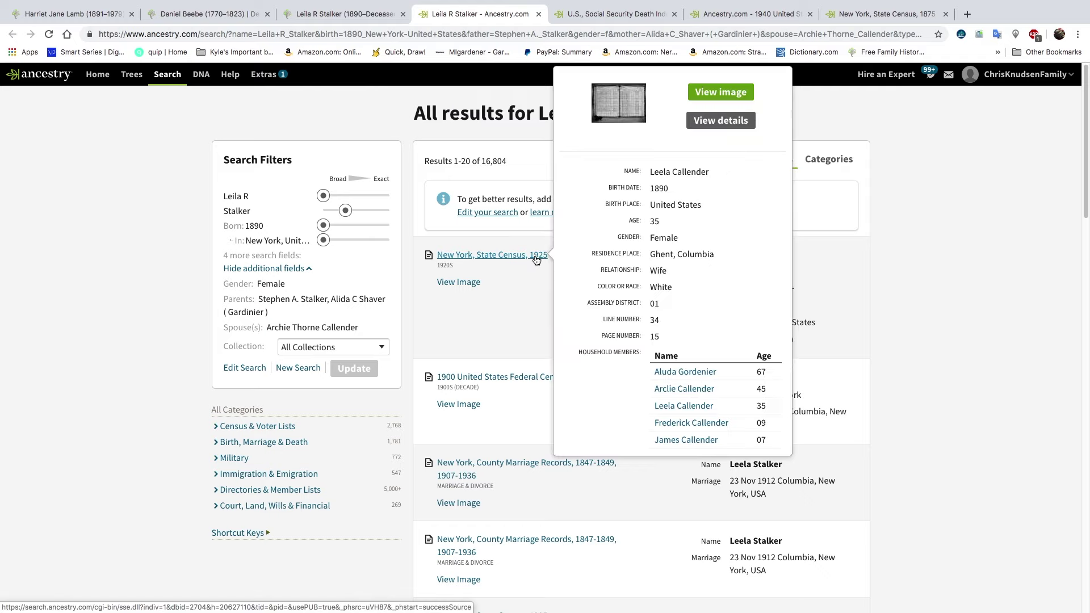
pyautogui.click(537, 260)
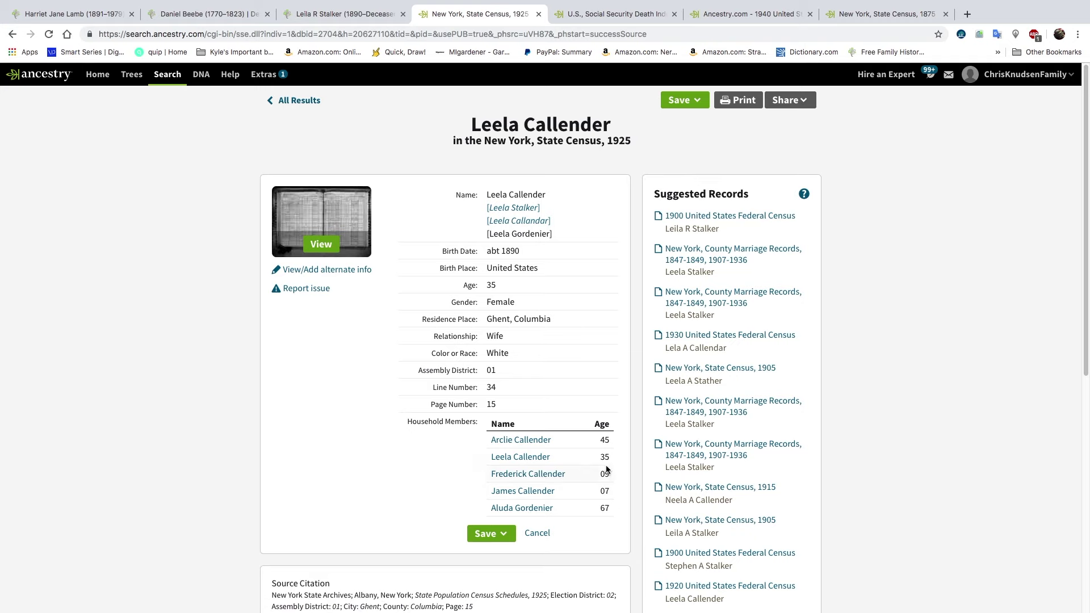
pyautogui.click(707, 587)
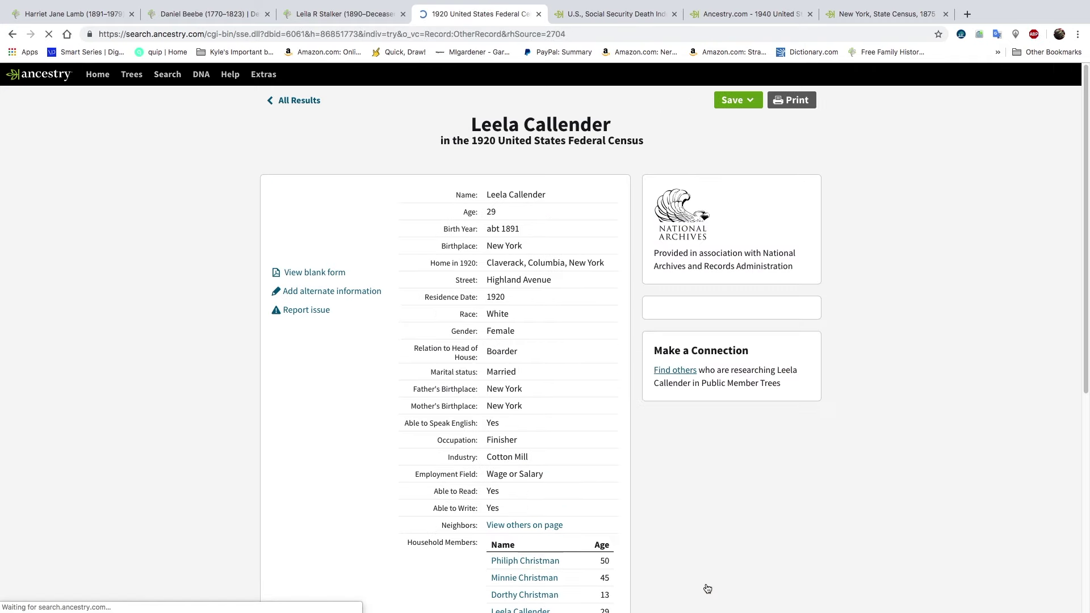
# Step: Inspect the 1920 Claverack census image, compare it with Leila's FamilySearch sources, and show her details
pyautogui.scroll(-3, 703, 545)
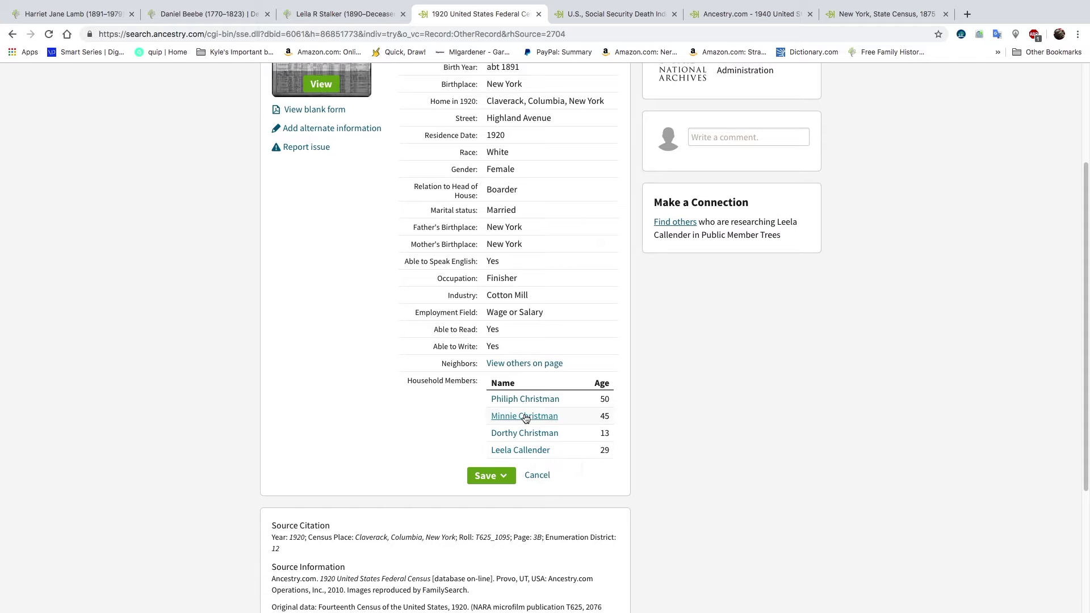
pyautogui.scroll(1, 567, 227)
pyautogui.scroll(3, 568, 230)
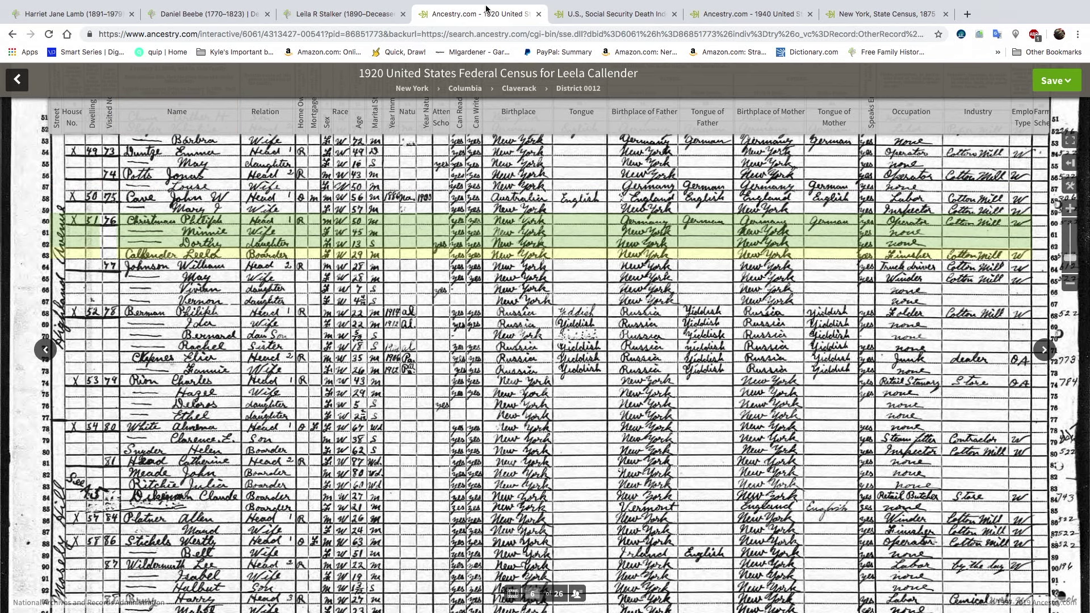
pyautogui.click(335, 19)
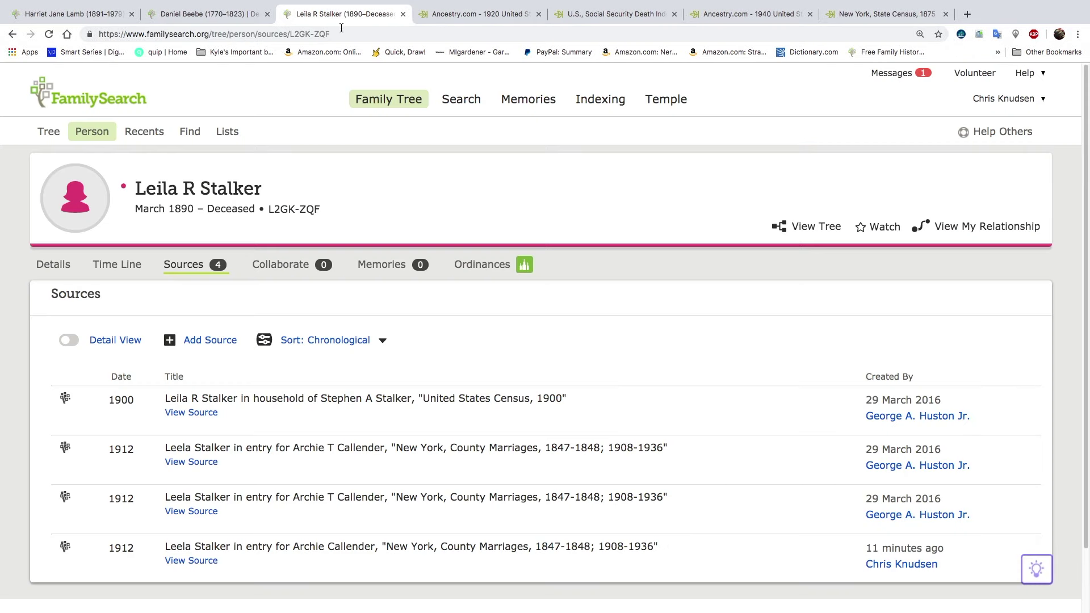
pyautogui.click(446, 17)
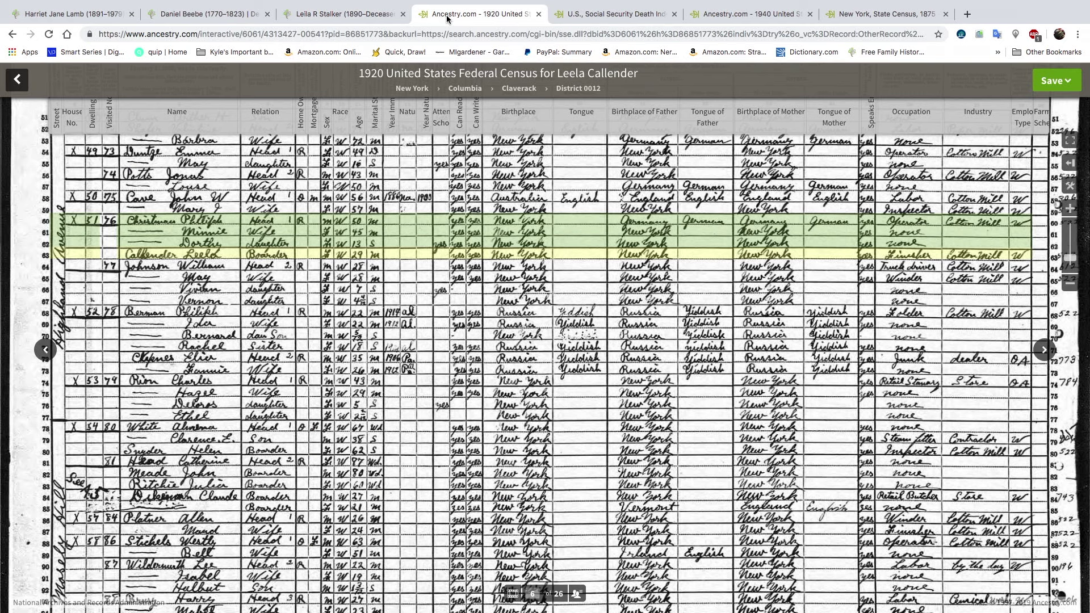
pyautogui.click(366, 18)
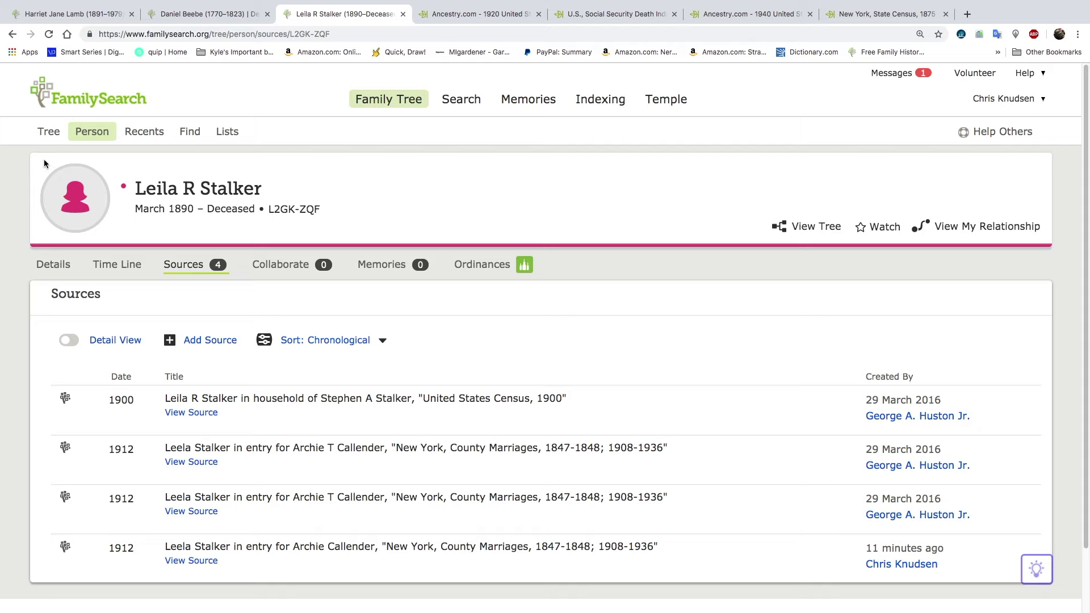
pyautogui.click(53, 264)
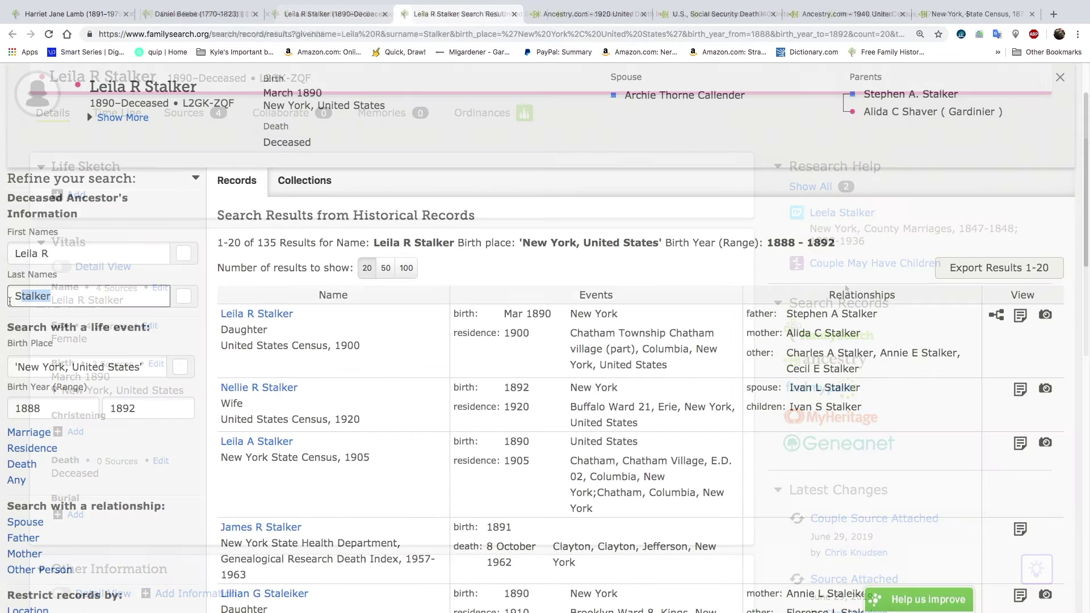
# Step: Rerun the record search with surname Calendar and recheck the 1920 census image
pyautogui.moveTo(60, 299); pyautogui.dragTo(14, 301)
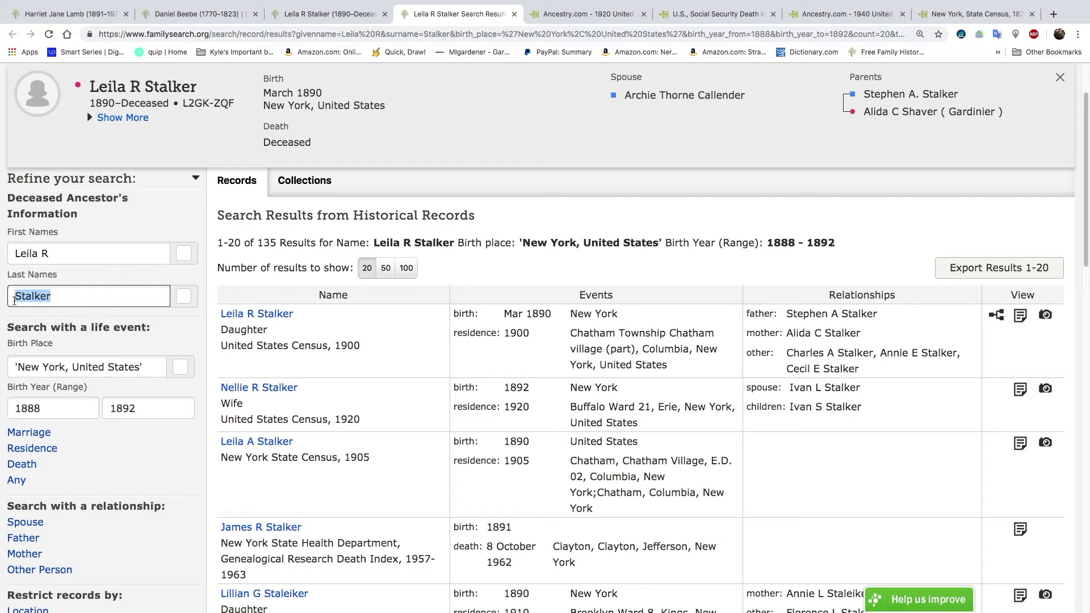
pyautogui.write('Ca')
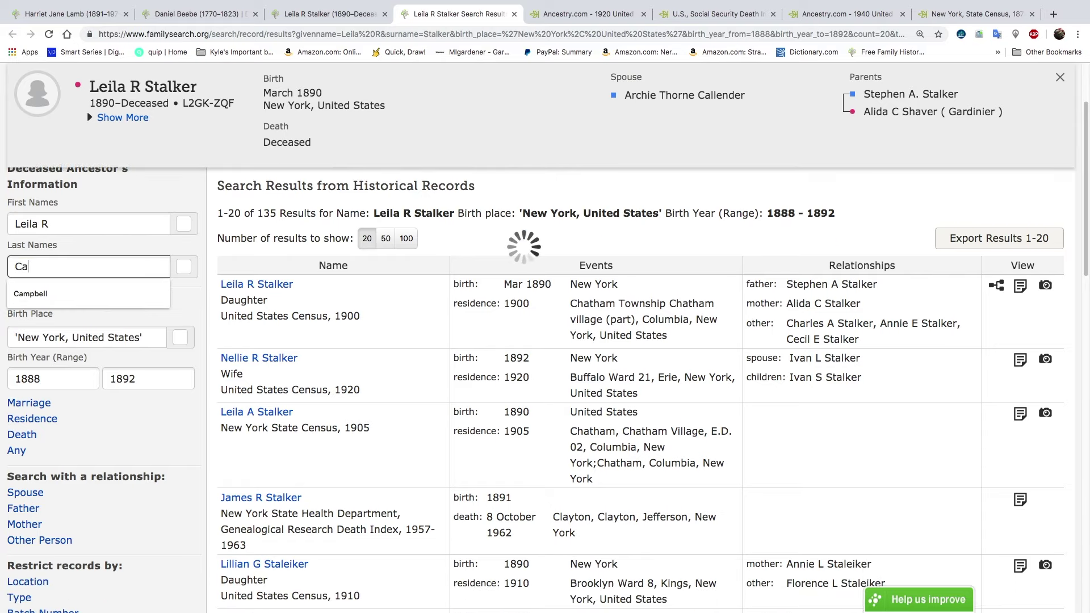
pyautogui.write('lendar')
pyautogui.press('Return')
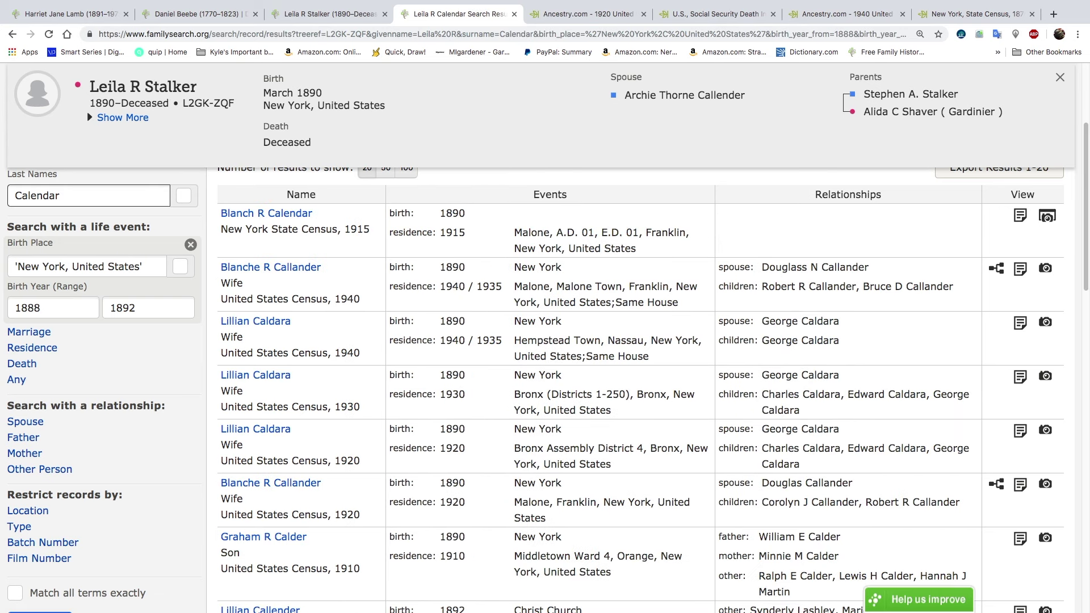
pyautogui.scroll(3, 242, 349)
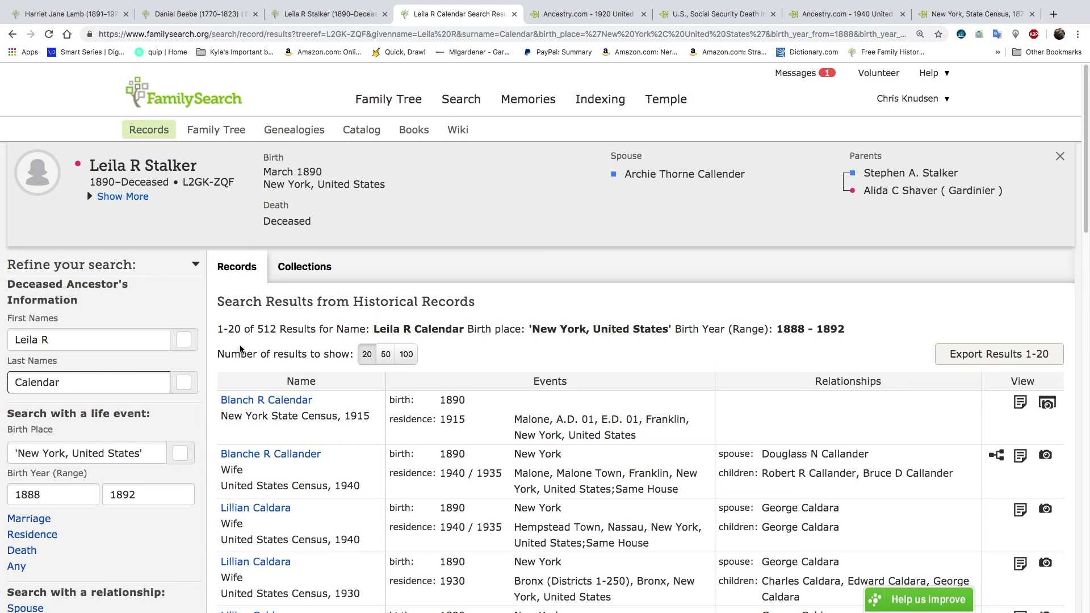
pyautogui.click(576, 16)
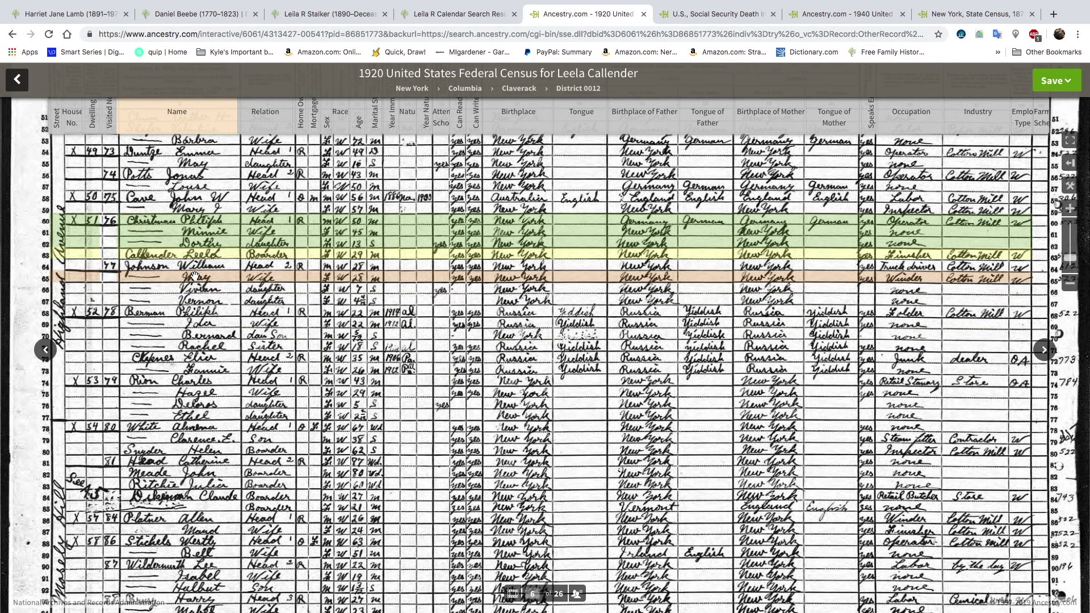
pyautogui.click(477, 15)
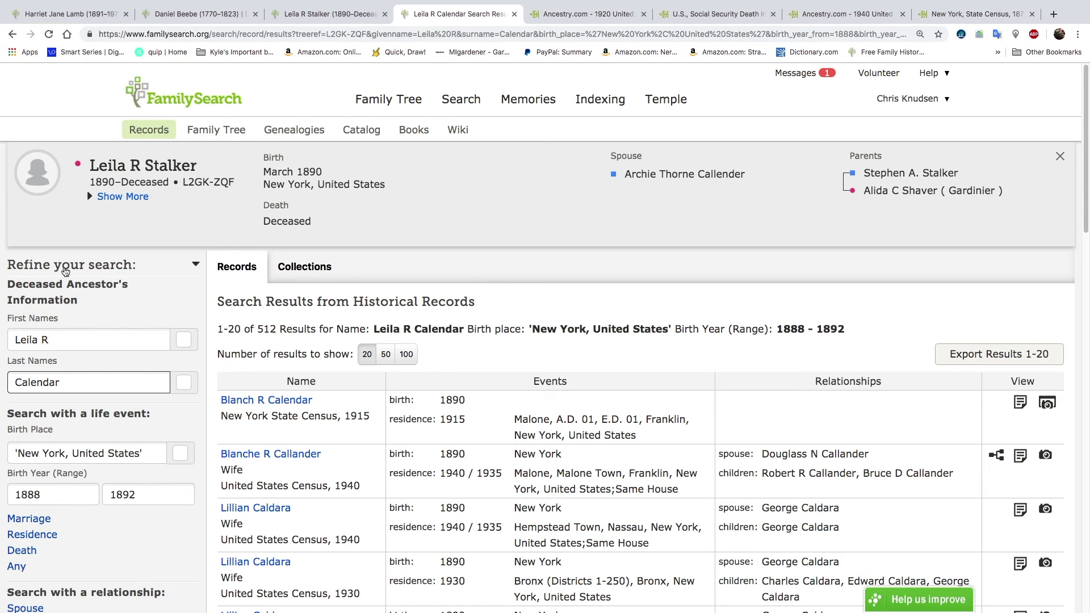
# Step: Search again with first name Leela R and open the New York State Health Department death record
pyautogui.click(30, 343)
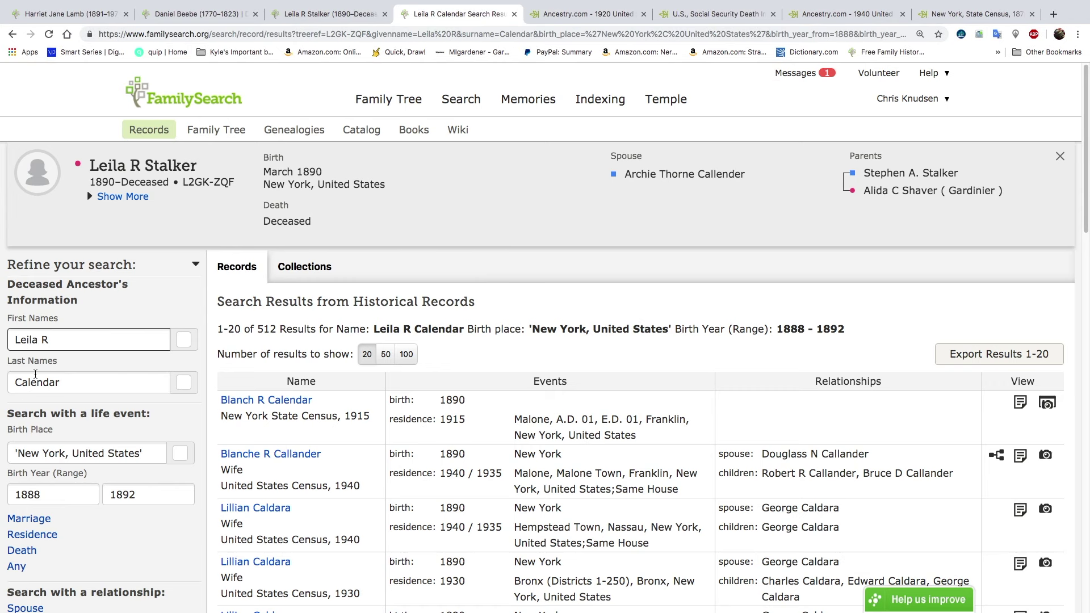
pyautogui.press('Return')
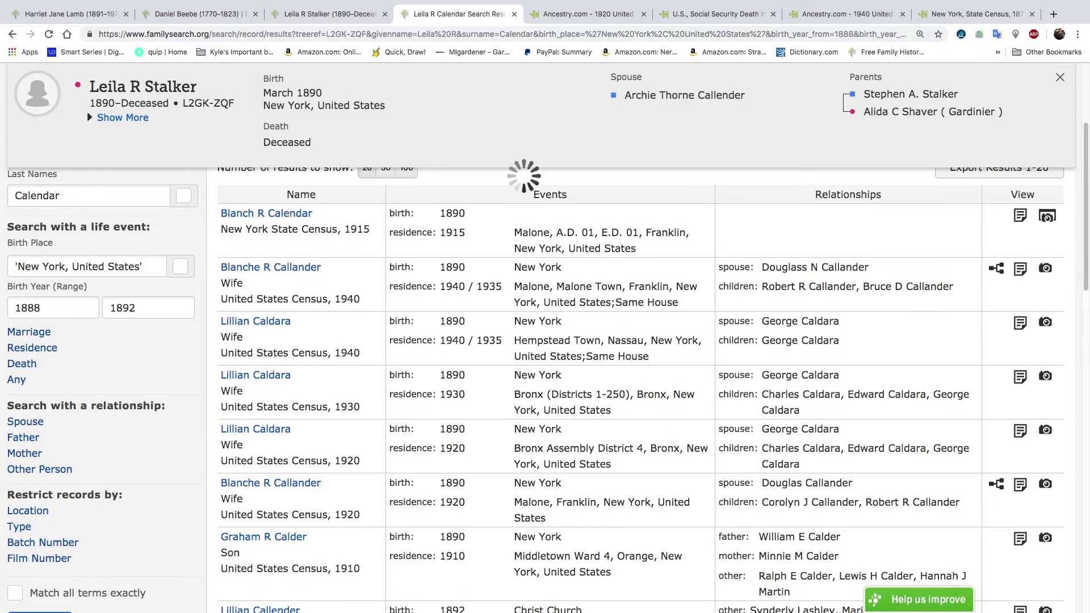
pyautogui.scroll(2, 313, 346)
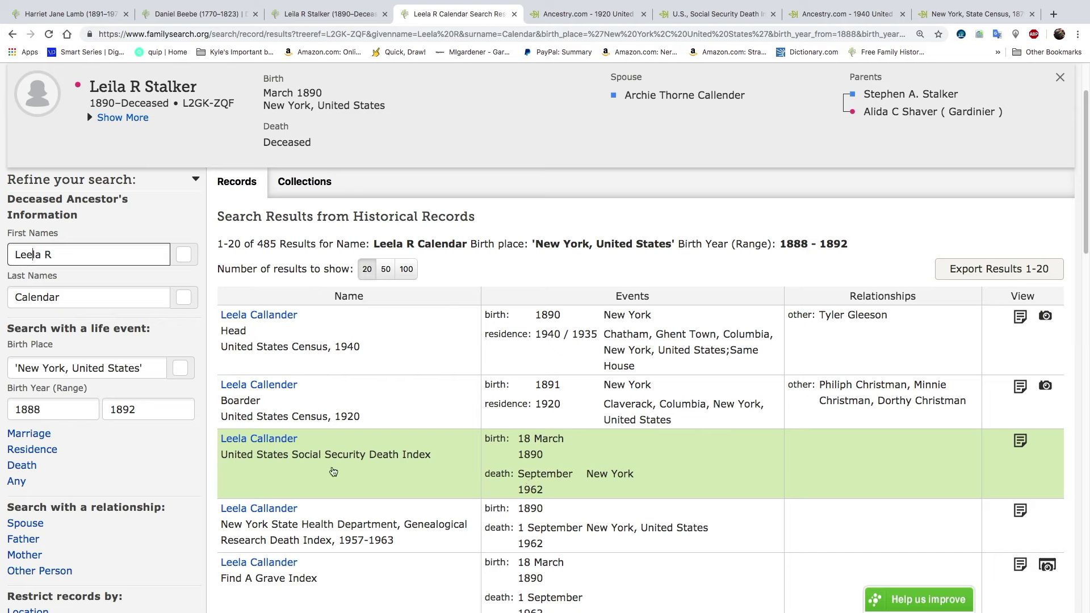
pyautogui.scroll(-2, 339, 488)
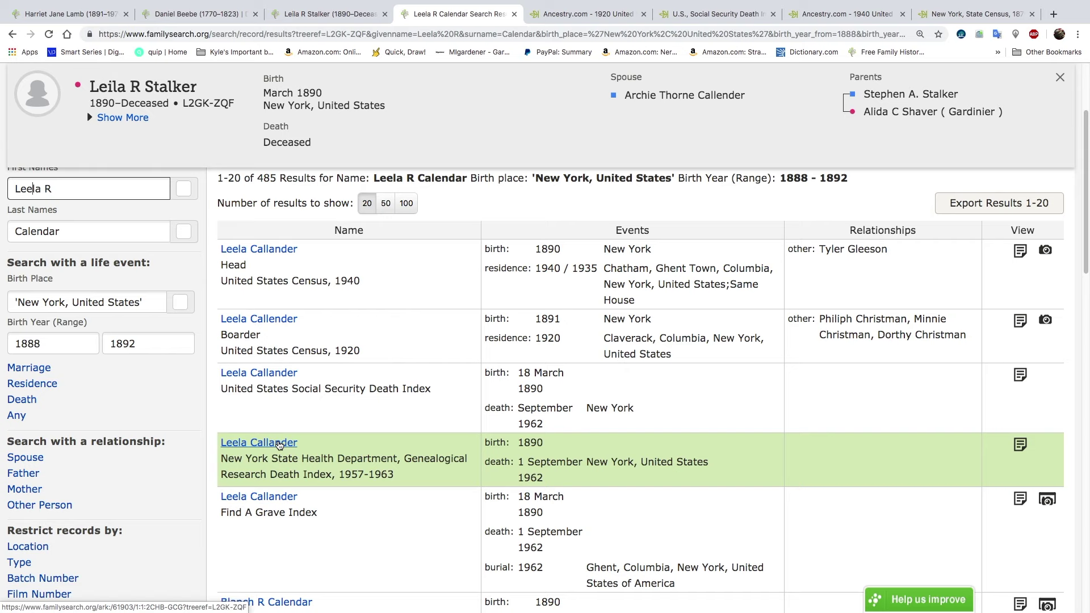
pyautogui.click(279, 443)
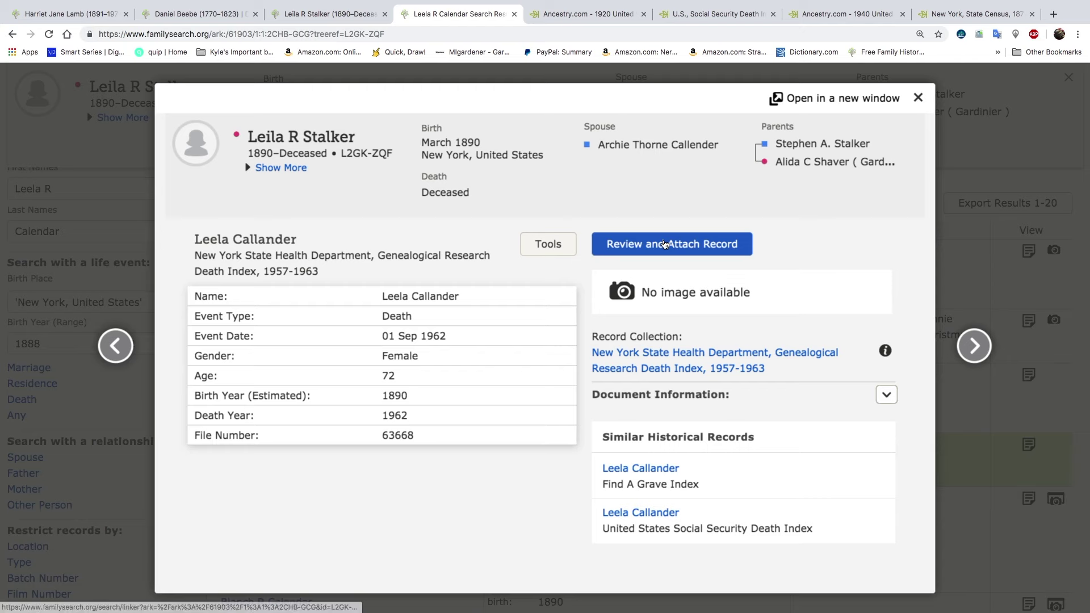
pyautogui.click(665, 244)
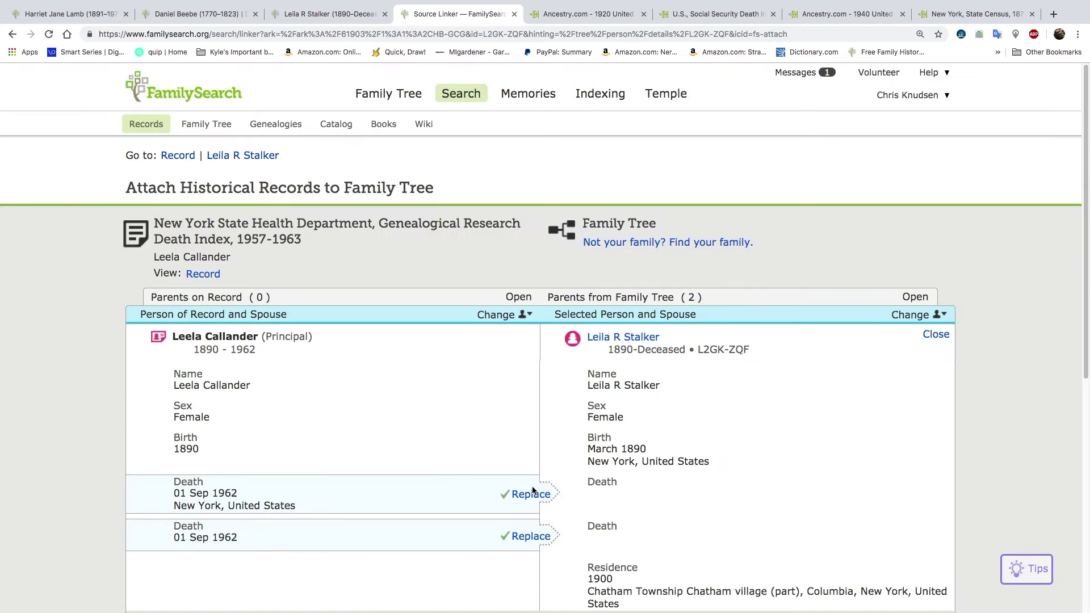
pyautogui.click(532, 493)
pyautogui.scroll(-4, 497, 479)
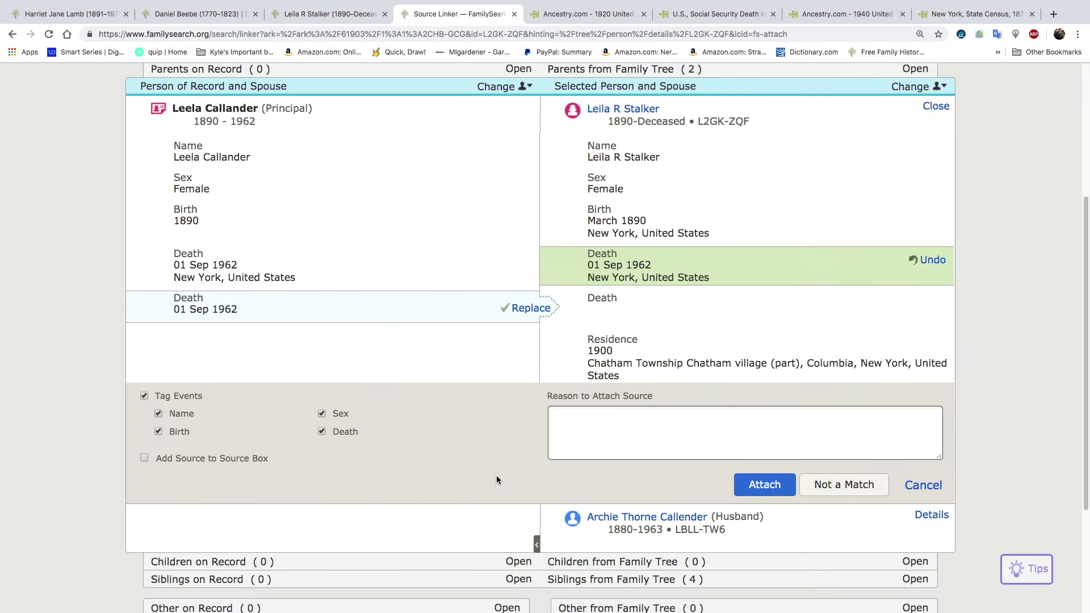
pyautogui.click(771, 480)
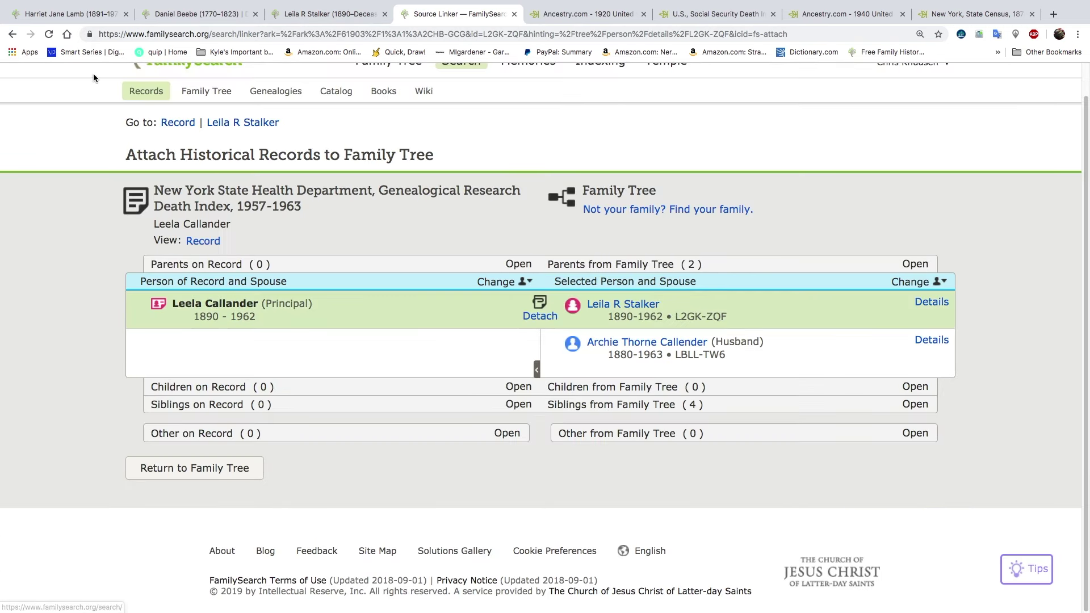
pyautogui.click(12, 34)
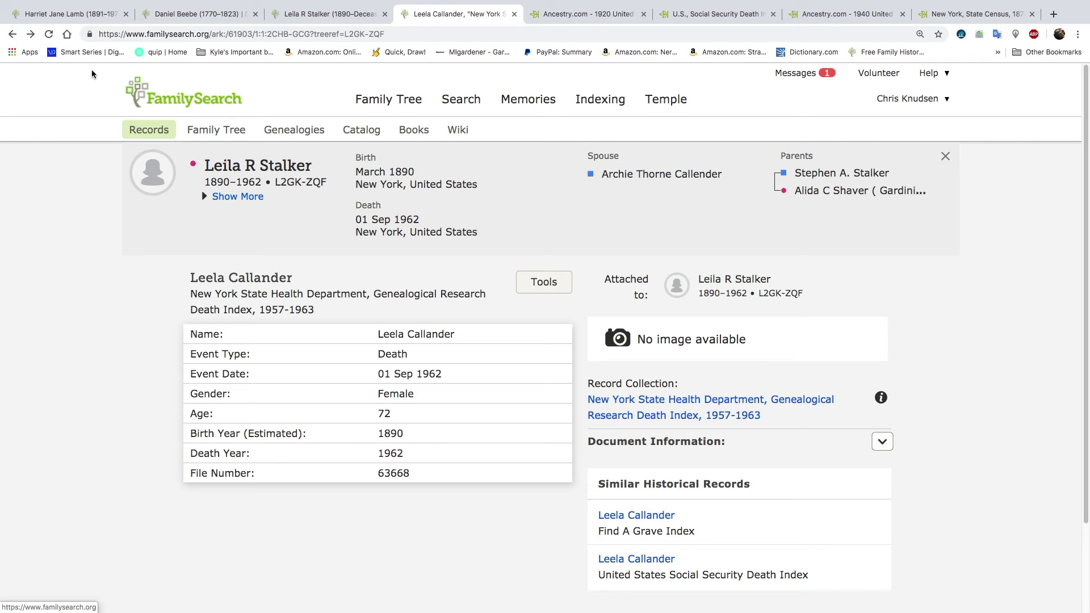
pyautogui.click(175, 138)
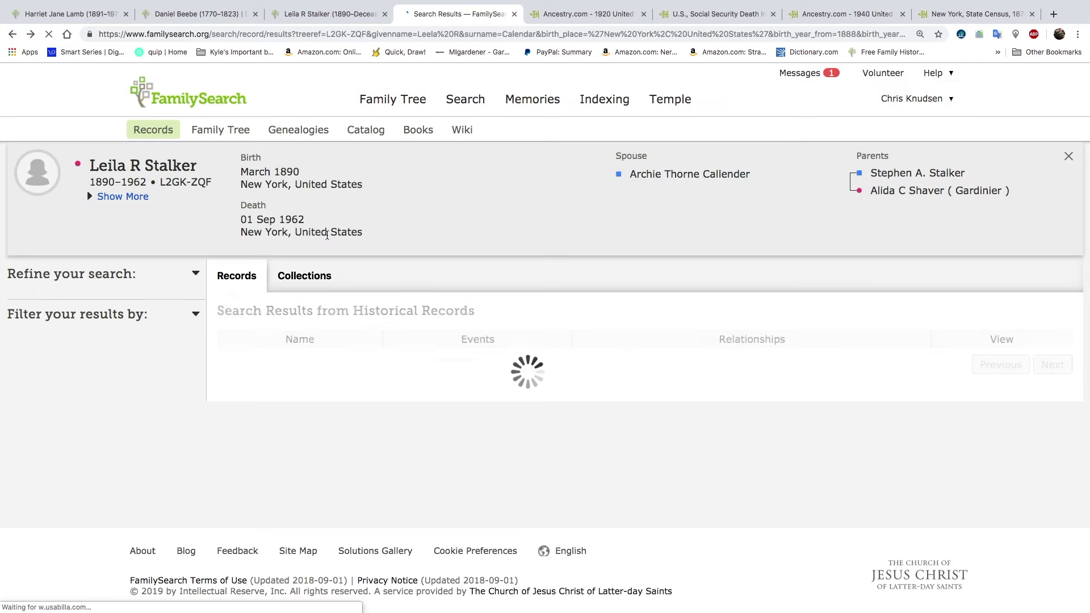
pyautogui.scroll(-3, 377, 389)
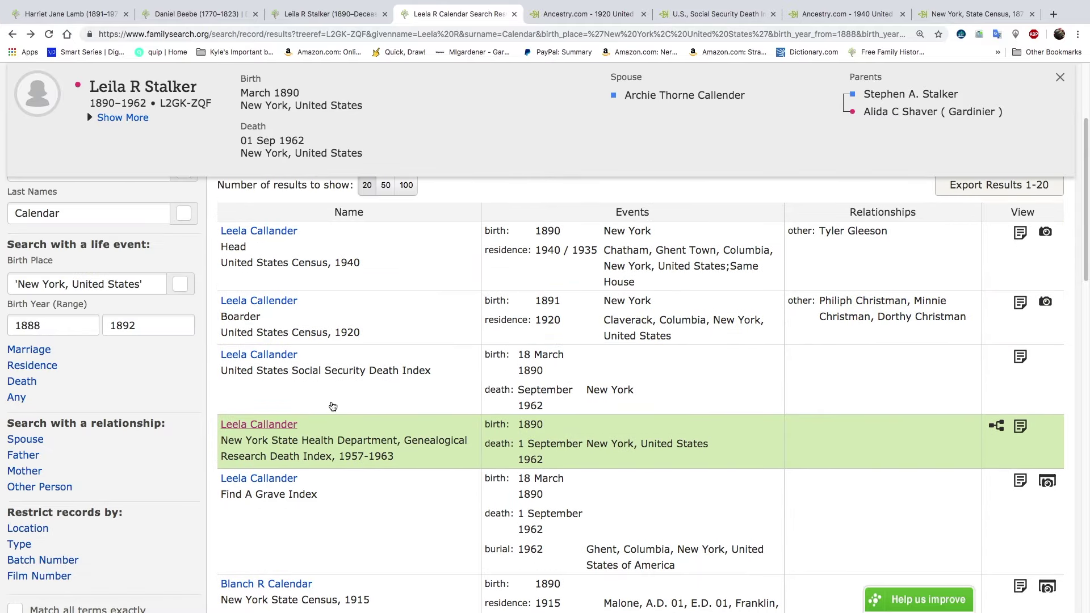
pyautogui.click(276, 356)
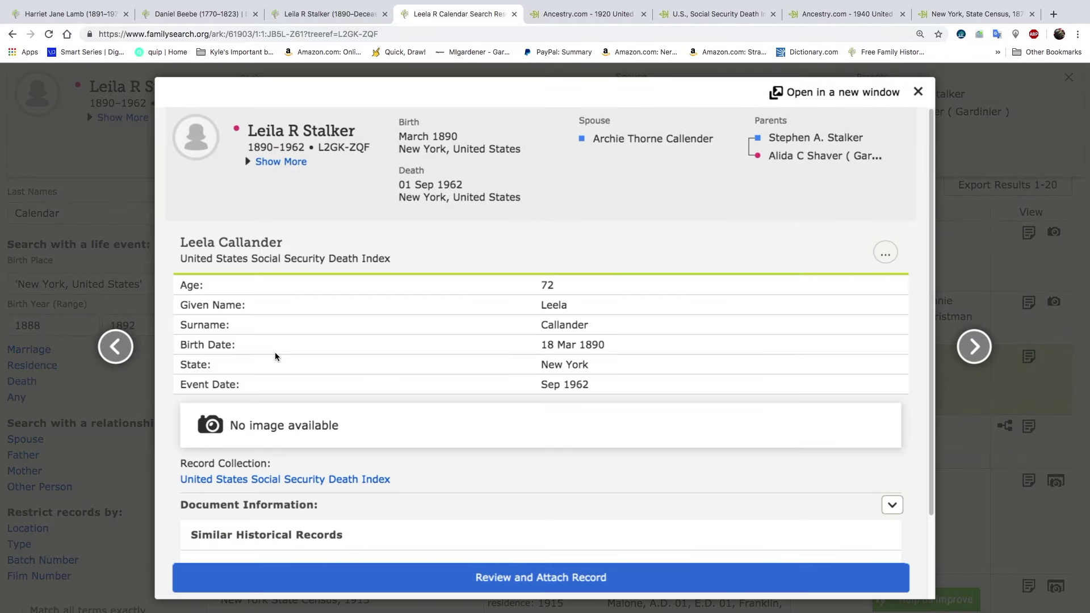
pyautogui.click(664, 254)
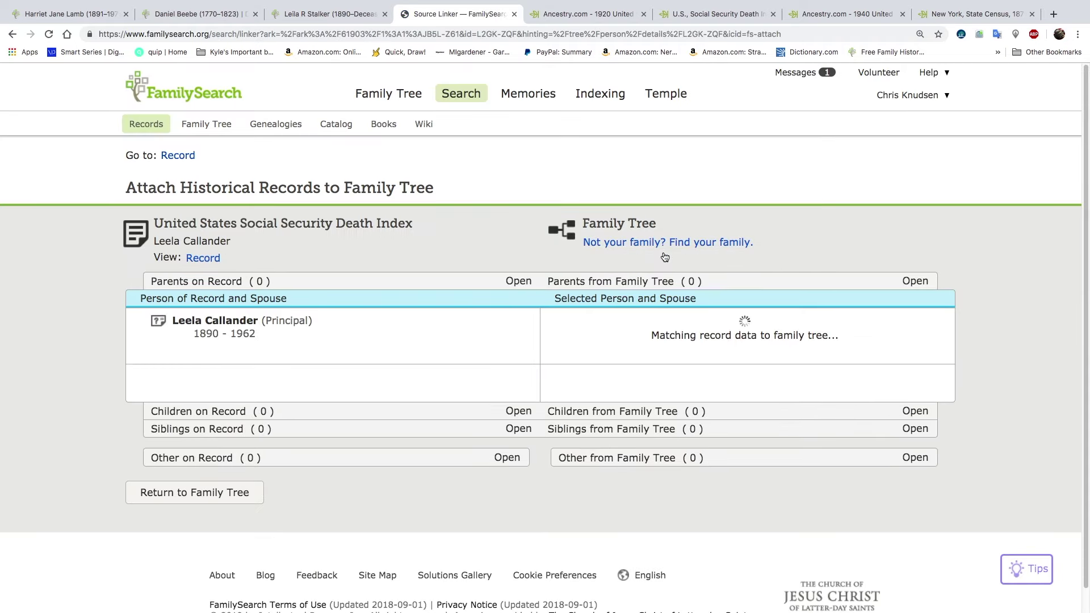
pyautogui.scroll(-3, 468, 451)
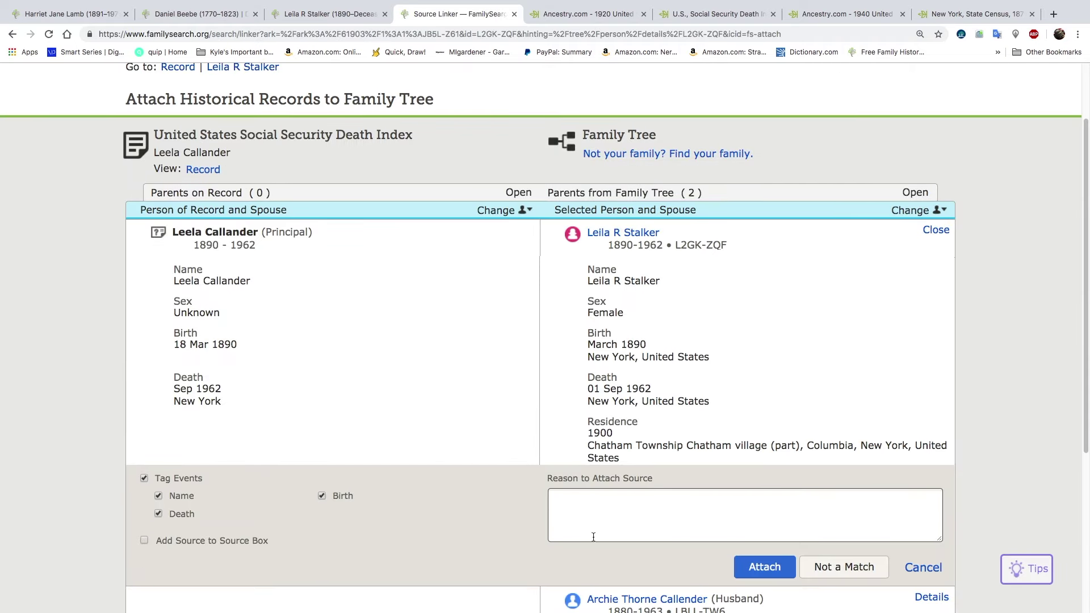
pyautogui.click(765, 569)
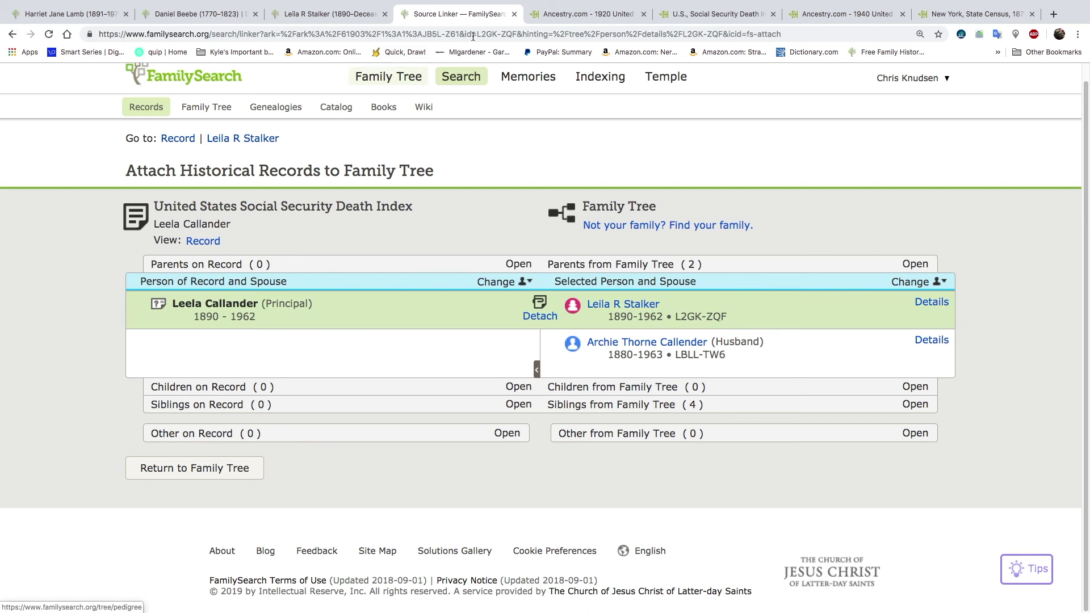
pyautogui.click(514, 14)
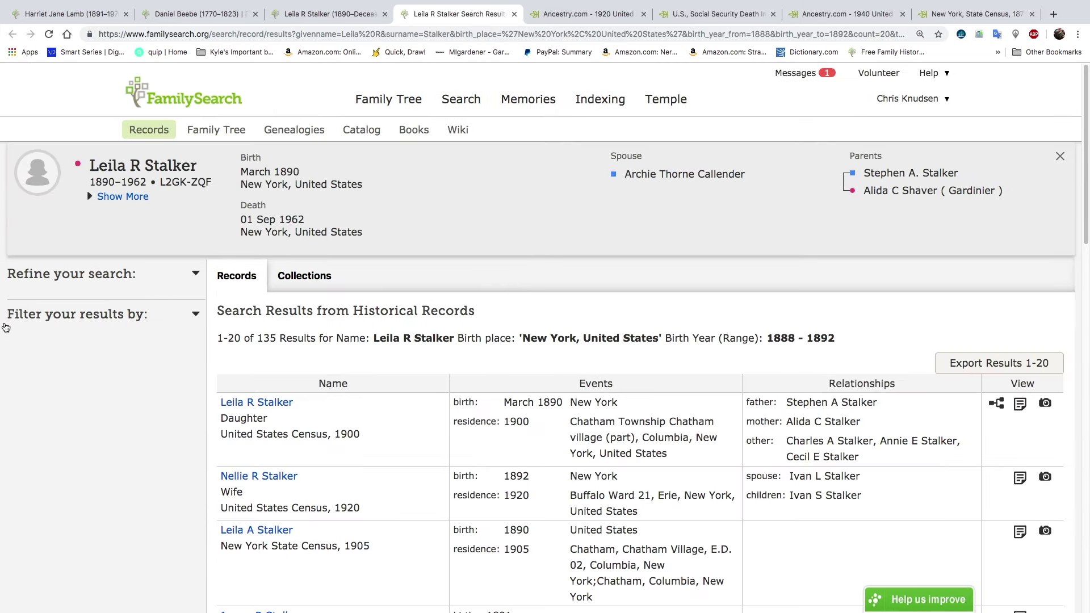
# Step: Rerun the record search with a revised first name and surname Calendar
pyautogui.click(29, 350)
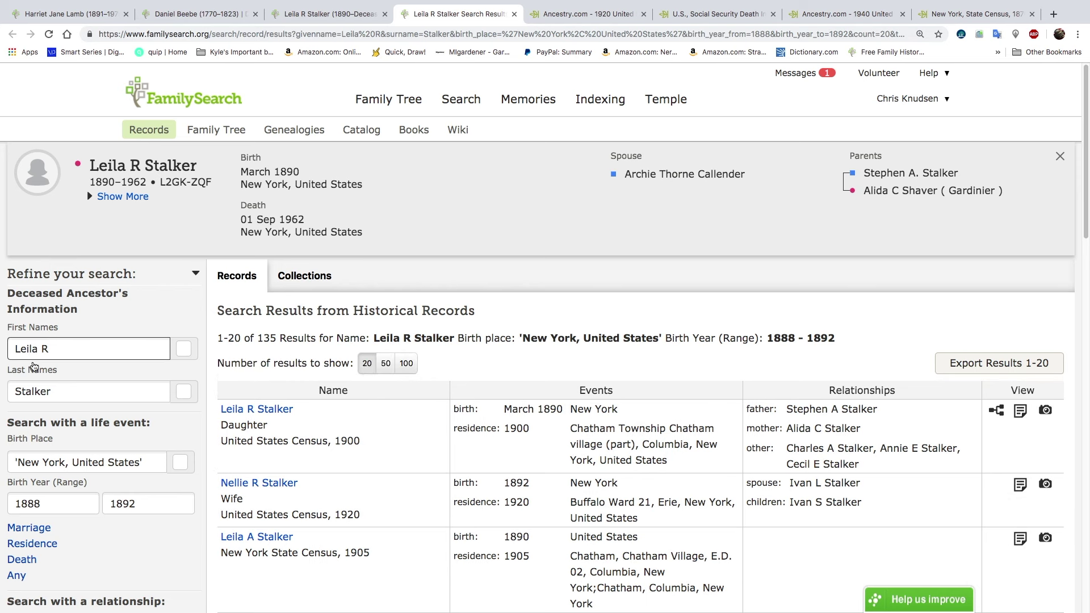
pyautogui.press('Return')
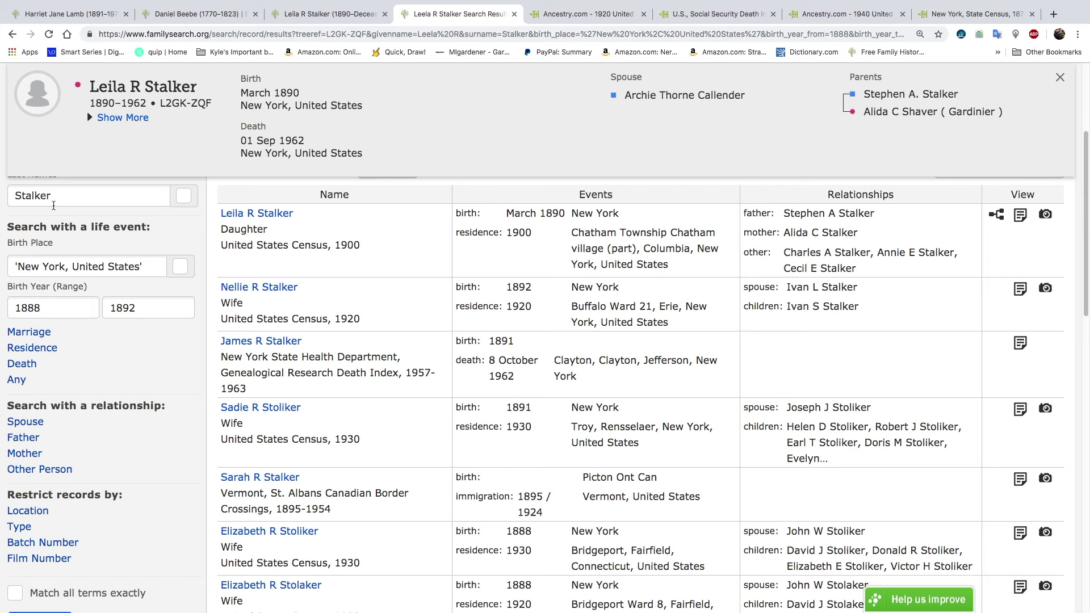
pyautogui.moveTo(54, 204); pyautogui.dragTo(8, 203)
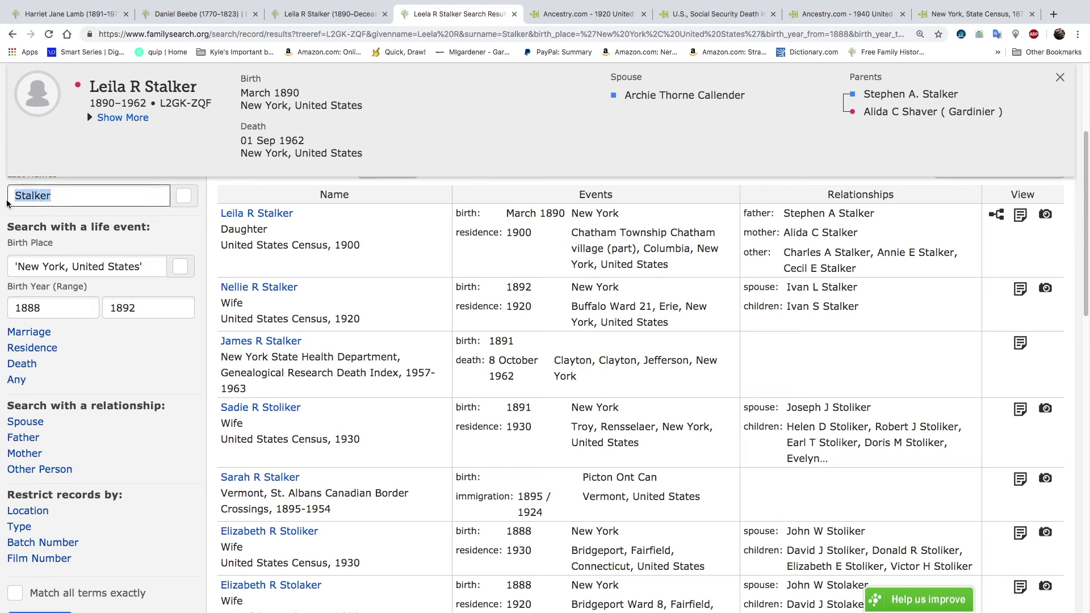
pyautogui.write('Calends')
pyautogui.press('BackSpace')
pyautogui.write('ar')
pyautogui.press('Return')
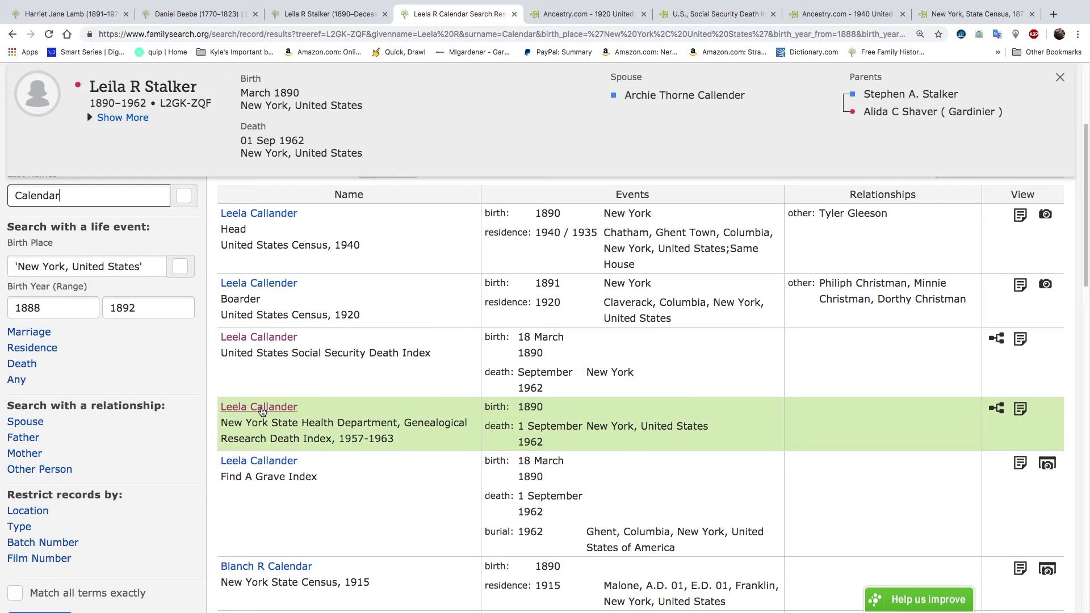
pyautogui.click(264, 463)
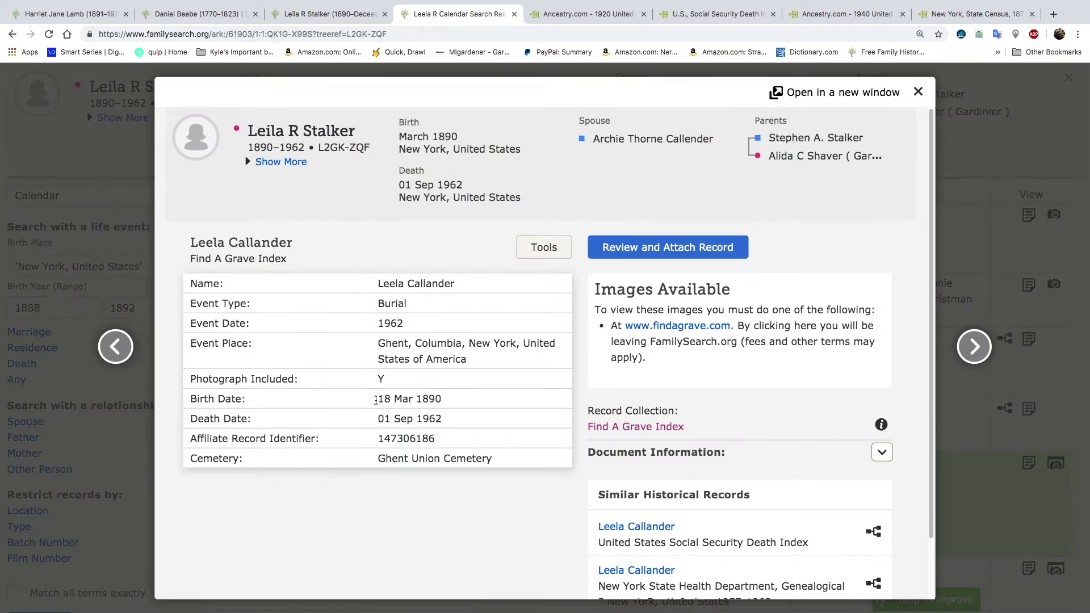
pyautogui.click(625, 247)
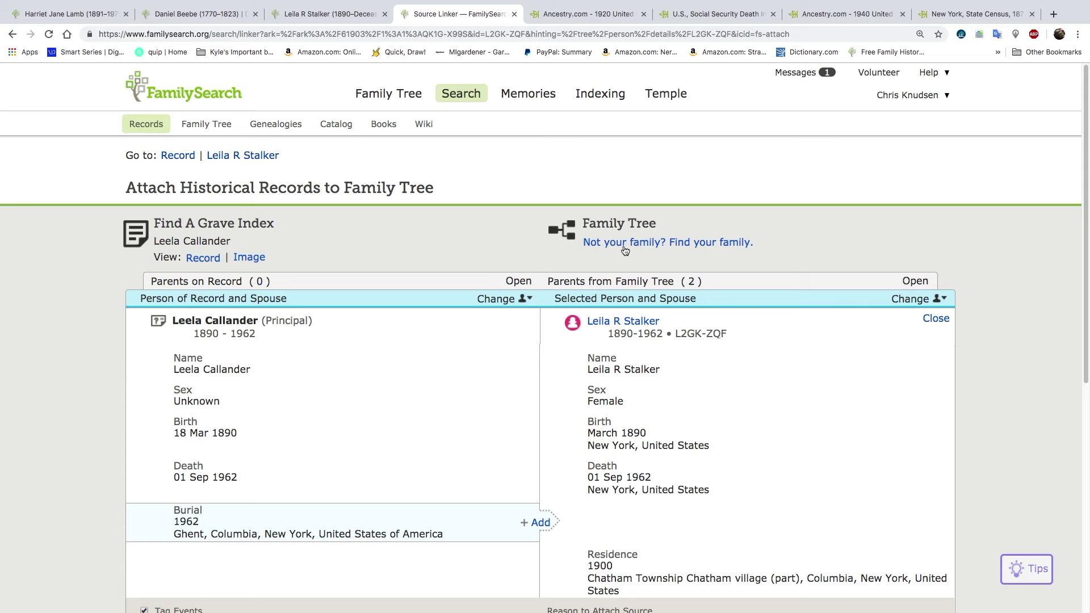
pyautogui.click(535, 523)
pyautogui.scroll(-2, 492, 483)
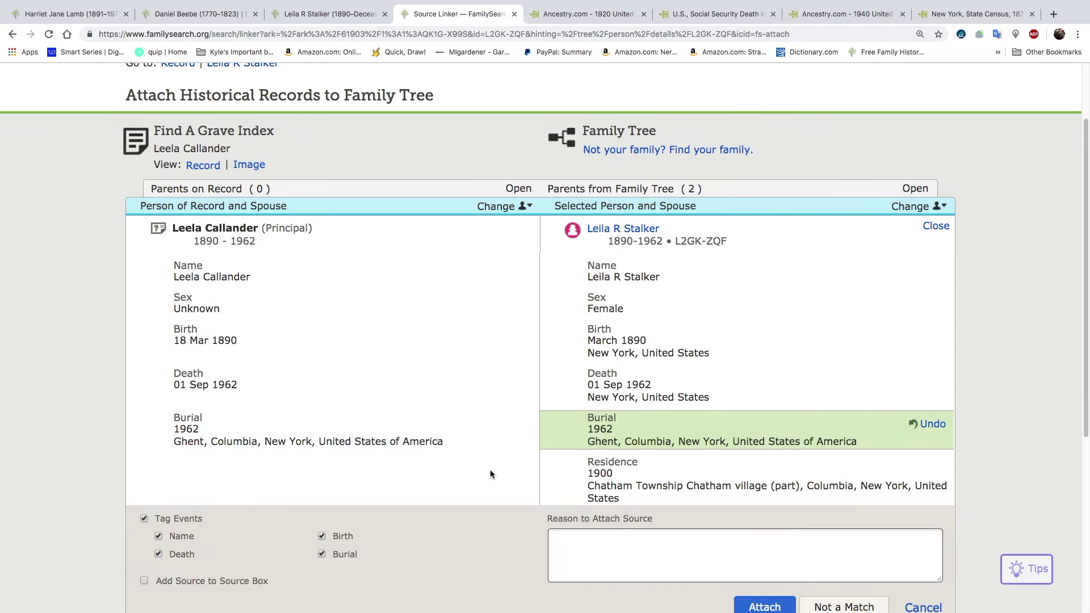
pyautogui.click(761, 606)
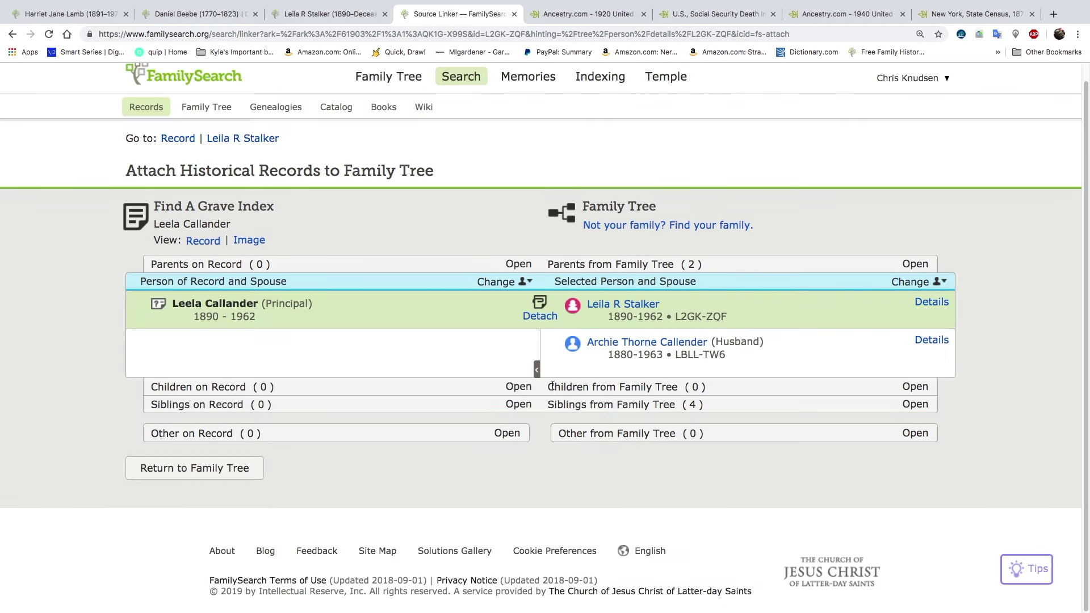
pyautogui.click(340, 15)
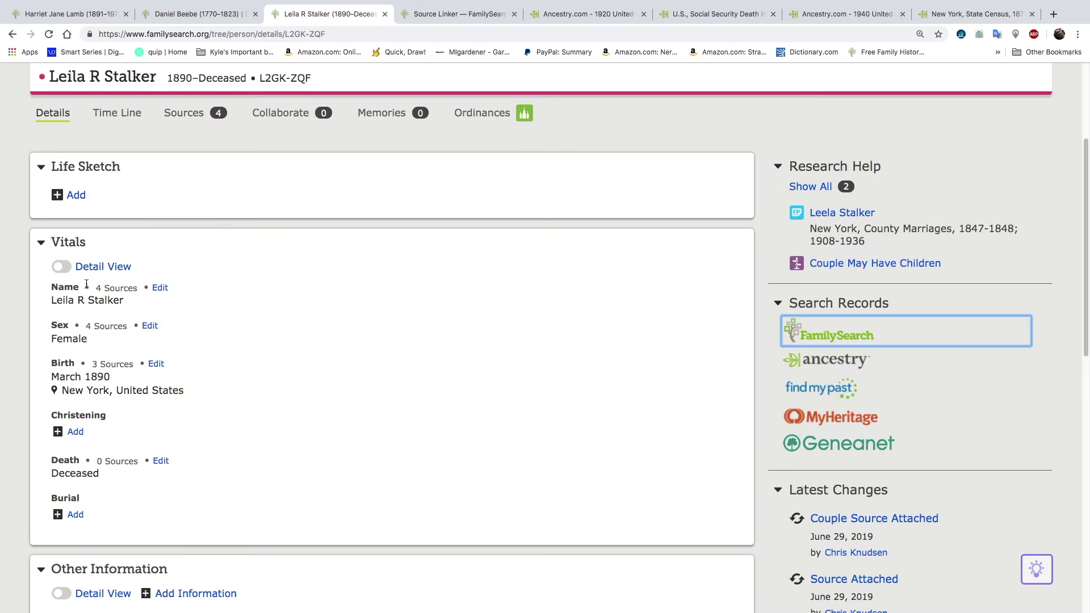
# Step: Change Leila's birth date to the standardized 18 March 1890 and save it
pyautogui.click(157, 365)
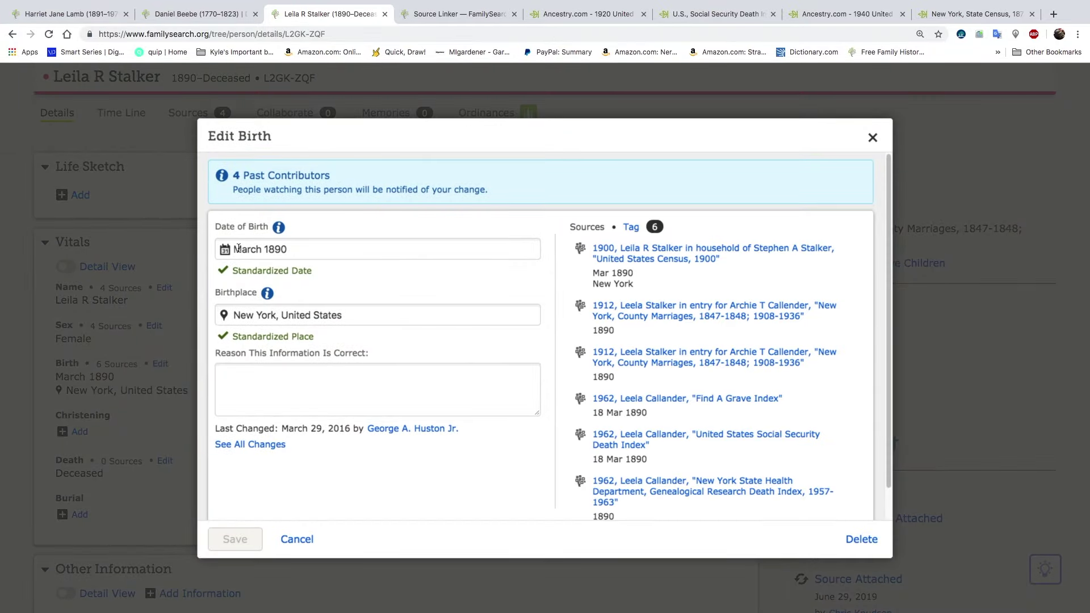
pyautogui.click(238, 248)
pyautogui.write('18')
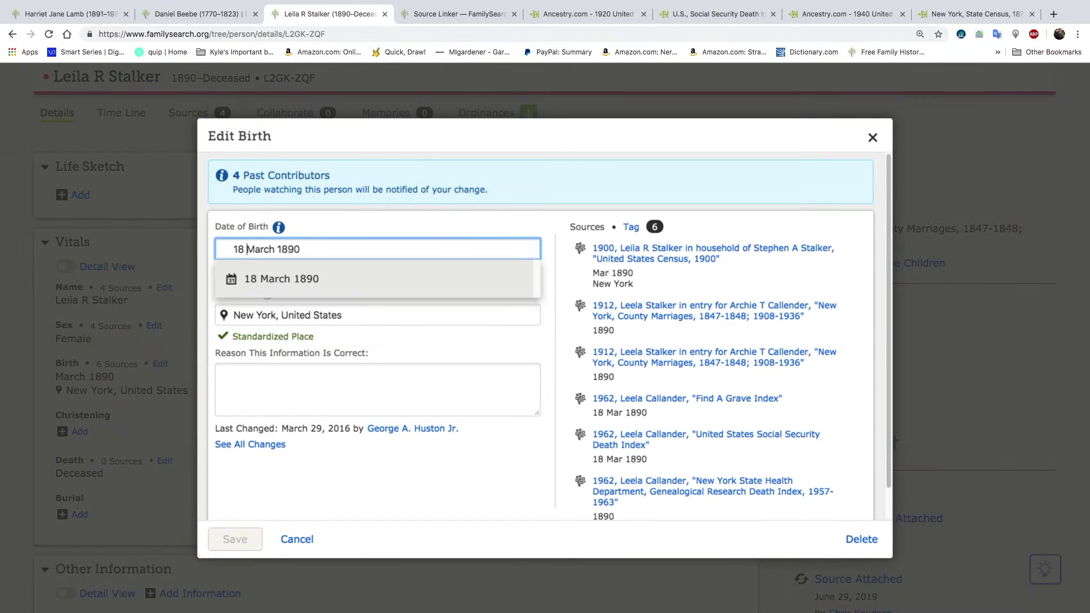
pyautogui.click(267, 286)
pyautogui.click(234, 539)
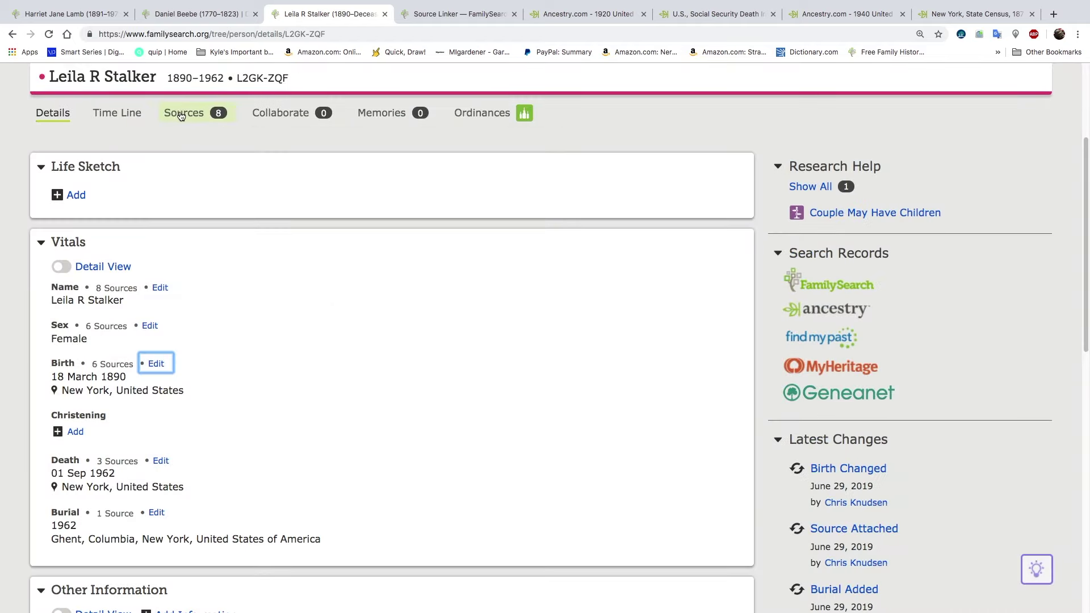
# Step: Close the finished Source Linker page and the leftover record and New York census tabs
pyautogui.click(48, 34)
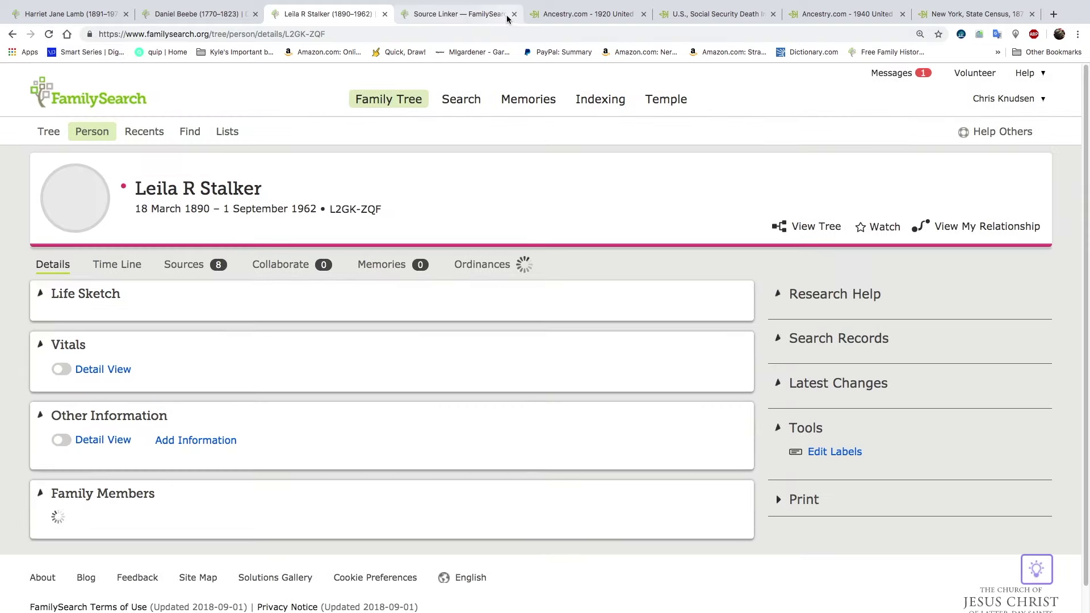
pyautogui.click(492, 15)
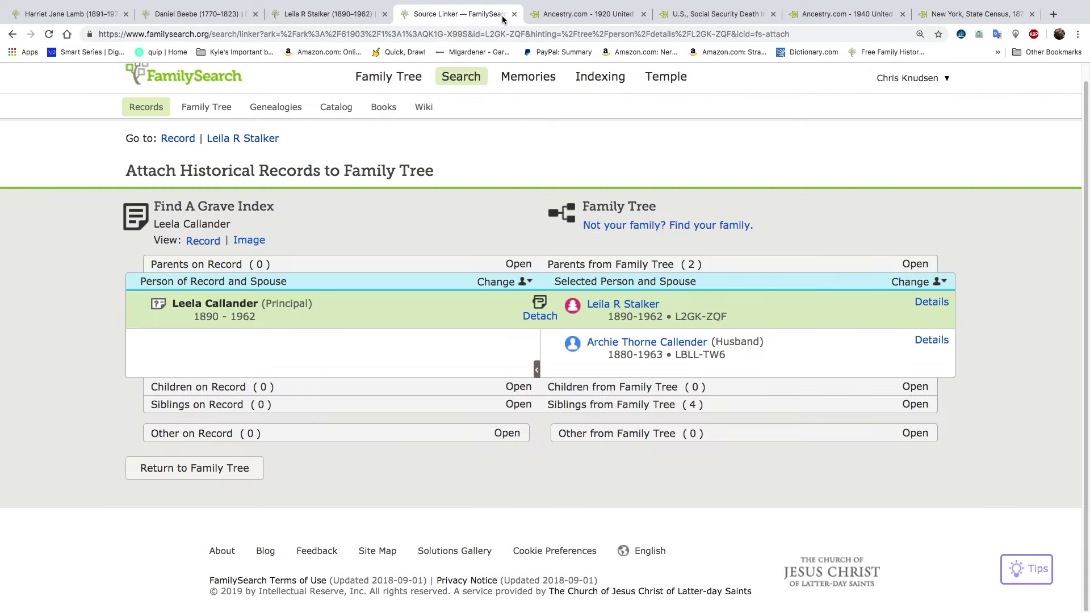
pyautogui.click(513, 14)
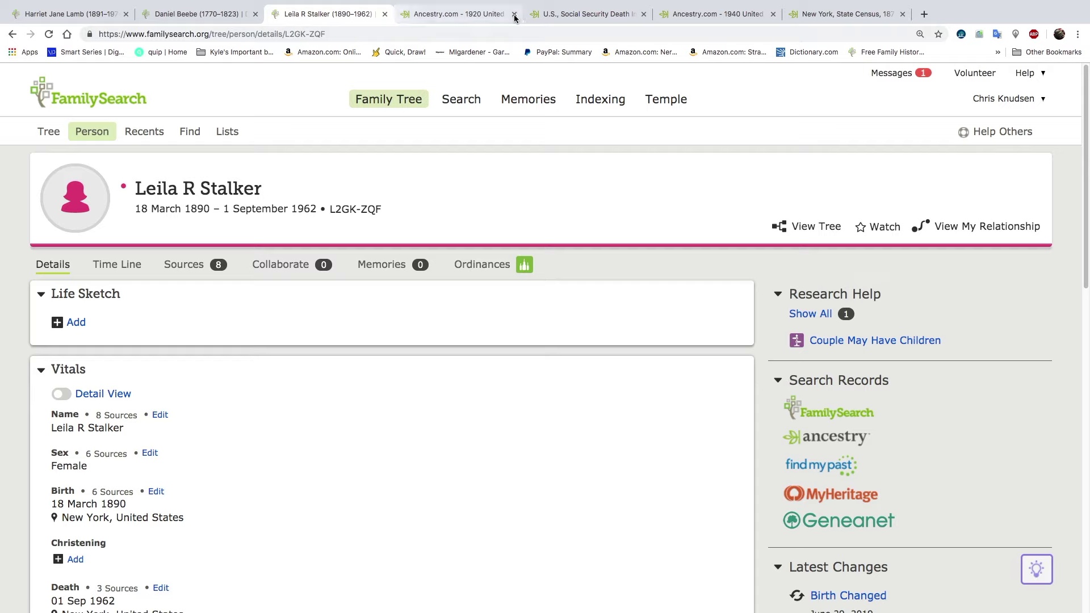
pyautogui.click(513, 14)
pyautogui.click(514, 14)
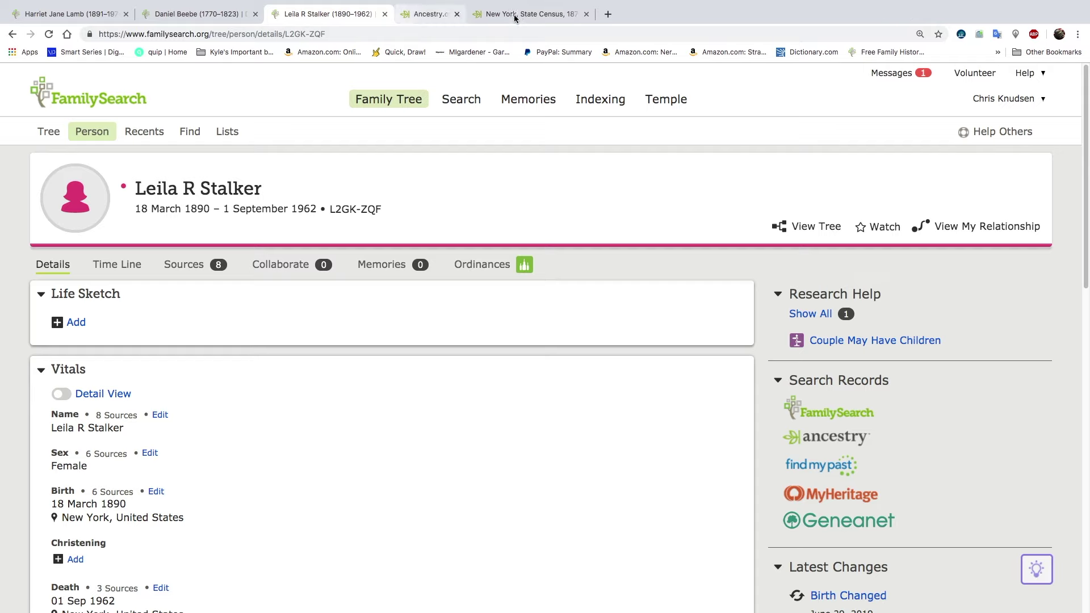
pyautogui.click(514, 14)
pyautogui.click(514, 14)
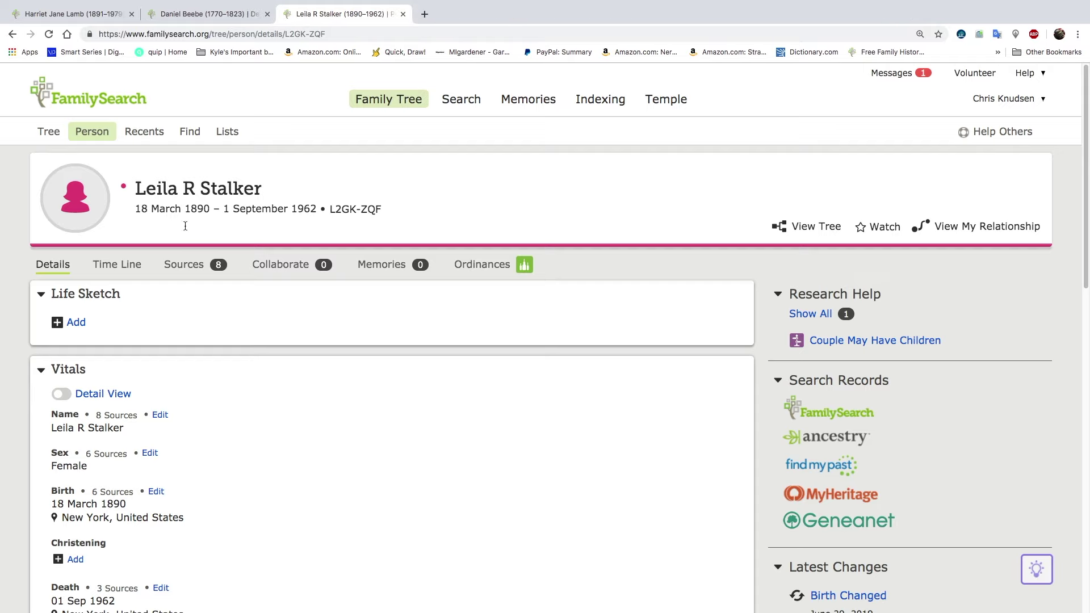
# Step: Review Leila's attached sources list, then return to her details overview
pyautogui.click(226, 267)
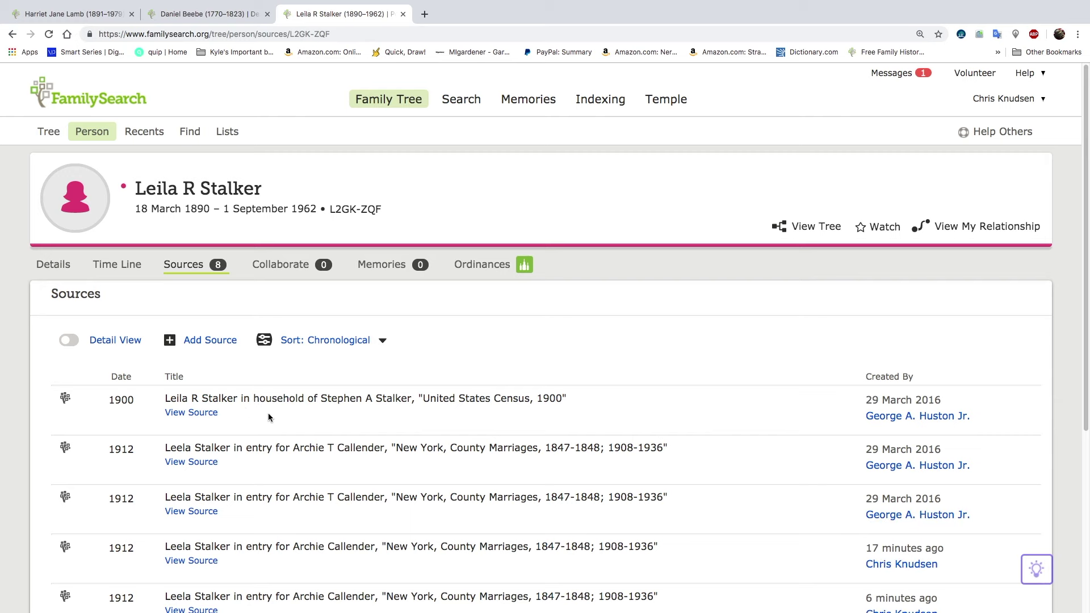
pyautogui.scroll(-5, 275, 416)
pyautogui.scroll(4, 276, 420)
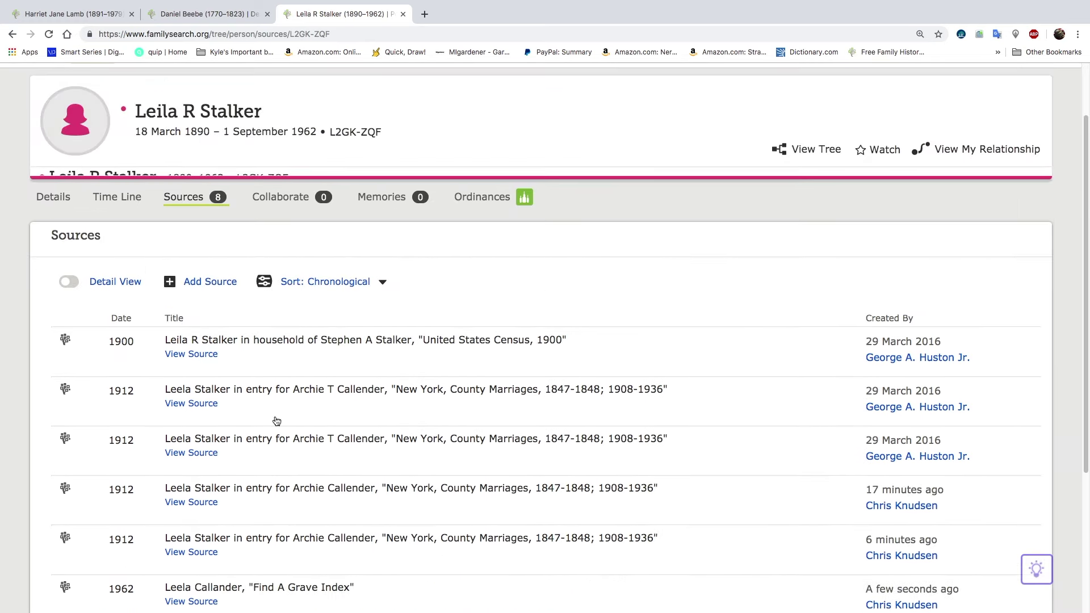
pyautogui.scroll(-1, 277, 421)
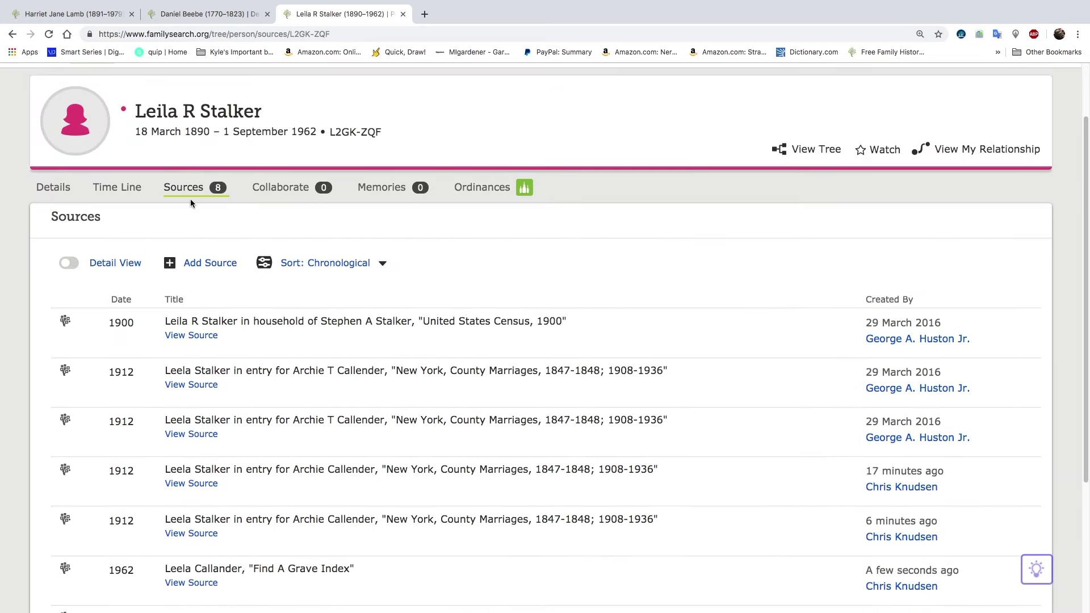
pyautogui.click(53, 188)
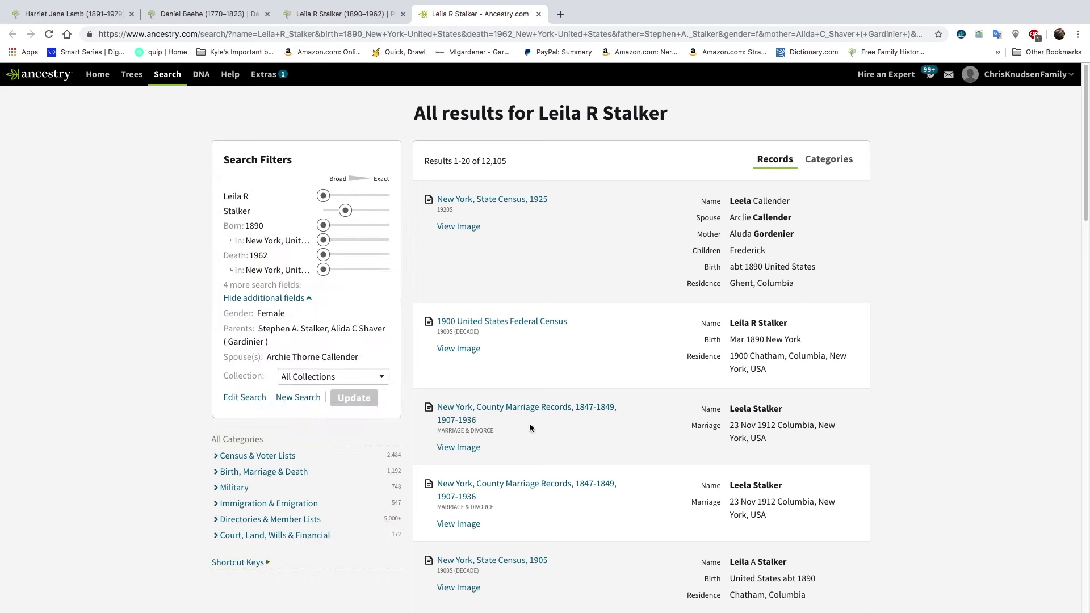
pyautogui.scroll(-1, 533, 499)
pyautogui.scroll(-3, 533, 499)
pyautogui.scroll(-2, 533, 498)
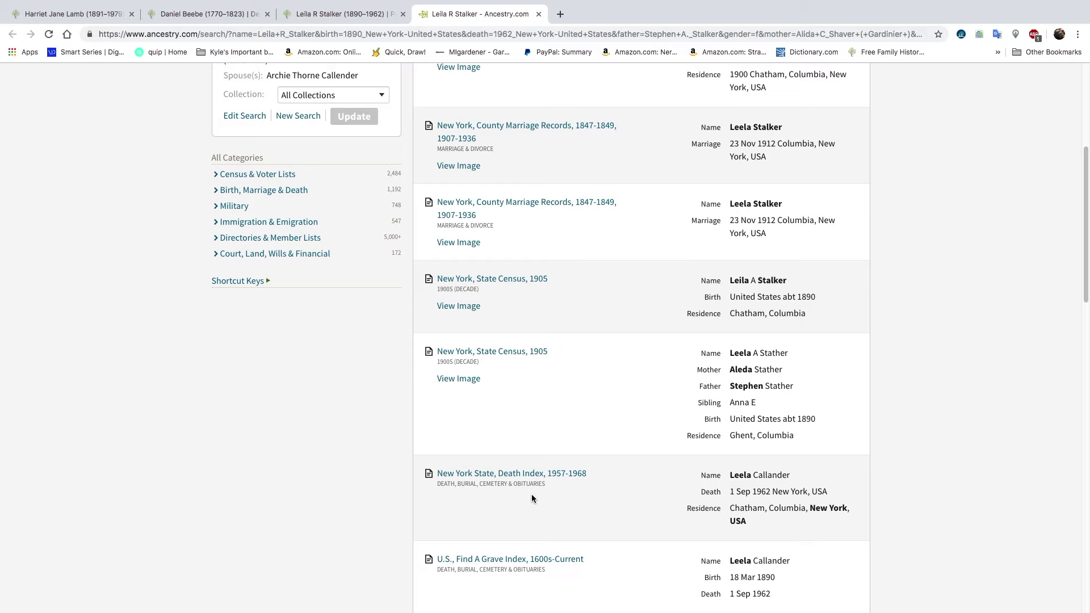
pyautogui.scroll(-2, 531, 498)
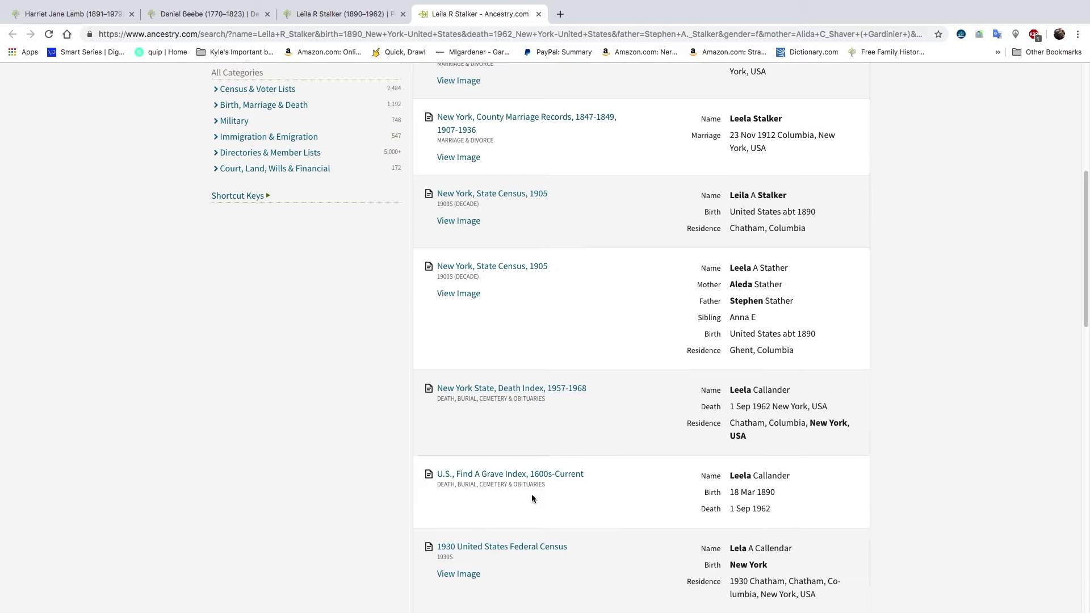
pyautogui.click(499, 547)
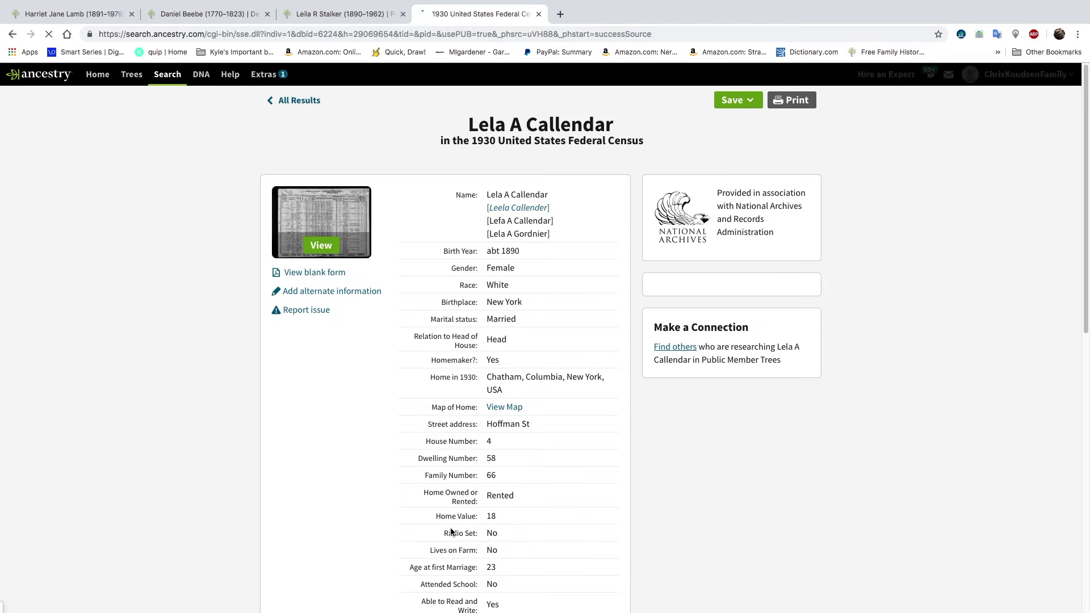
pyautogui.scroll(-3, 482, 506)
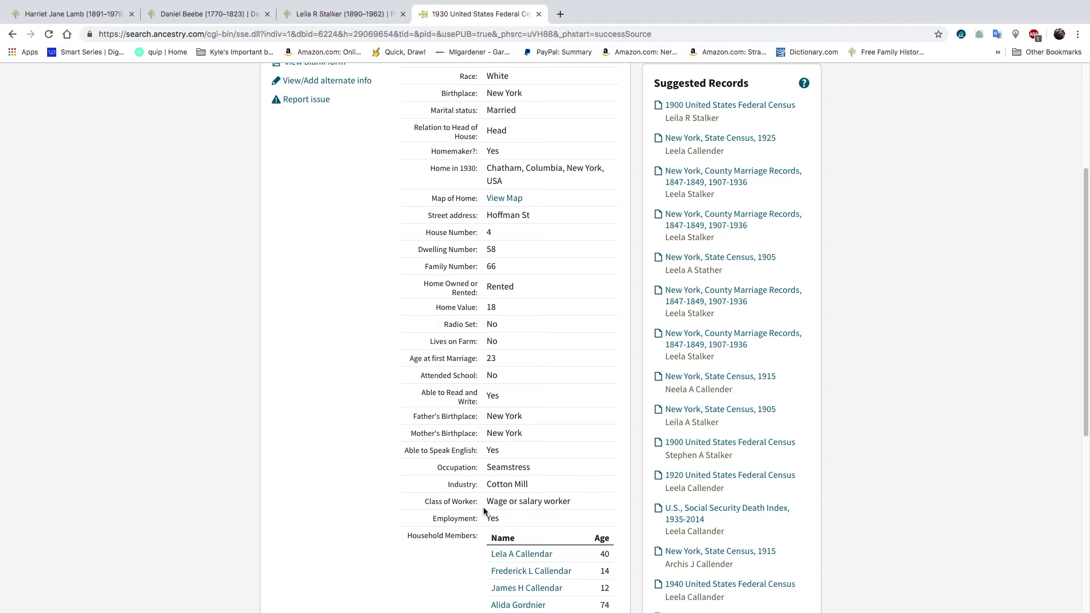
pyautogui.scroll(-1, 482, 510)
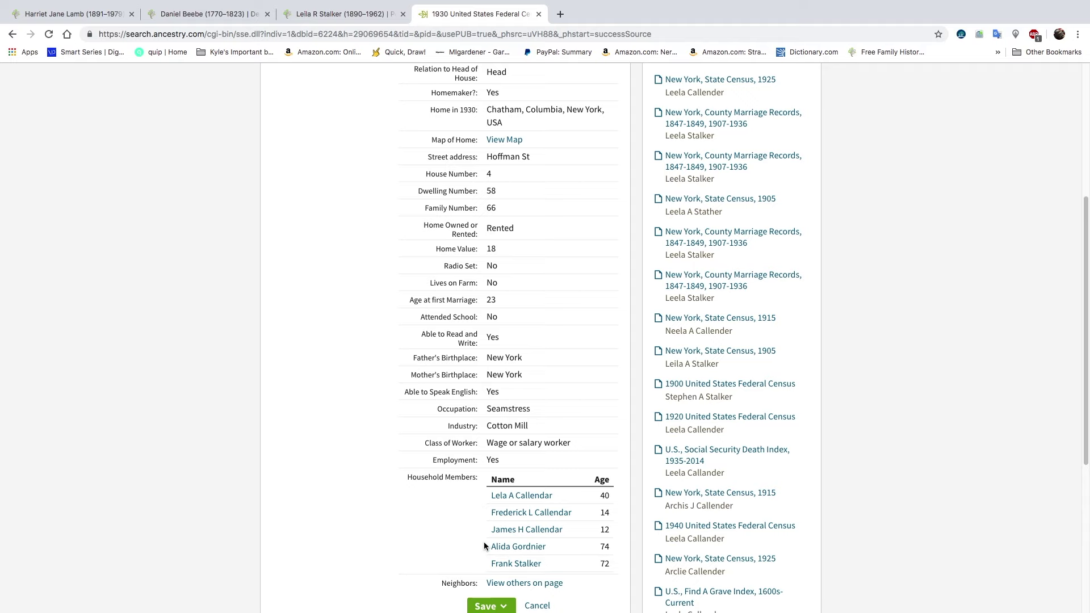
pyautogui.scroll(5, 483, 547)
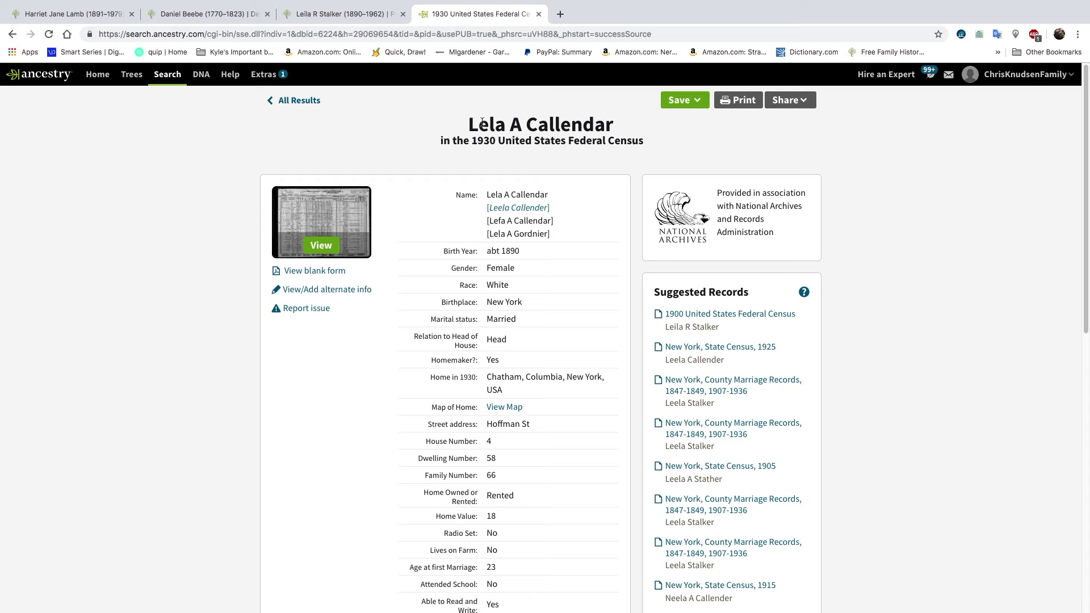
pyautogui.click(349, 20)
pyautogui.click(442, 21)
# Step: Rerun Leila's FamilySearch record search with first name Lela R
pyautogui.click(373, 19)
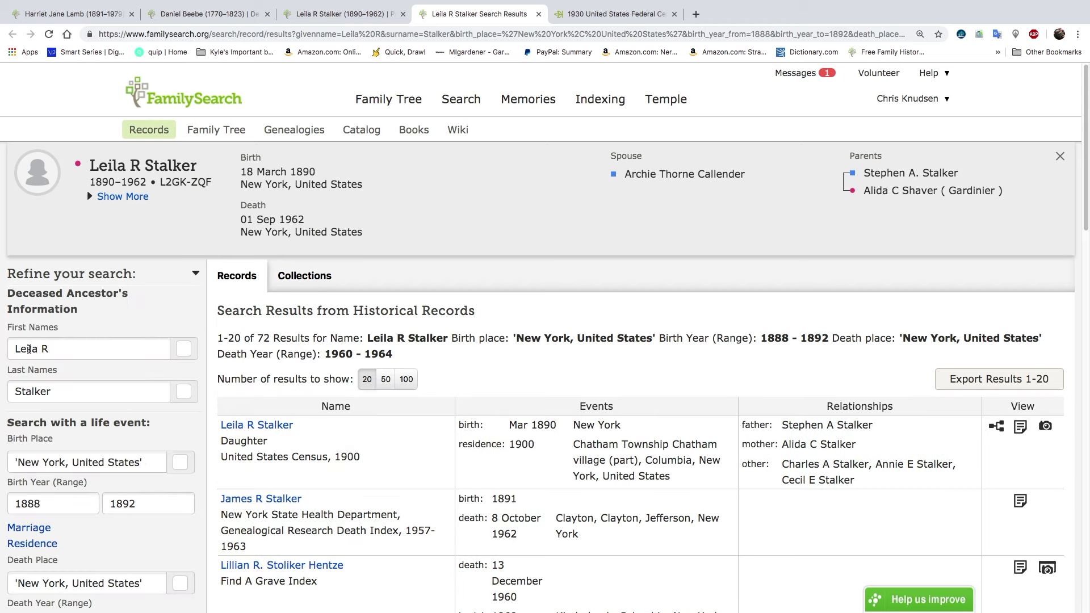
pyautogui.click(30, 349)
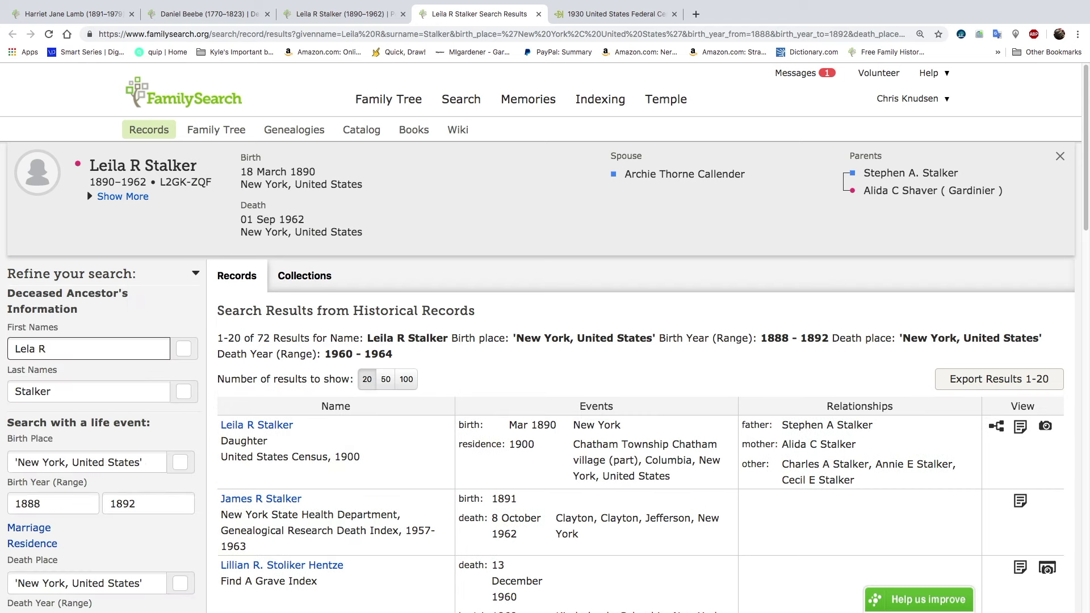
pyautogui.press('Return')
pyautogui.scroll(-5, 63, 191)
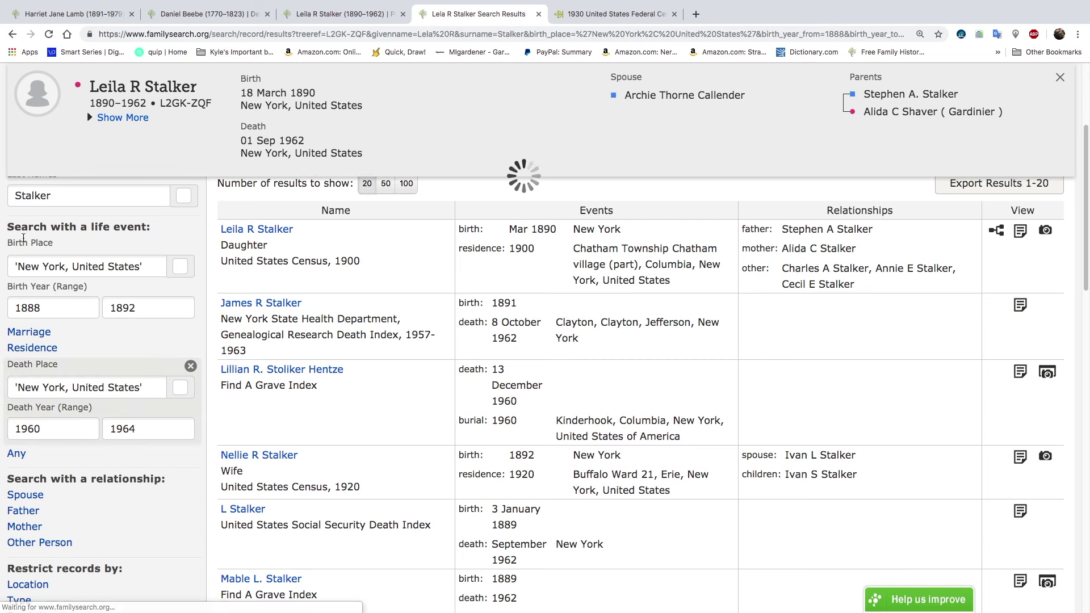
pyautogui.click(64, 192)
pyautogui.press('BackSpace')
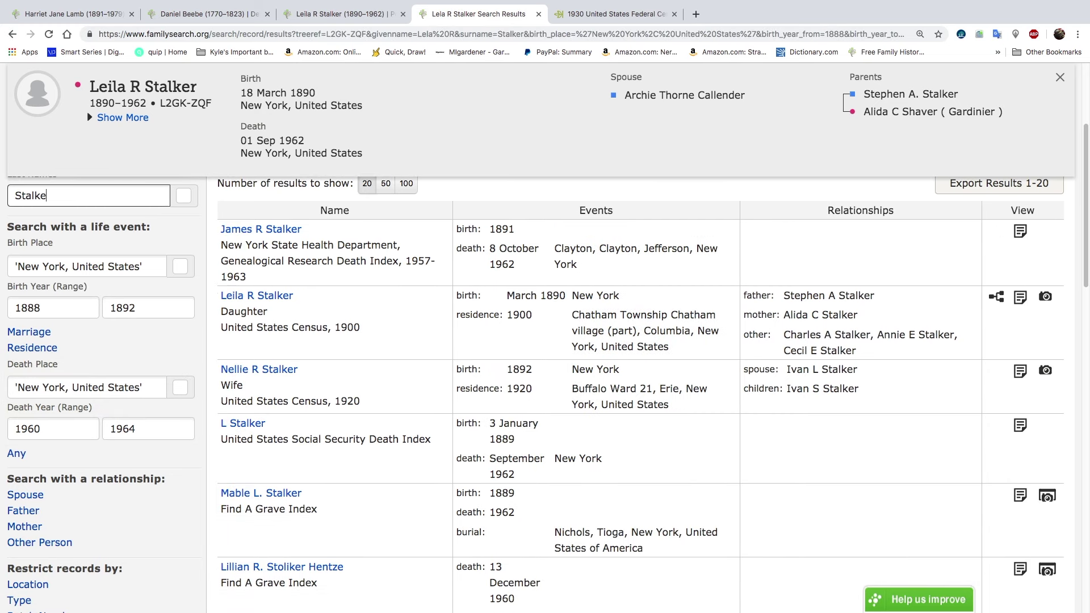
pyautogui.press('BackSpace')
pyautogui.press('BackSpace')
pyautogui.press('BackSpace')
pyautogui.press('BackSpace')
pyautogui.press('BackSpace')
pyautogui.write('Calendar')
pyautogui.press('Return')
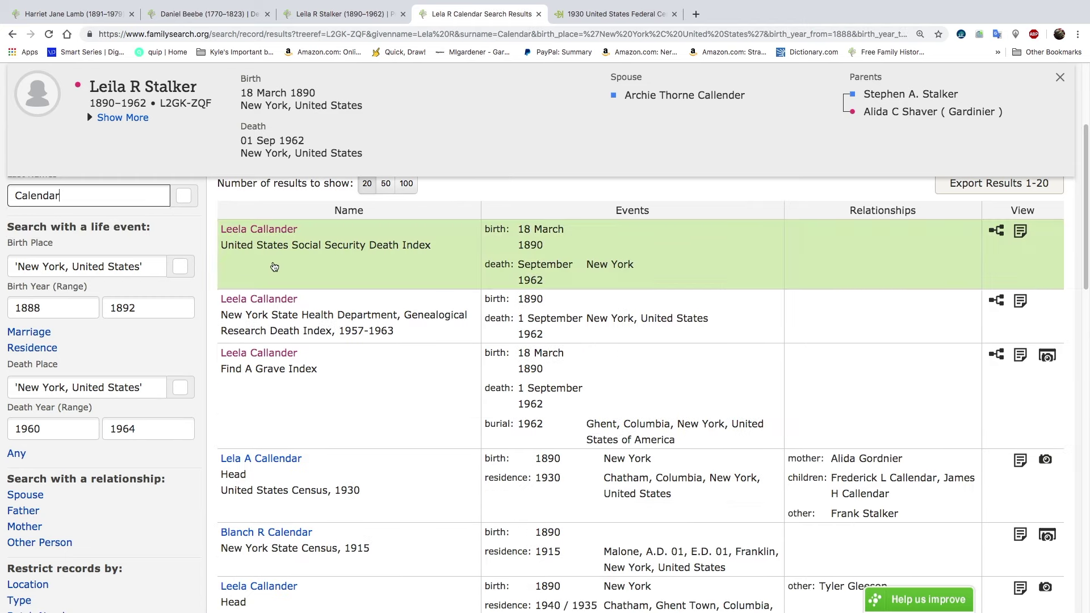
pyautogui.scroll(4, 326, 256)
pyautogui.scroll(-2, 327, 405)
pyautogui.scroll(-3, 327, 406)
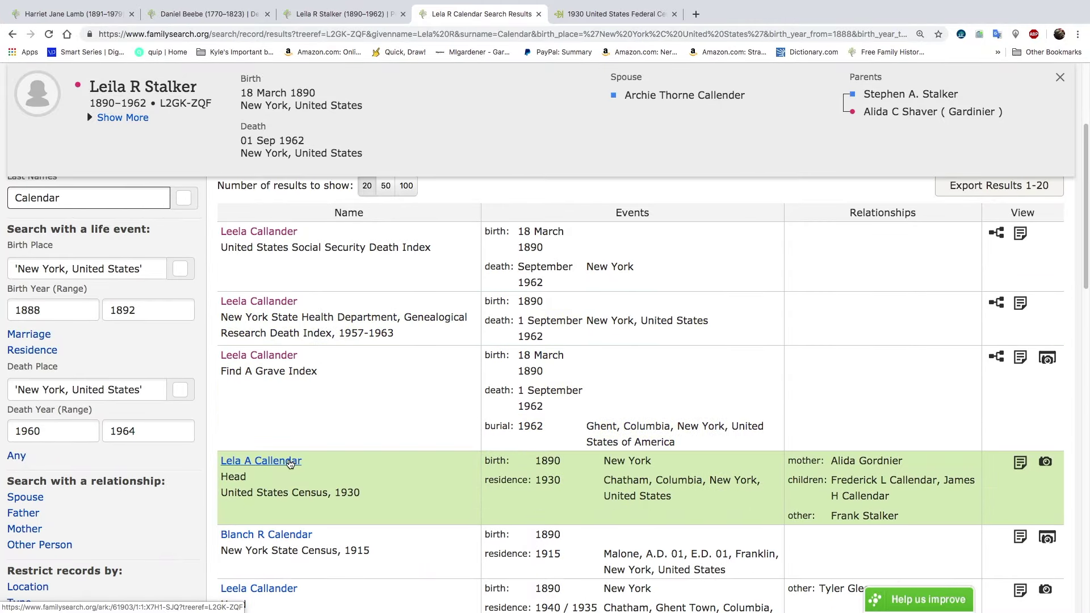
pyautogui.click(290, 462)
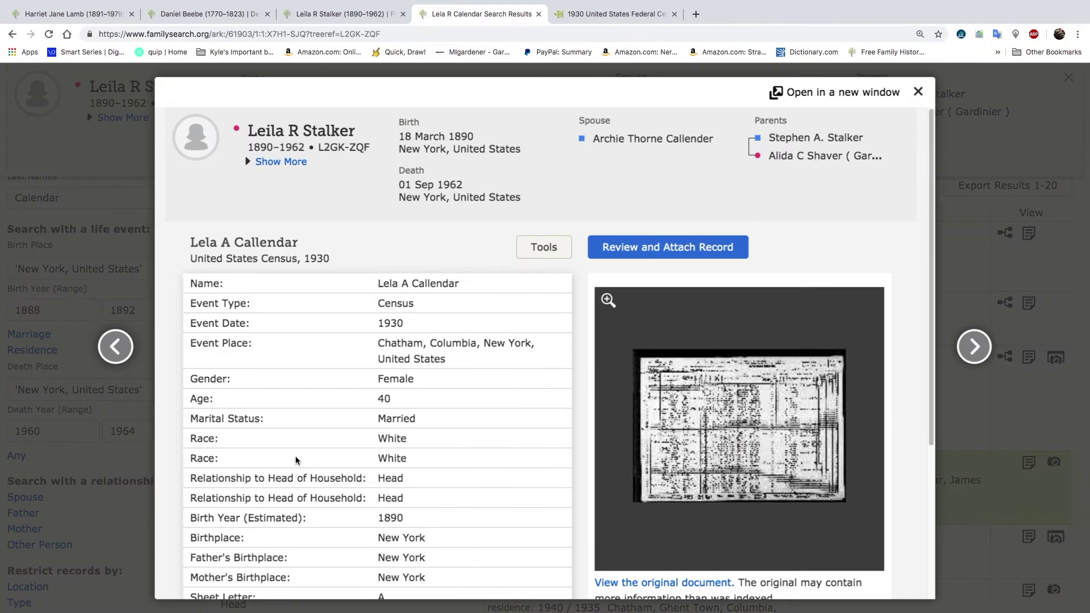
pyautogui.click(640, 249)
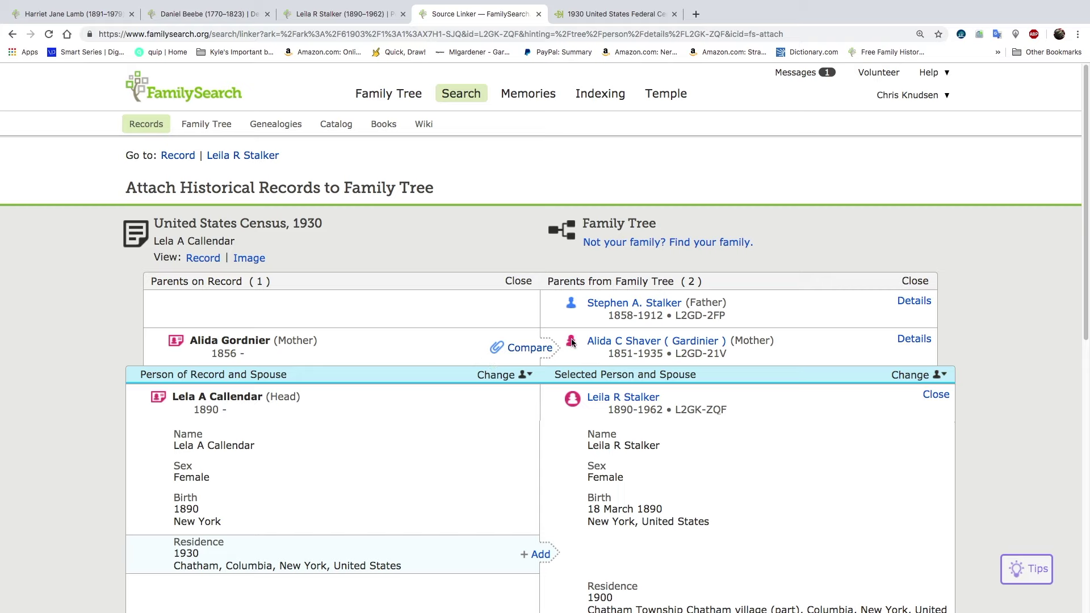
pyautogui.click(536, 348)
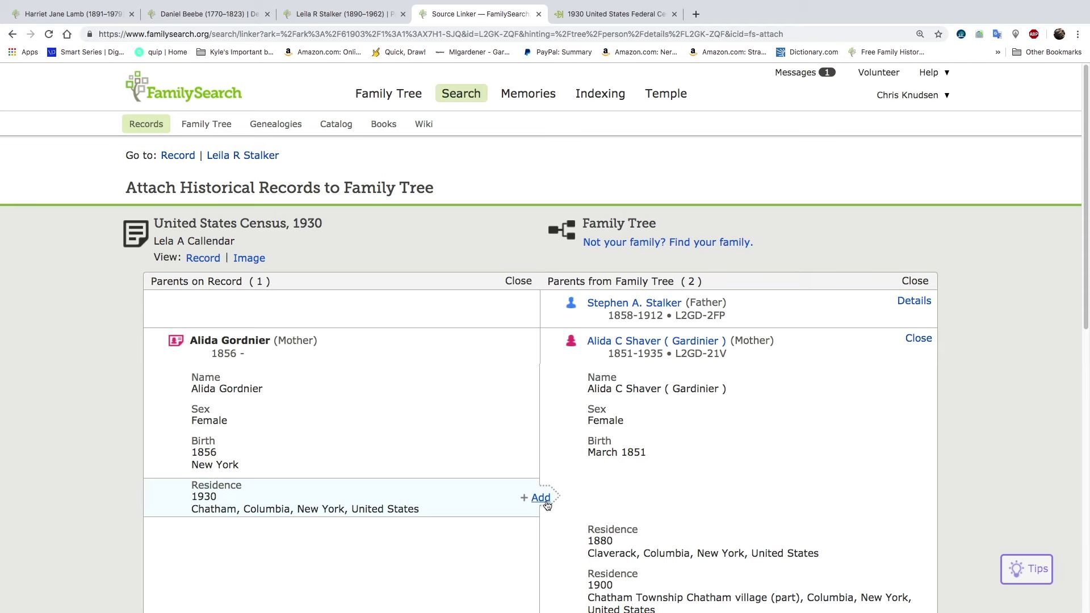
pyautogui.click(540, 498)
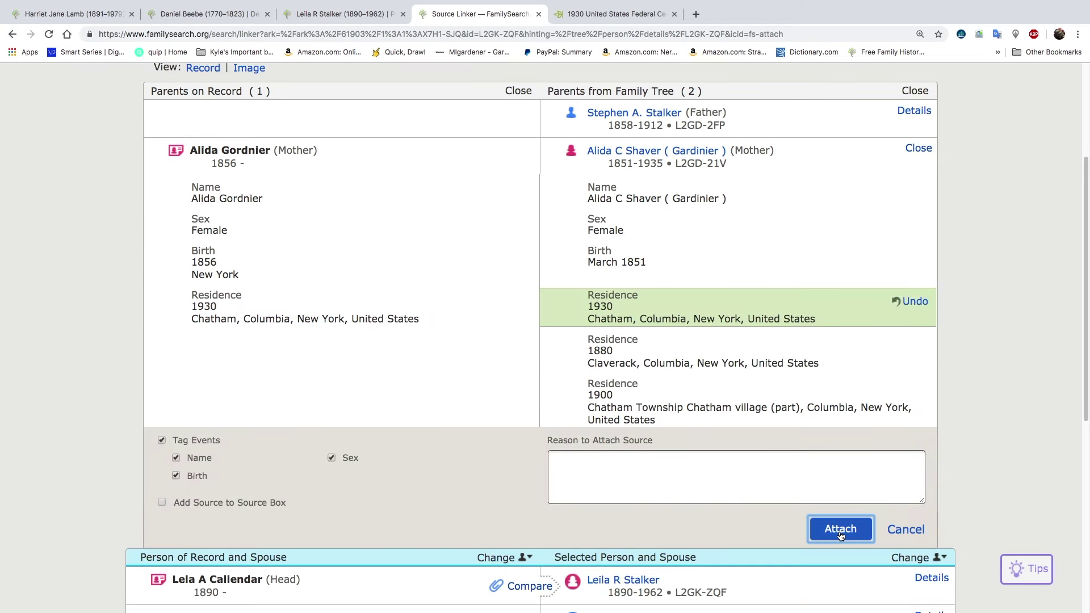
pyautogui.click(841, 528)
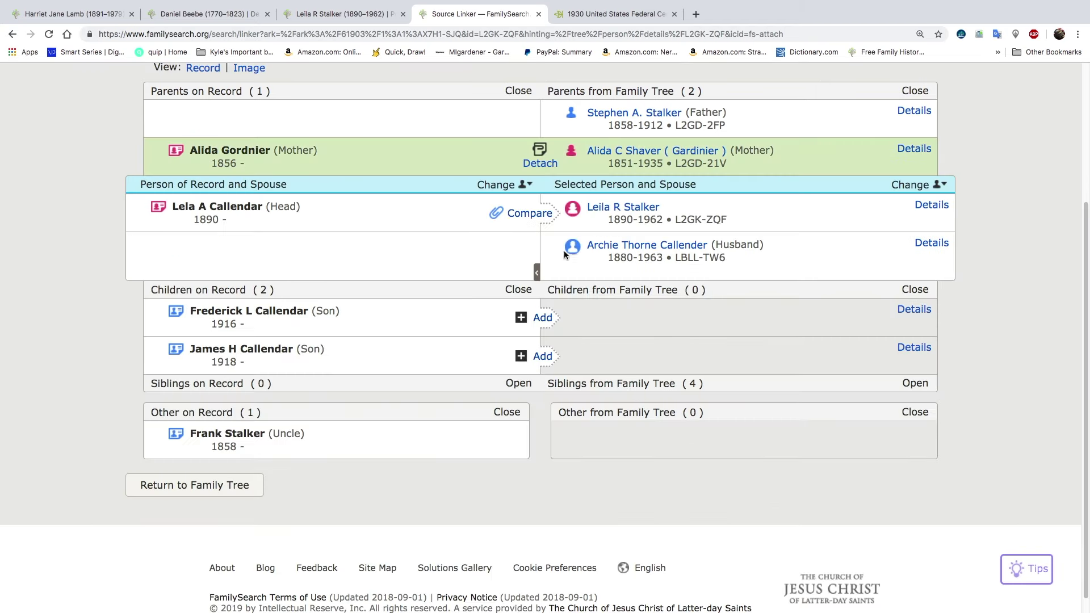
pyautogui.click(536, 219)
pyautogui.click(546, 364)
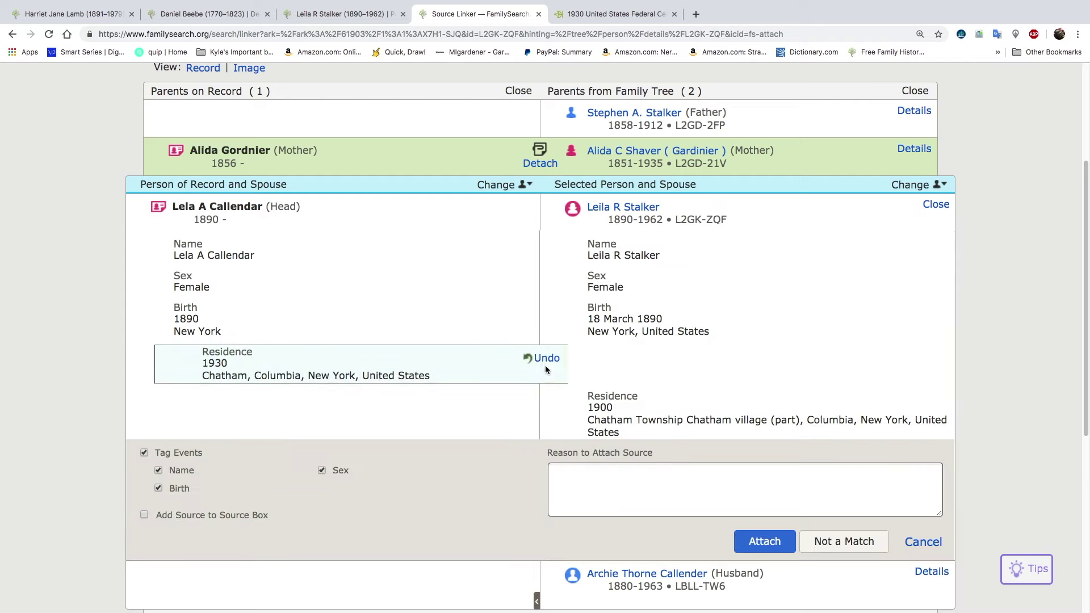
pyautogui.click(764, 542)
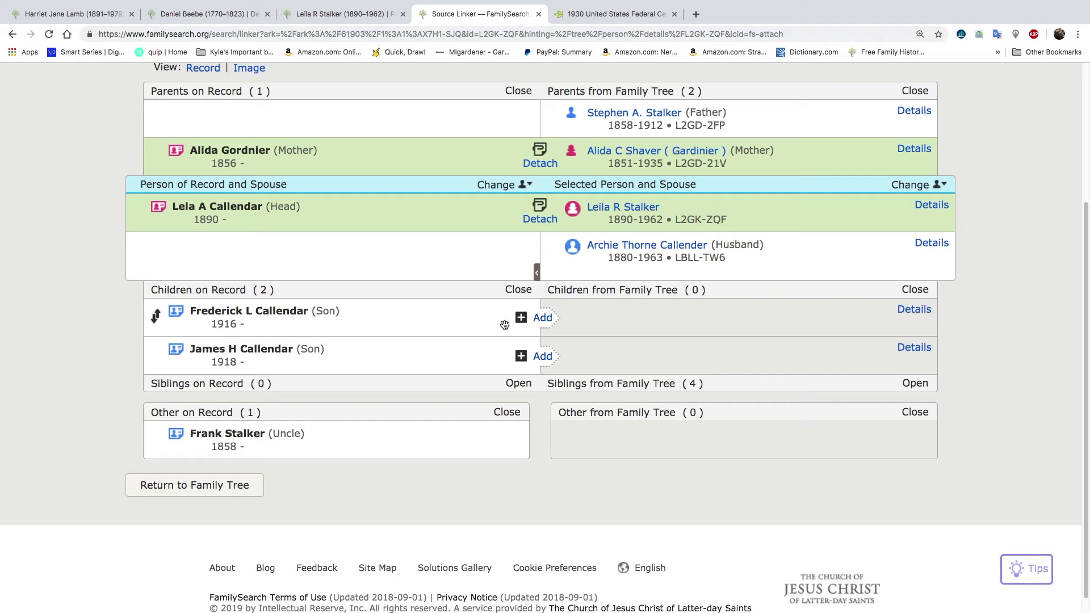
pyautogui.click(546, 324)
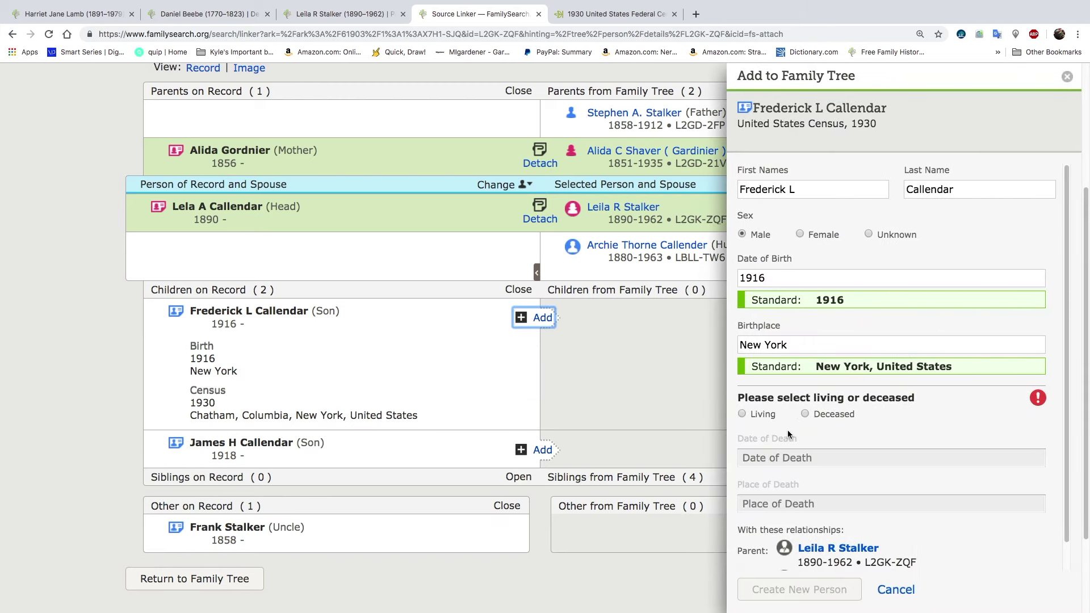
pyautogui.click(804, 414)
pyautogui.scroll(-2, 665, 403)
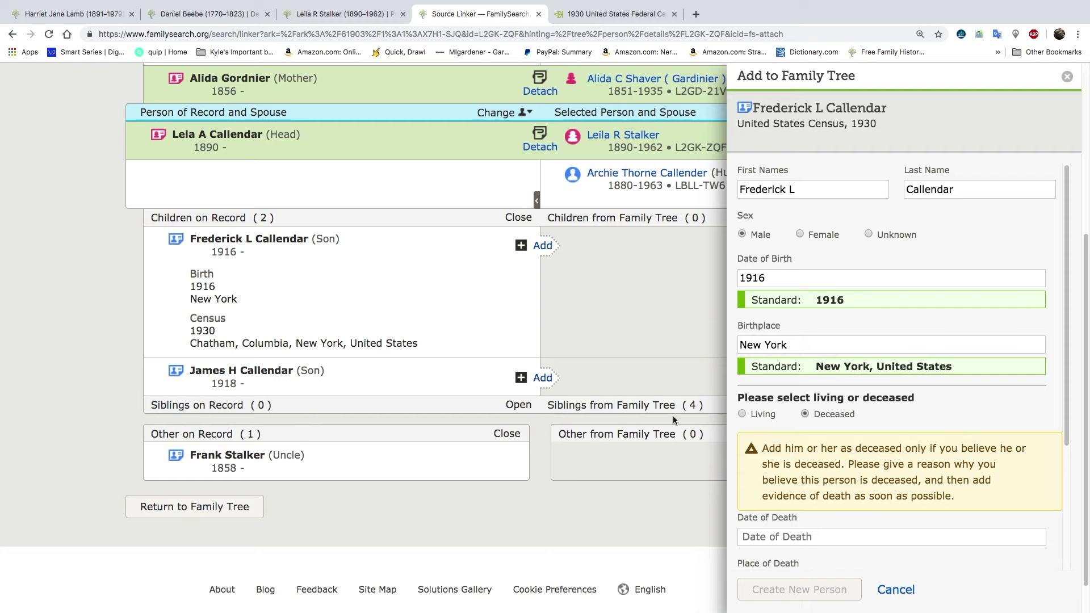
pyautogui.scroll(-4, 797, 460)
pyautogui.click(800, 509)
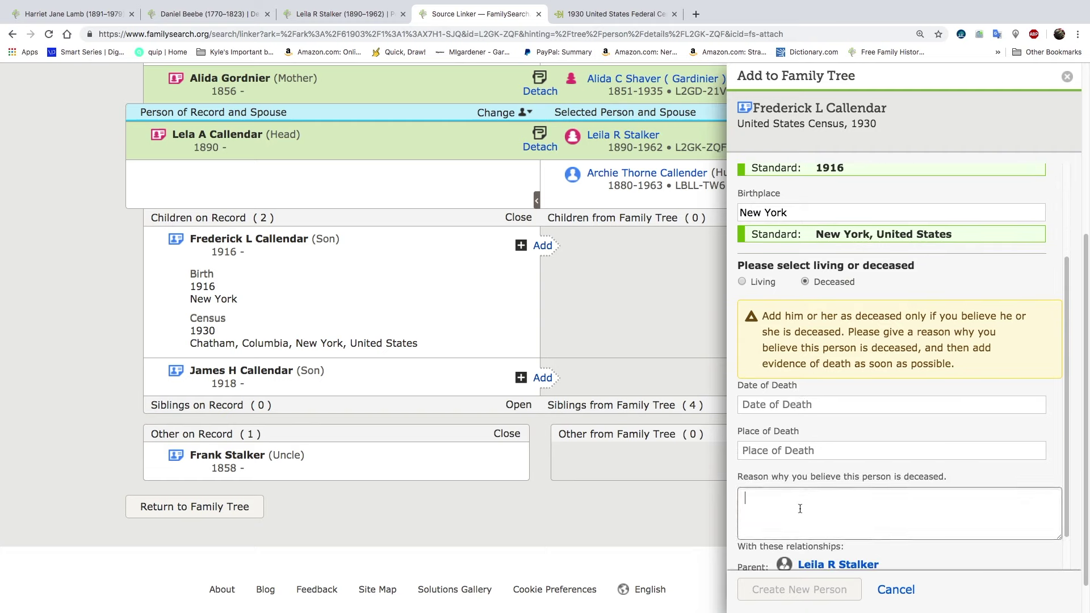
pyautogui.write('old')
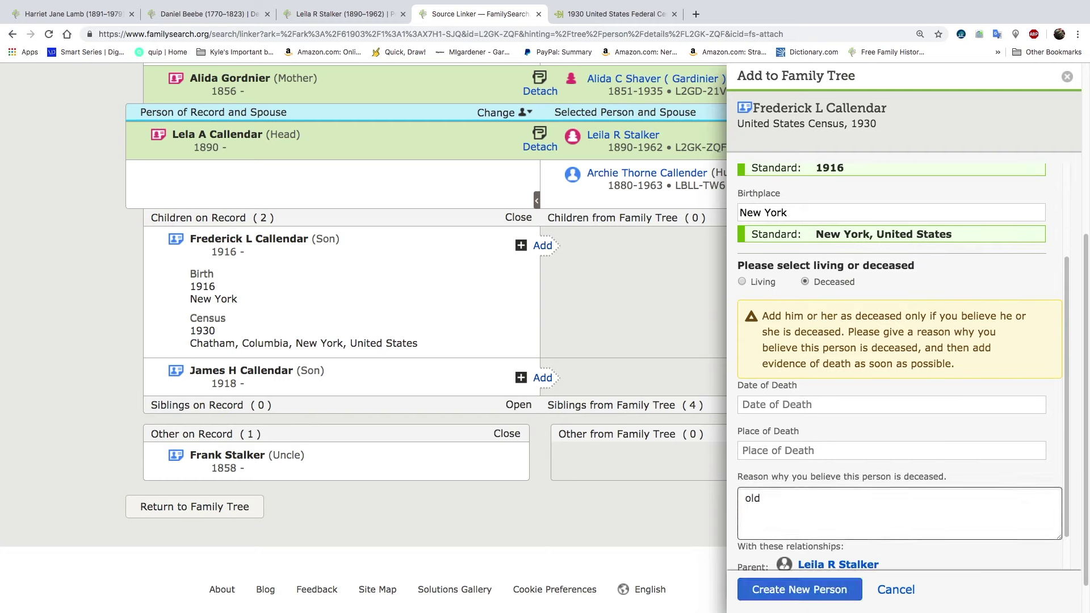
pyautogui.click(799, 589)
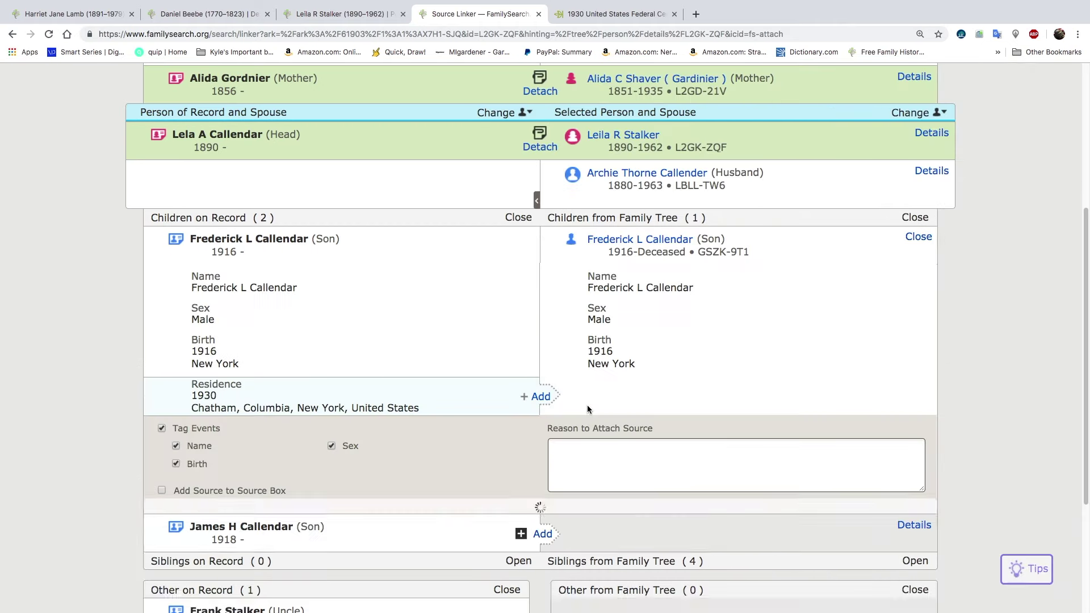
pyautogui.click(548, 399)
pyautogui.click(841, 517)
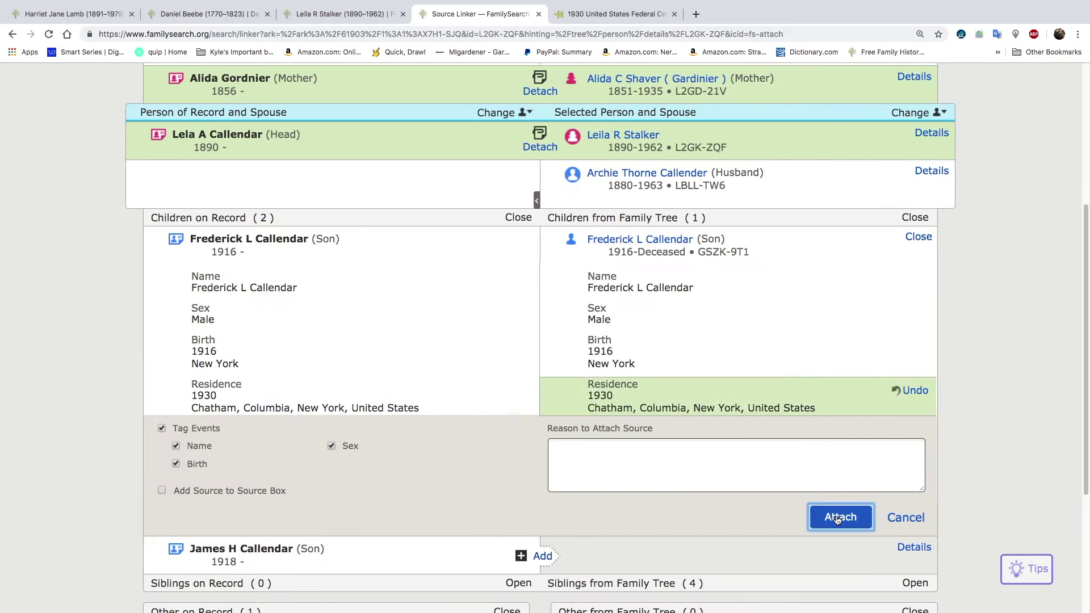
pyautogui.click(542, 339)
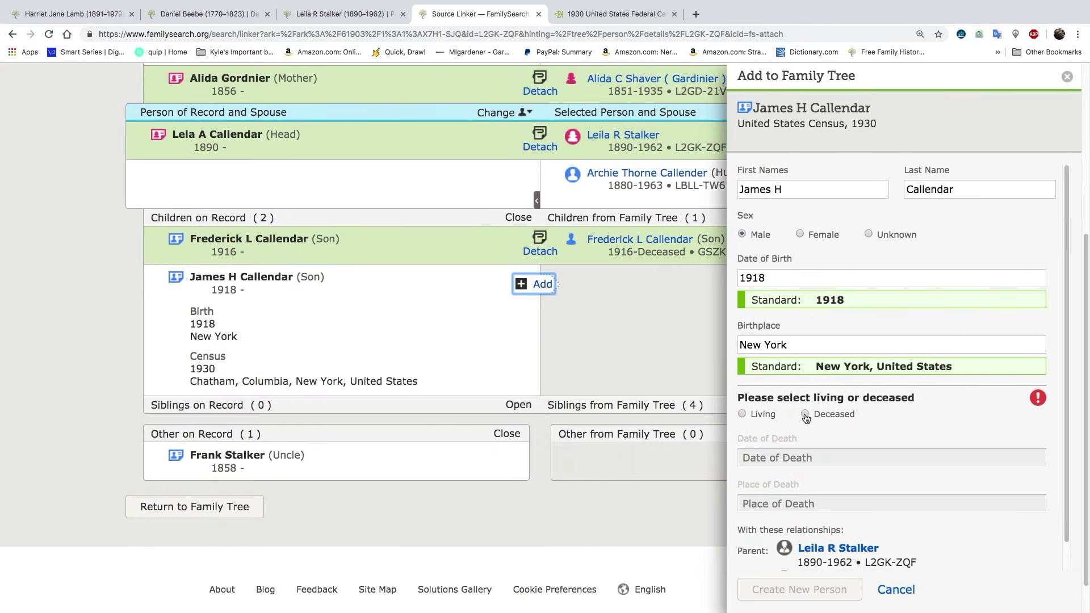
pyautogui.click(805, 414)
pyautogui.scroll(-3, 792, 466)
pyautogui.click(792, 533)
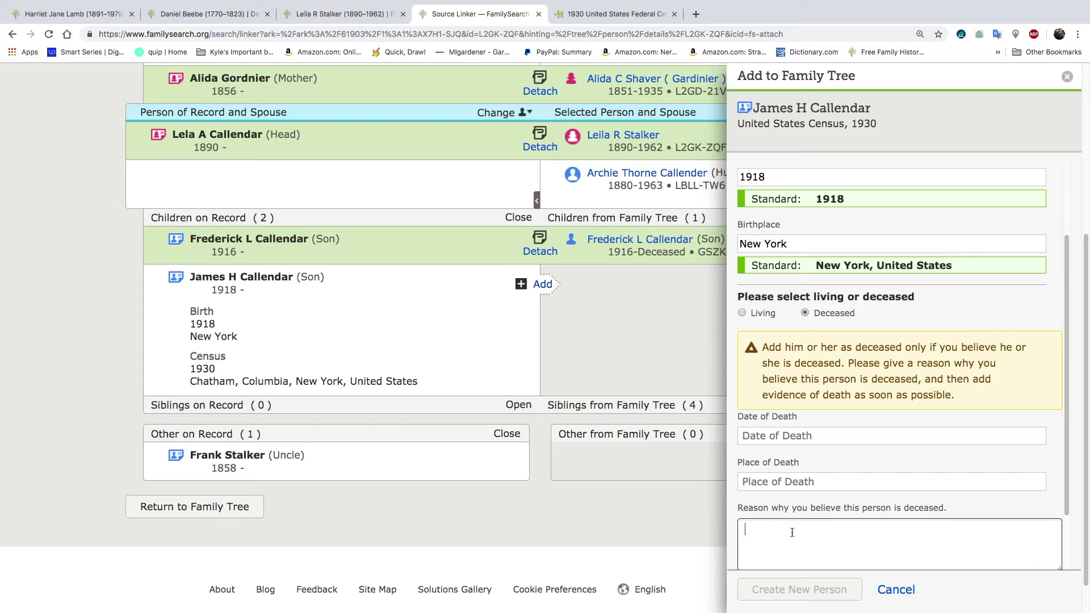
pyautogui.write('old')
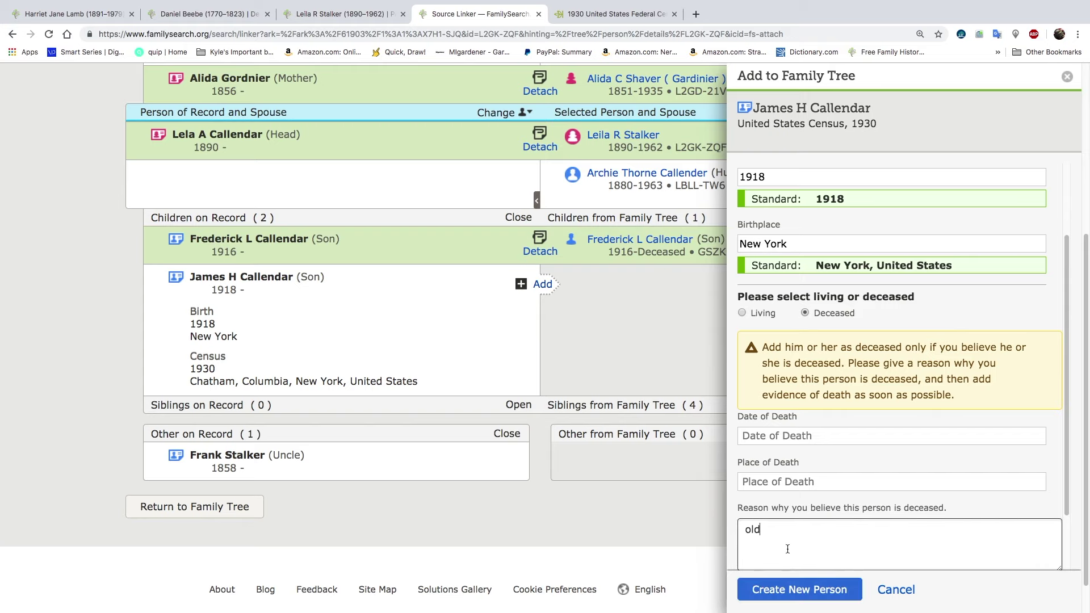
pyautogui.click(791, 590)
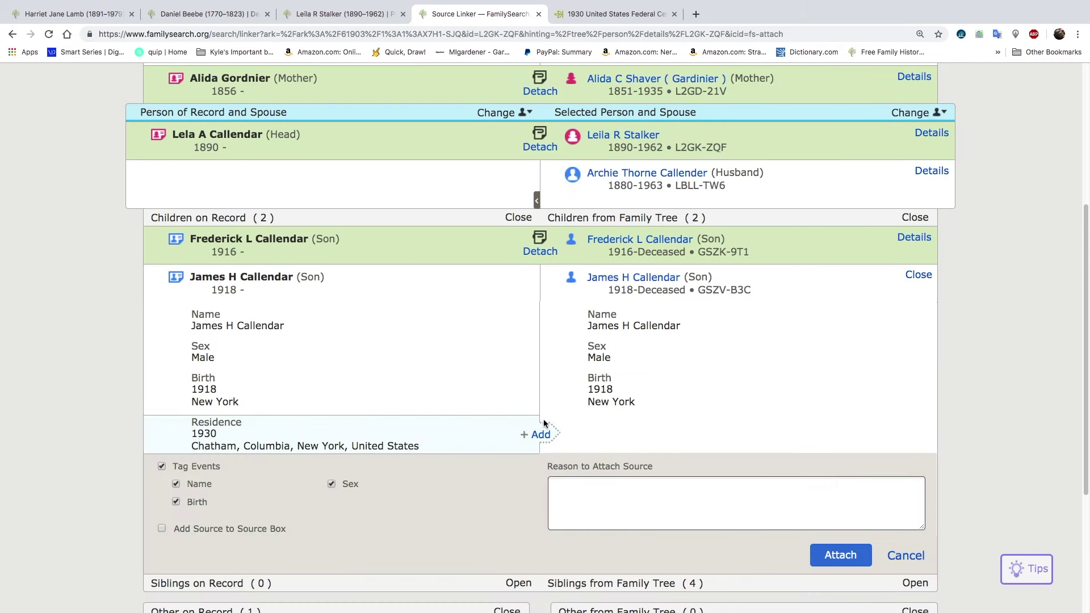
pyautogui.click(541, 435)
pyautogui.click(840, 555)
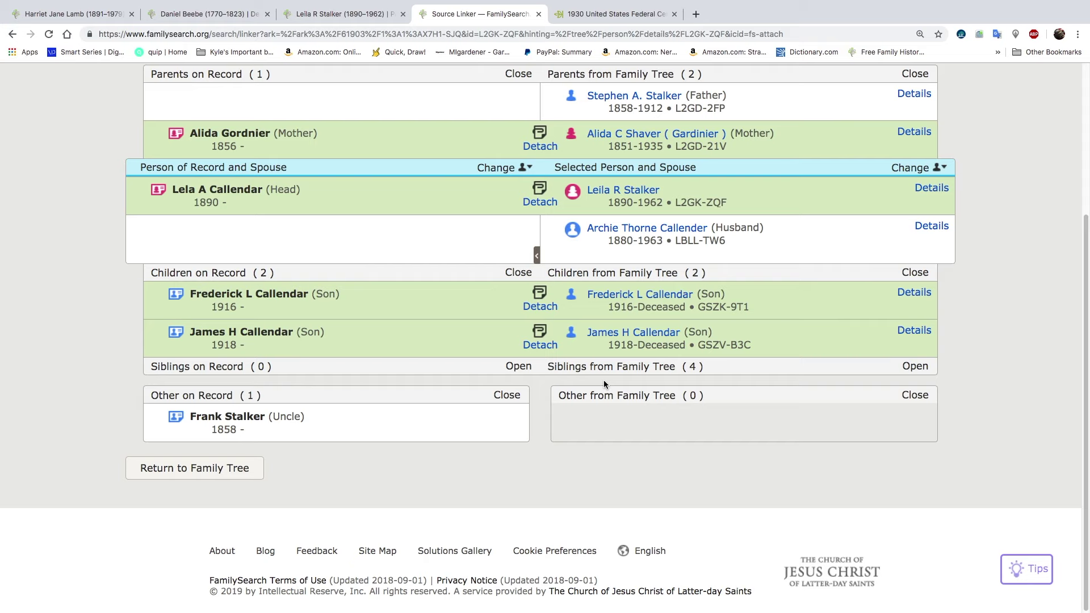
pyautogui.scroll(3, 604, 380)
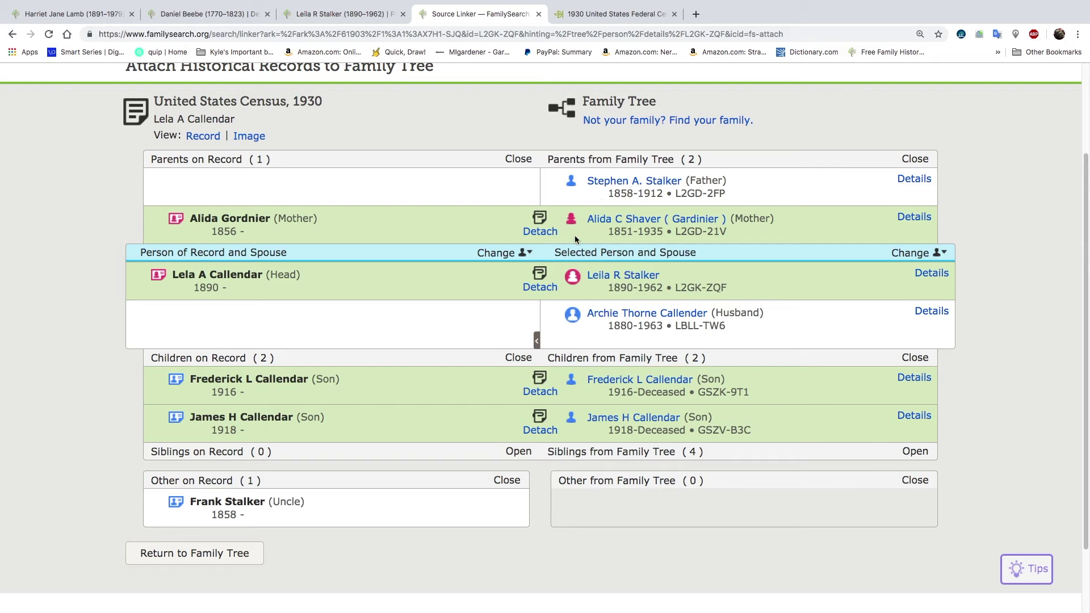
pyautogui.click(909, 254)
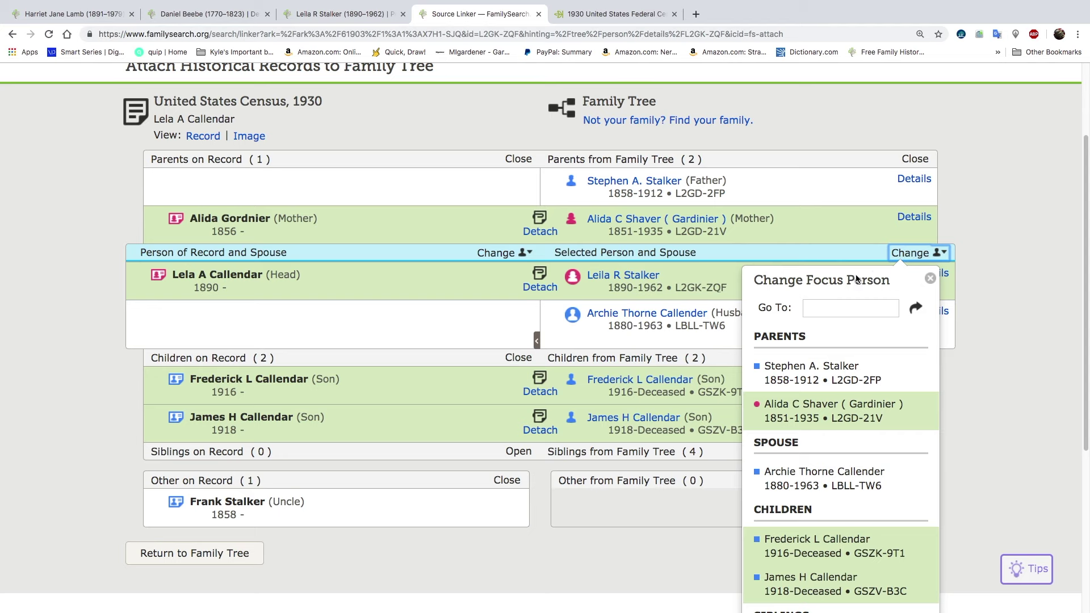
pyautogui.click(837, 375)
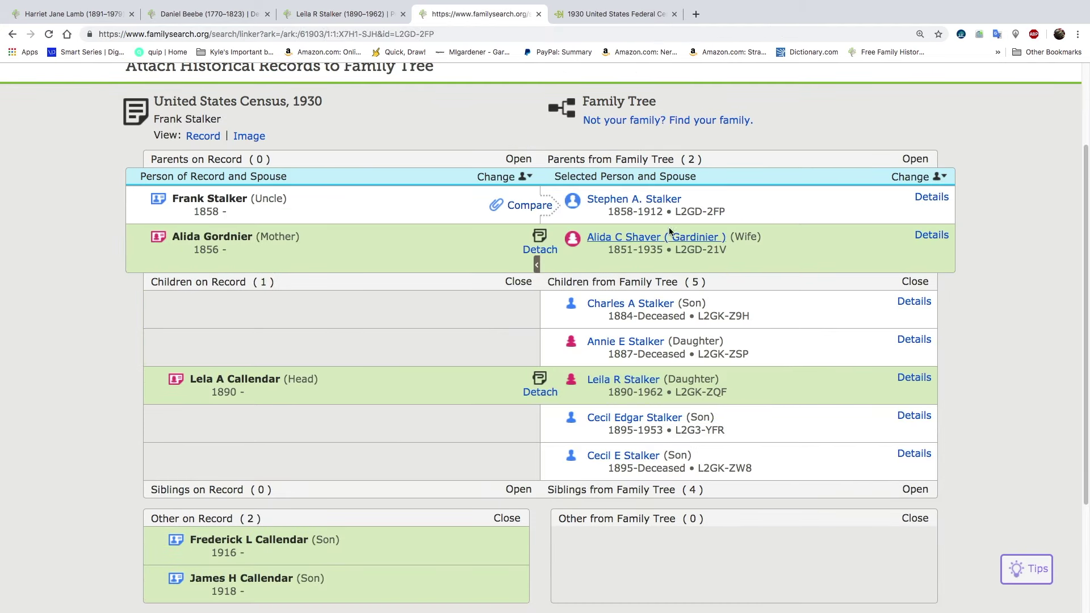
pyautogui.click(912, 177)
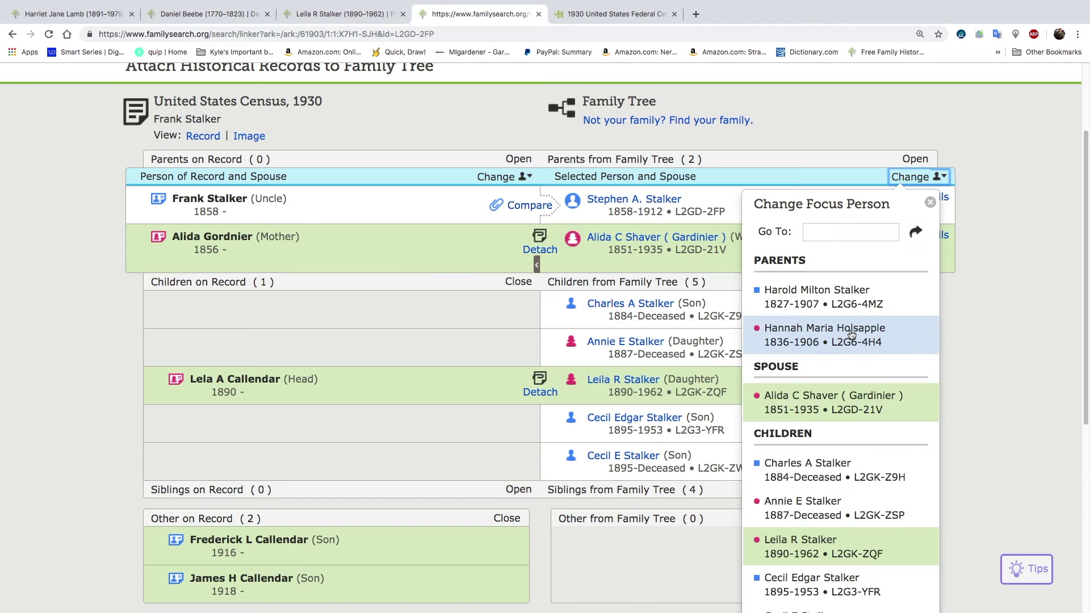
pyautogui.scroll(-3, 831, 498)
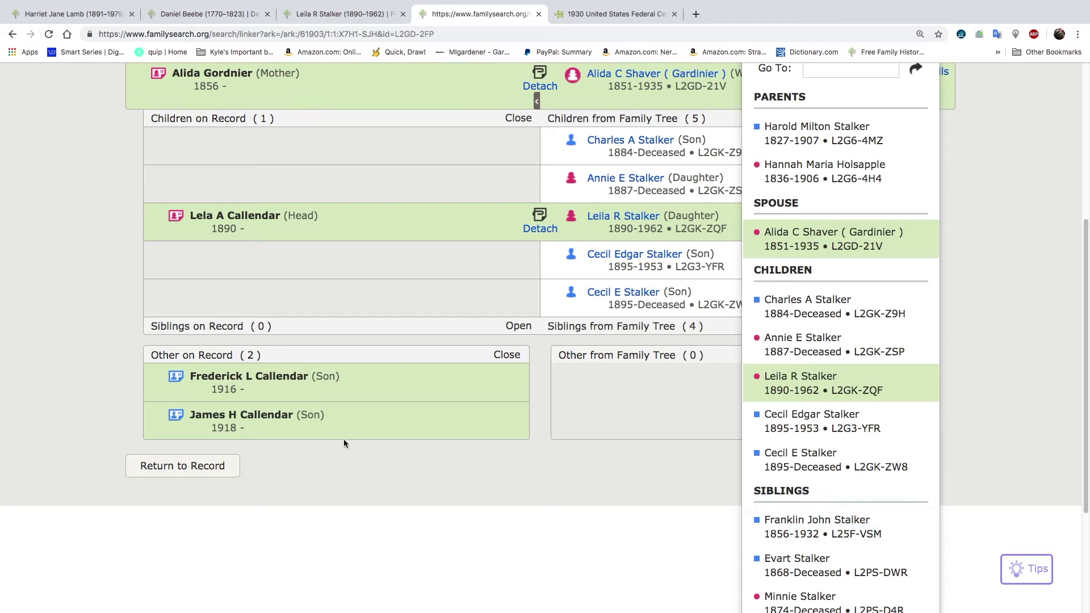
pyautogui.scroll(2, 528, 432)
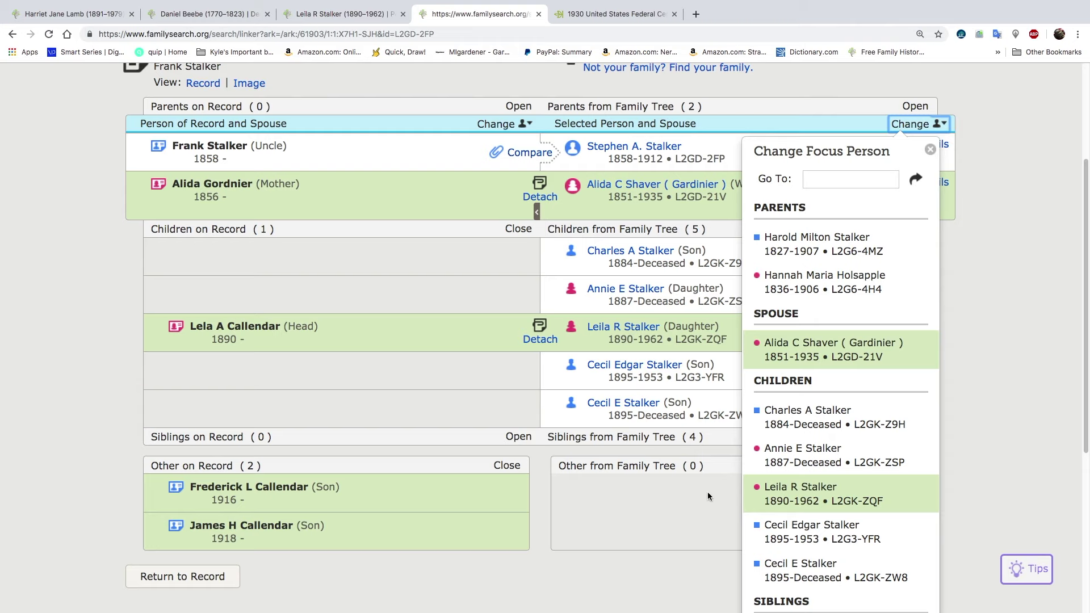
pyautogui.scroll(-2, 793, 523)
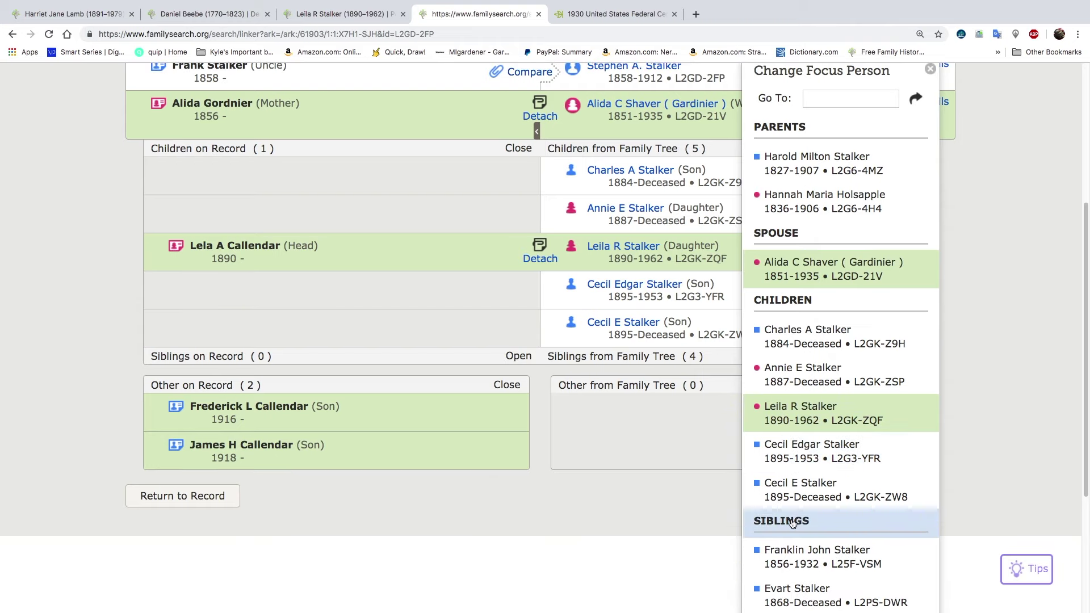
pyautogui.click(799, 556)
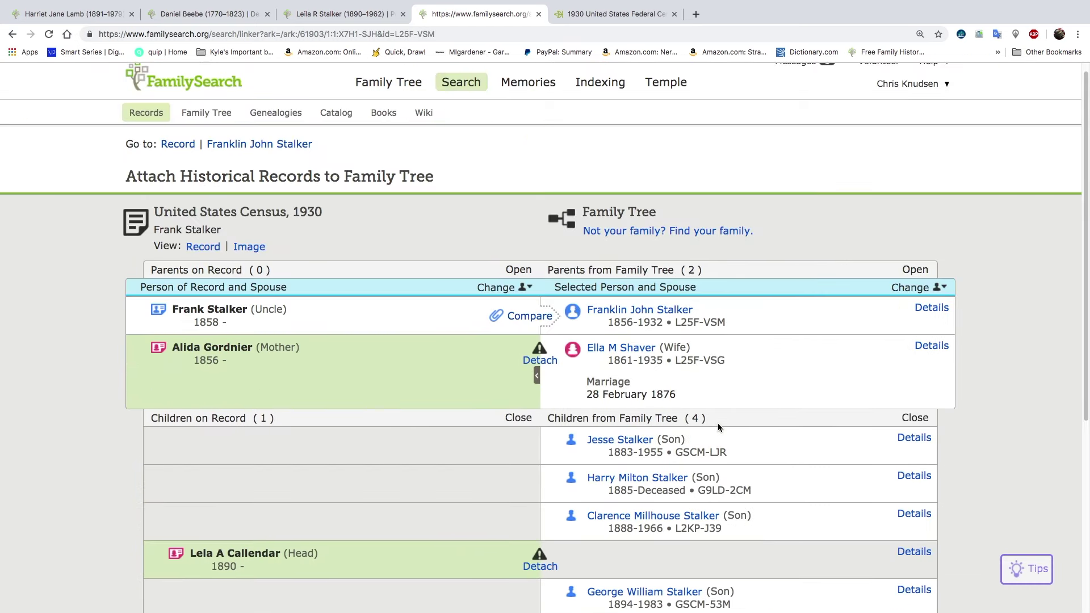
pyautogui.click(526, 316)
pyautogui.click(537, 467)
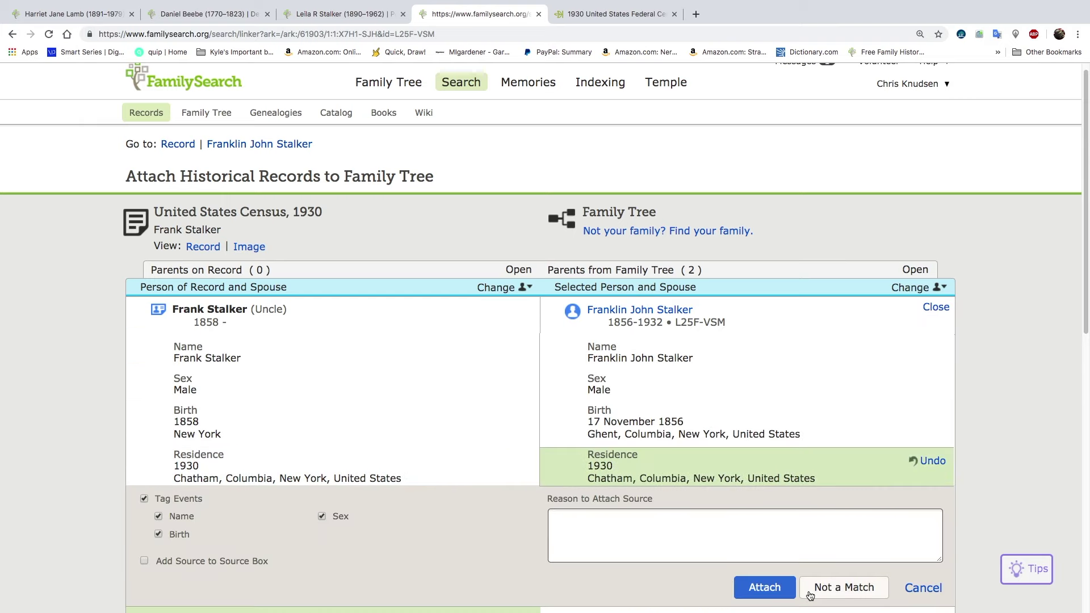
pyautogui.click(764, 587)
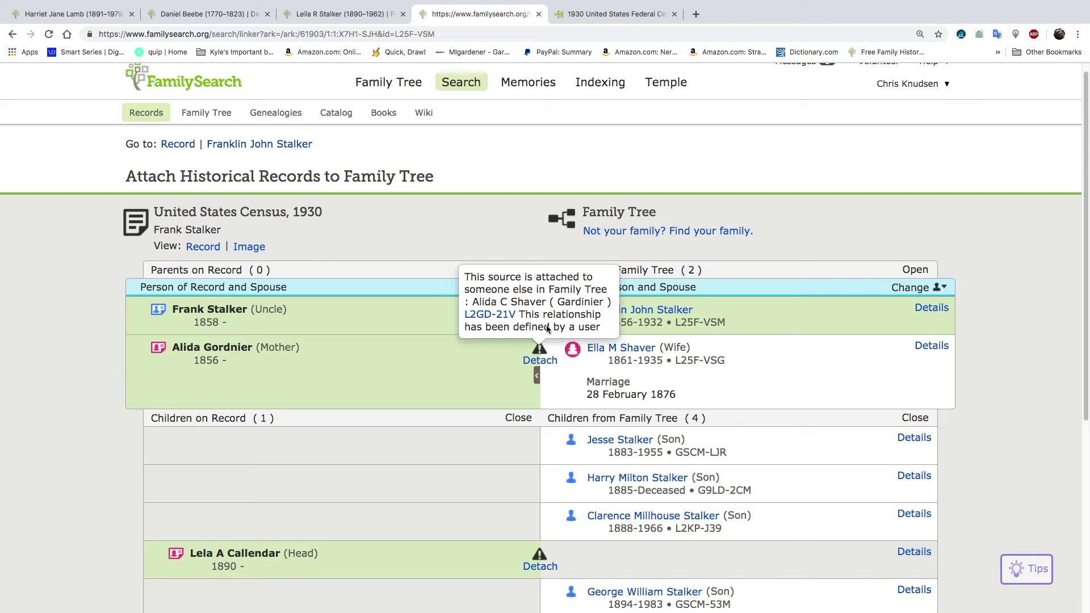
# Step: Refocus the record on Lela A Callendar and close the linker to return to Leila's page
pyautogui.moveTo(539, 348)
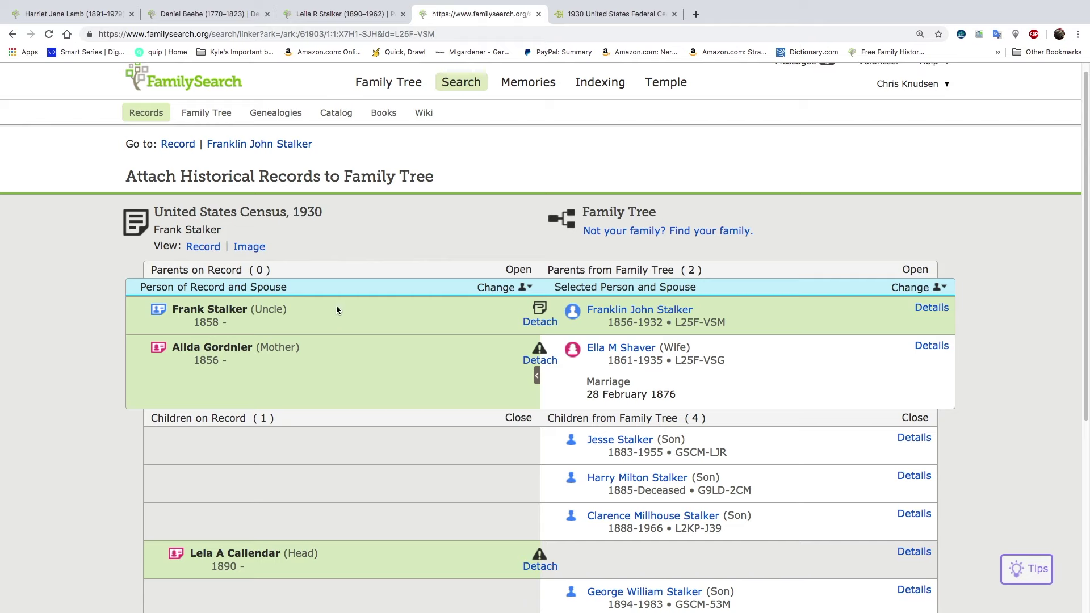
pyautogui.click(496, 287)
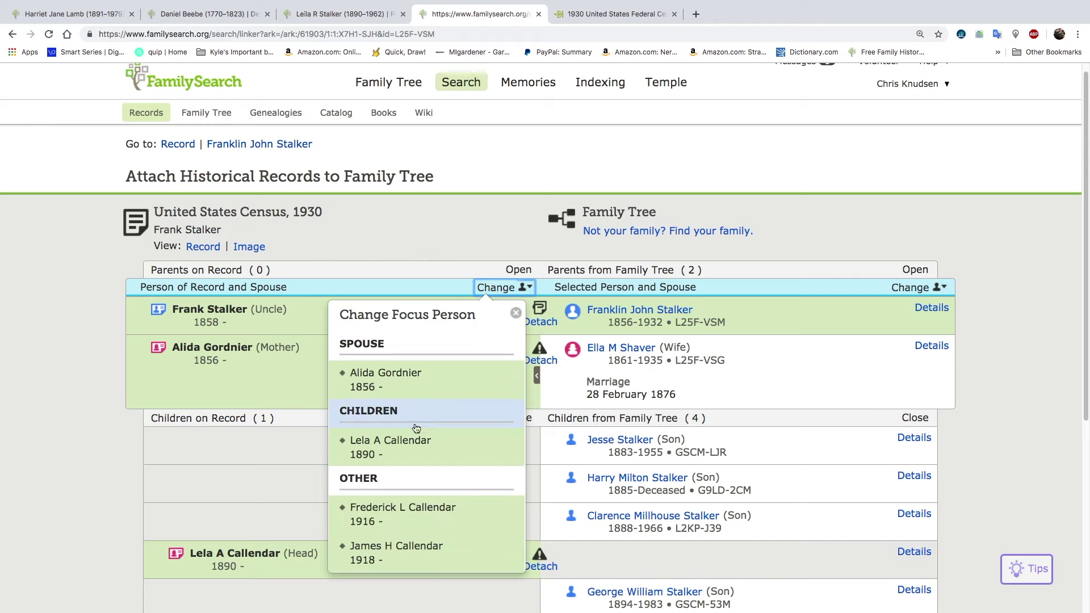
pyautogui.click(419, 459)
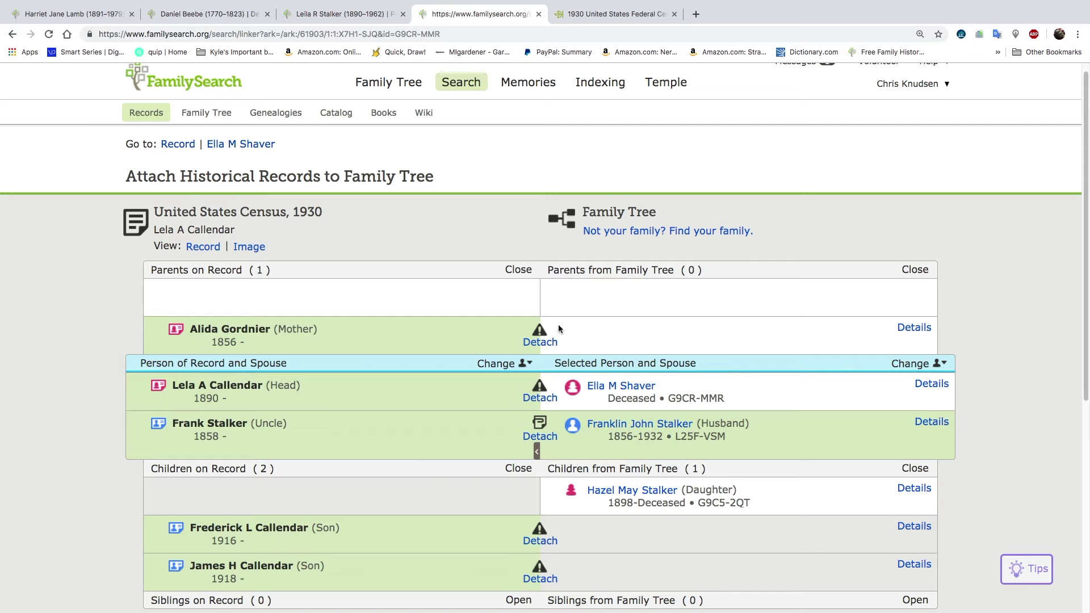
pyautogui.click(539, 15)
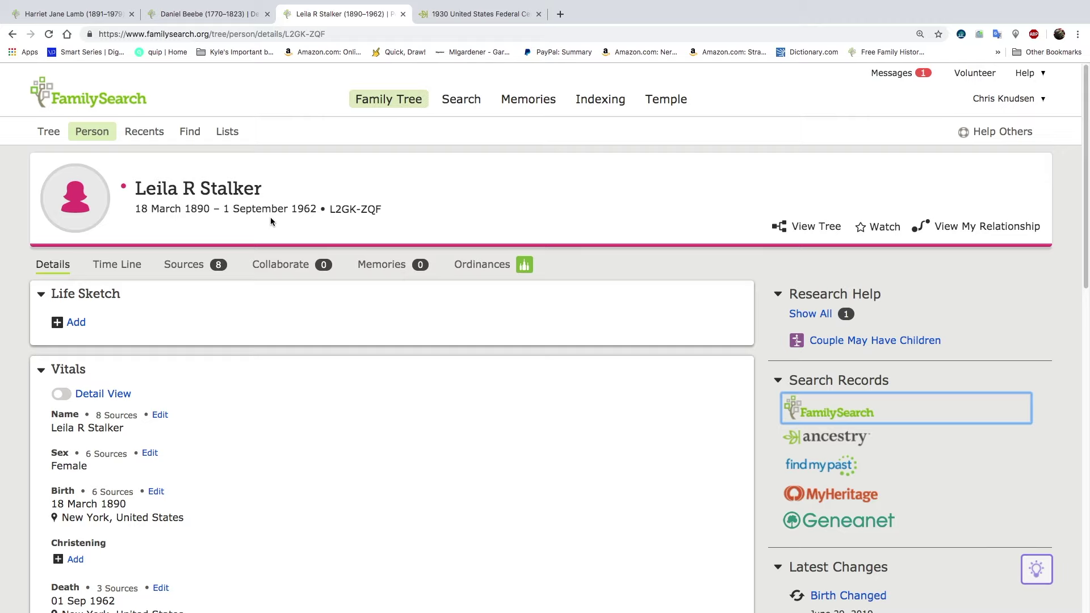
pyautogui.click(172, 16)
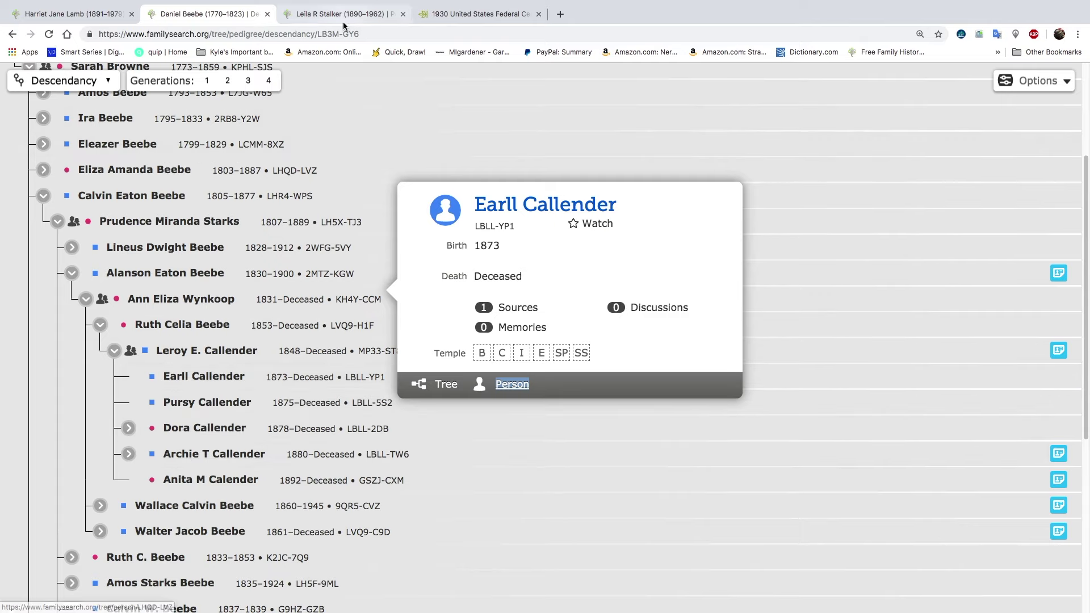
pyautogui.click(129, 454)
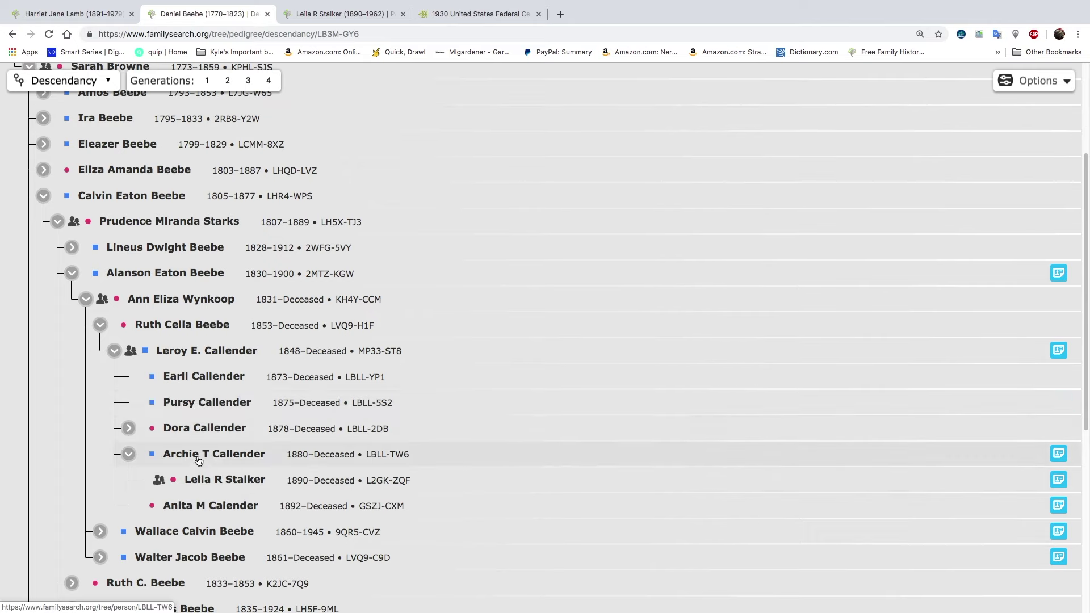
pyautogui.click(206, 482)
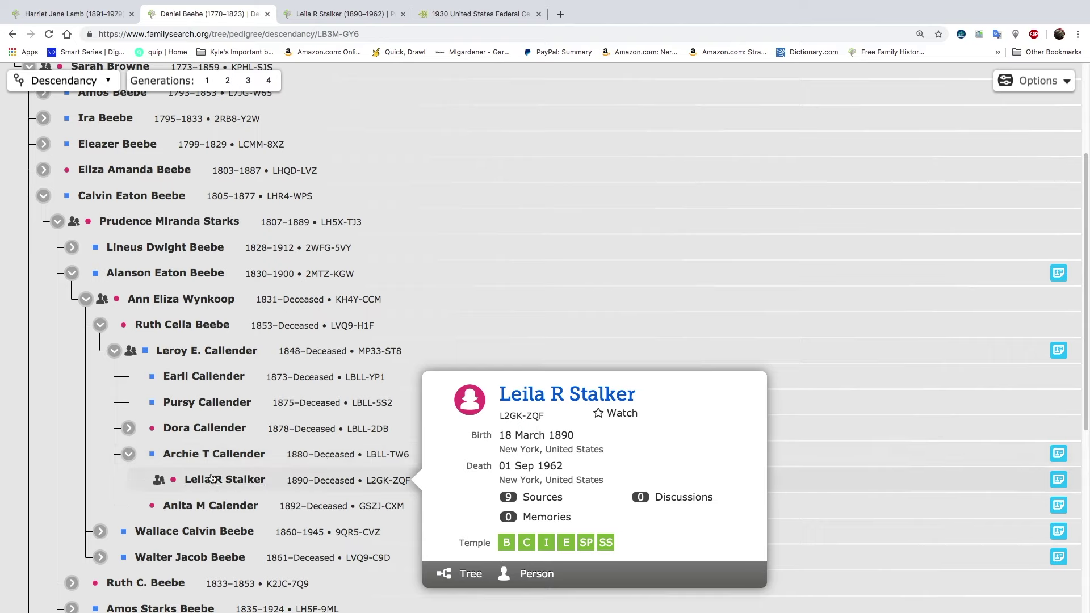
pyautogui.click(211, 455)
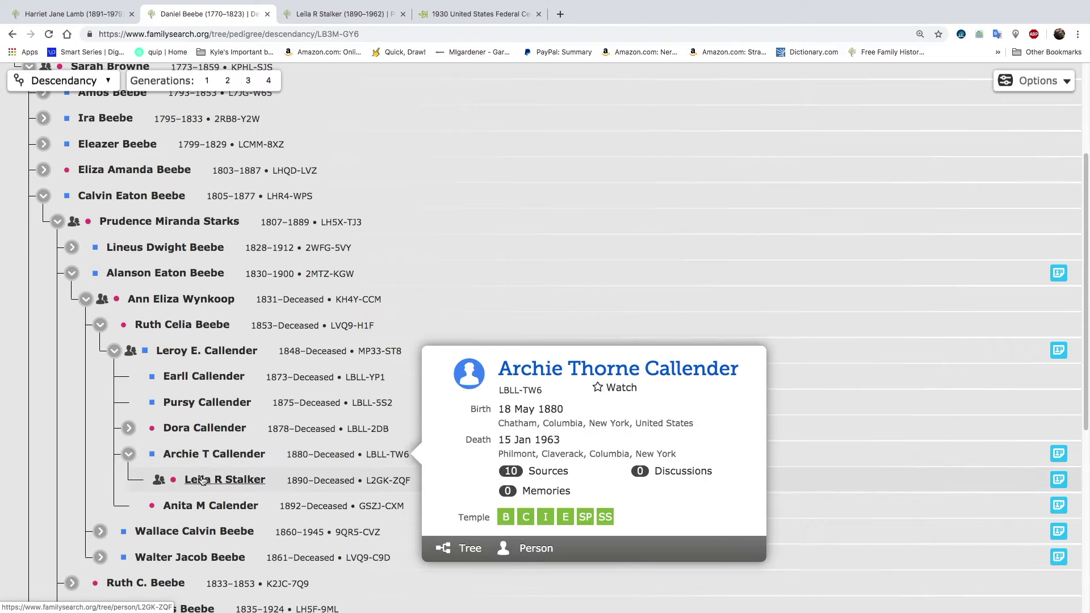
pyautogui.click(238, 480)
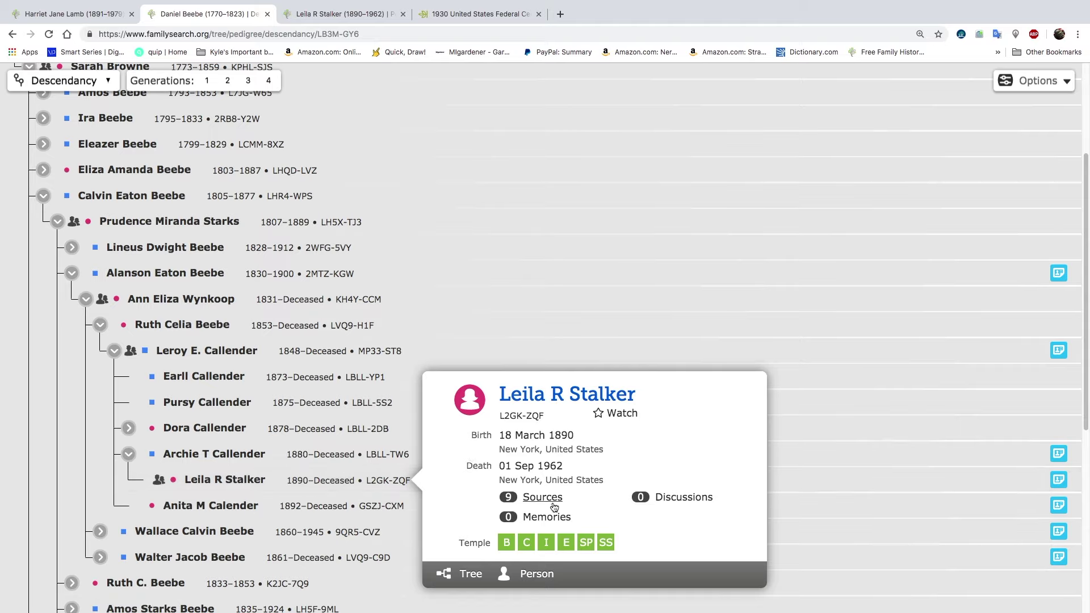